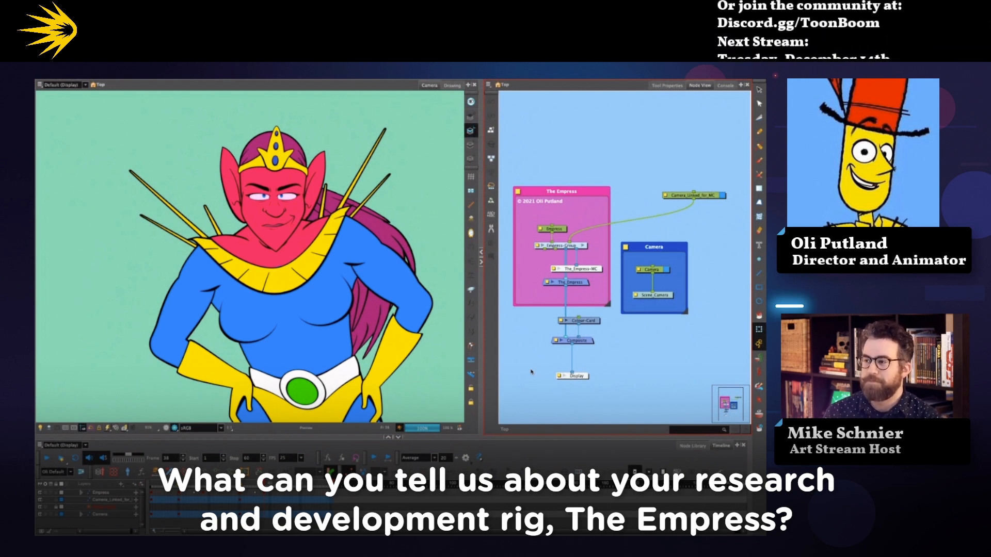
Step: Examine the Empress rig from her head down to her boots, including her pose on frame 7
drag(395, 347, 395, 299)
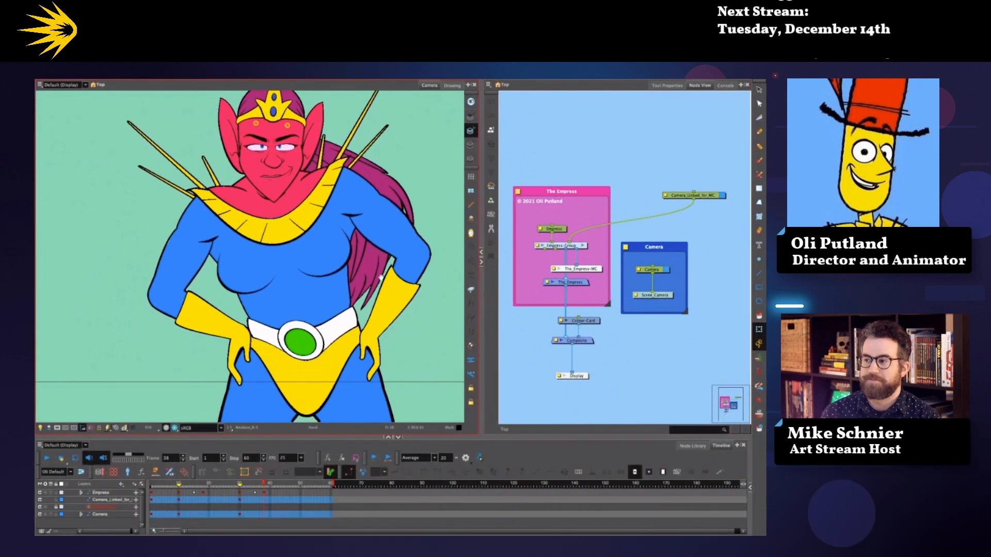
scroll(396, 299, down, 3)
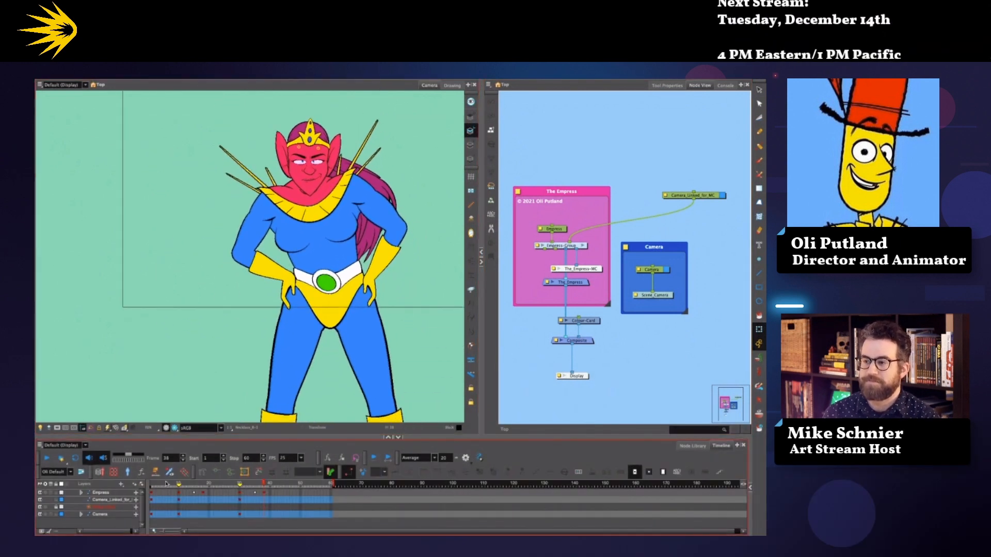
drag(168, 485, 178, 486)
drag(395, 288, 383, 343)
scroll(385, 292, up, 5)
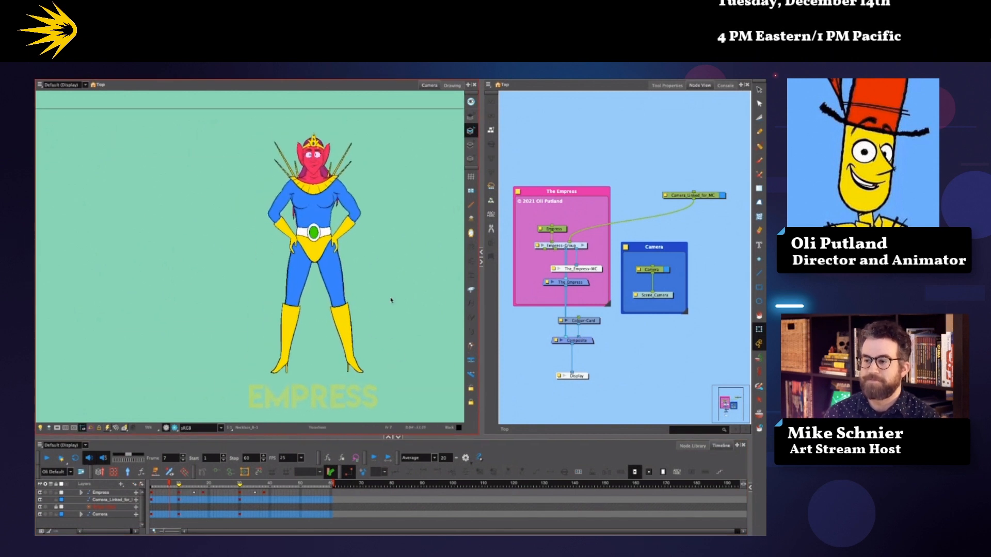
drag(405, 282, 418, 299)
scroll(390, 303, down, 1)
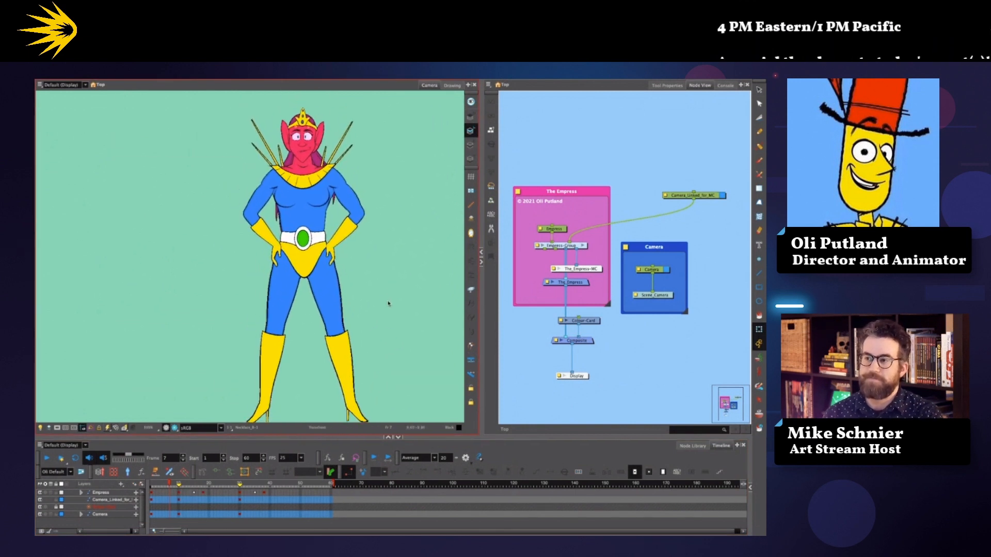
drag(403, 332, 413, 290)
scroll(394, 305, down, 1)
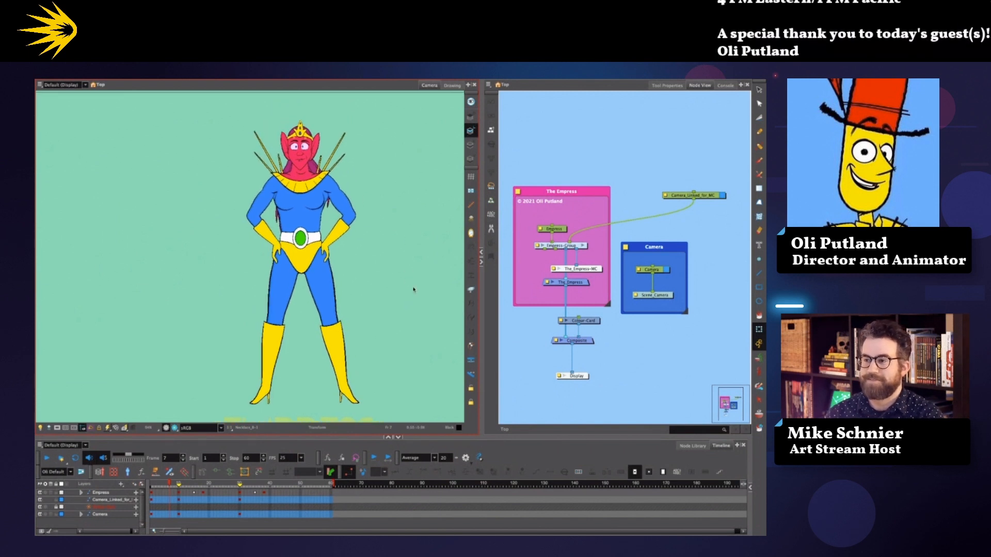
Step: Go to frame 13 of the animation and frame the Empress from her crown to her boot tops
click(188, 490)
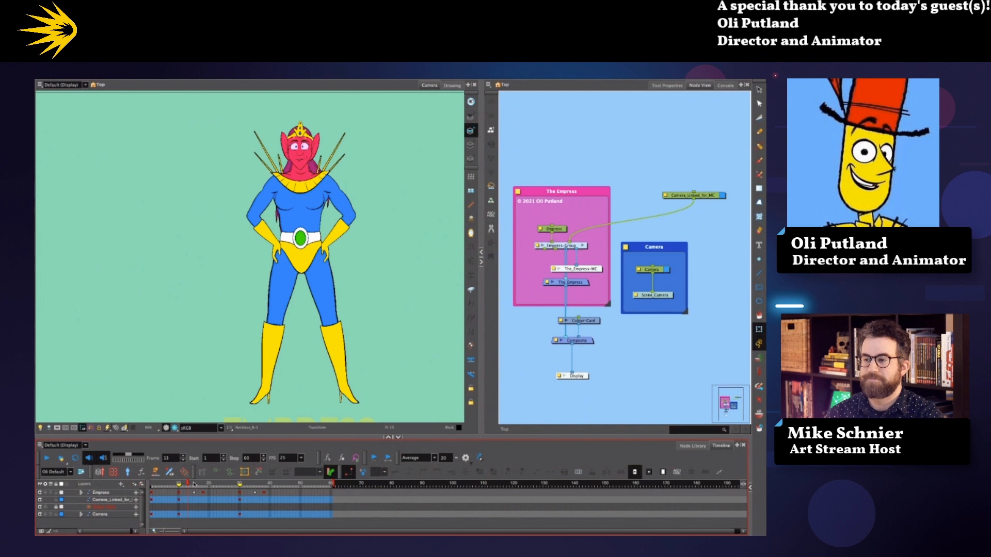
click(194, 486)
click(189, 486)
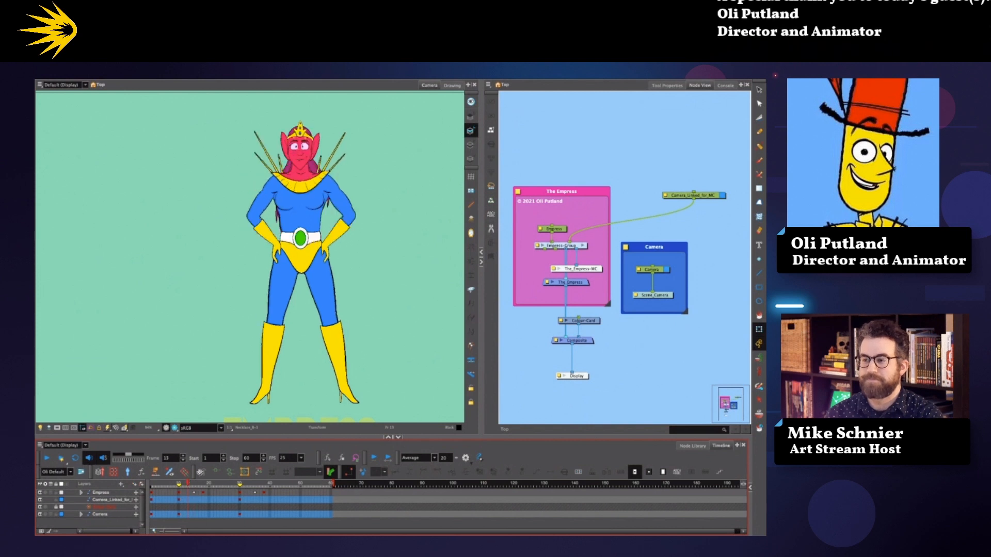
scroll(379, 280, up, 1)
drag(396, 260, 425, 302)
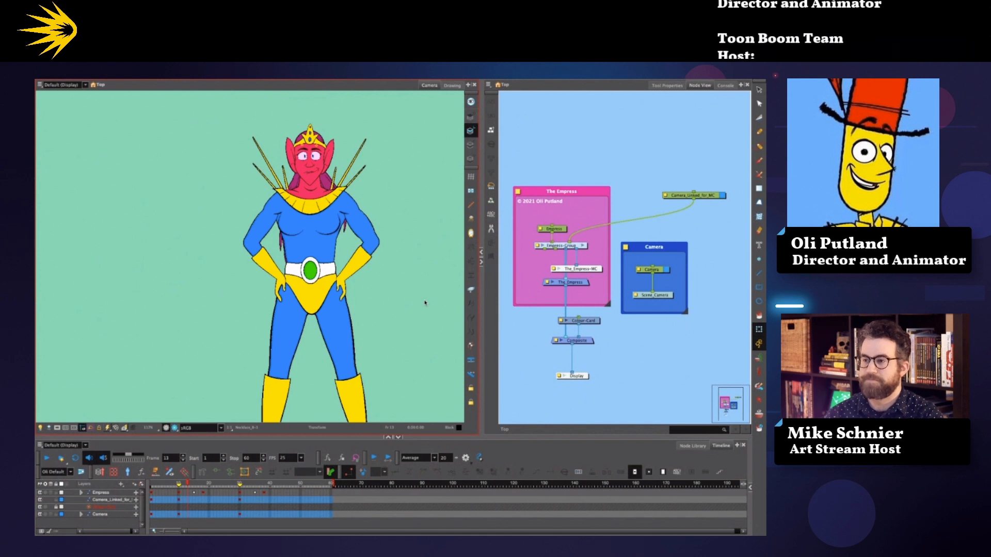
Step: Display the Empress master controller beside the character in place of the node network and give it more width
click(726, 86)
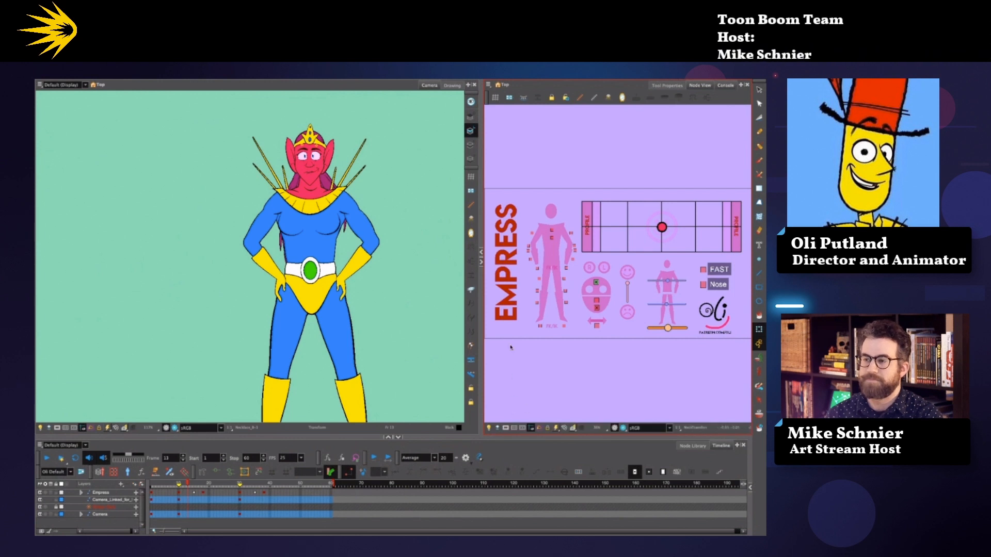
drag(481, 320, 446, 310)
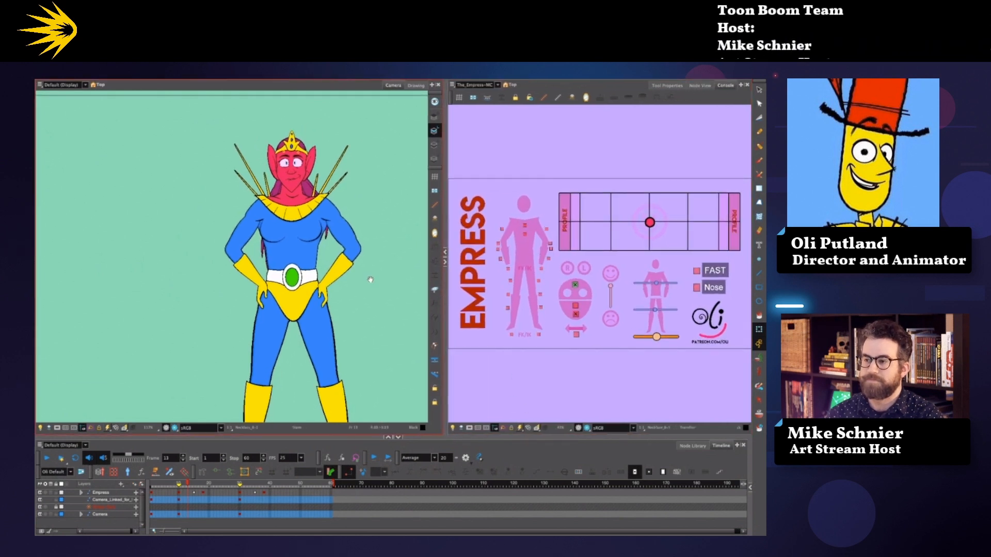
scroll(370, 279, up, 4)
drag(344, 253, 355, 280)
Step: Try shifting the Empress's upper torso slightly sideways, undo the move and deselect the torso
click(253, 274)
mouse_move(253, 274)
mouse_down()
mouse_move(233, 271)
mouse_move(282, 271)
mouse_move(248, 273)
mouse_up()
key(ctrl+z)
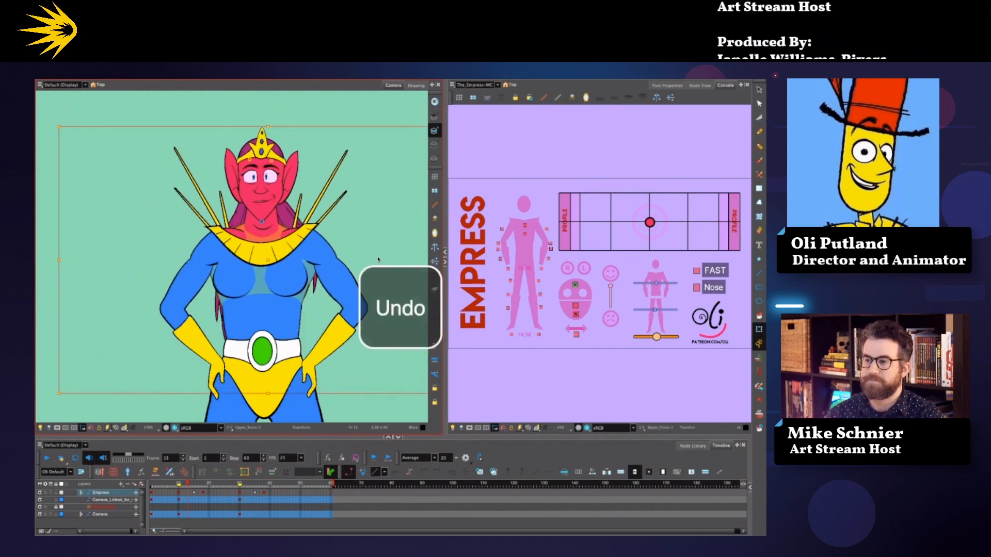
click(386, 248)
Step: Repose the Empress's left arm, lifting the hand off the hip and extending the forearm out to the side
click(313, 376)
drag(314, 375, 365, 380)
click(353, 282)
drag(352, 282, 343, 293)
drag(373, 373, 392, 309)
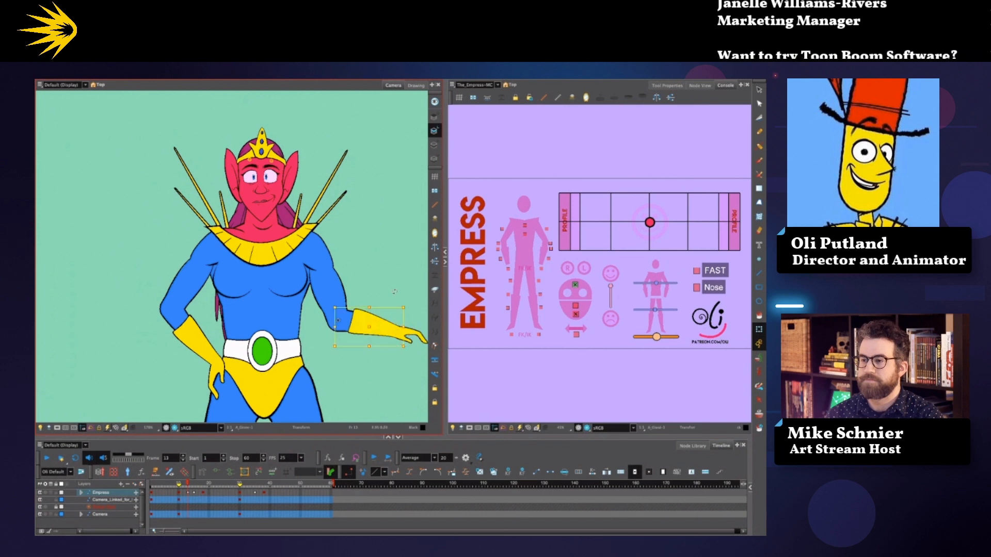
Step: Show the left hand's diamond control from the master controller and move the diamond slightly upward
click(533, 369)
click(550, 250)
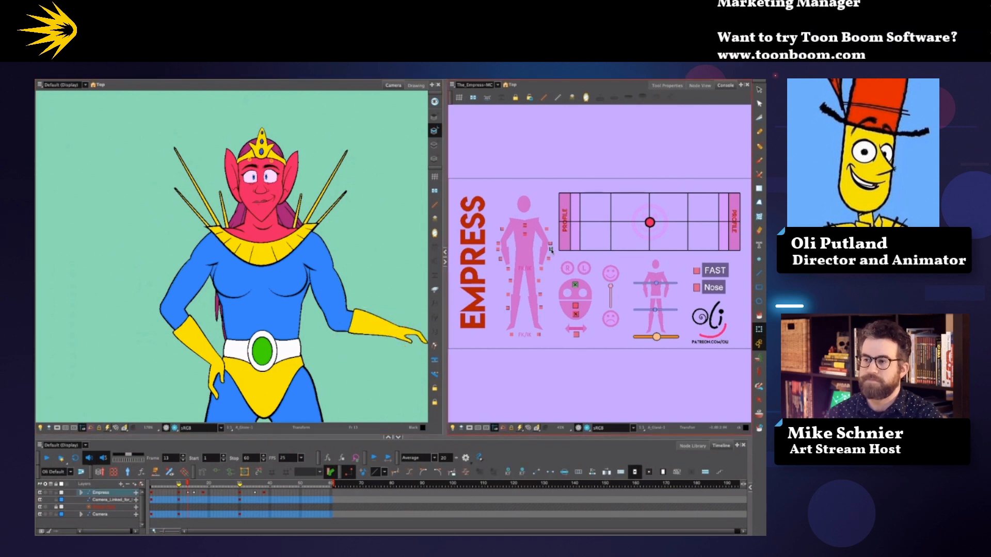
scroll(417, 291, down, 5)
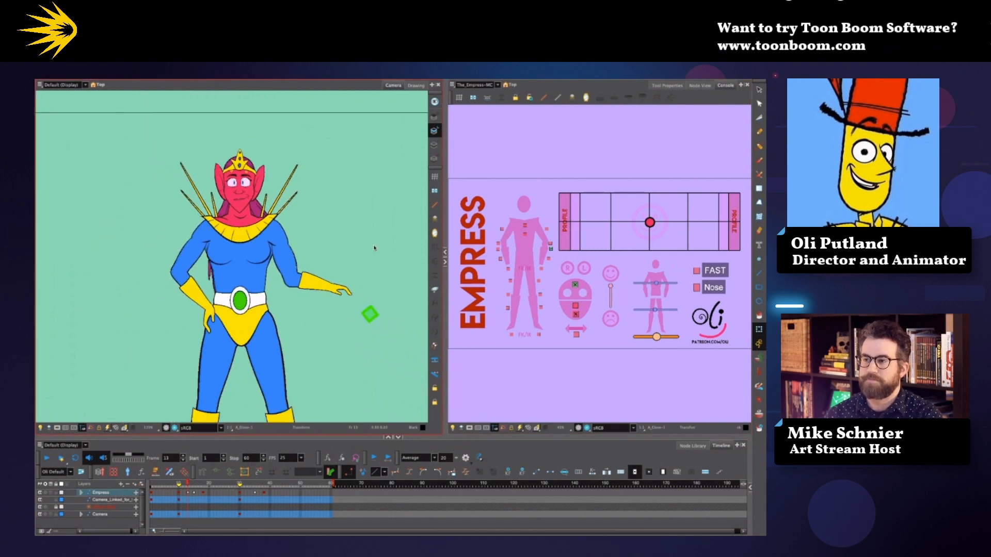
click(373, 313)
drag(374, 312, 375, 294)
drag(351, 246, 392, 252)
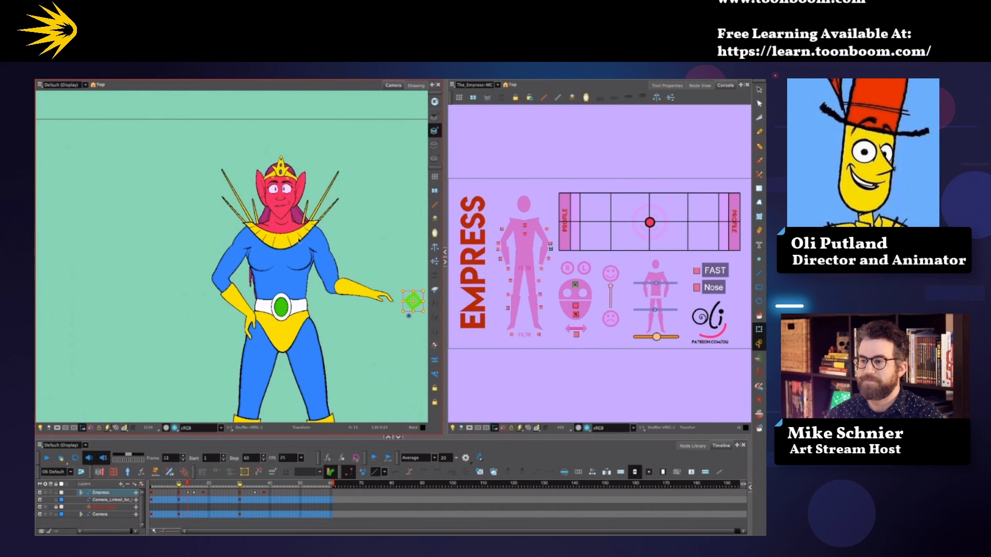
Step: Try showing the collar controls, undo that, and nudge the master controller's turn-grid point slightly upward
click(525, 228)
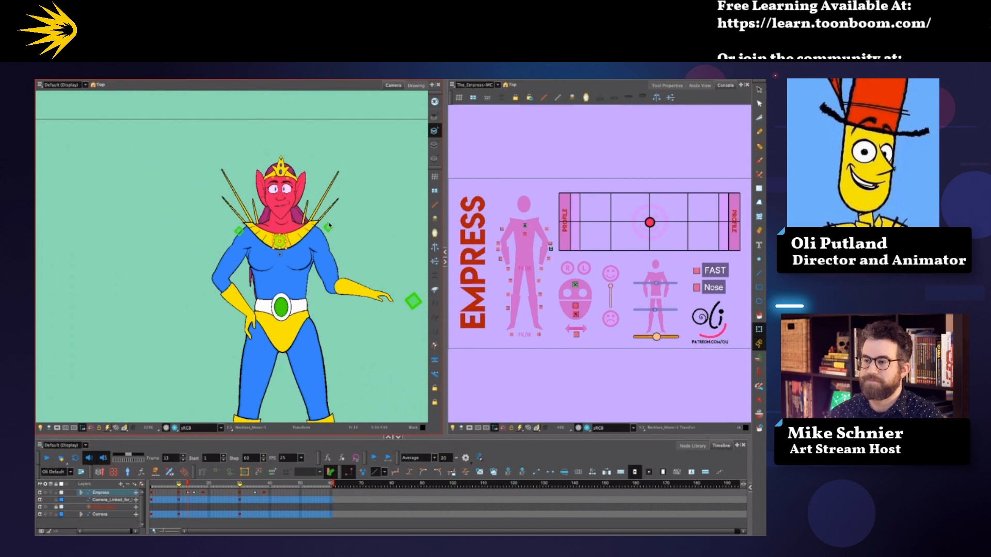
key(ctrl+z)
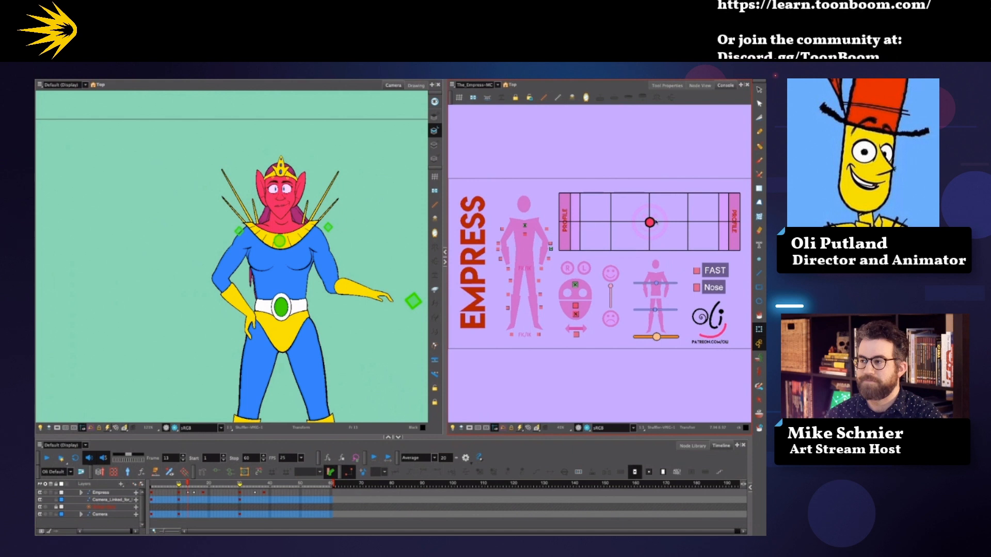
mouse_move(649, 222)
mouse_down()
mouse_move(664, 210)
mouse_move(732, 217)
mouse_move(655, 212)
mouse_move(696, 193)
mouse_move(613, 228)
mouse_move(644, 239)
mouse_move(649, 221)
mouse_up()
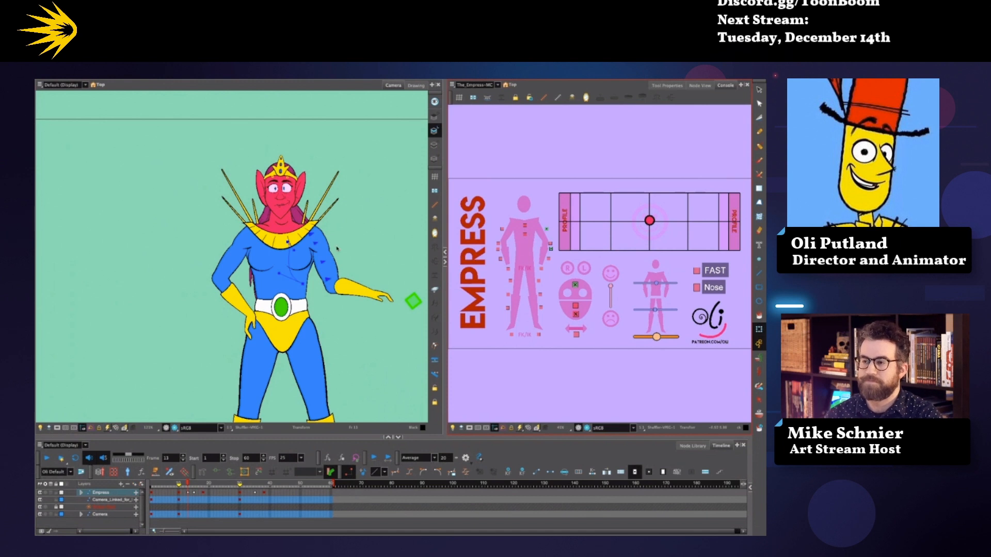
Step: Adjust a point of the deformer curve over the torso and hide the left arm's deformer controls
scroll(353, 282, up, 2)
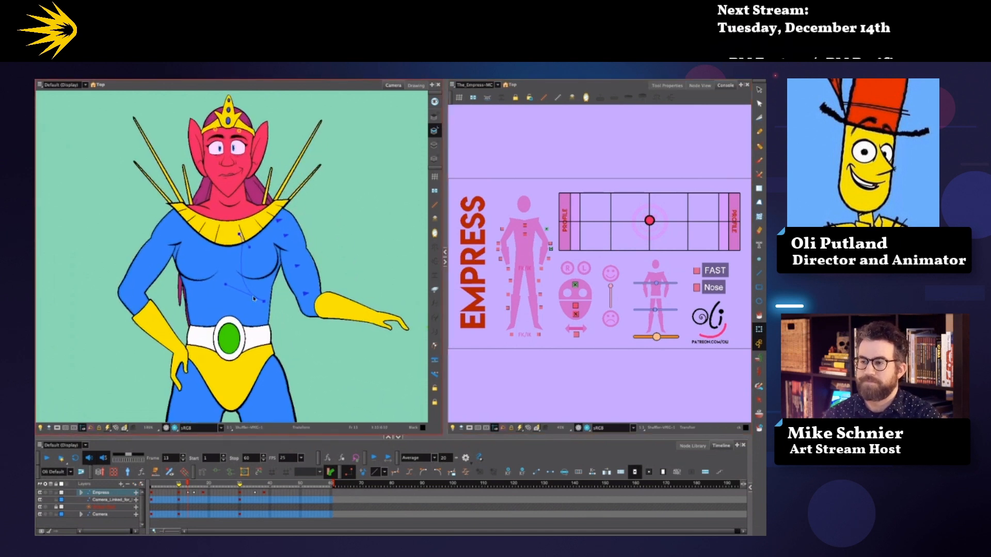
drag(224, 284, 227, 280)
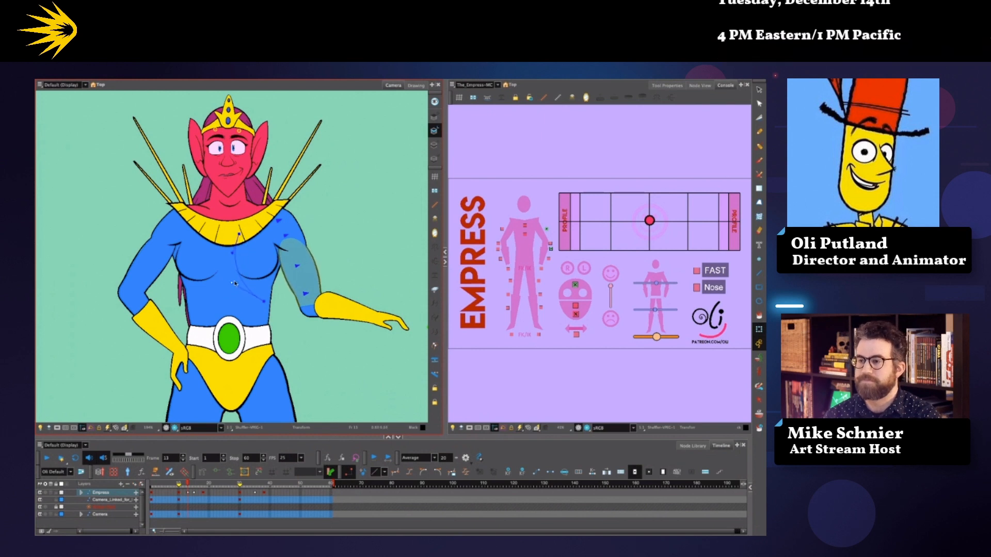
click(546, 229)
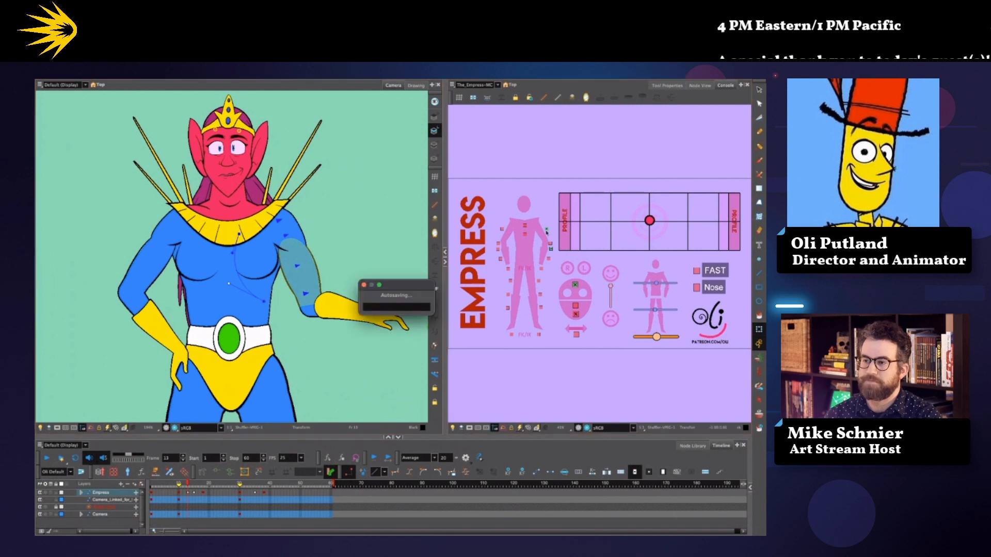
drag(540, 268, 540, 232)
drag(385, 299, 371, 260)
Step: Shift the Empress's upper torso slightly sideways to refine the pose
click(212, 222)
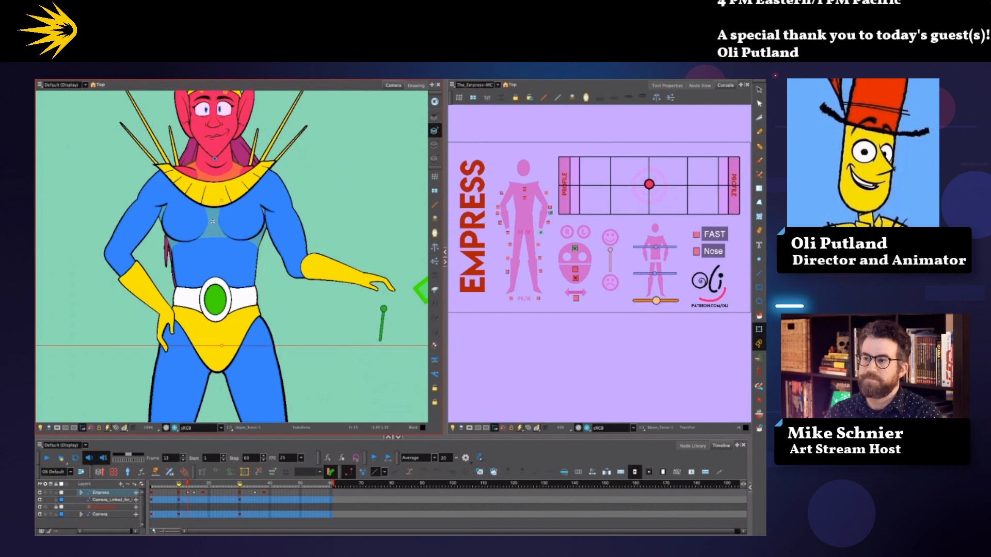
drag(213, 222, 217, 216)
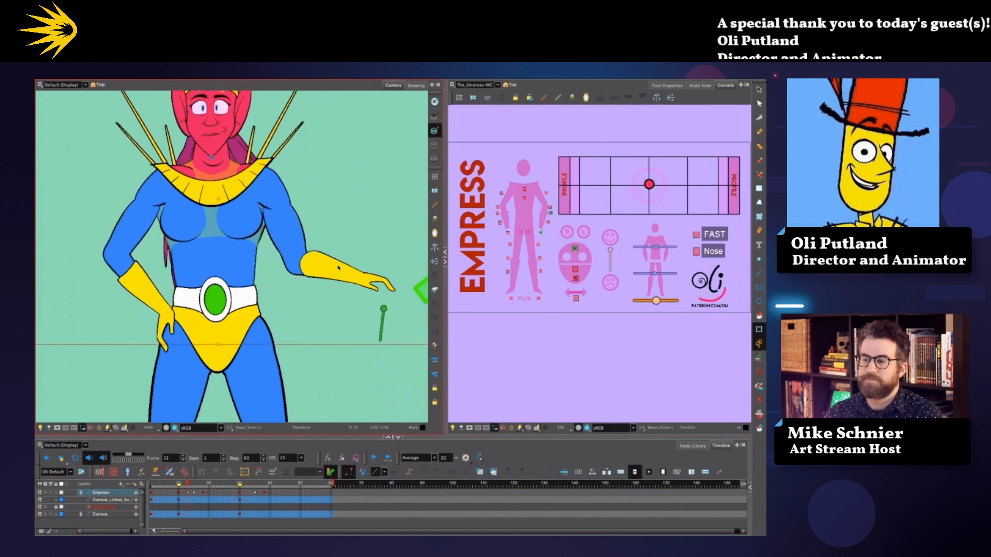
mouse_move(188, 219)
mouse_down()
mouse_move(219, 211)
mouse_move(174, 220)
mouse_move(214, 215)
mouse_move(203, 217)
mouse_up()
drag(345, 209, 360, 280)
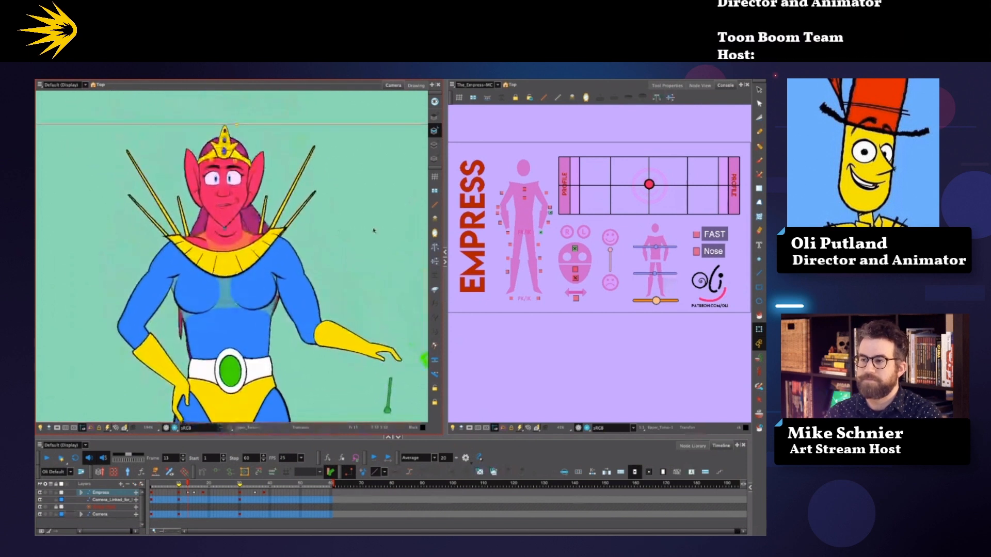
Step: Try shifting the Empress's crown slightly to the side and undo the change
click(232, 152)
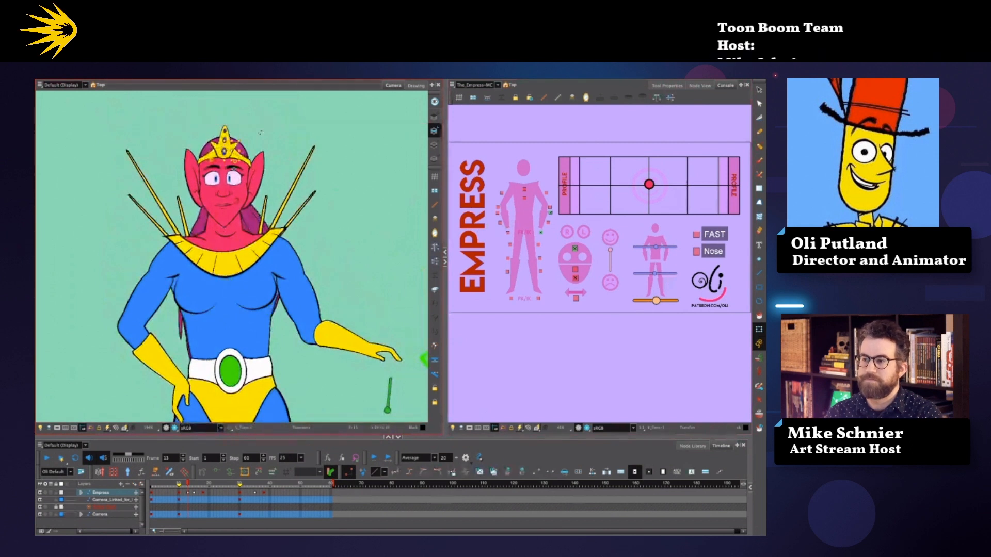
key(Escape)
scroll(248, 172, up, 3)
drag(203, 125, 284, 235)
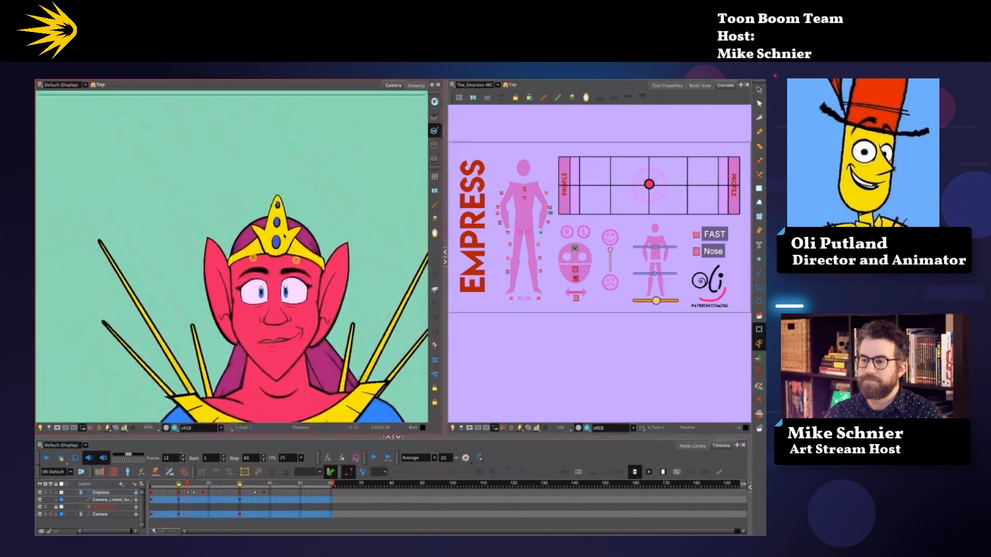
click(278, 239)
mouse_move(288, 238)
mouse_down()
mouse_move(253, 253)
mouse_move(286, 242)
mouse_move(280, 235)
mouse_up()
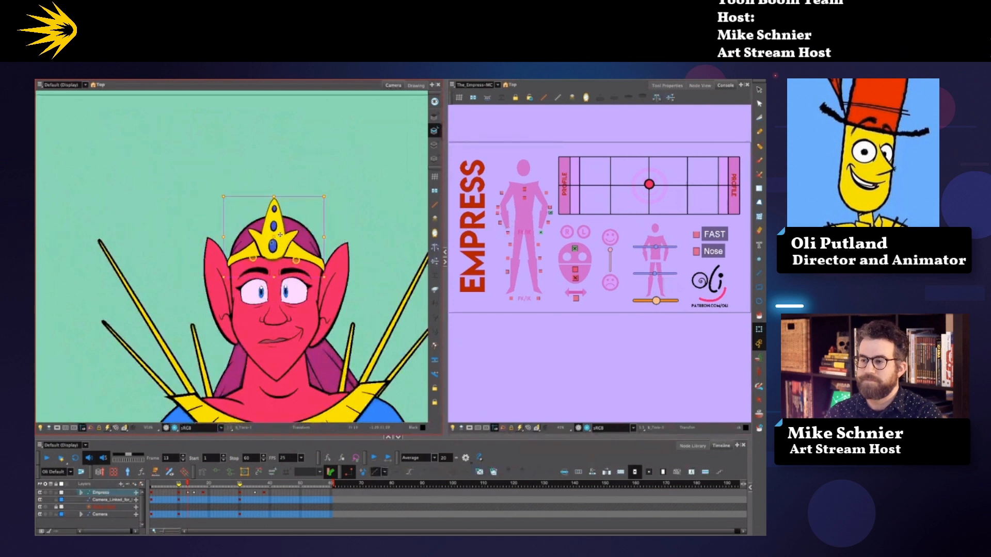
key(ctrl+z)
key(ctrl+z)
key(ctrl+z)
Step: Try nudging the round control above the Empress's left eye and undo the change
click(297, 261)
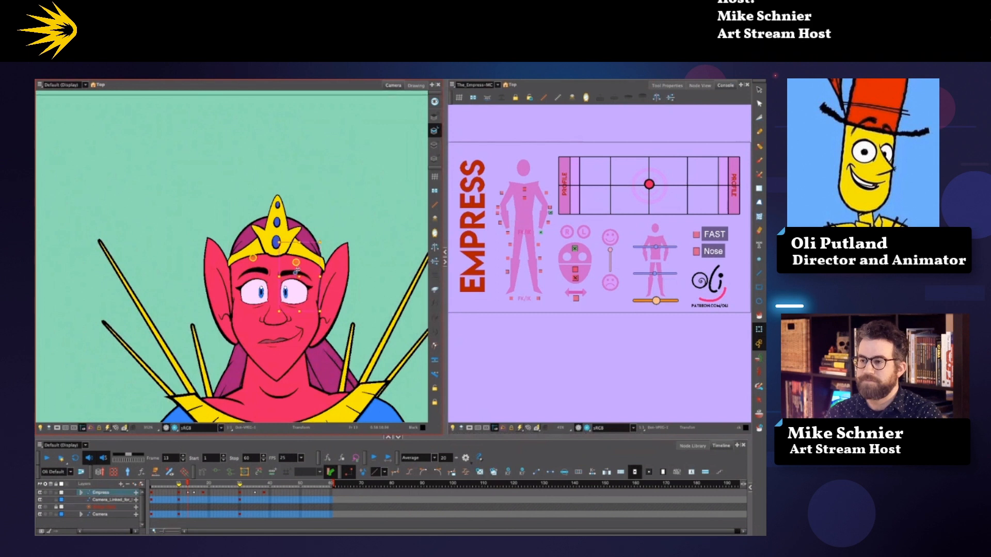
drag(298, 264, 301, 268)
key(ctrl+z)
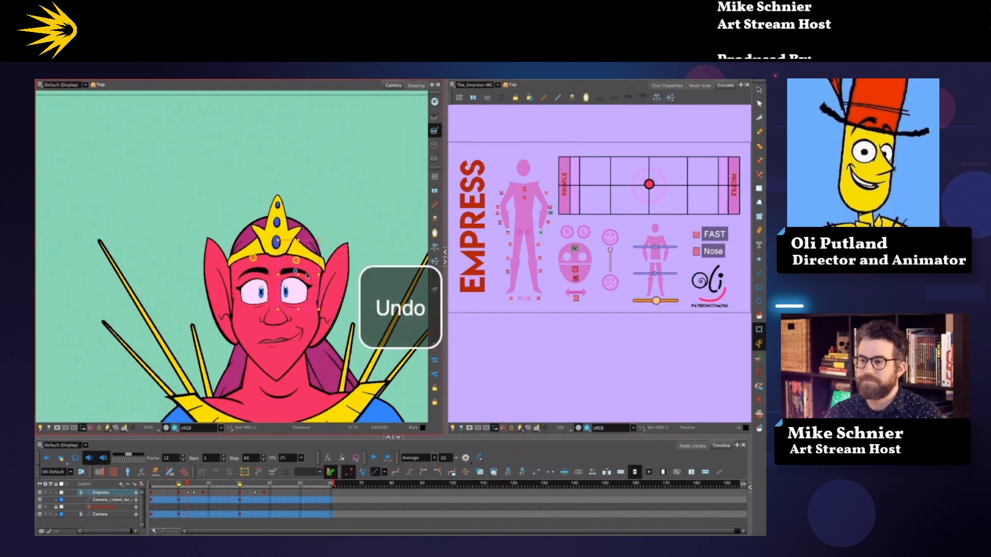
Step: Lower the inner end of the Empress's left eyebrow to give her a skeptical look
click(306, 273)
click(352, 219)
drag(293, 269, 289, 282)
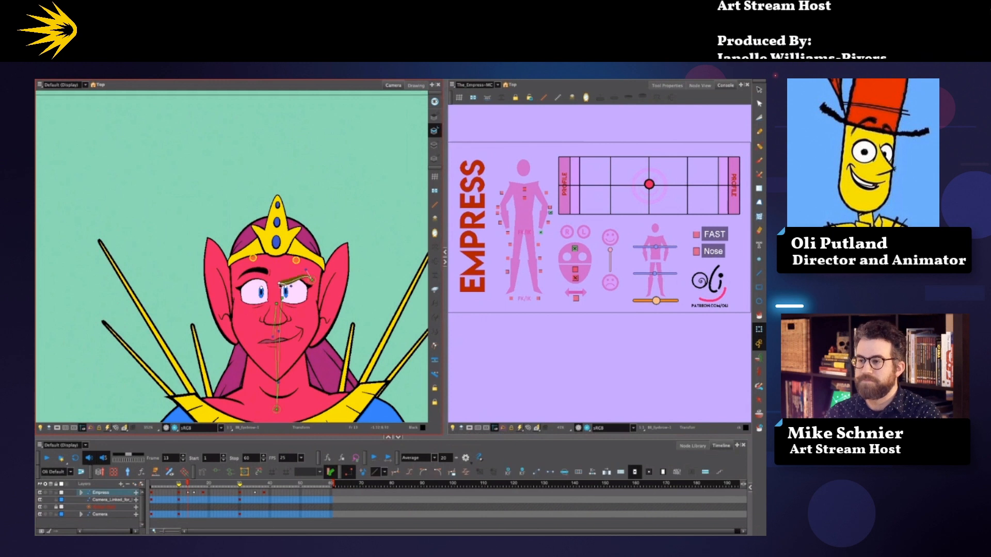
click(357, 249)
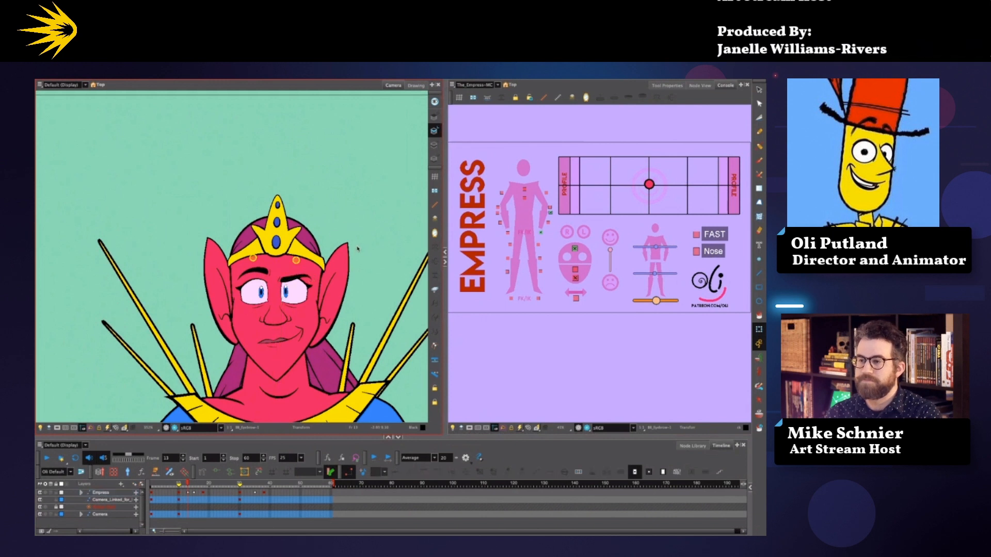
Step: Slide the green buckle sideways along the Empress's belt and deselect it
scroll(354, 275, down, 3)
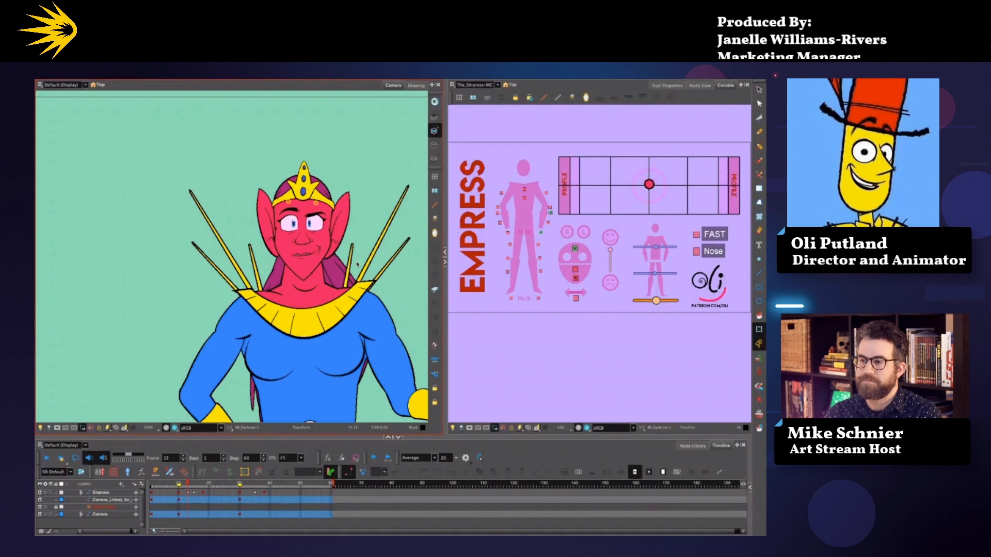
drag(400, 345, 374, 278)
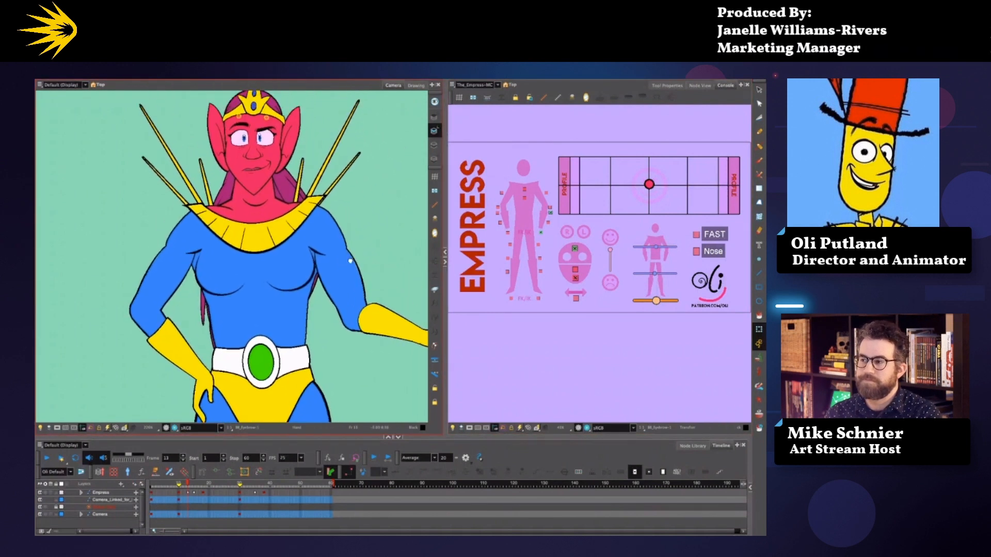
click(297, 368)
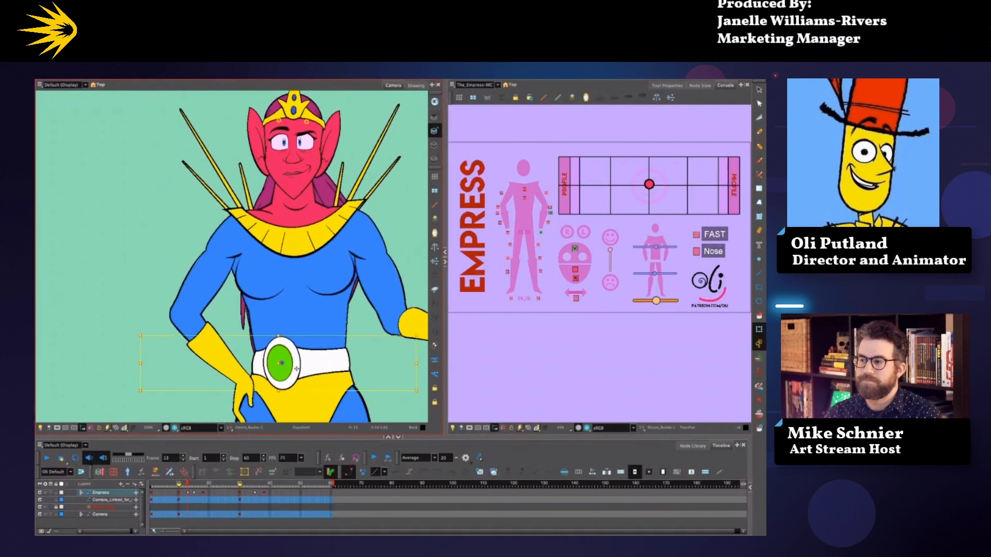
mouse_move(297, 368)
mouse_down()
mouse_move(325, 369)
mouse_move(311, 388)
mouse_move(301, 373)
mouse_move(322, 372)
mouse_move(292, 376)
mouse_move(307, 375)
mouse_up()
click(402, 215)
key(space)
drag(396, 155, 417, 251)
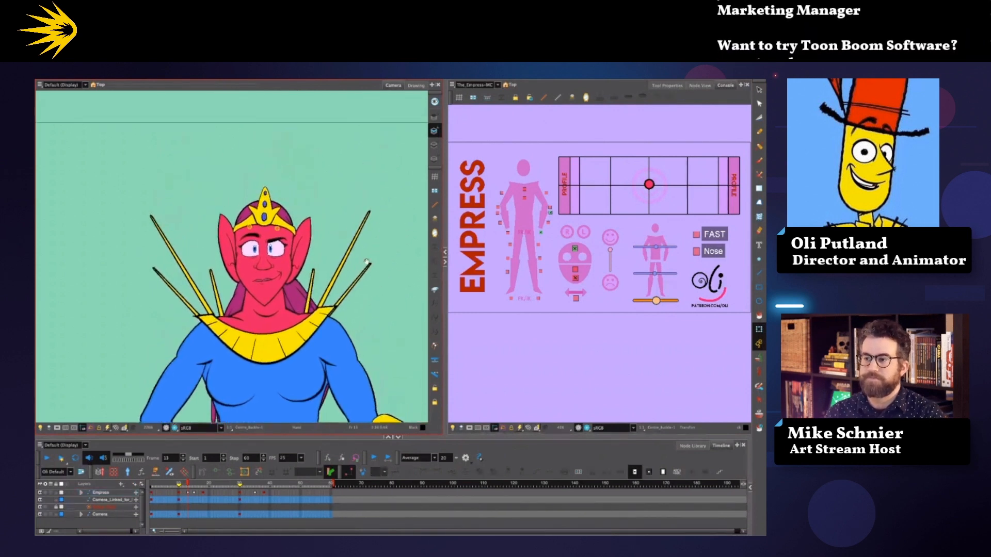
Step: Try shifting the Empress's jaw slightly and undo the change
scroll(328, 256, up, 3)
drag(304, 325, 285, 349)
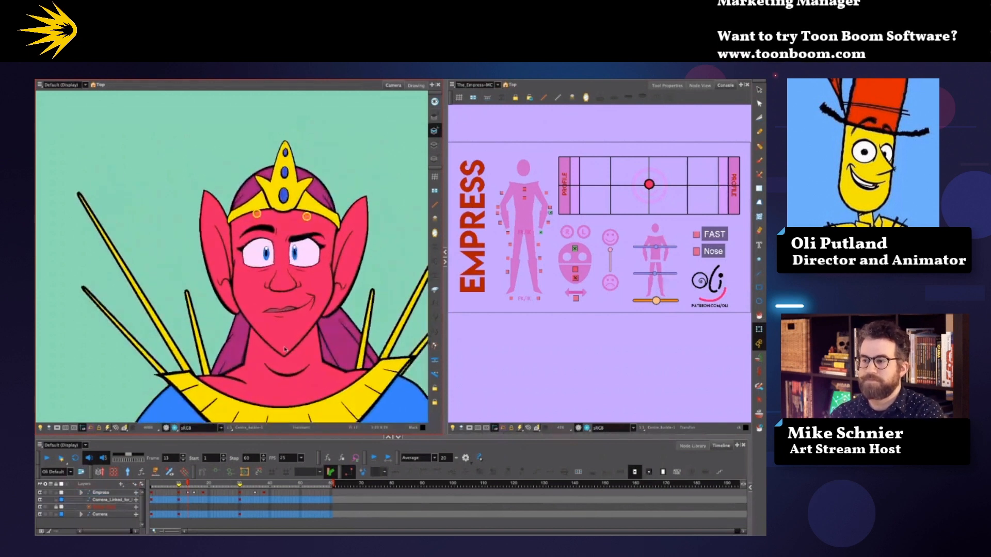
click(286, 349)
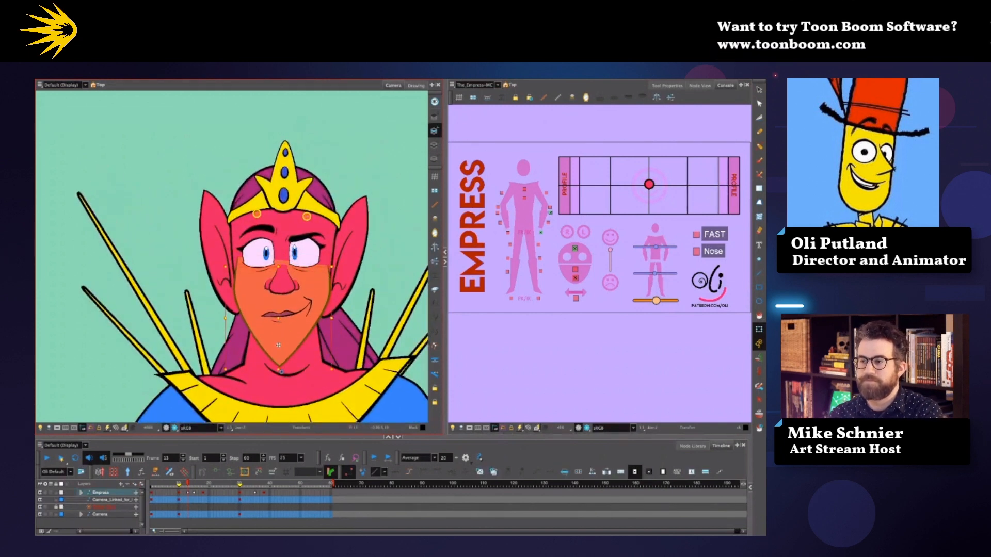
mouse_move(281, 342)
mouse_down()
mouse_move(285, 335)
mouse_move(287, 353)
mouse_up()
key(ctrl+z)
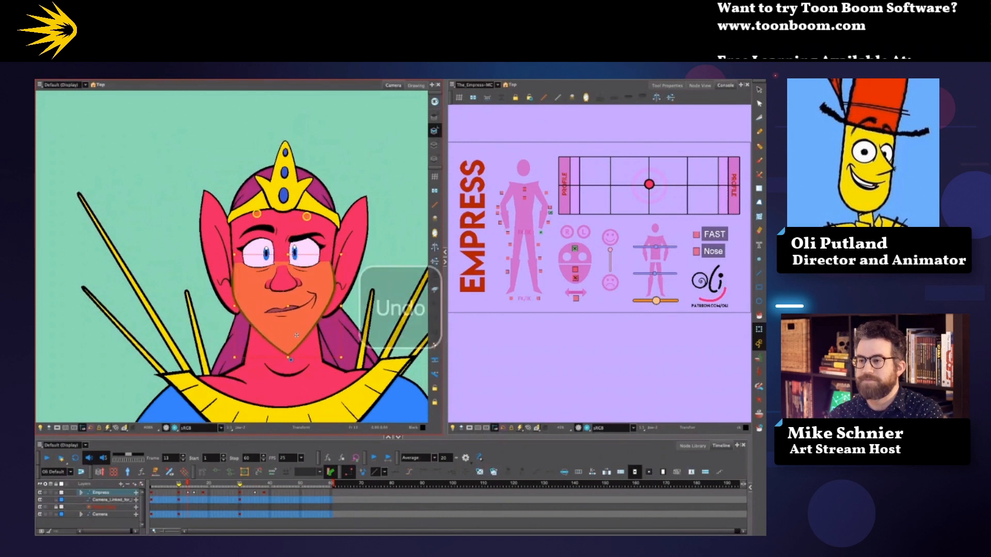
Step: Hide the Empress's eyebrow controls and show the green head-shape controls around her cheeks and chin
click(575, 250)
click(575, 269)
drag(389, 250, 329, 242)
Step: Try nudging the Empress's cheek and chin shape controls and undo each change
click(273, 273)
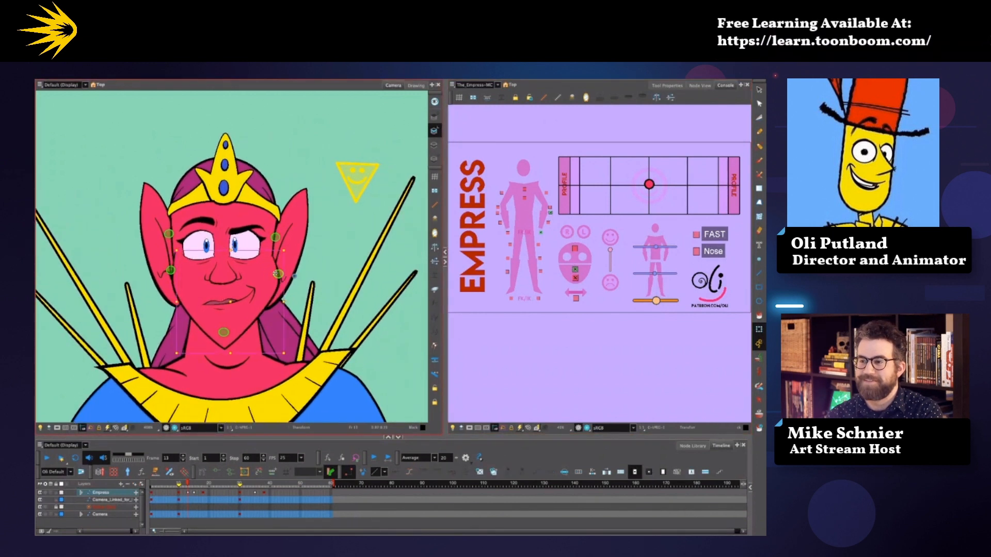
key(ctrl+z)
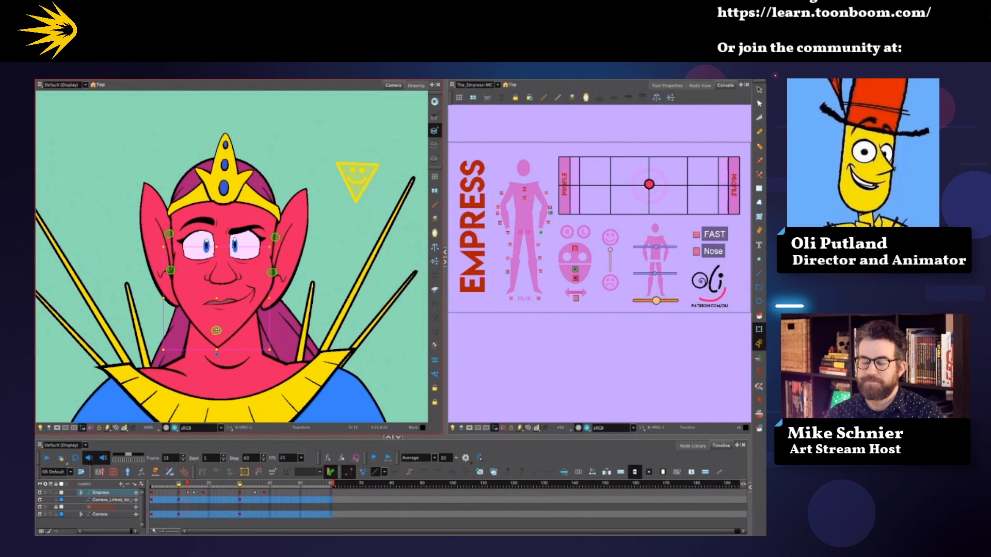
key(ctrl+z)
drag(279, 300, 281, 299)
key(ctrl+z)
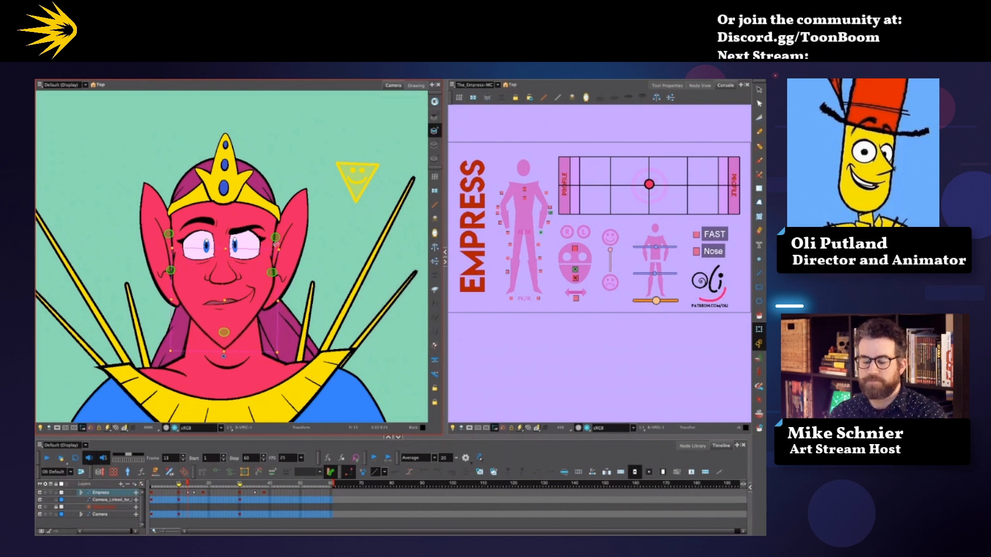
key(ctrl+z)
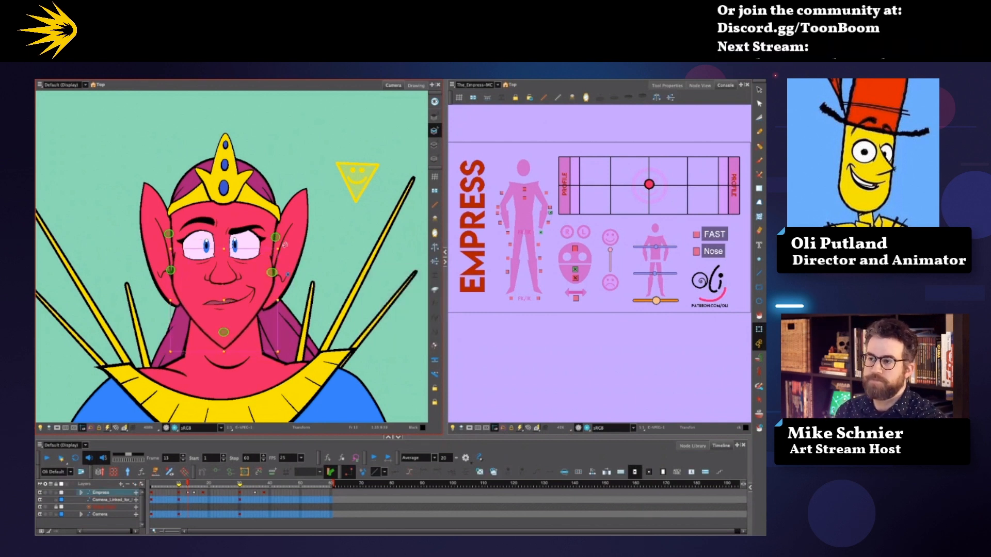
key(ctrl+z)
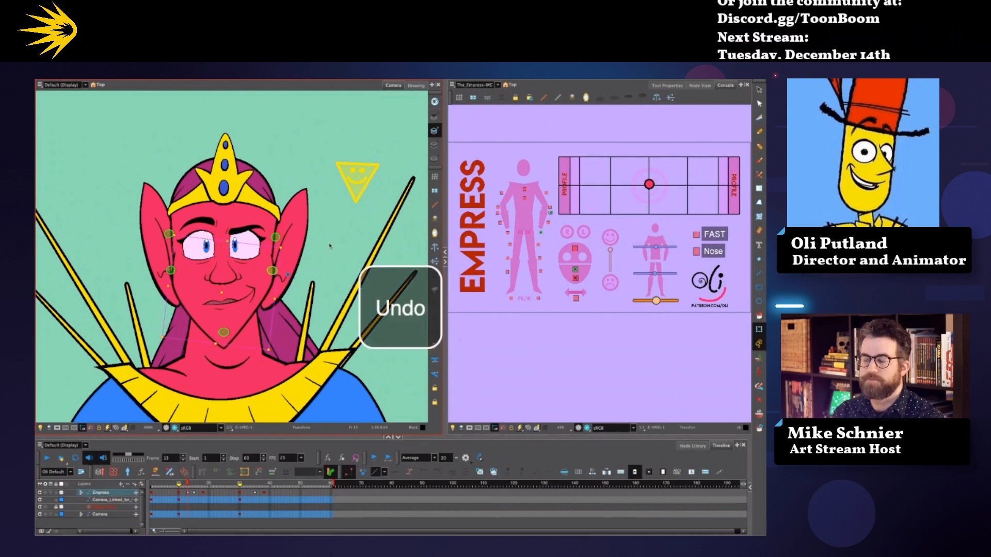
Step: Turn the Empress's head to a raised three-quarter view, nudge her face shape at the far cheek and chin, and deselect
drag(648, 184, 684, 173)
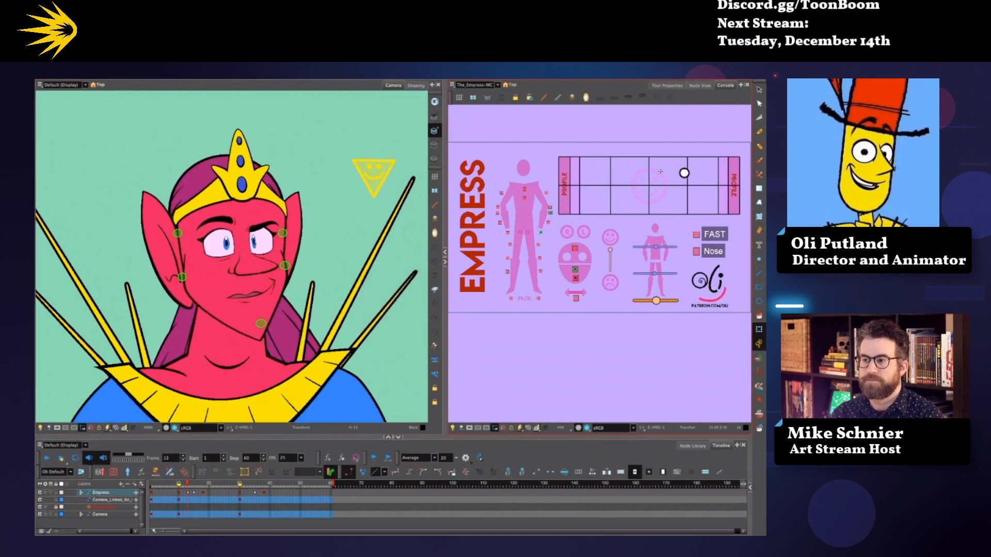
click(296, 265)
drag(308, 242, 311, 249)
drag(271, 324, 276, 323)
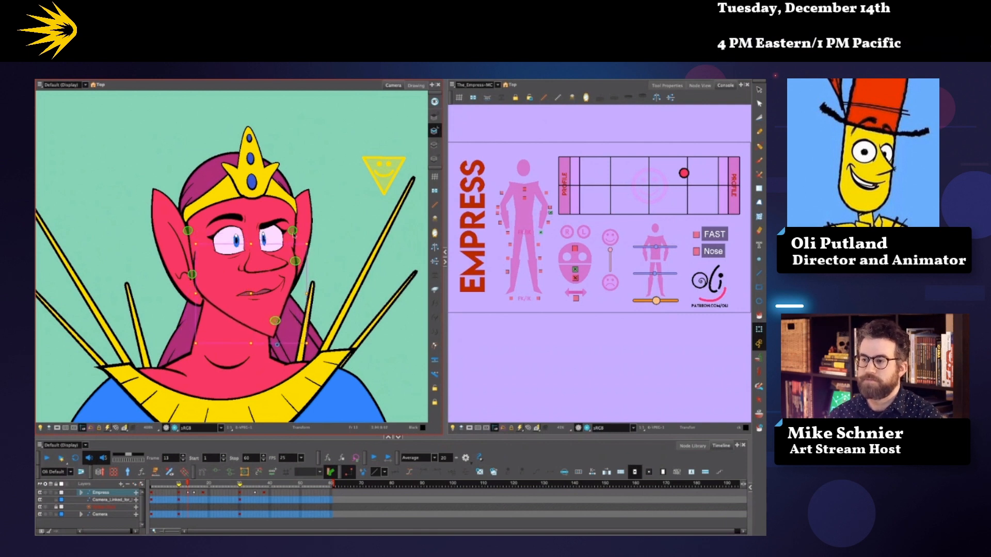
click(342, 222)
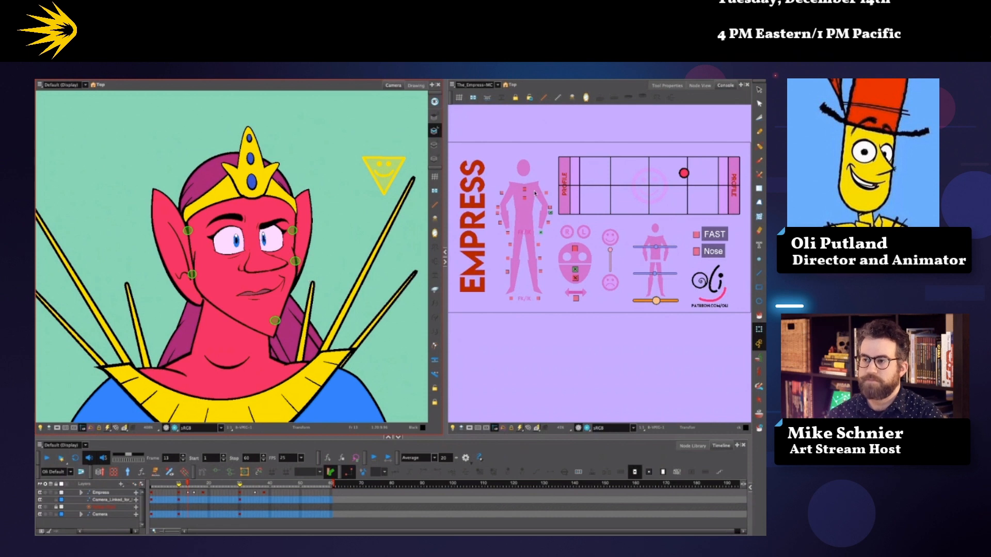
Step: Replace the arm and head-shape controls with the mouth controls, then try moving the mouth and undo the move
click(541, 233)
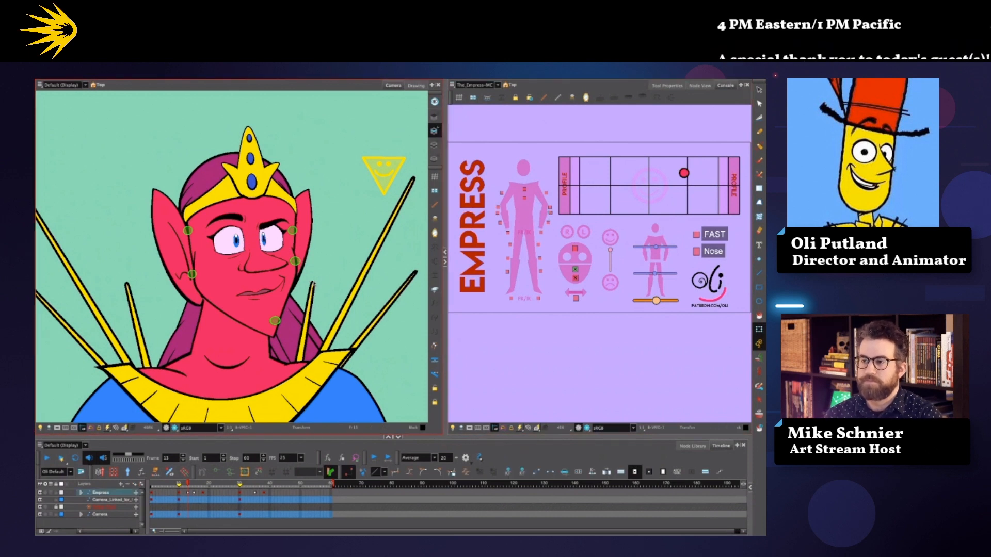
click(576, 269)
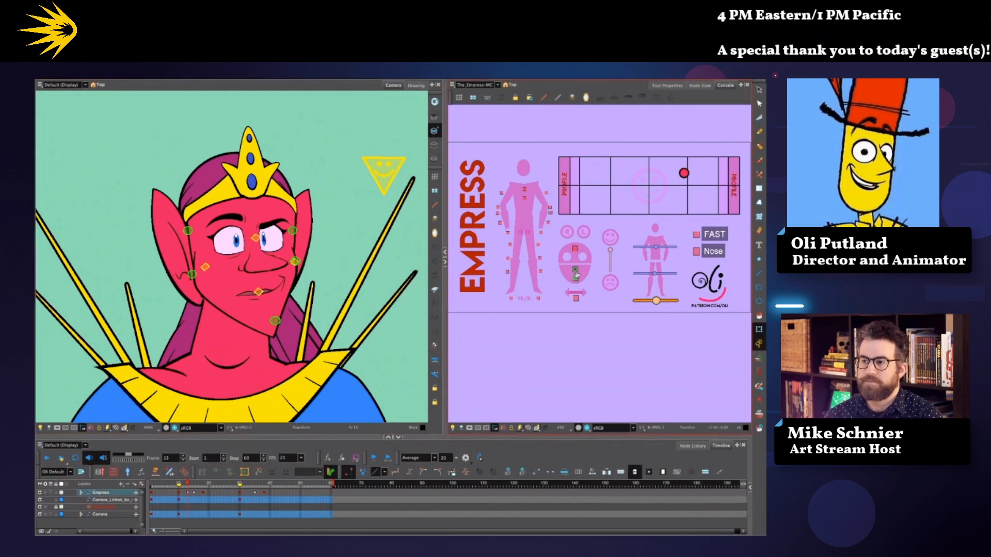
click(259, 292)
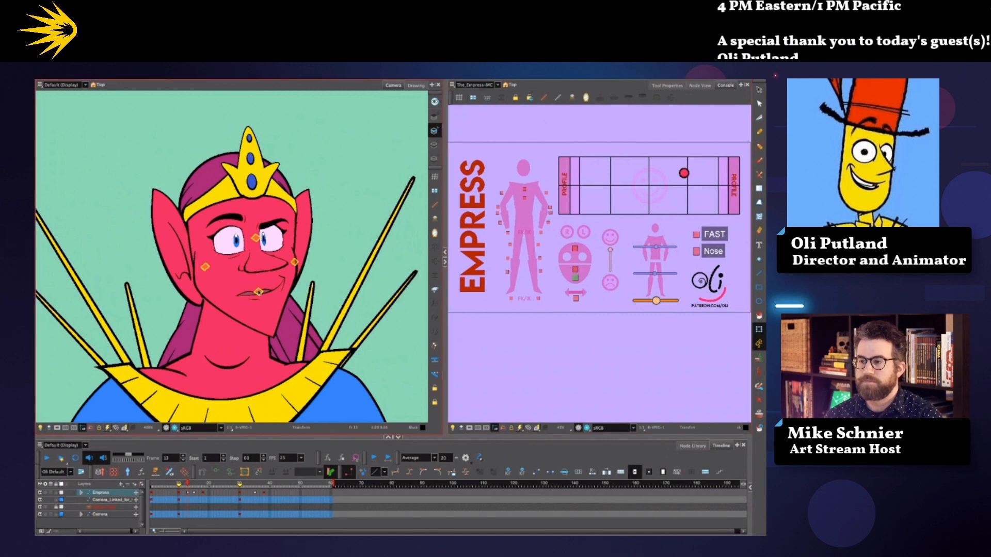
drag(259, 292, 259, 291)
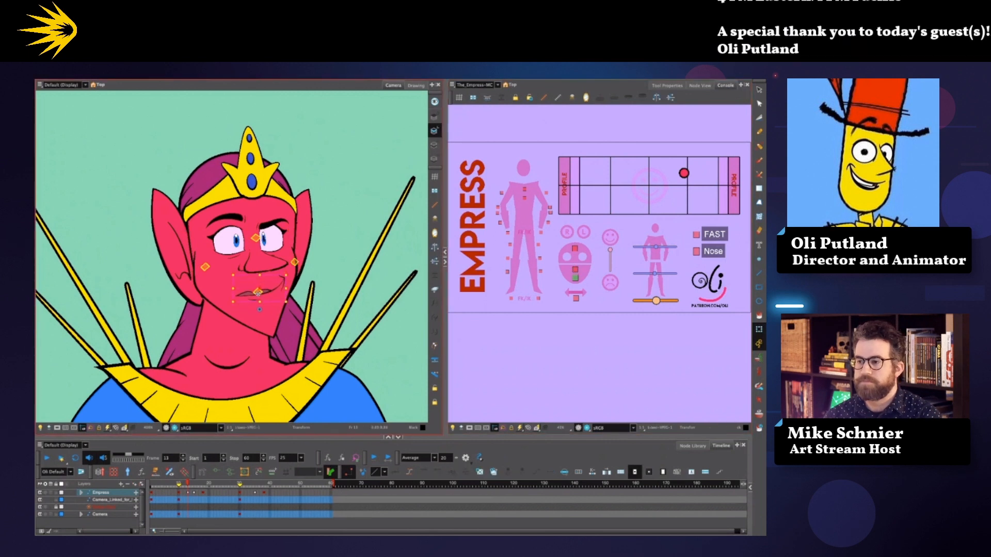
key(ctrl+z)
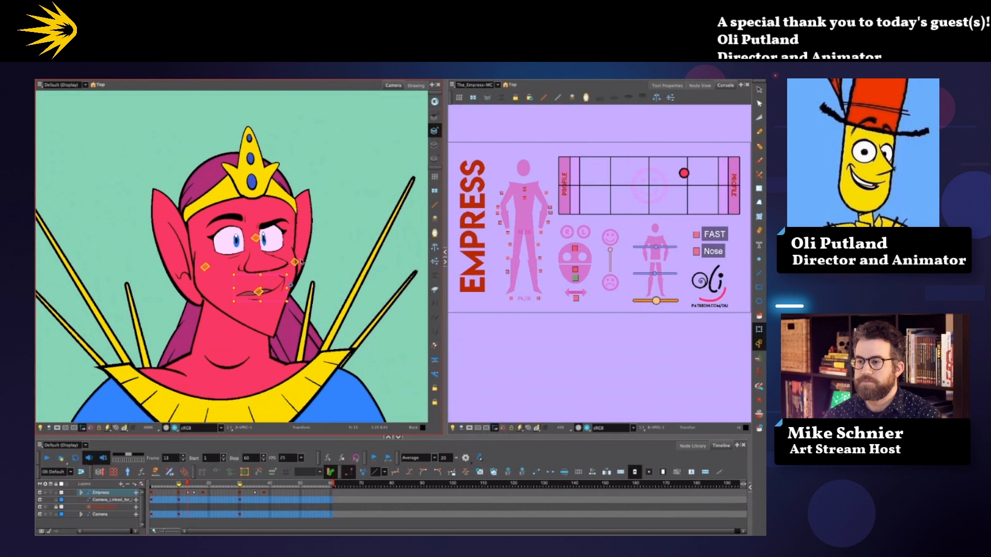
Step: Flip the Empress's mouth drawing horizontally and tilt it so its far end rises slightly
click(324, 256)
click(269, 292)
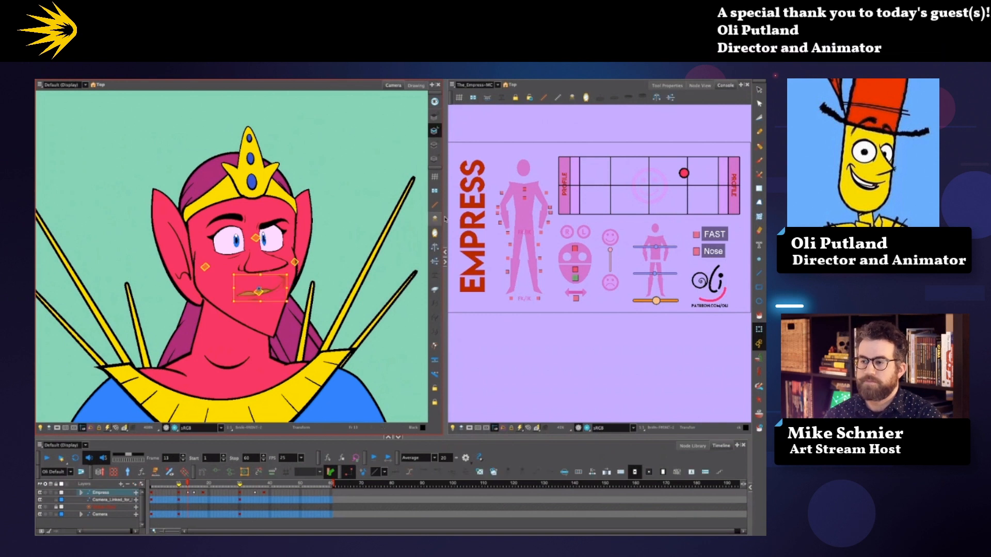
click(436, 248)
click(336, 265)
click(266, 293)
drag(281, 270, 278, 261)
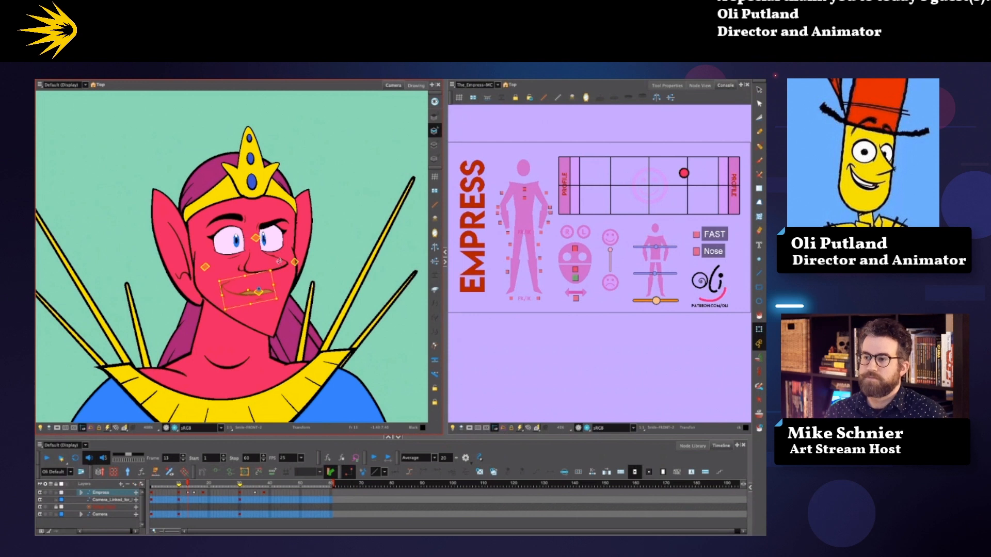
click(309, 267)
Step: Raise the near corner of the Empress's mouth into a smirk and rotate the mouth drawing back level
click(205, 267)
drag(205, 262, 205, 256)
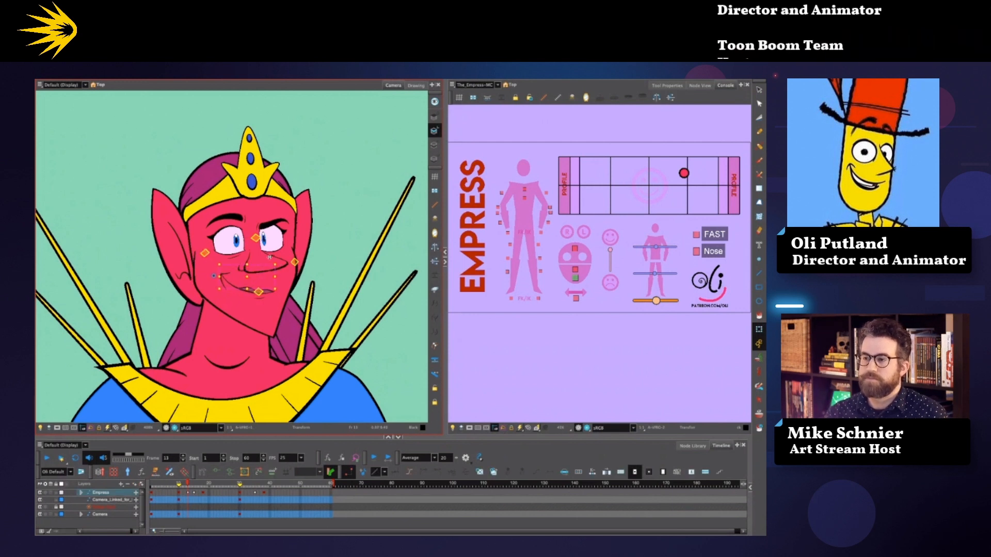
drag(281, 264, 276, 286)
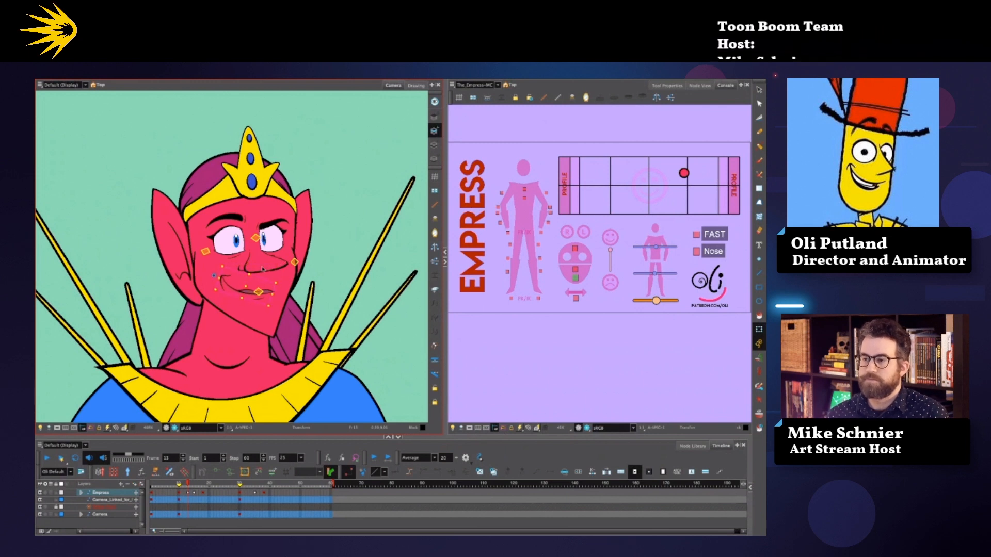
click(314, 263)
Step: Cycle the Empress's mouth through its alternative drawings, settle on a closed smirk, and slightly lower its near corner control
click(271, 293)
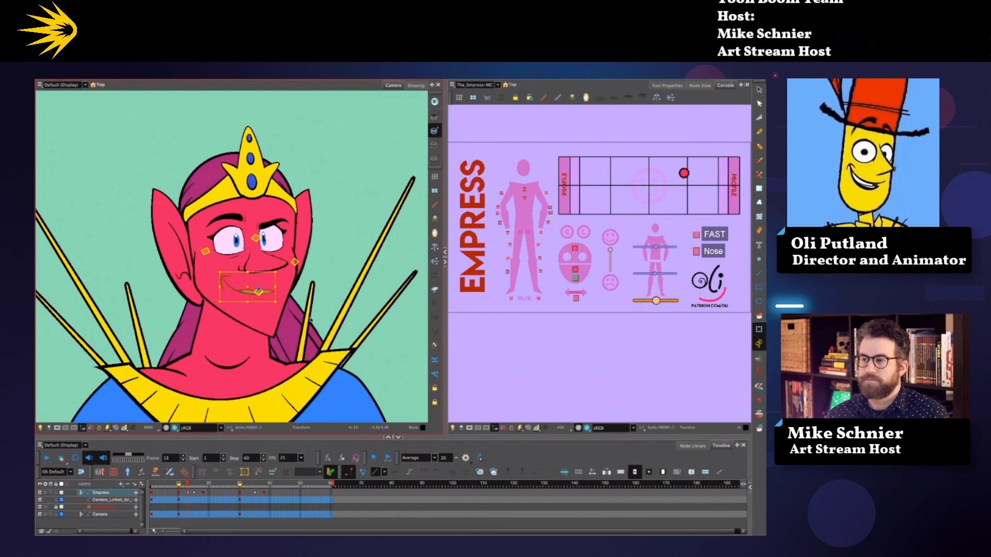
key(bracketright)
key(bracketright)
key(bracketright)
key(bracketright)
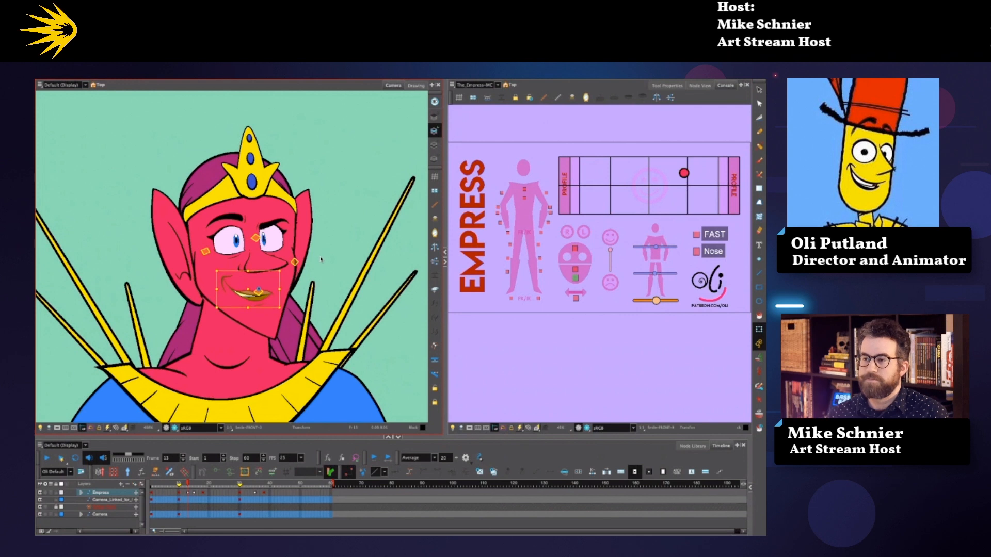
key(bracketleft)
key(bracketleft)
key(bracketleft)
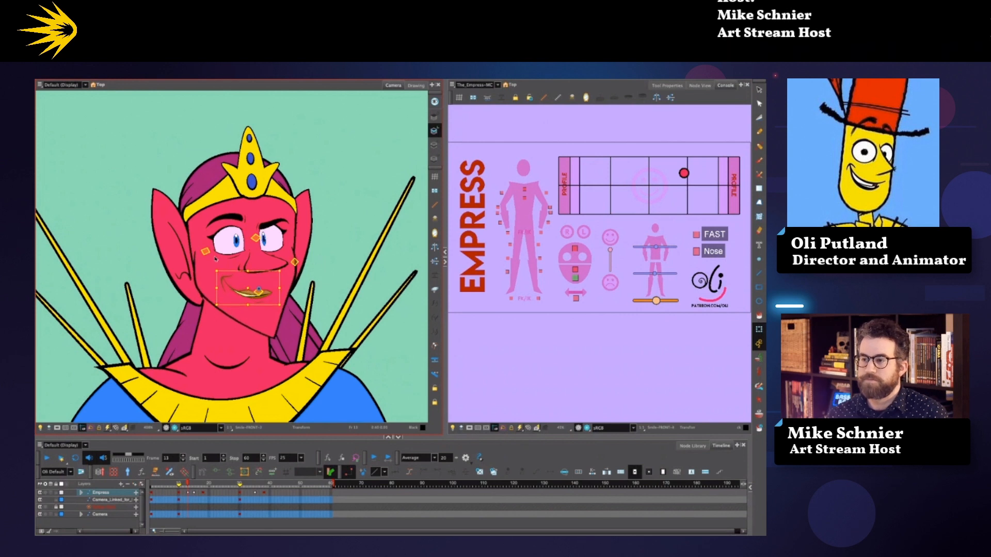
key(bracketleft)
key(bracketleft)
key(bracketleft)
key(bracketleft)
key(bracketleft)
drag(204, 252, 210, 260)
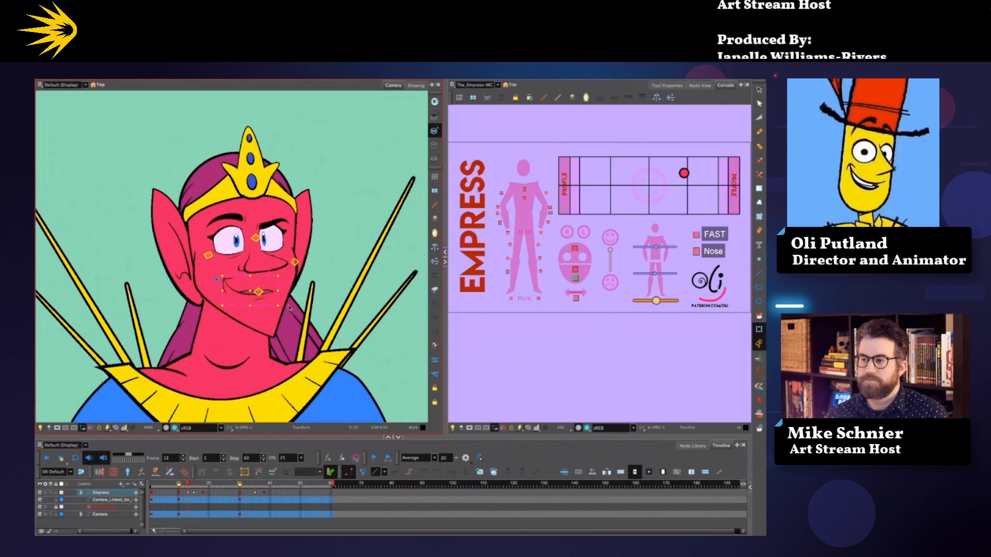
click(331, 264)
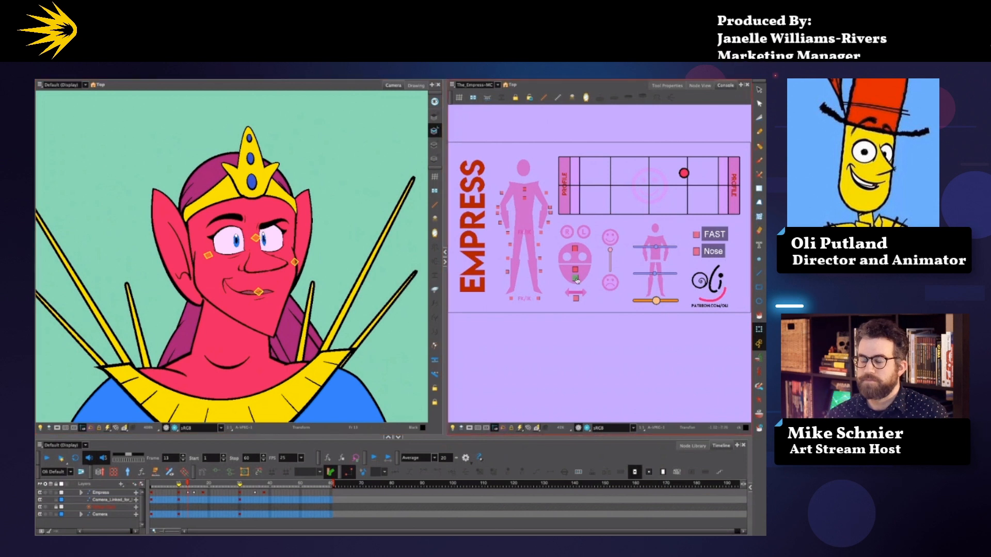
Step: Show the head-shaped neck control, slide the Empress's head sideways with it in both directions, and hide the control
click(576, 300)
scroll(382, 268, down, 4)
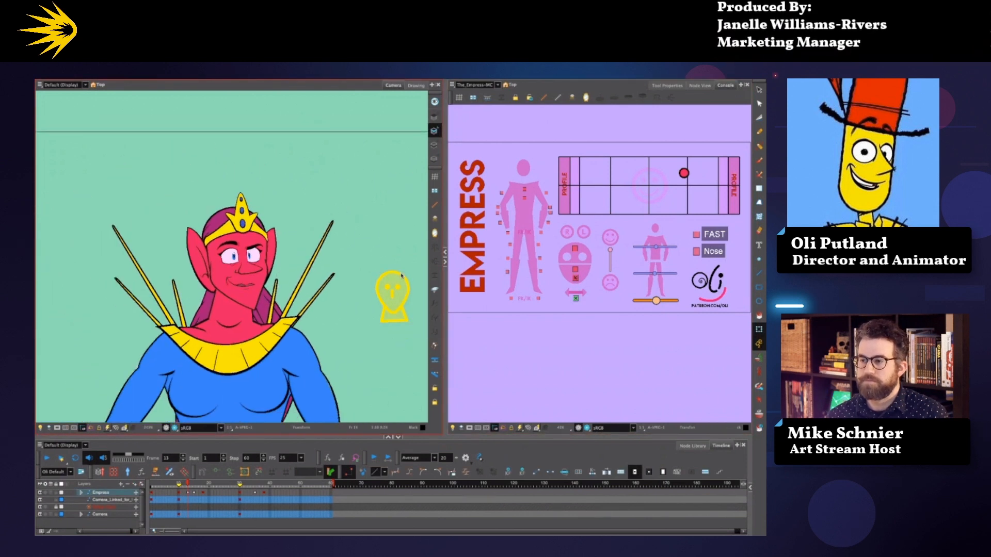
drag(401, 276, 409, 289)
key(Left)
key(Left)
key(Left)
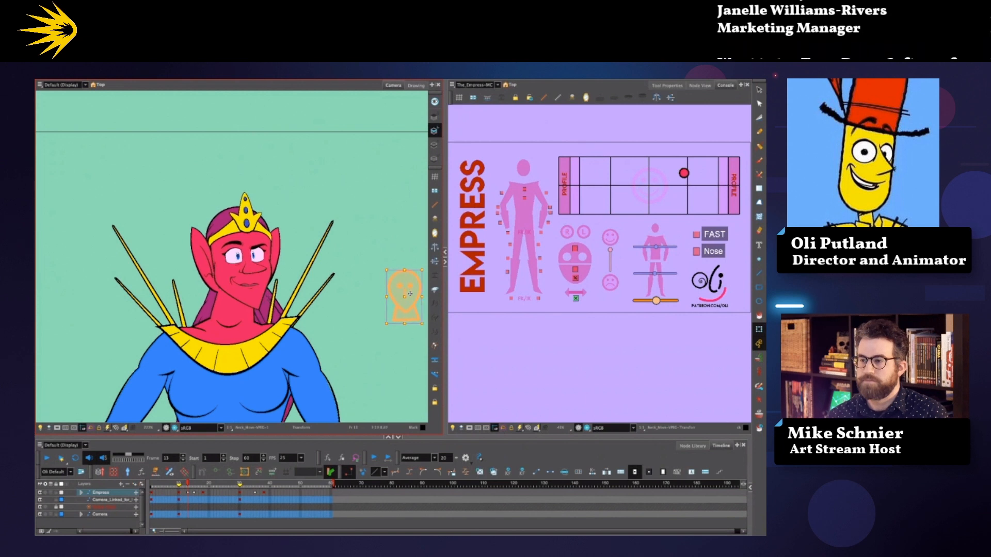
key(Right)
key(Right)
key(Right)
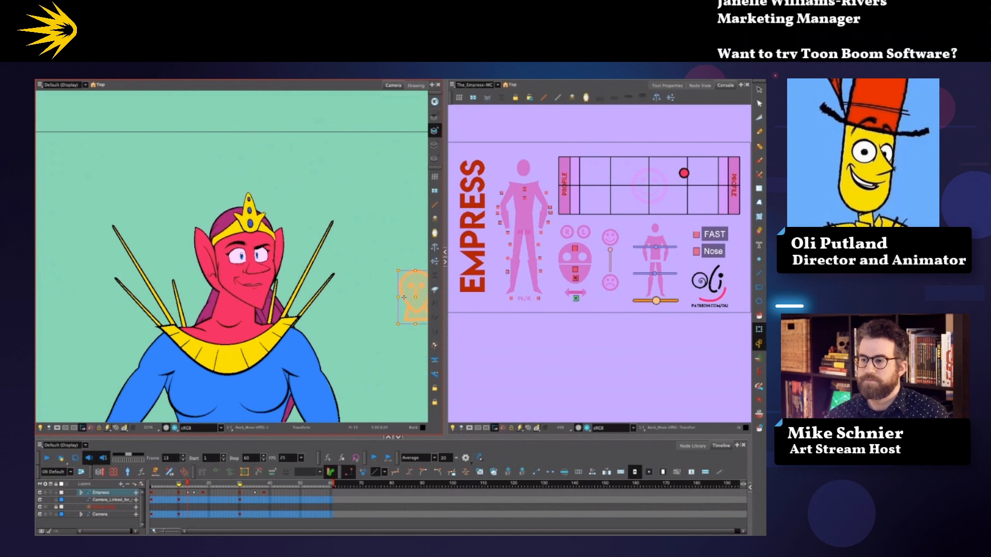
key(Left)
key(Left)
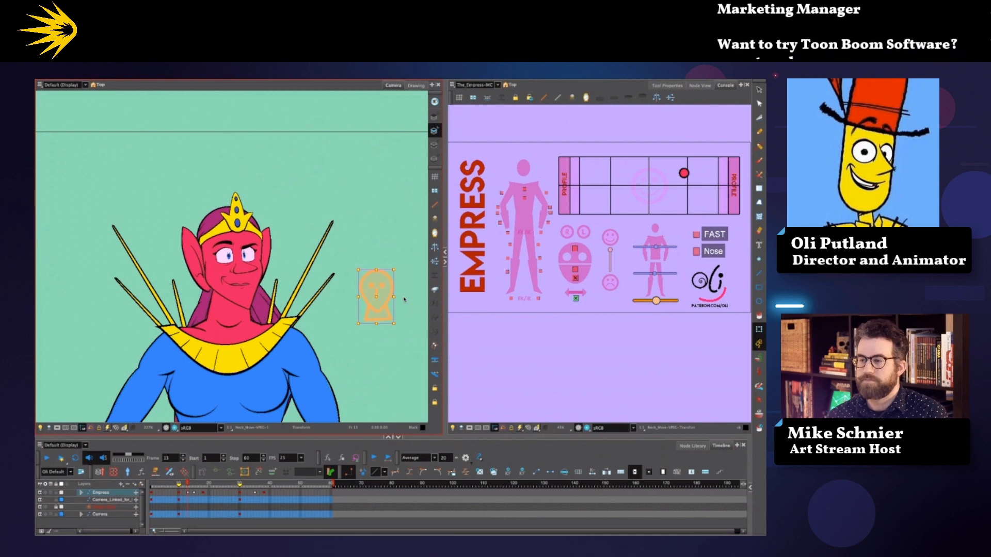
key(Left)
key(Left)
key(Left)
key(Left)
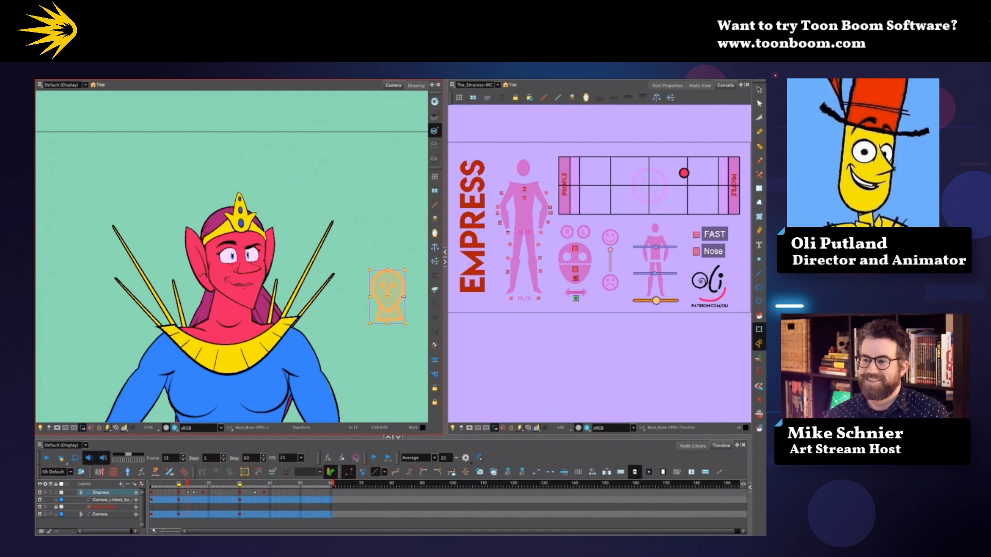
click(576, 298)
Step: Show the deformation controls of the Empress's long hair and sweep its tip outward beyond her right shoulder
drag(336, 324, 353, 241)
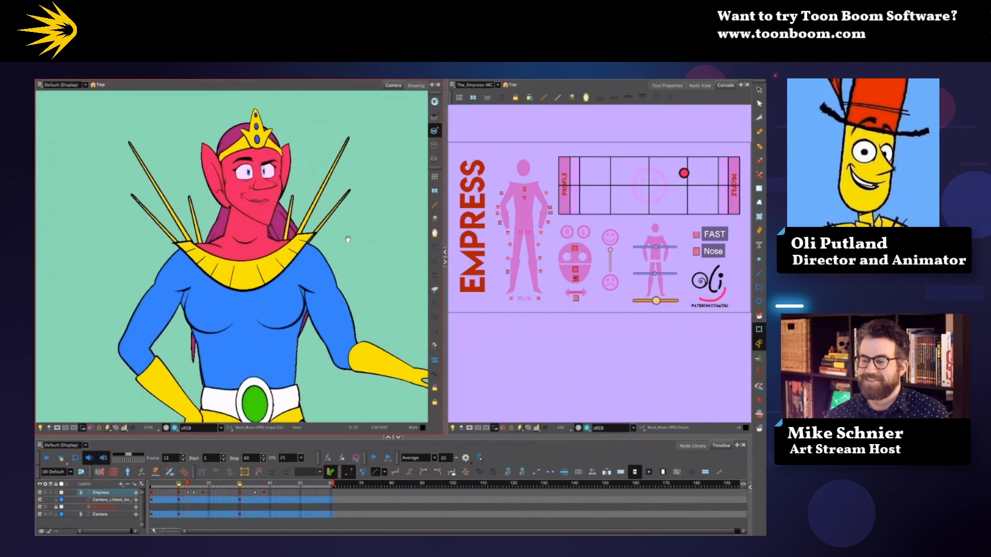
scroll(377, 246, down, 2)
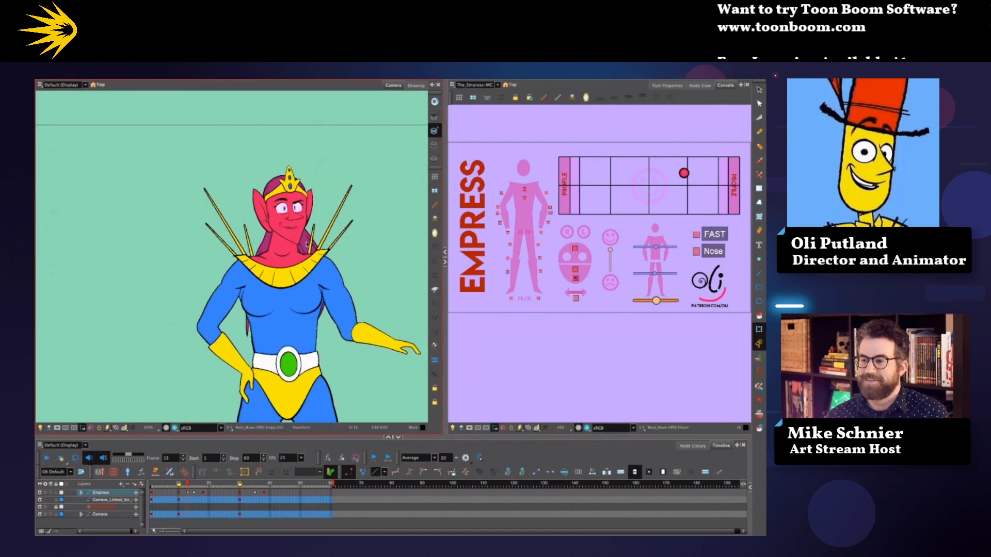
click(308, 244)
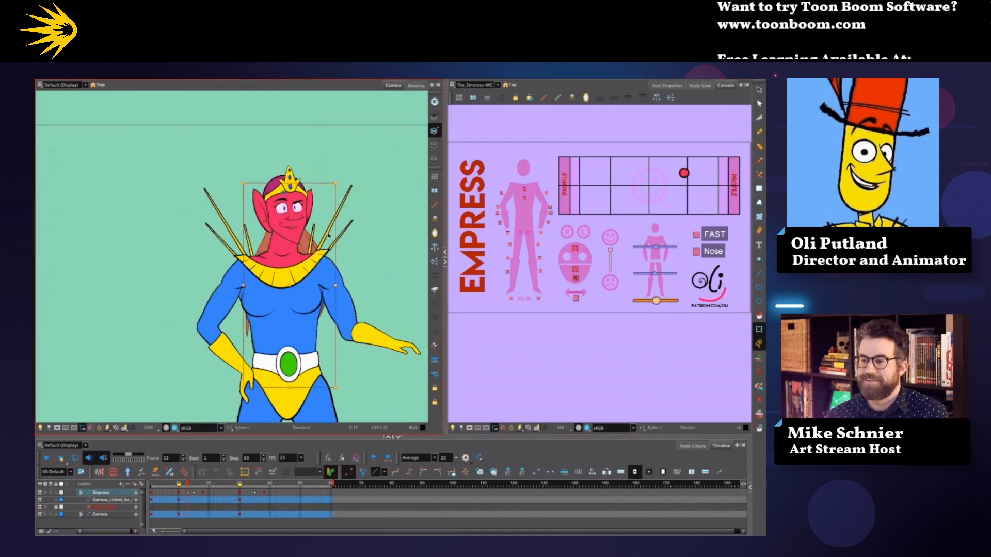
key(shift+F11)
click(374, 231)
drag(280, 373, 162, 306)
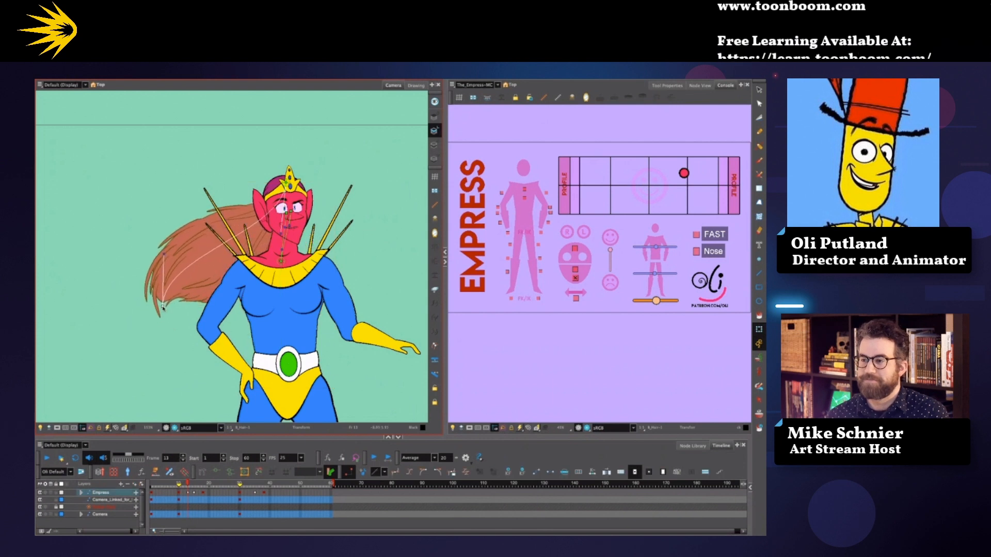
click(369, 217)
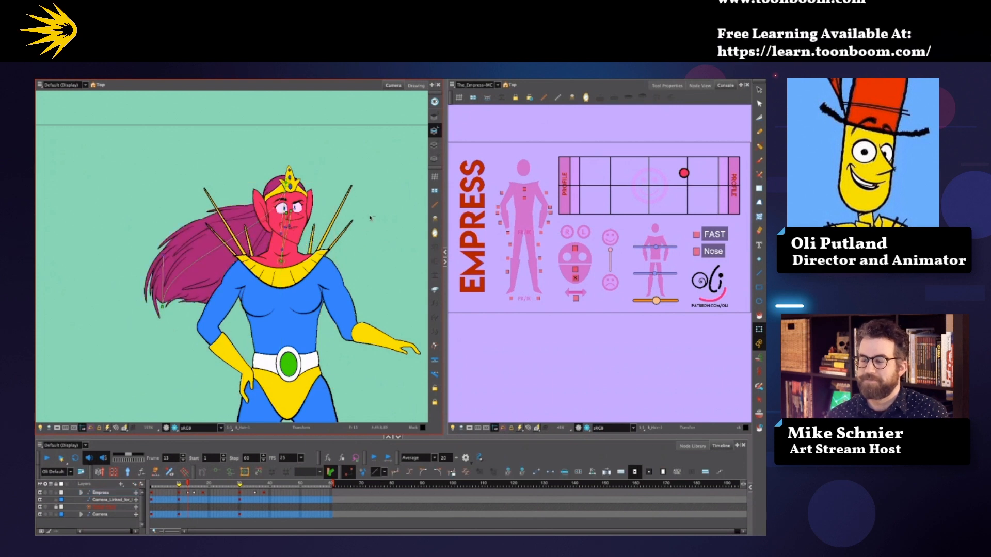
Step: Sweep the tip of the Empress's long hair inward so it hangs behind her back, and hide the hair deformation controls
click(568, 233)
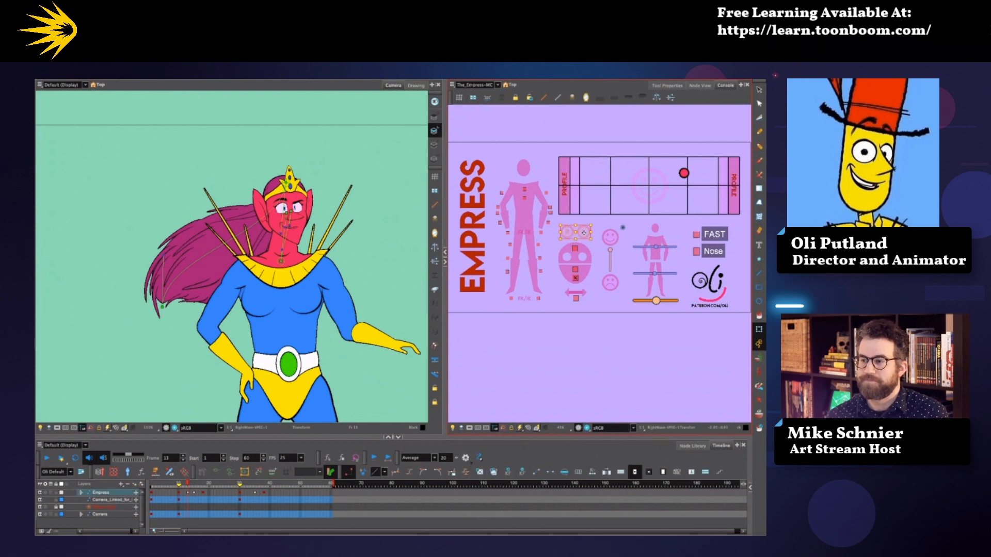
drag(587, 234, 576, 237)
mouse_move(655, 228)
mouse_down()
mouse_move(645, 228)
mouse_move(661, 227)
mouse_up()
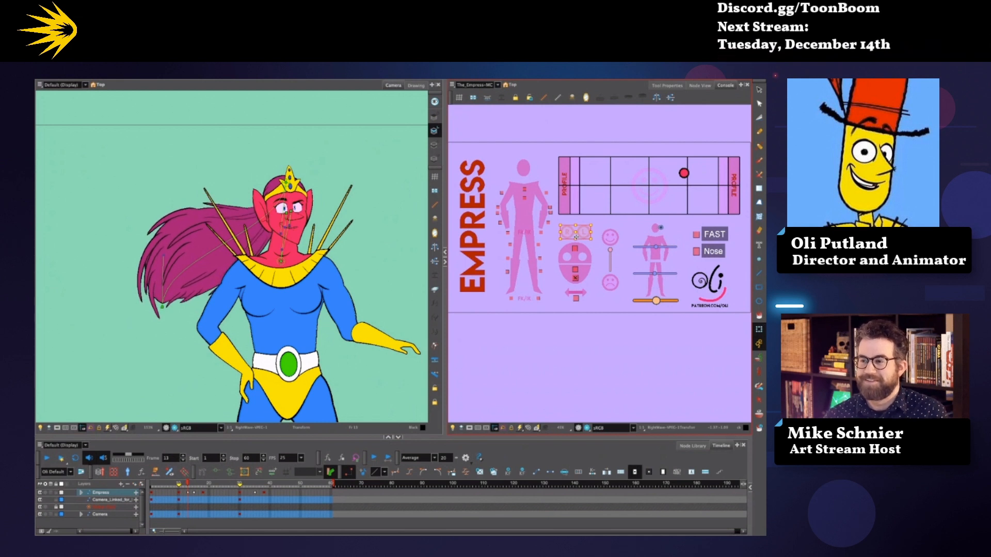
drag(162, 307, 252, 327)
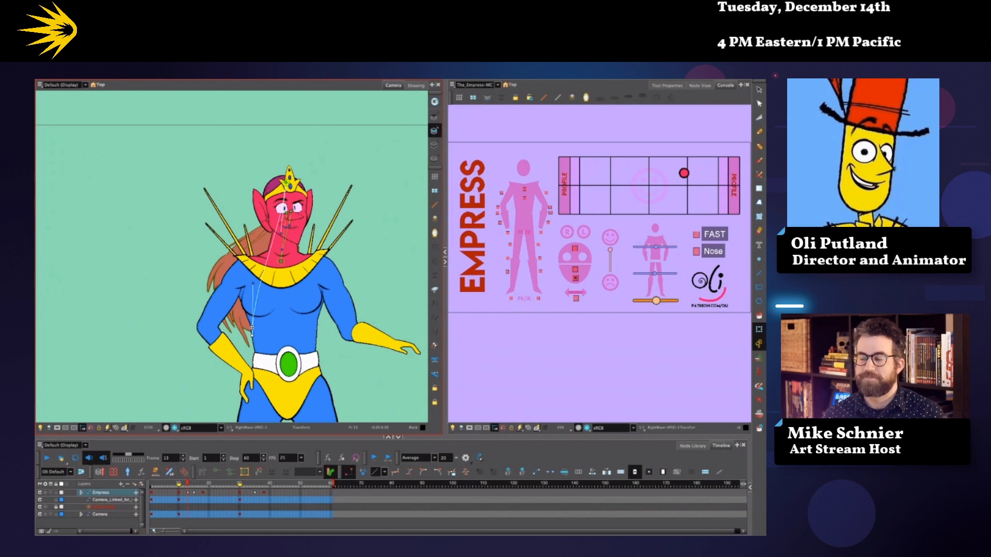
click(596, 251)
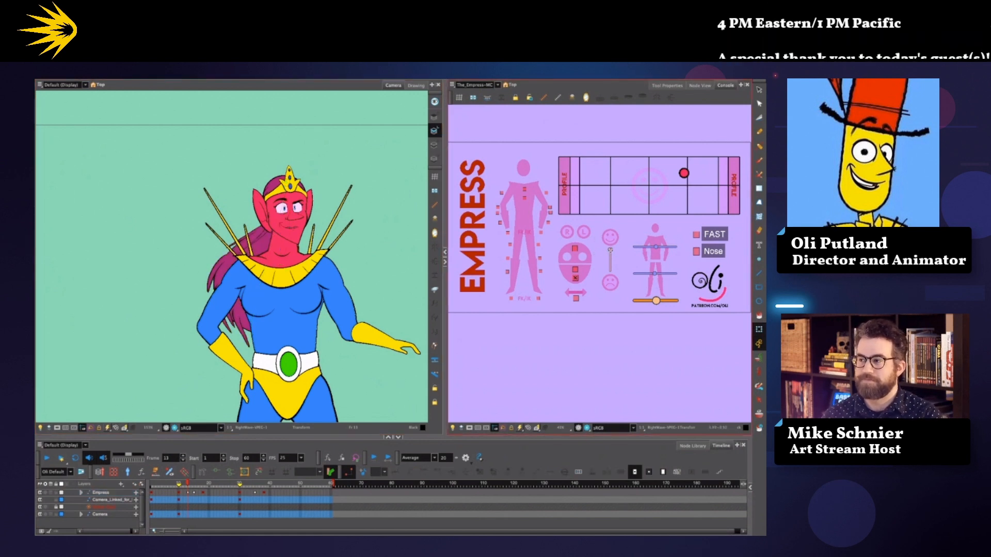
Step: Move the Empress's smile-to-frown slider down toward the sad face to turn her smirk into a frown
scroll(335, 240, up, 6)
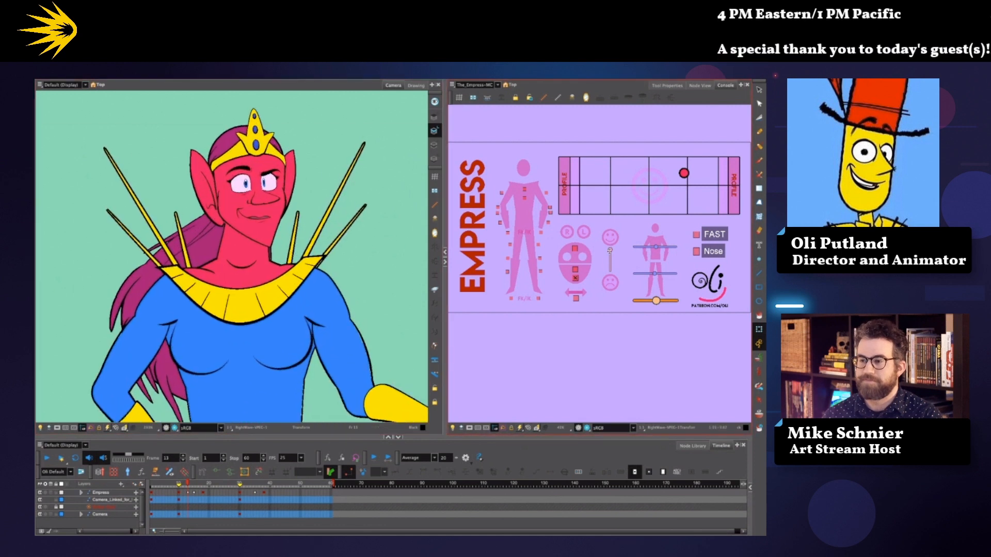
click(609, 251)
drag(611, 241, 610, 279)
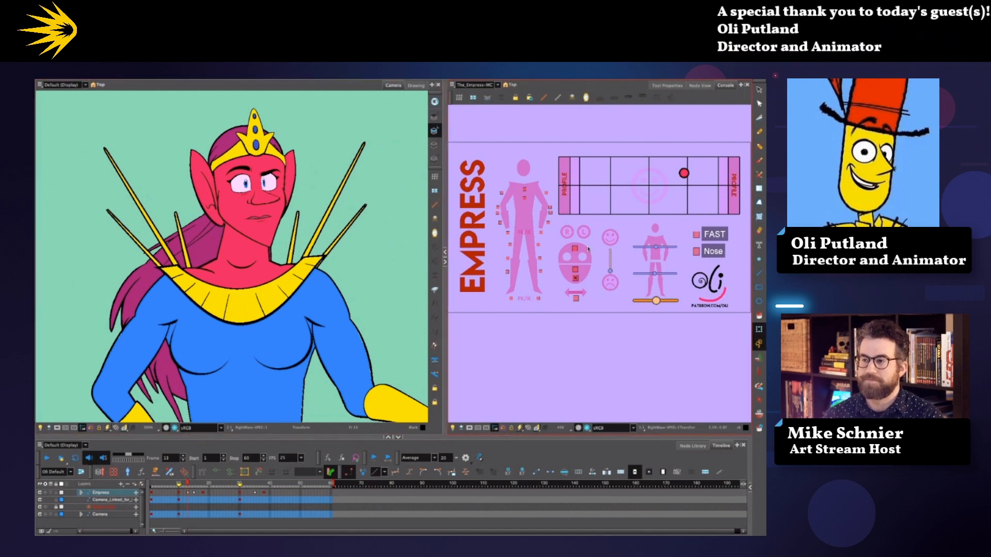
Step: Turn the Empress's chest toward her outstretched arm with the upper-body slider, and turn her hips the same way with the lower one
scroll(380, 283, down, 4)
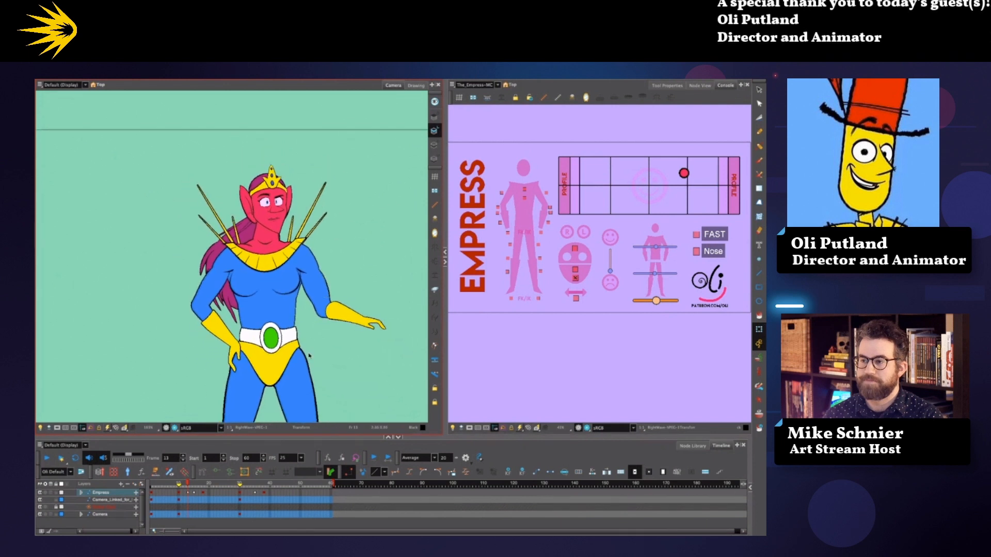
drag(657, 247, 666, 248)
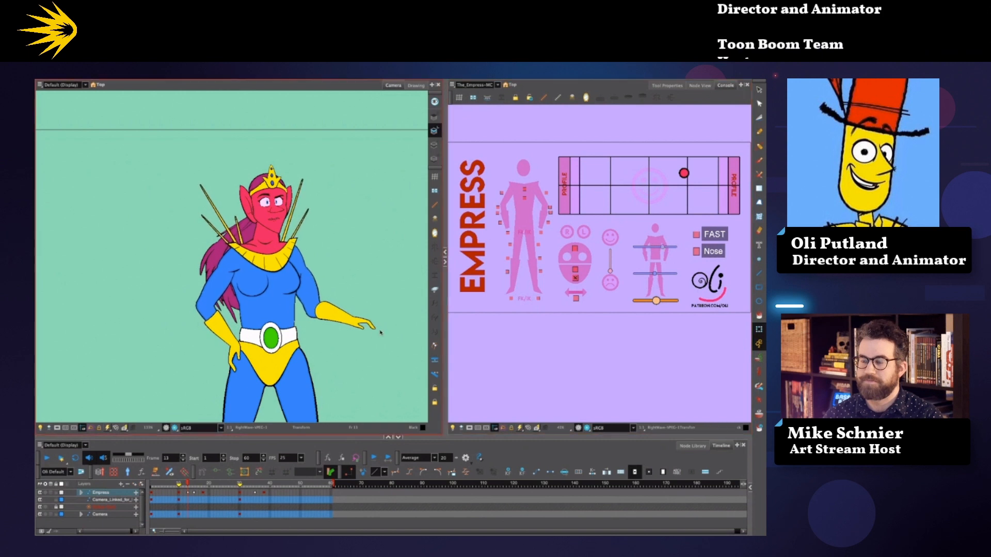
scroll(380, 333, down, 3)
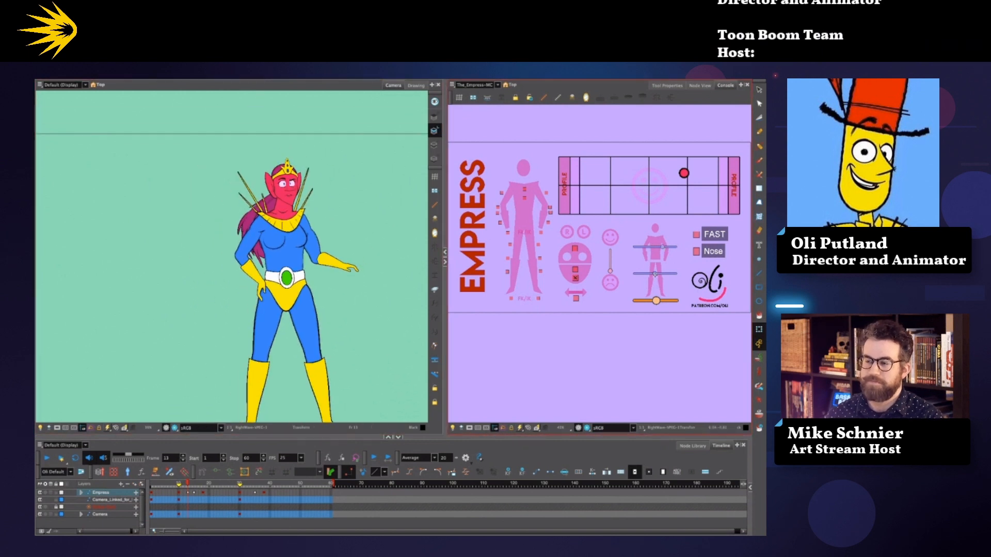
drag(653, 274, 661, 274)
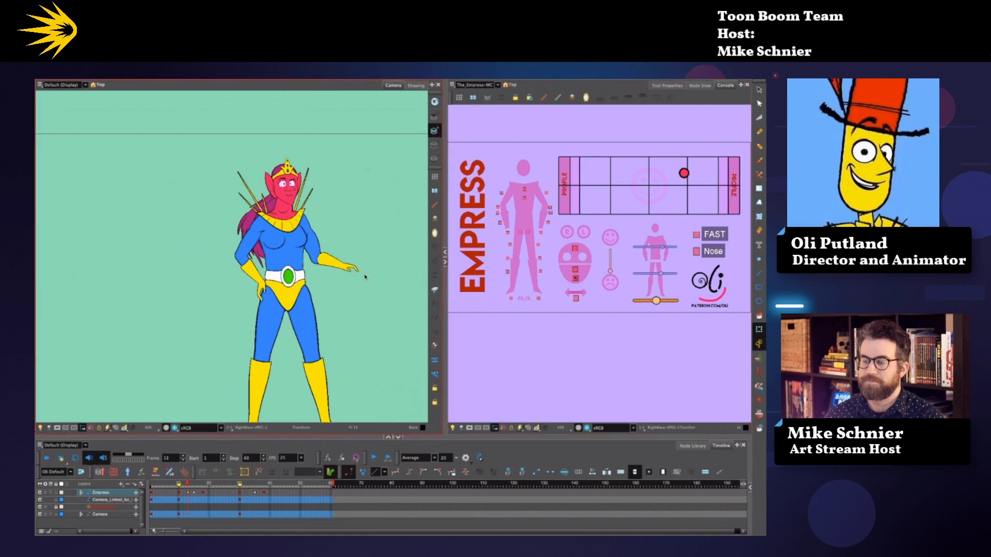
Step: Lean the Empress's upper torso toward her outstretched arm and fine-tune the placement of her chest drawings
scroll(349, 229, up, 3)
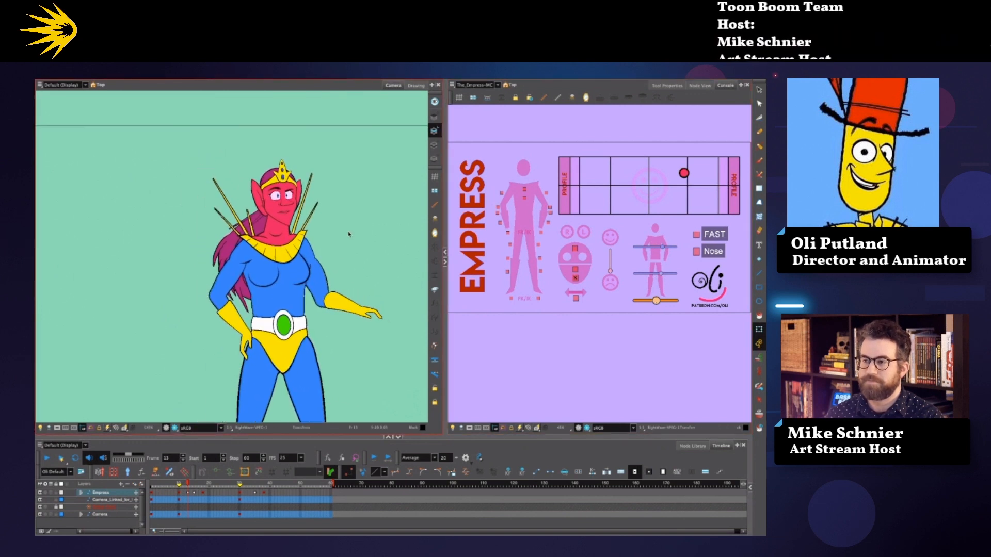
drag(283, 245, 309, 253)
drag(373, 349, 384, 329)
drag(332, 299, 341, 286)
key(Escape)
drag(381, 328, 387, 322)
key(Escape)
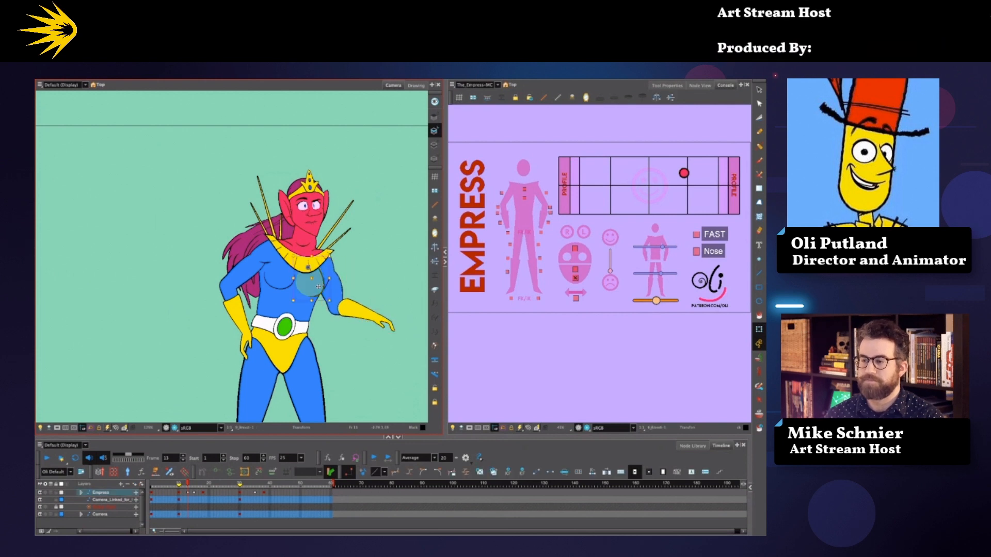
click(283, 286)
drag(287, 288, 287, 287)
key(Escape)
scroll(336, 266, up, 2)
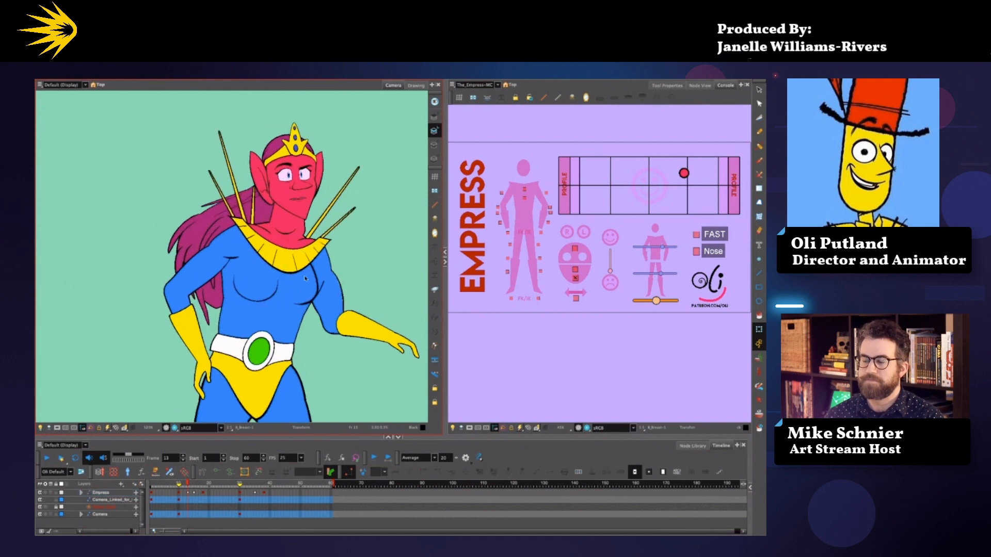
Step: Show the ring-shaped shoulder controls, nudge the ring on the outstretched arm's shoulder, and hide the controls
click(504, 189)
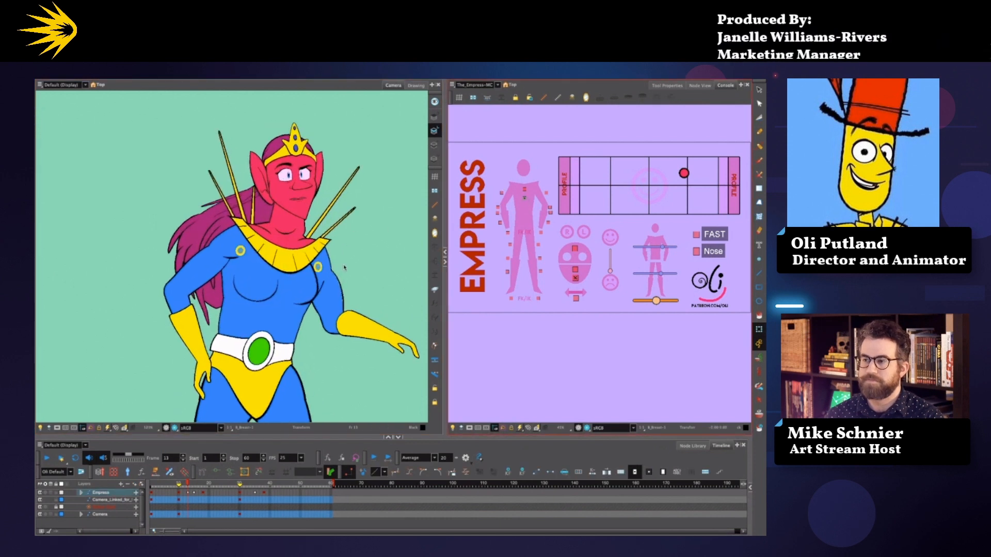
scroll(355, 210, up, 2)
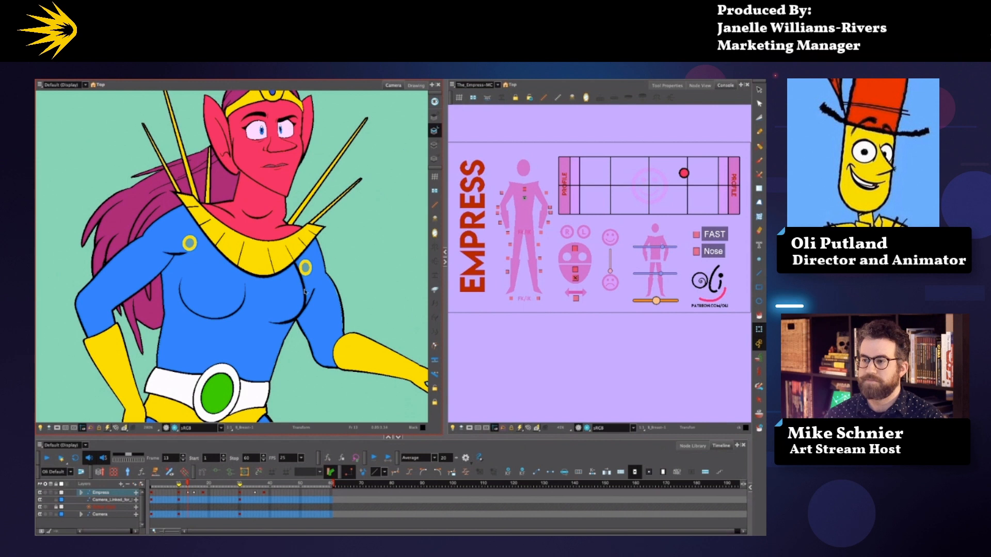
click(305, 266)
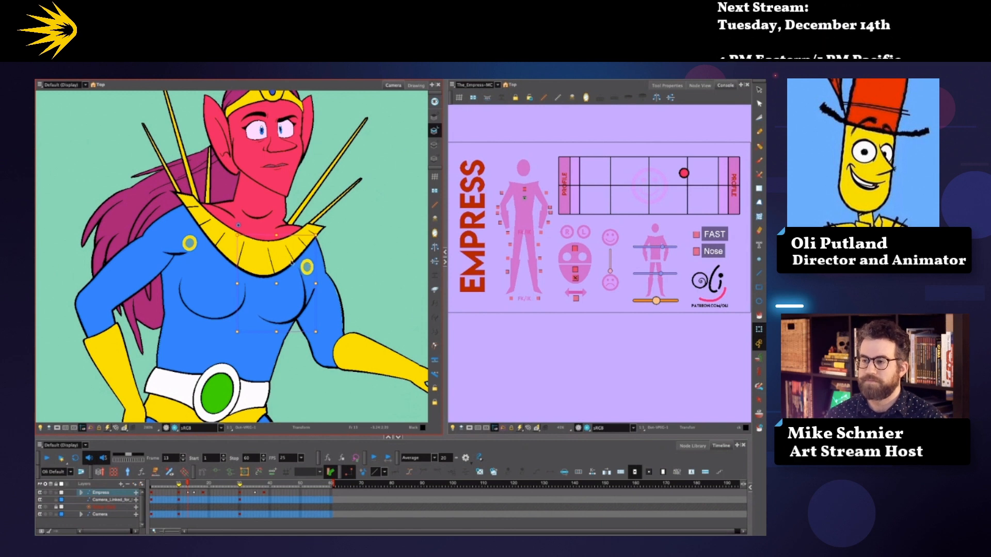
click(525, 198)
Step: Select the Empress's belt and adjust the green centre buckle on her waist
scroll(373, 249, down, 3)
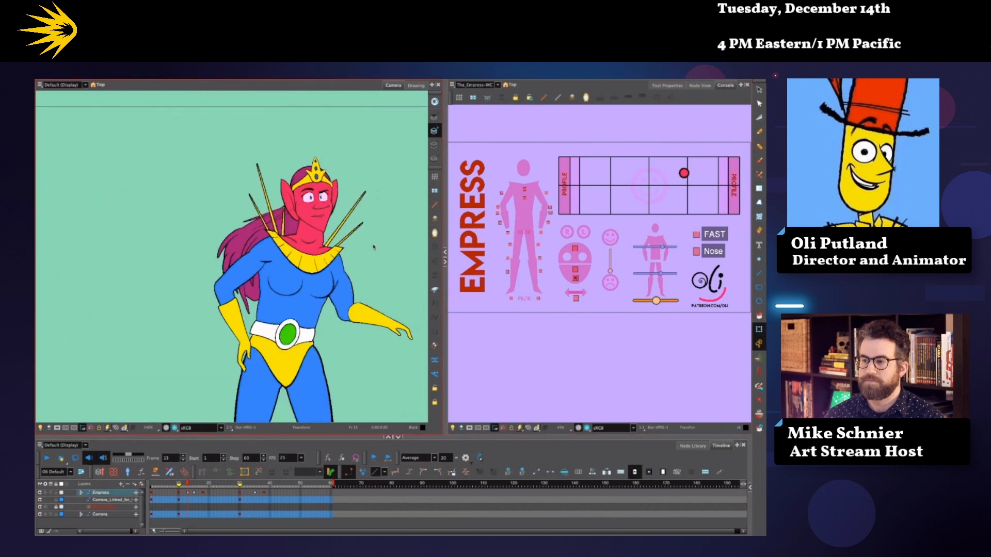
scroll(374, 247, down, 1)
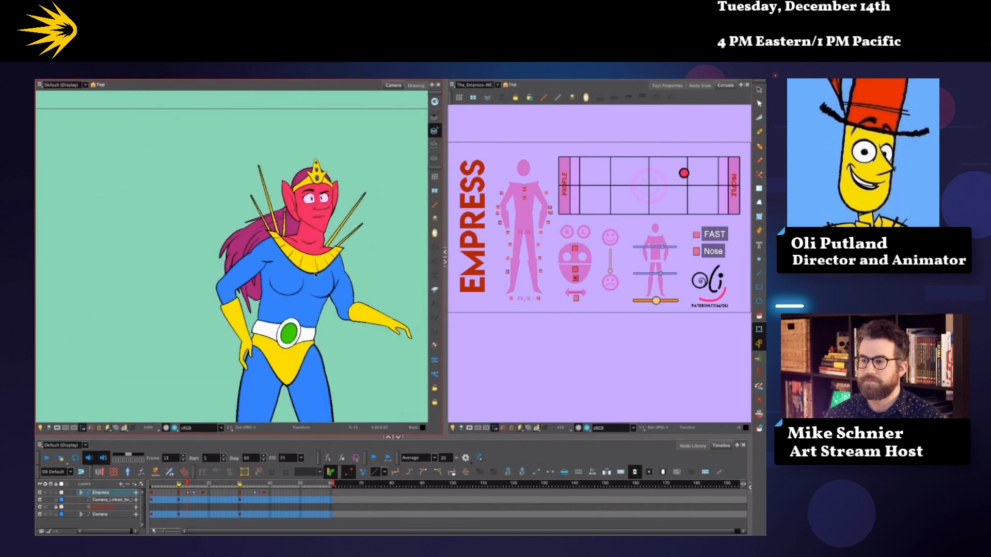
click(282, 305)
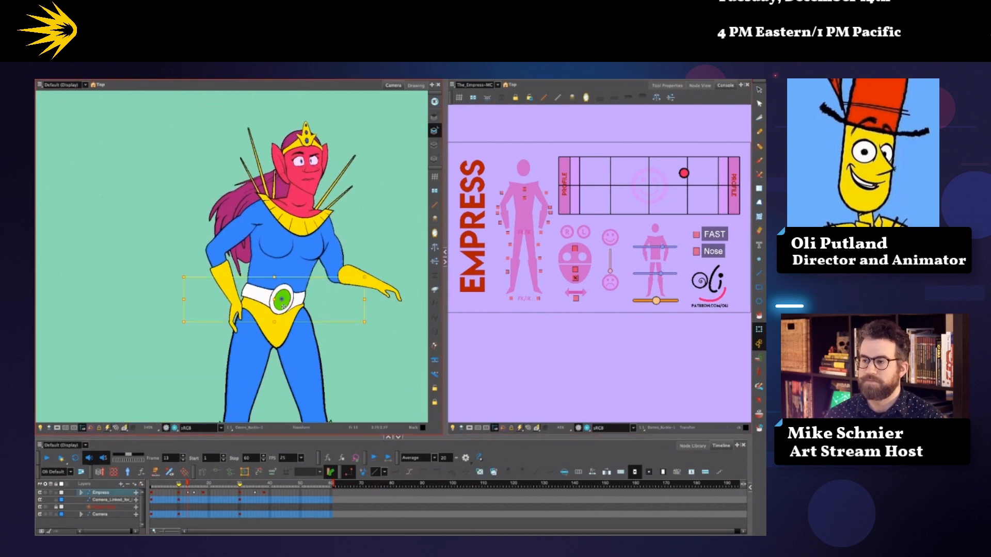
drag(284, 279, 287, 299)
click(338, 300)
drag(347, 300, 318, 293)
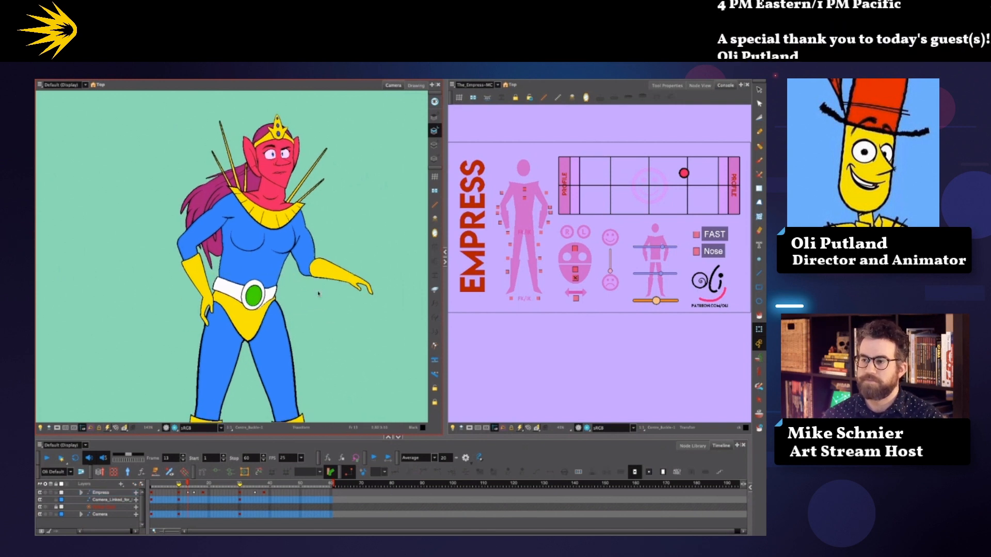
Step: Nudge the Empress's neck slightly, and show and hide the green collar controls
scroll(345, 208, up, 2)
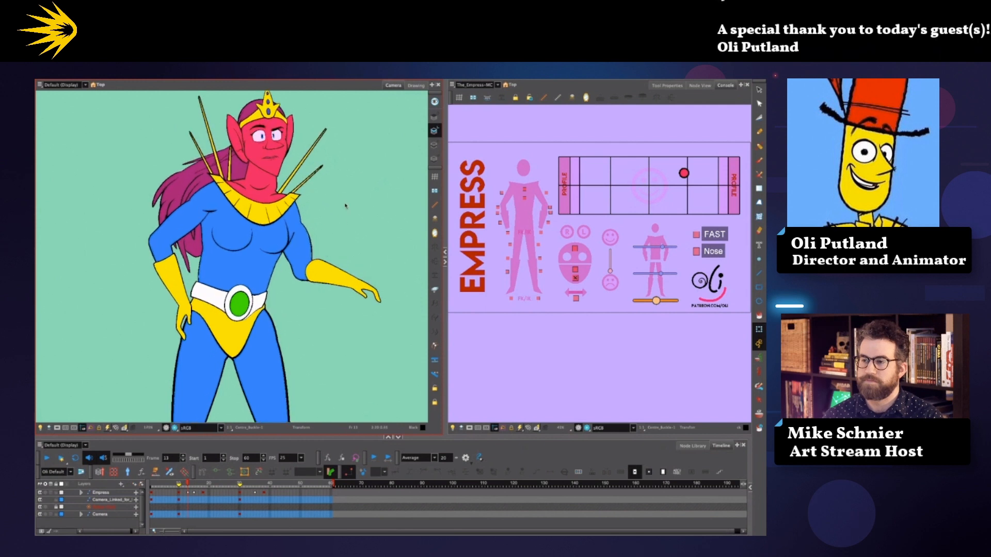
drag(346, 217, 370, 290)
drag(294, 252, 291, 254)
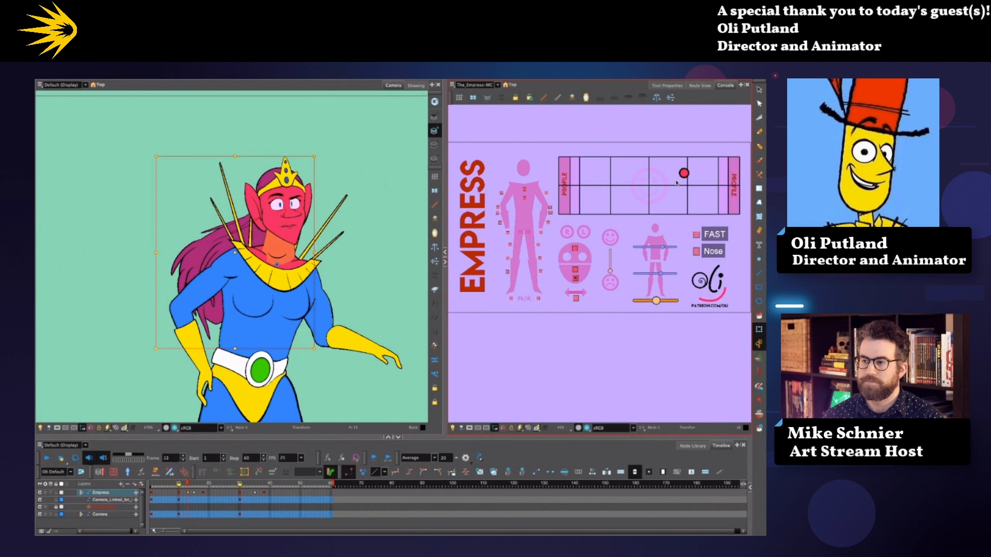
drag(369, 233, 265, 222)
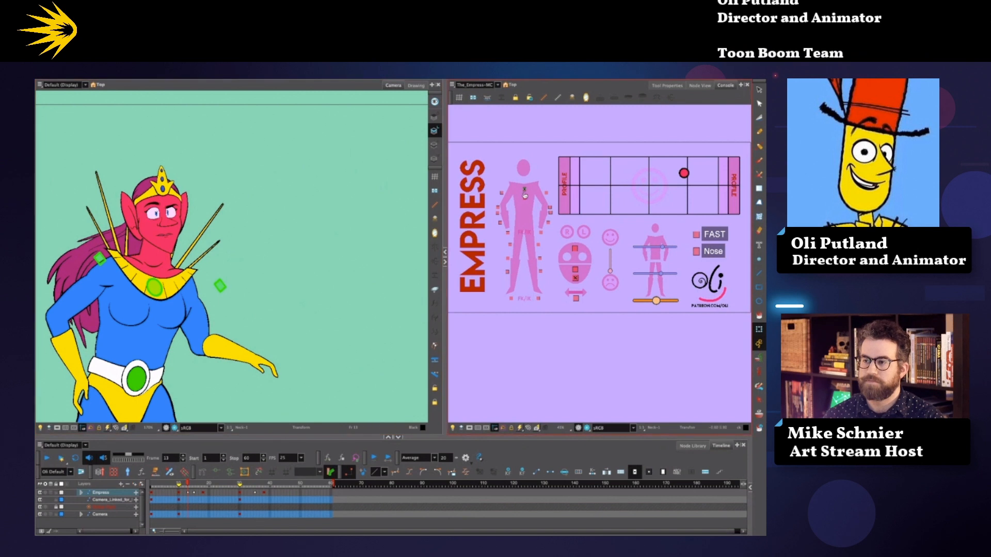
click(524, 190)
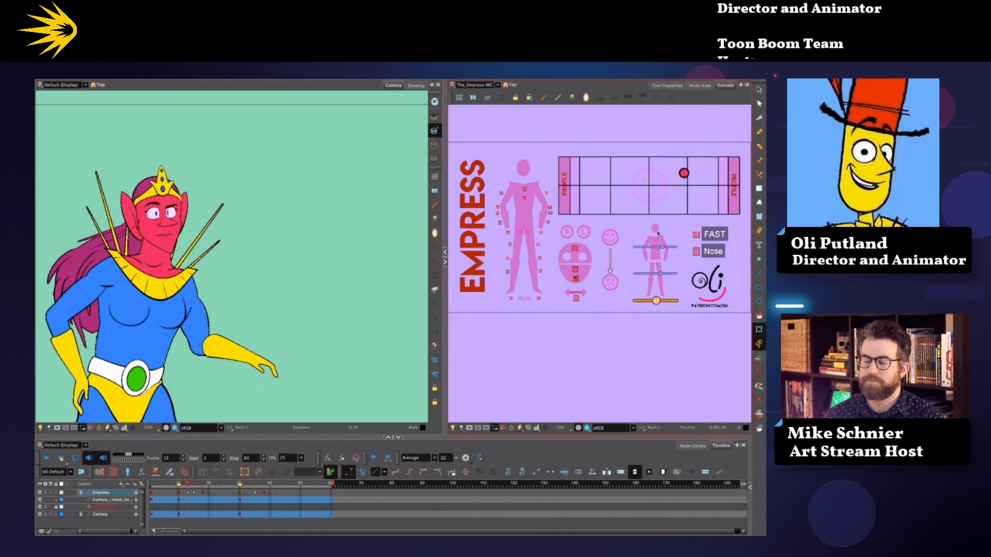
Step: Tilt and shift the Empress's head forward over the collar, toward her outstretched arm
drag(285, 280, 335, 269)
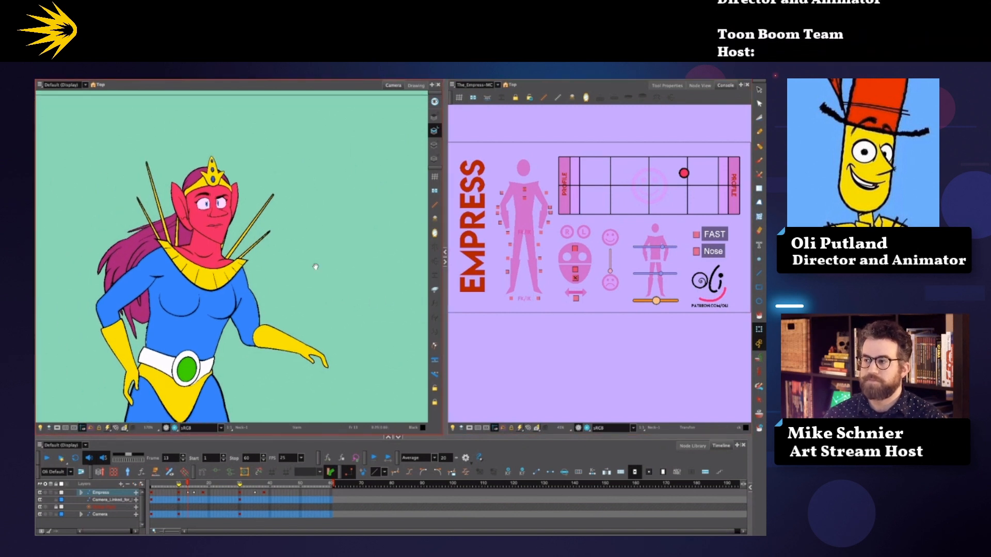
click(211, 245)
drag(247, 152, 272, 157)
drag(215, 245, 213, 250)
click(205, 261)
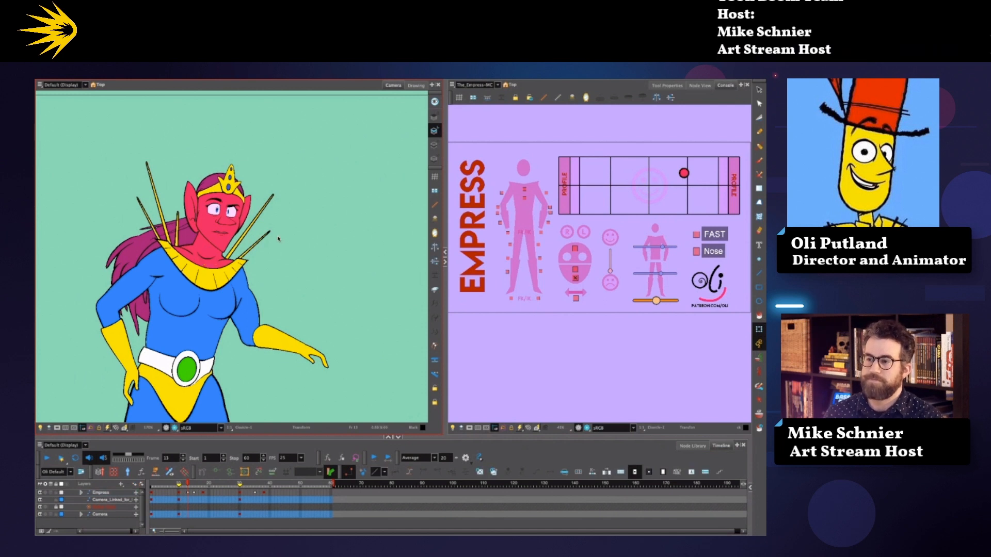
Step: Turn the Empress's head further toward profile with the master controller's grid point
drag(684, 173, 699, 171)
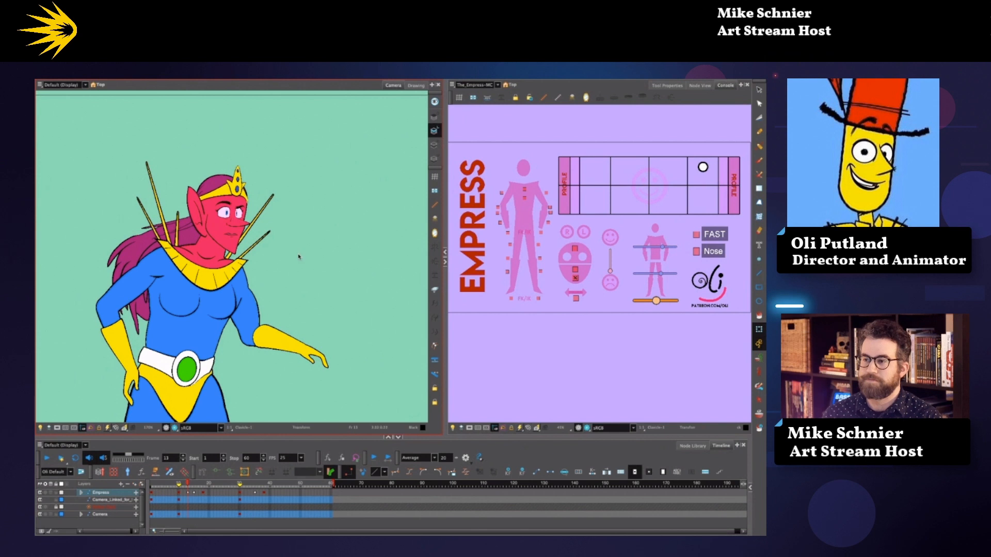
scroll(299, 257, up, 5)
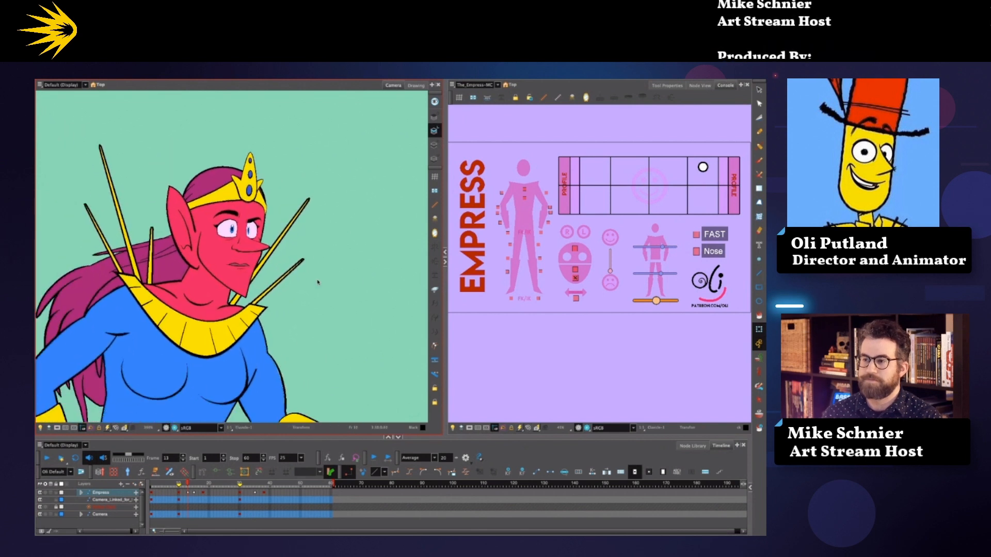
scroll(333, 231, down, 6)
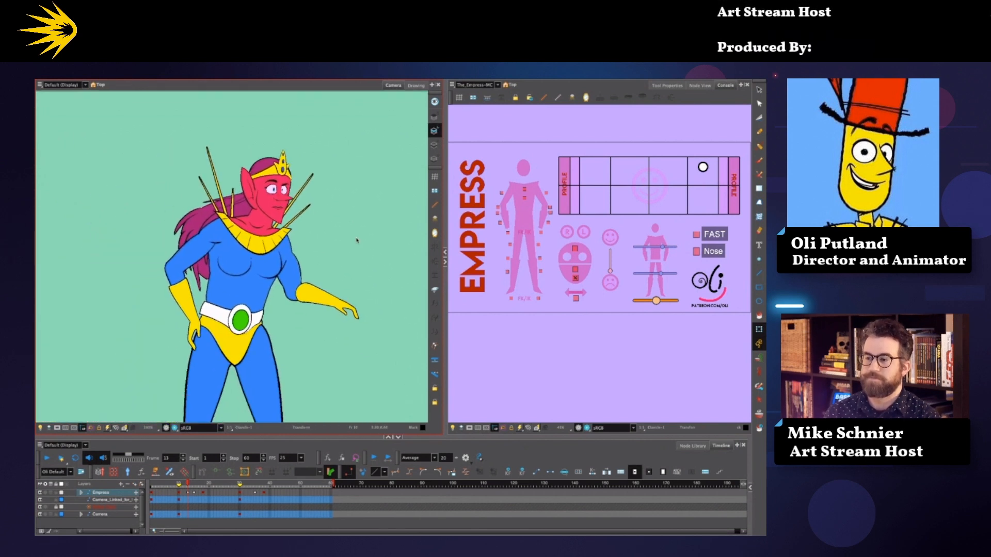
Step: Select the Empress's pelvis and lower it slightly so her body sinks over her planted feet
scroll(326, 282, down, 2)
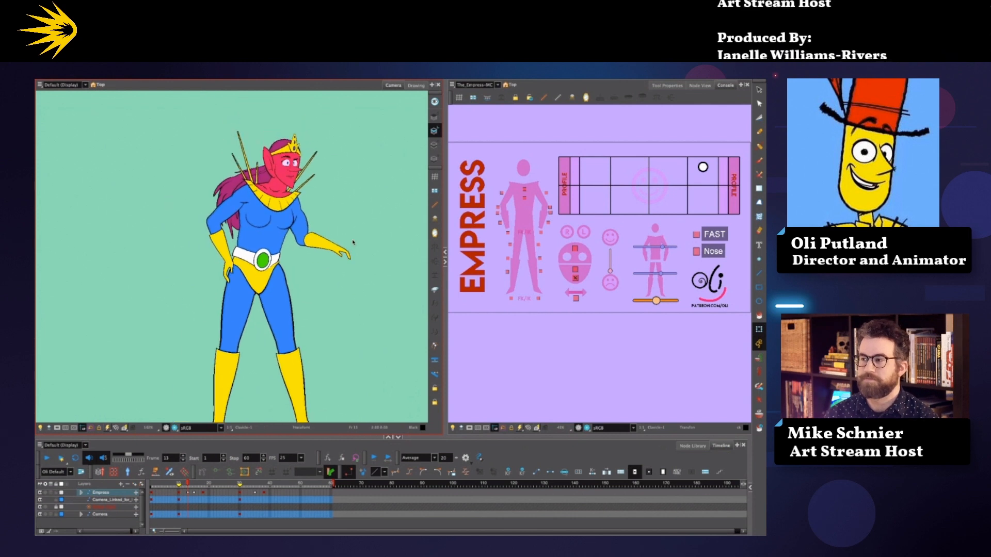
click(265, 283)
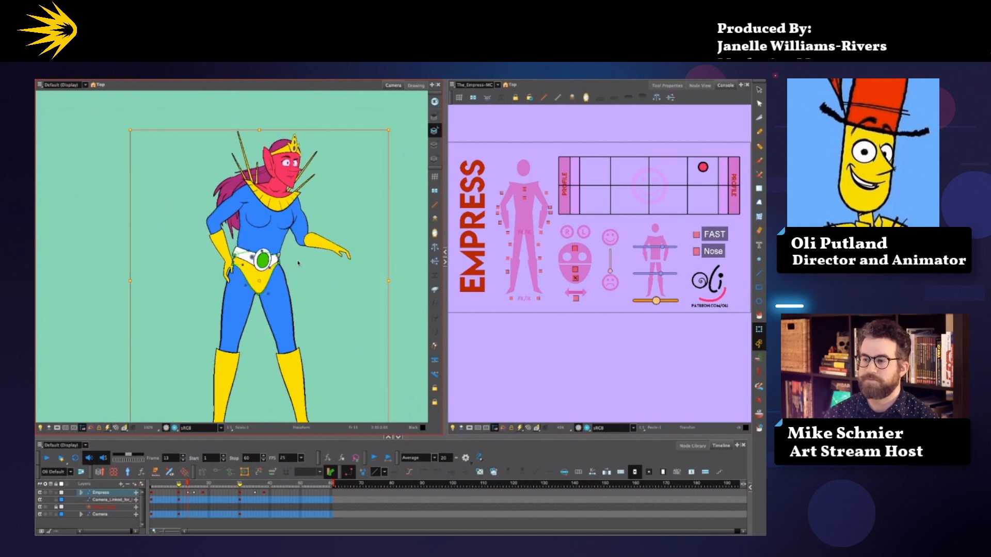
drag(272, 267, 278, 273)
click(297, 263)
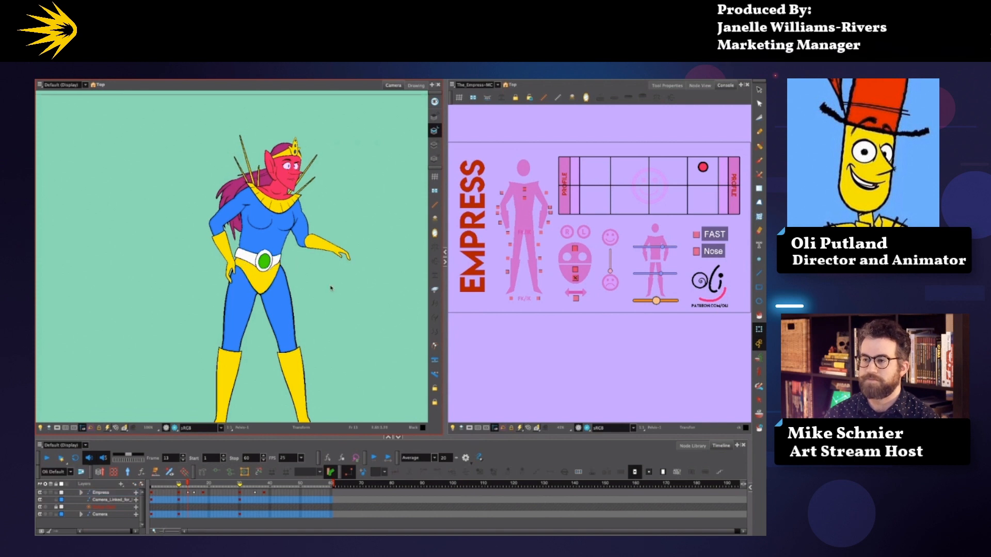
Step: Select the Empress's upper leg on the side of her outstretched arm
scroll(338, 281, down, 1)
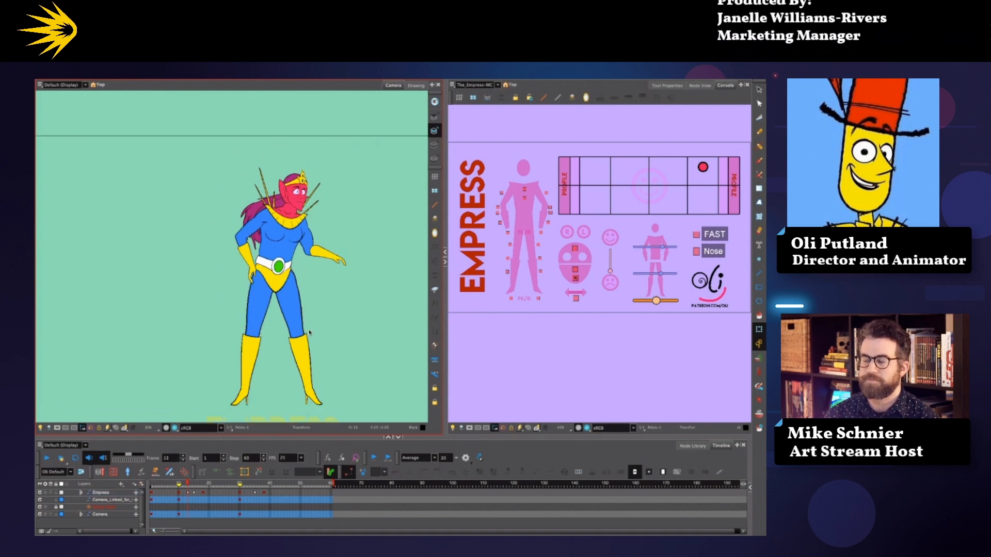
click(299, 311)
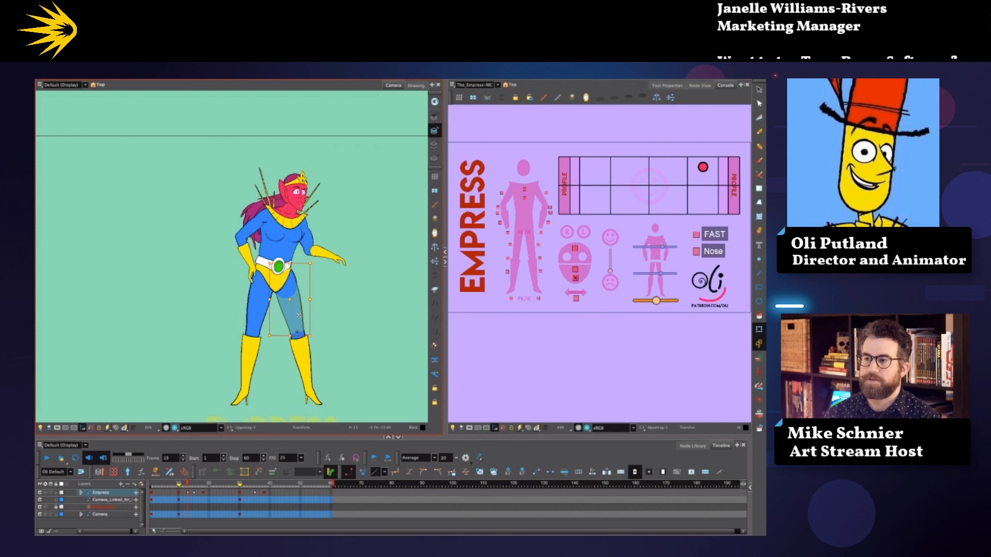
drag(338, 321, 337, 283)
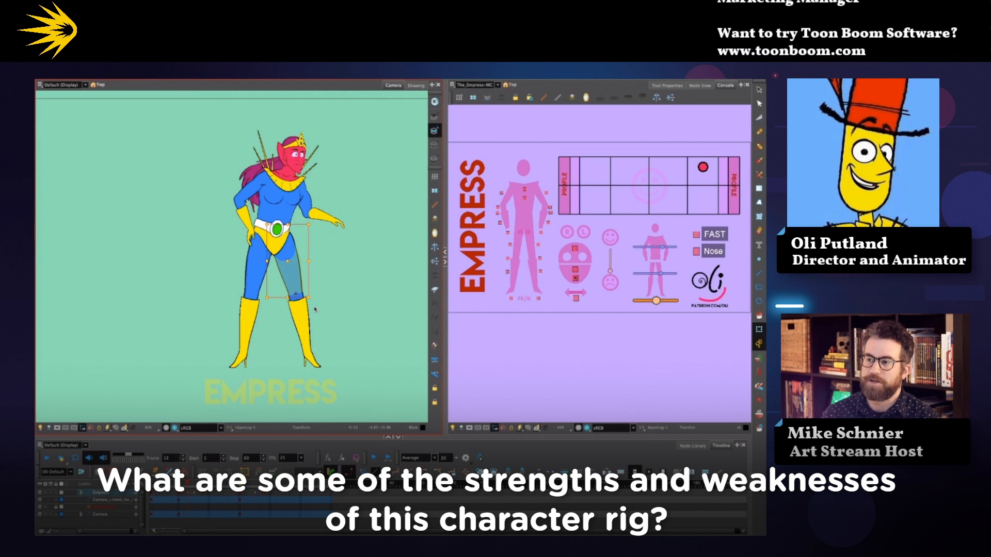
drag(330, 267, 327, 290)
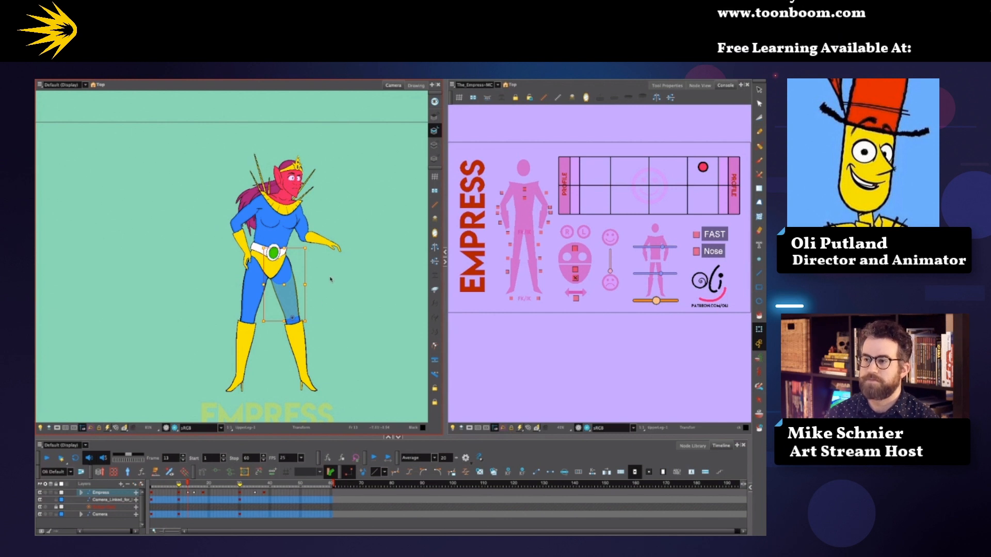
drag(332, 278, 341, 274)
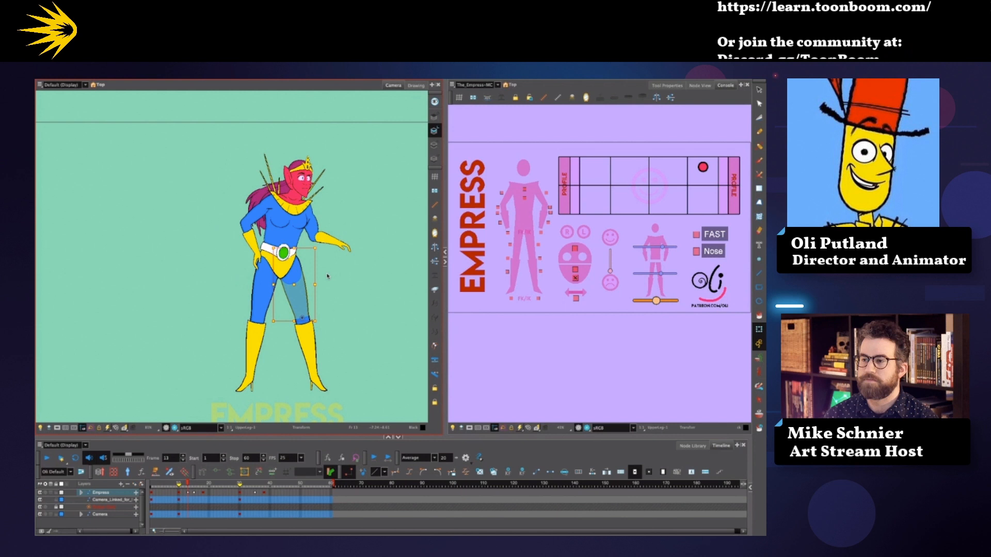
drag(326, 276, 346, 292)
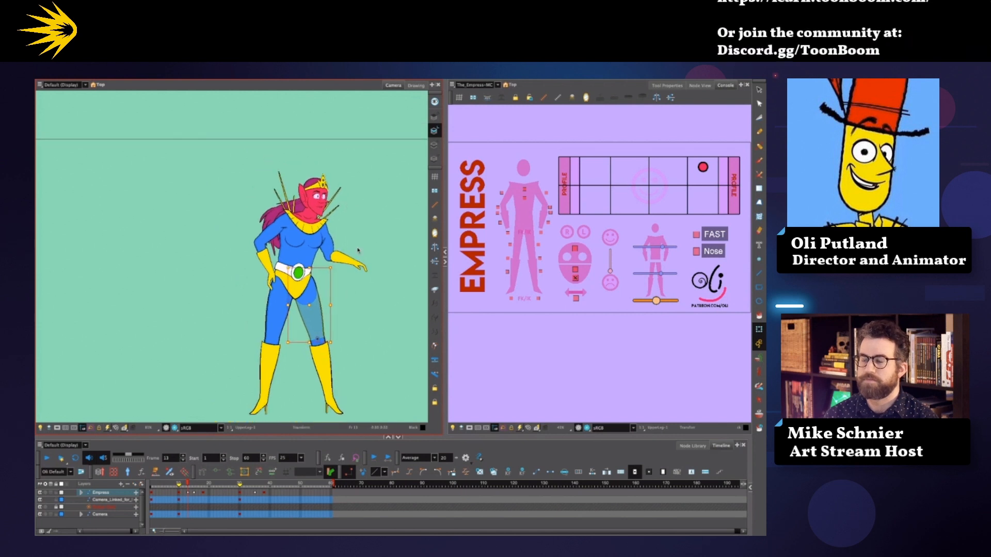
Step: Try to shift the Empress's upper torso toward her bent arm and undo the attempts
scroll(361, 242, up, 3)
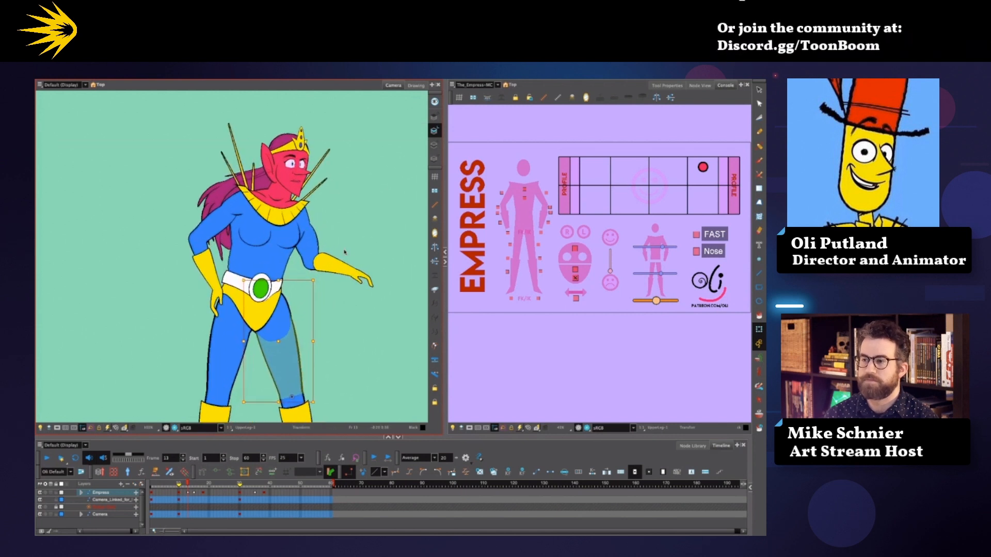
scroll(344, 252, up, 2)
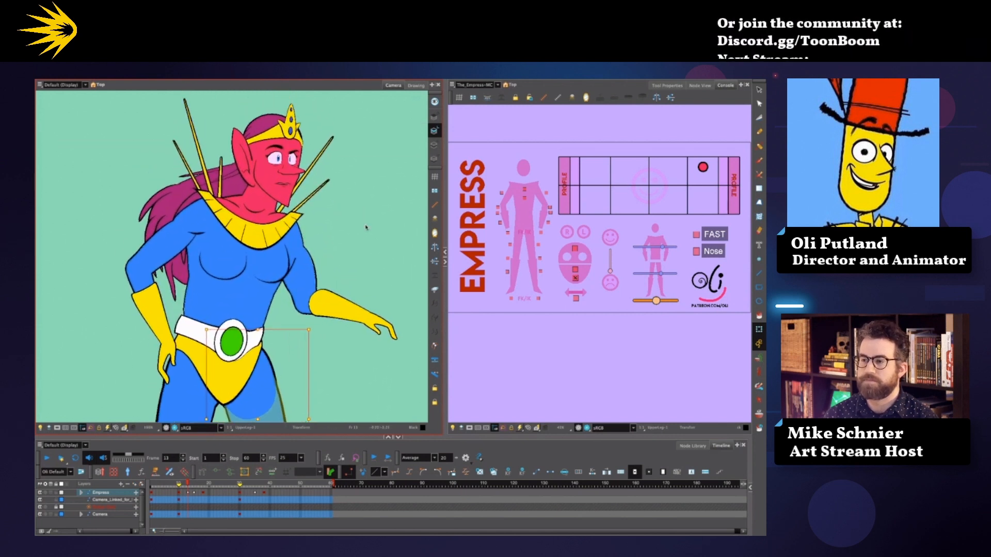
scroll(336, 221, up, 2)
drag(263, 235, 240, 234)
key(ctrl+z)
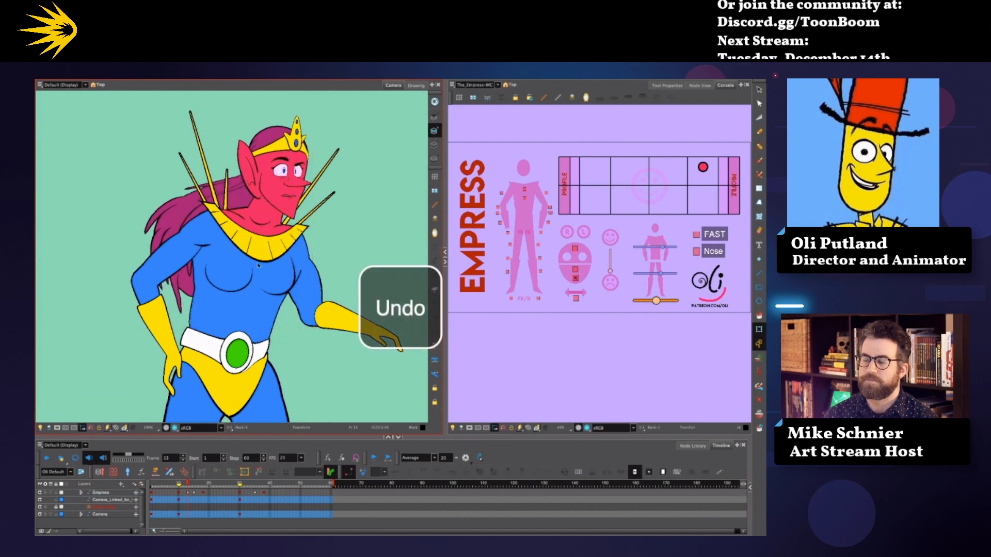
click(256, 266)
click(251, 306)
drag(251, 302, 235, 276)
key(ctrl+z)
key(ctrl+z)
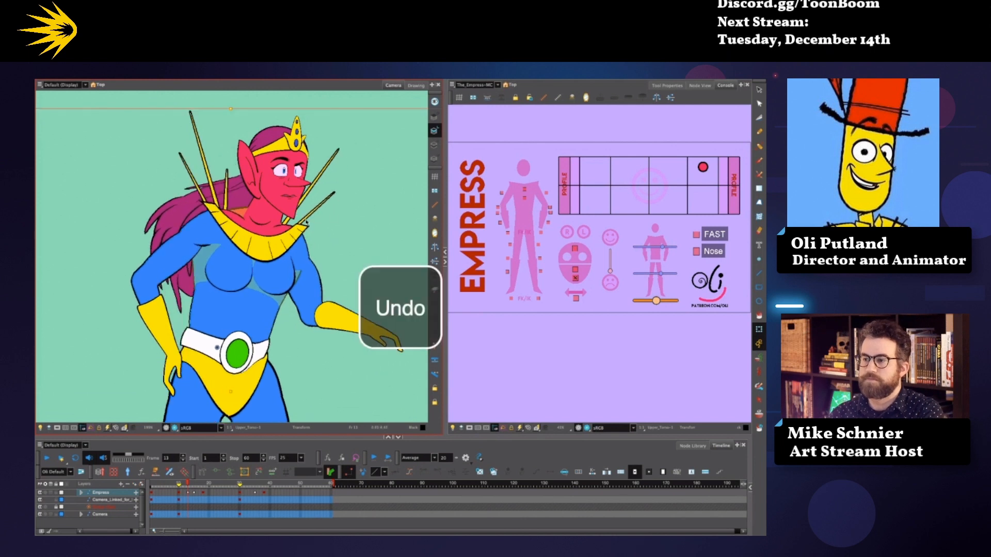
Step: Lean the Empress's upper torso back and raise her outstretched forearm with the hand open and palm up
key(ctrl+shift+z)
drag(232, 211, 201, 211)
click(376, 309)
drag(376, 309, 337, 276)
click(435, 248)
click(355, 296)
click(384, 274)
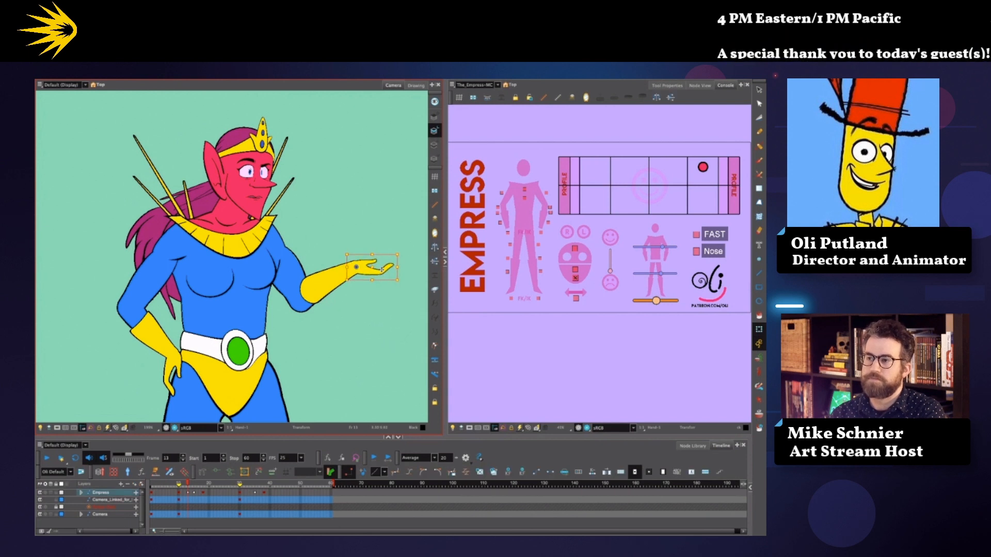
Step: Lean the Empress's upper torso forward toward her outstretched arm and raise that arm's elbow slightly
click(213, 222)
key(b)
drag(211, 220, 240, 225)
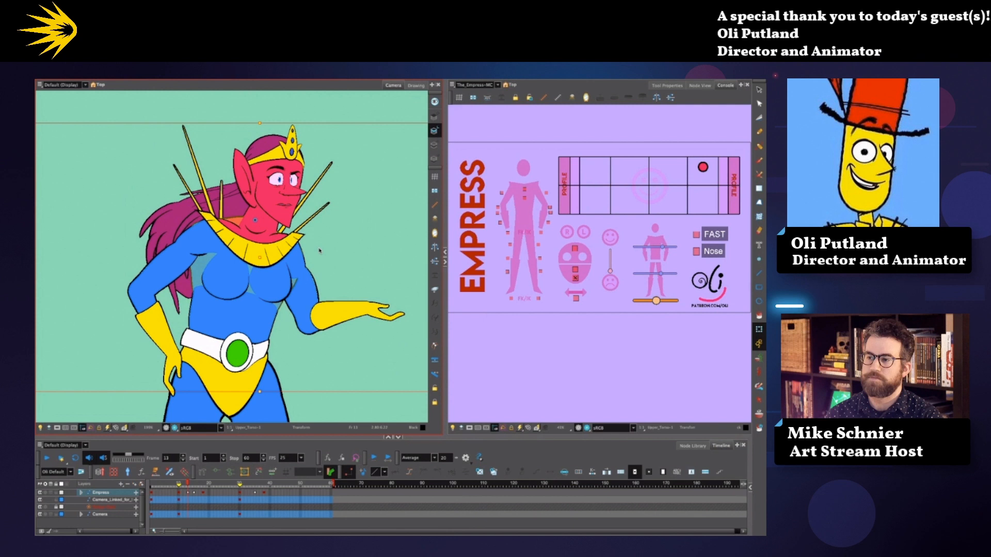
drag(310, 332, 320, 318)
click(351, 245)
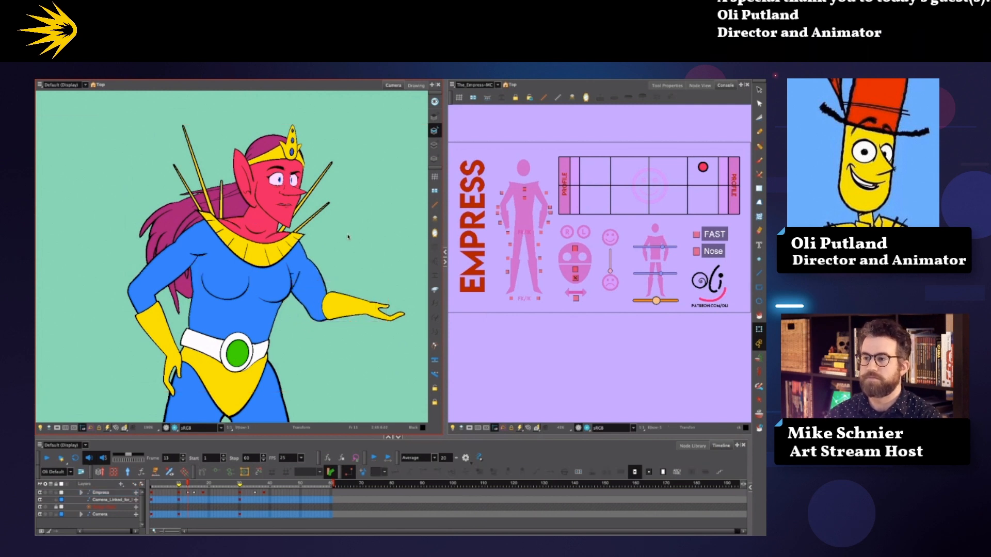
Step: Close the Empress_Tinkered_With scene, saving its changes
scroll(351, 247, down, 3)
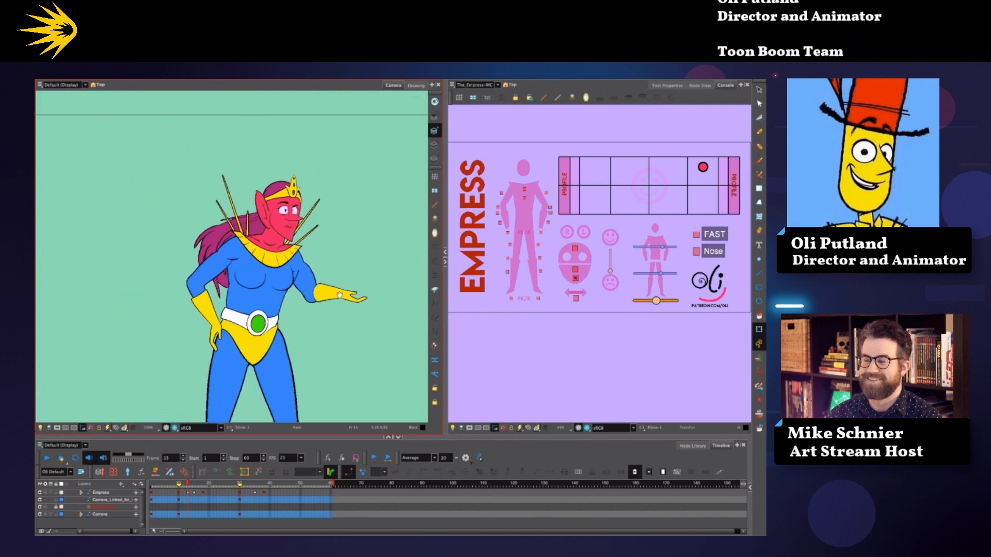
drag(340, 295, 320, 263)
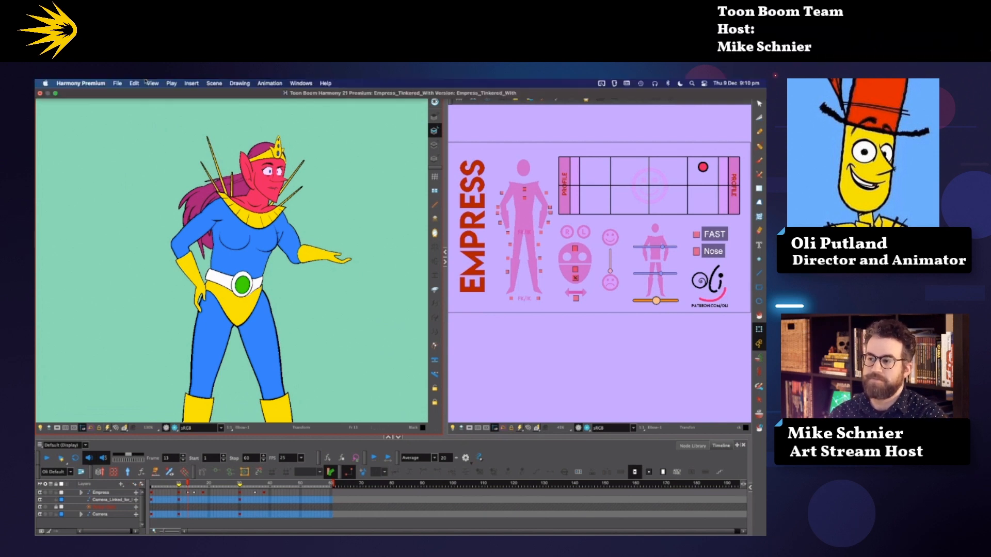
click(121, 83)
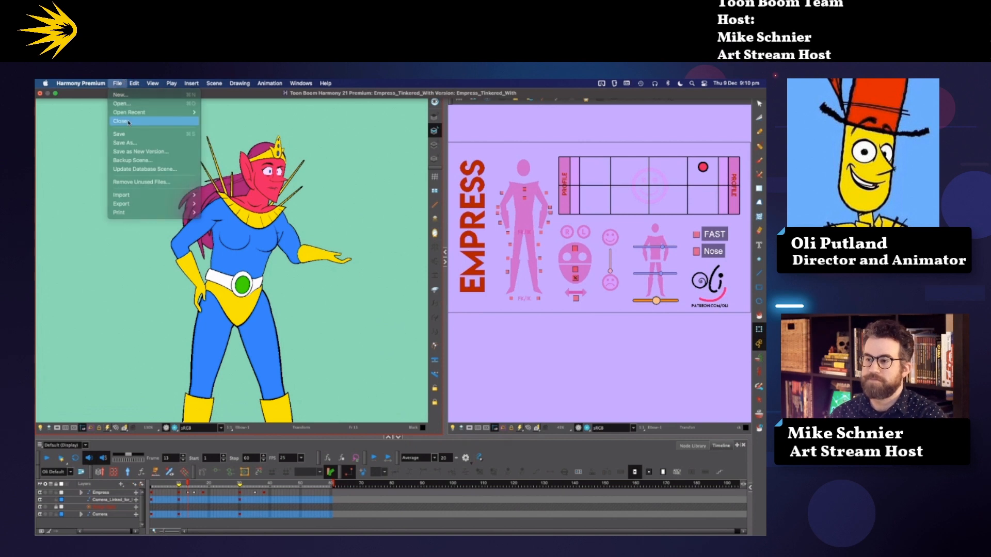
click(129, 122)
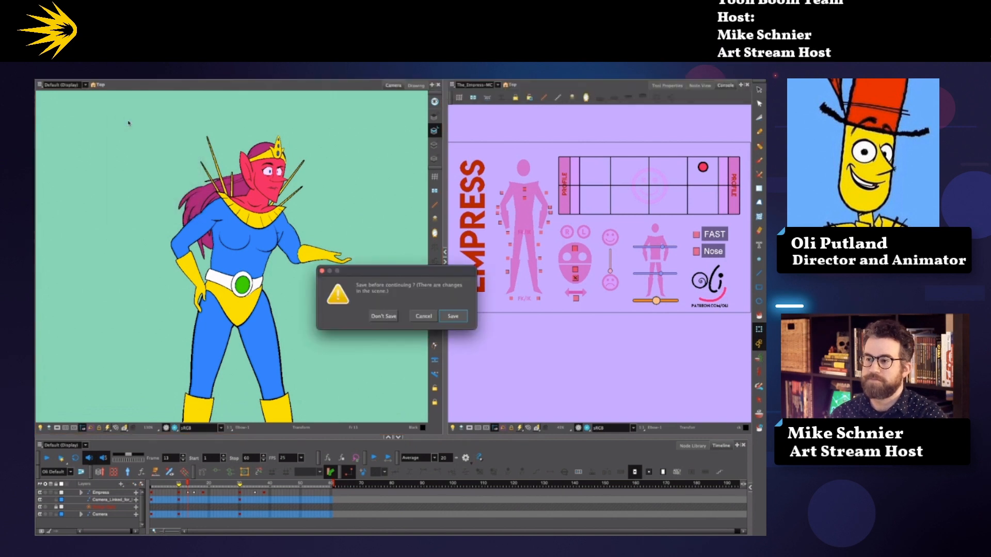
click(452, 316)
click(339, 316)
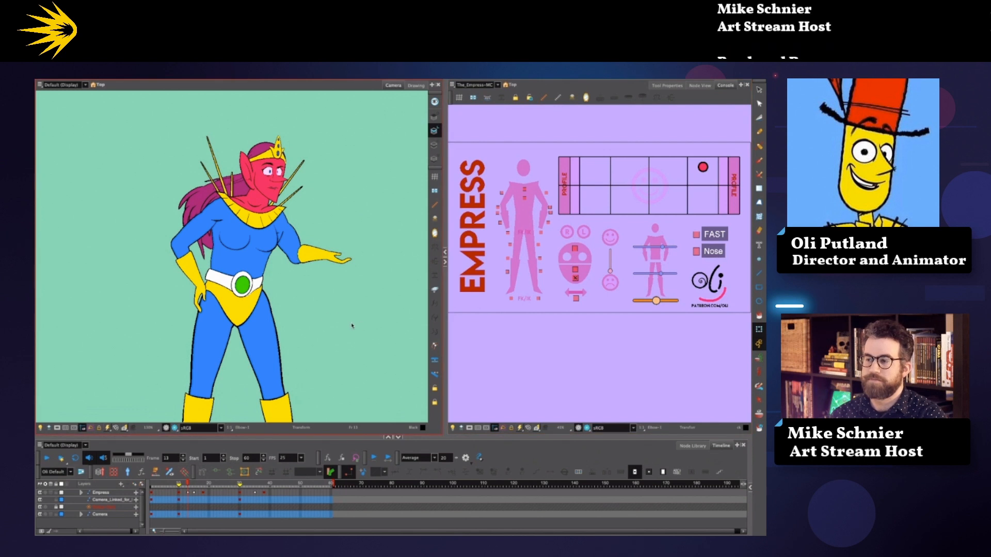
Step: Switch to Finder, open the Empress Files folder and open the EmpressShot v2 scene
key(ctrl+Left)
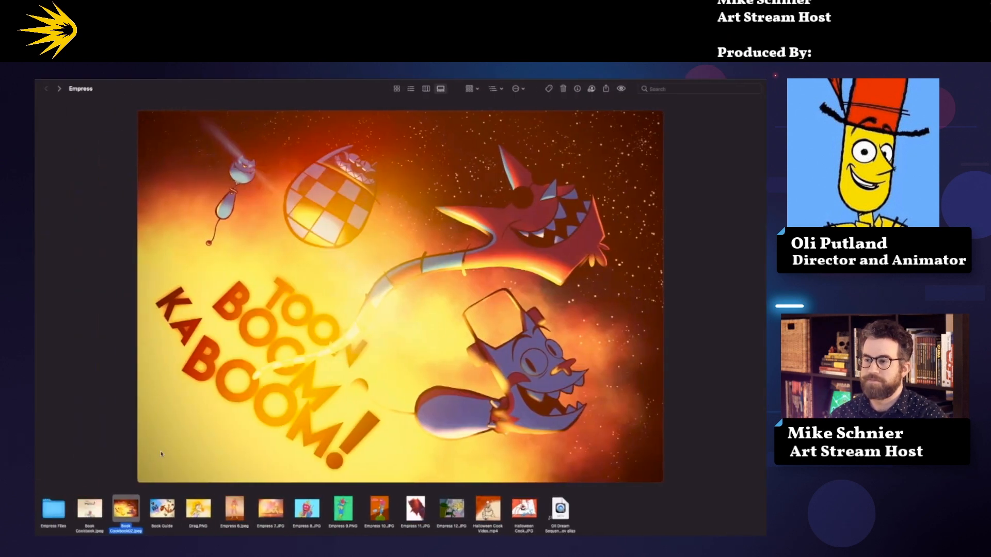
double_click(56, 511)
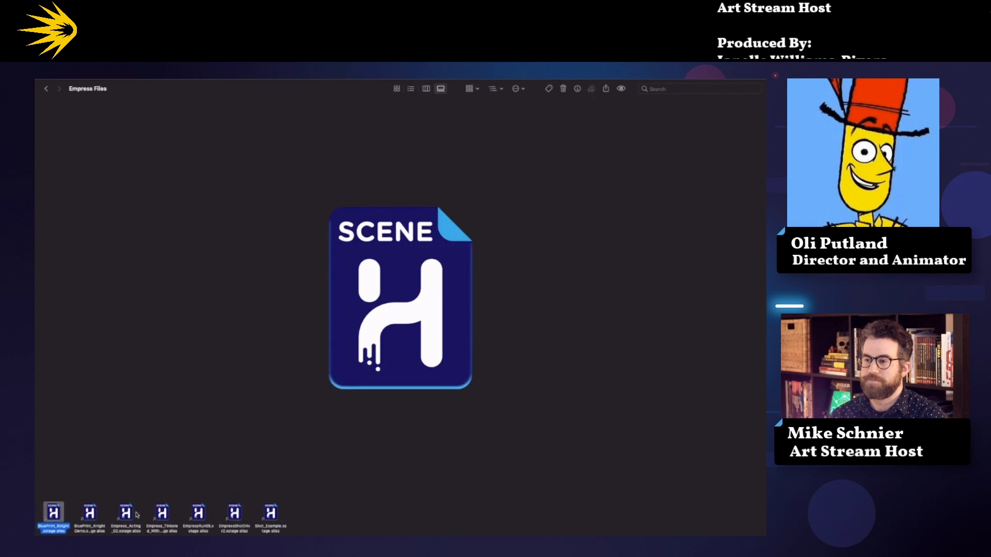
click(162, 514)
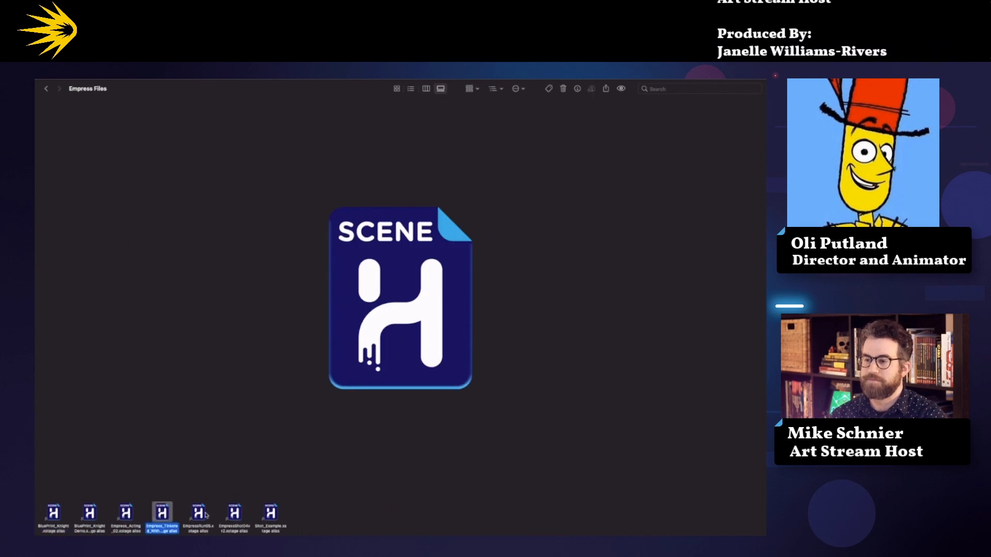
click(237, 517)
click(274, 516)
click(234, 513)
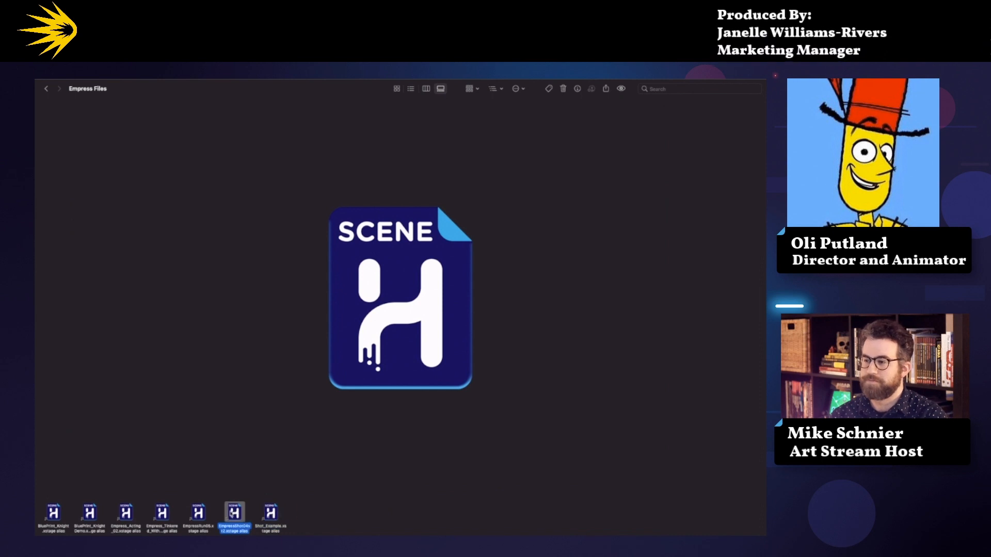
click(128, 514)
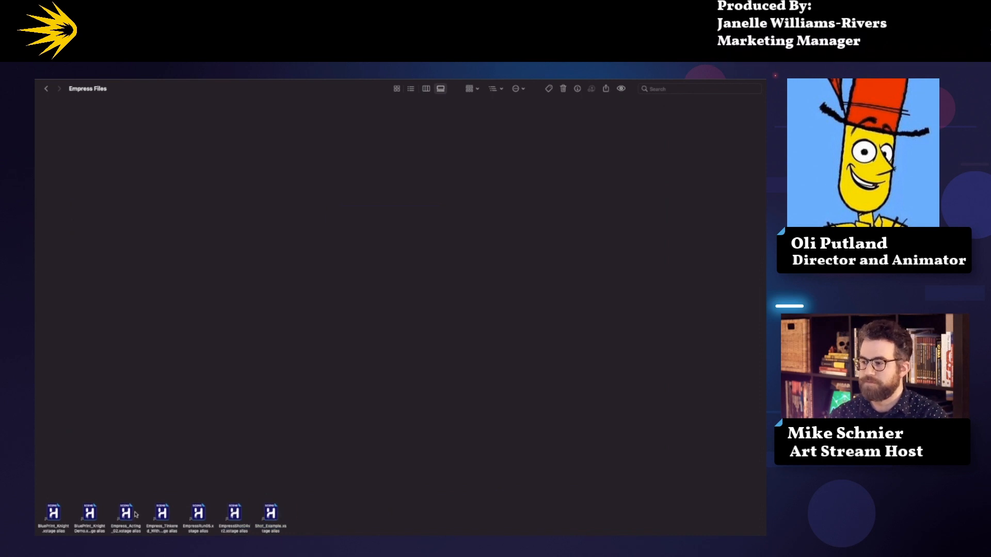
click(198, 517)
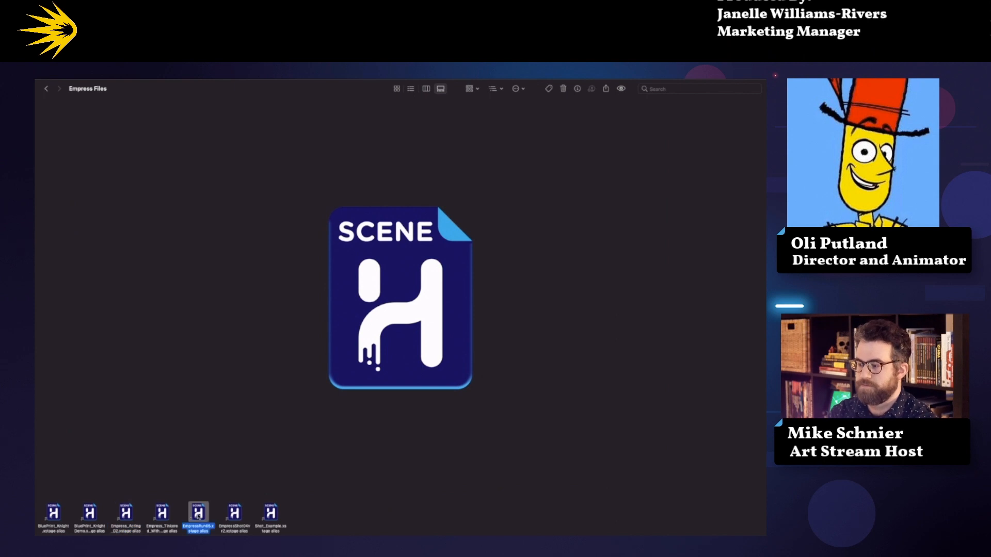
click(128, 515)
click(234, 514)
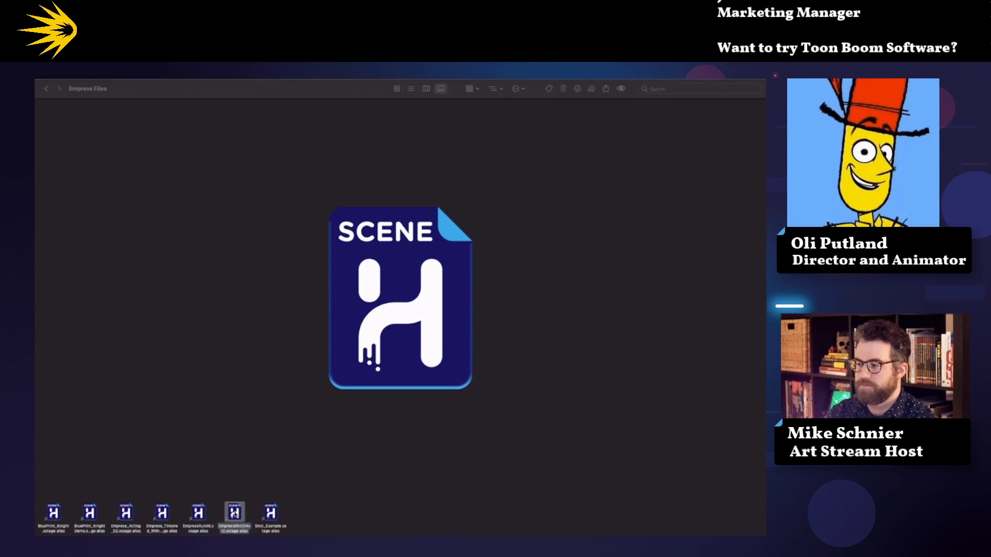
drag(235, 514, 233, 515)
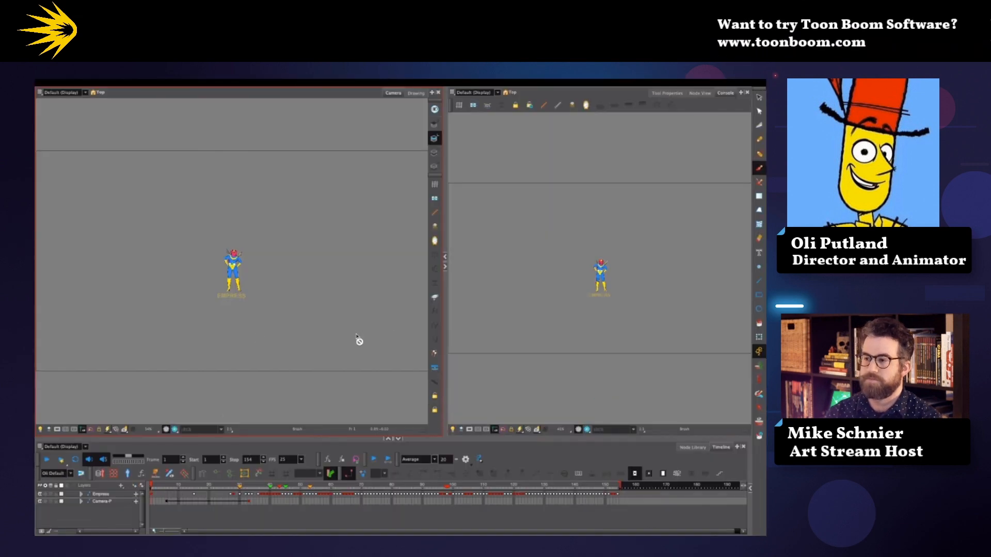
Step: Move the playhead to the Empress's raised-arms pose and show The_Empress-MC display beside the camera view
click(194, 490)
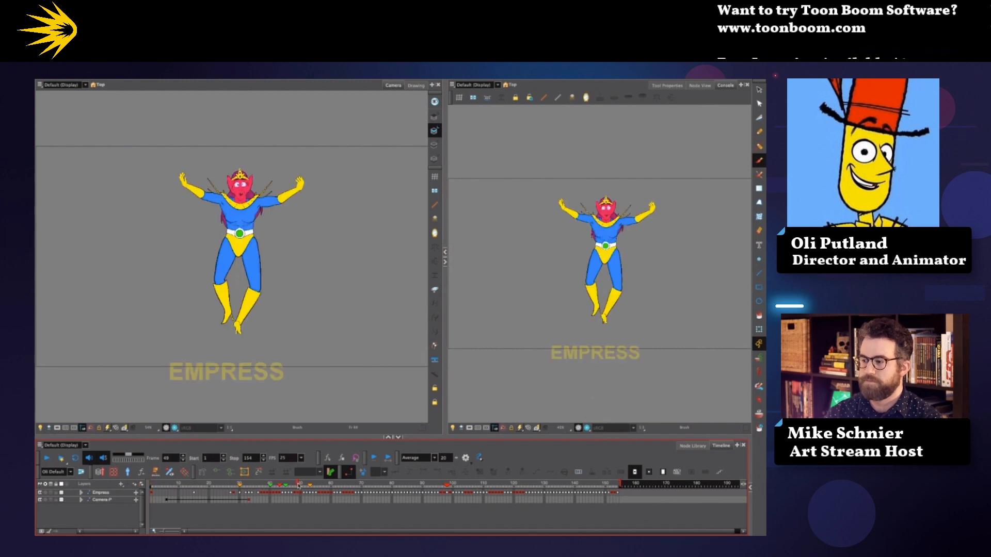
click(581, 112)
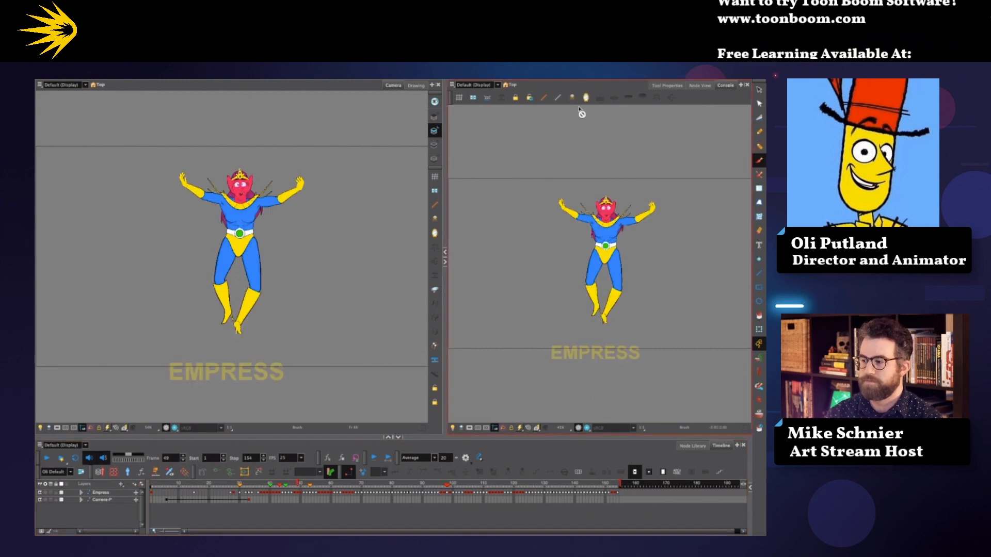
click(702, 86)
click(723, 87)
click(498, 85)
click(502, 116)
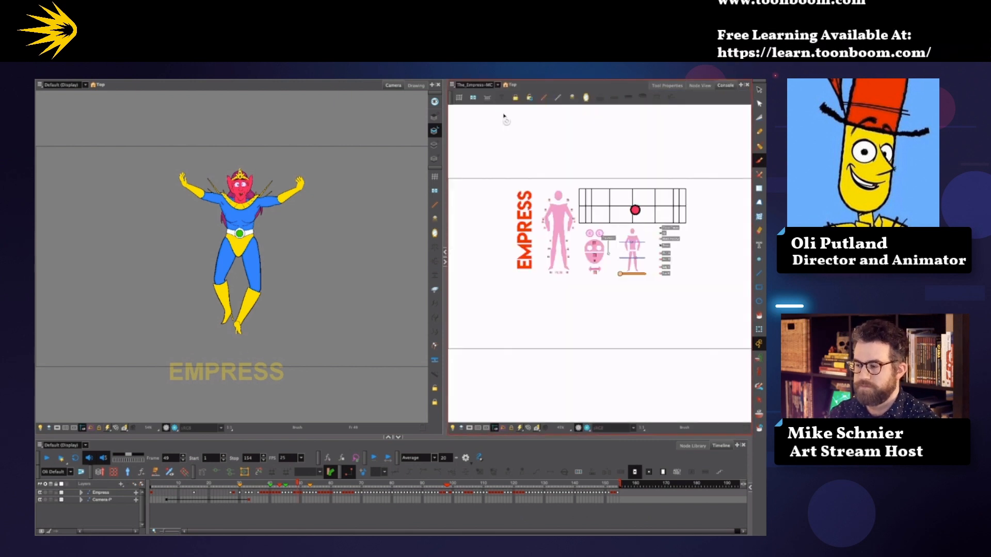
scroll(662, 216, up, 4)
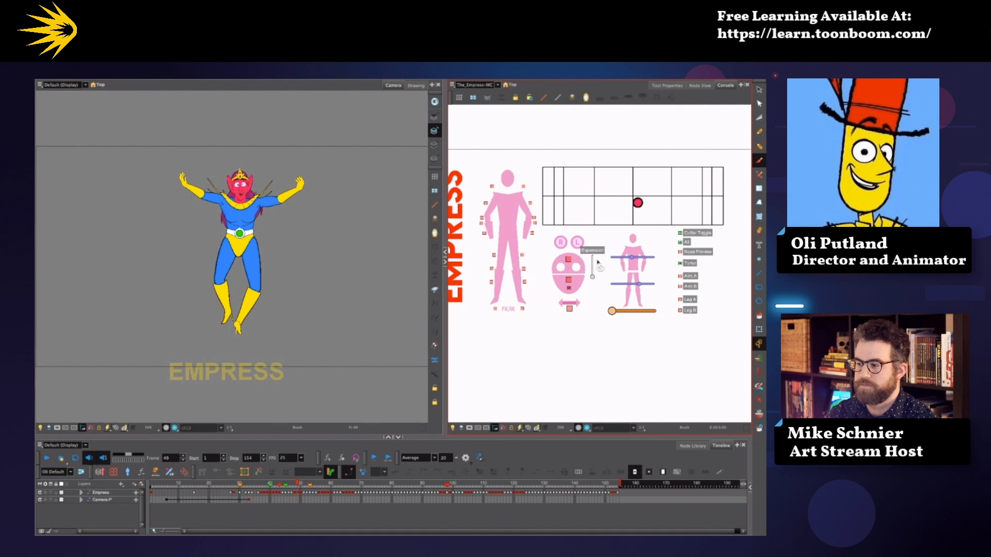
drag(592, 229, 621, 229)
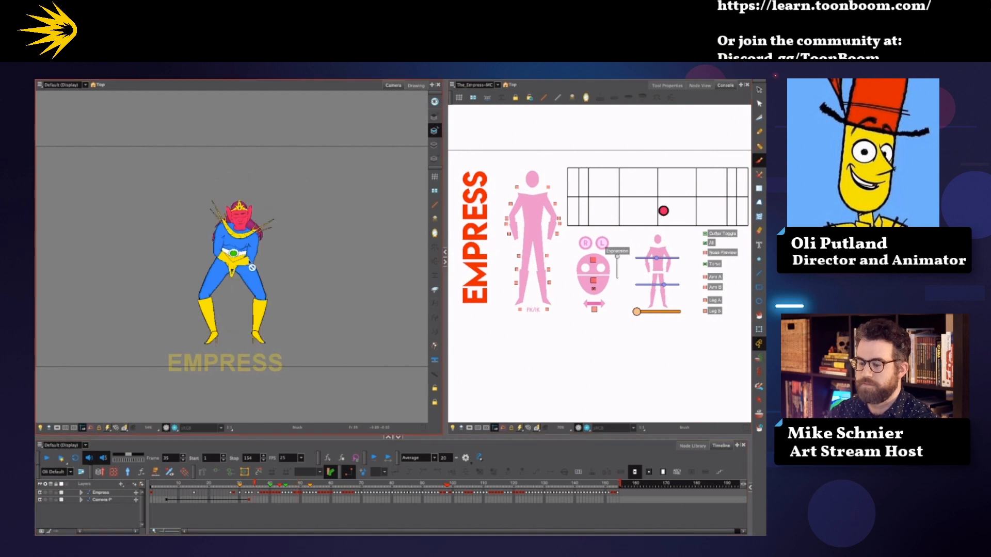
Step: Play the Empress animation from its first frame with the camera and controller views side by side, and stop it
scroll(251, 268, up, 2)
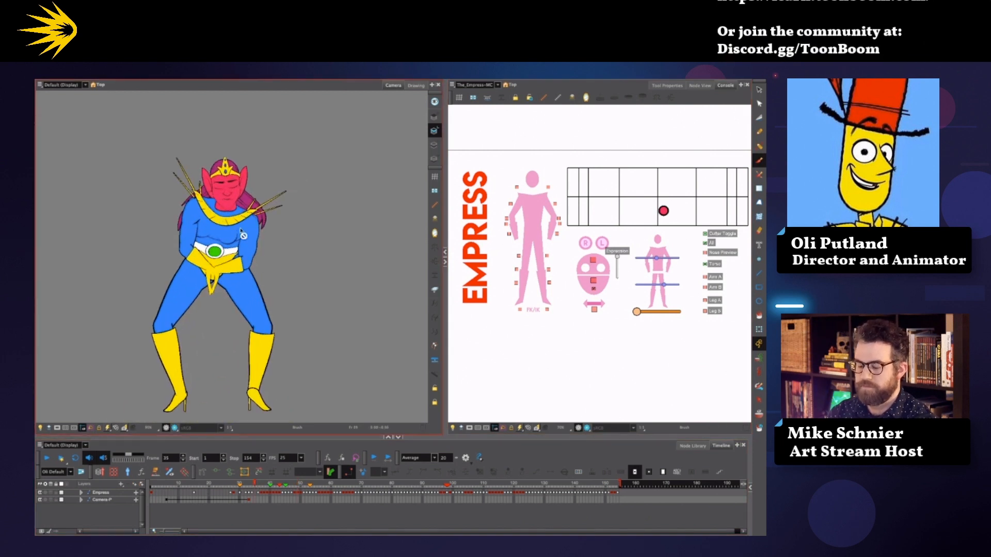
click(710, 243)
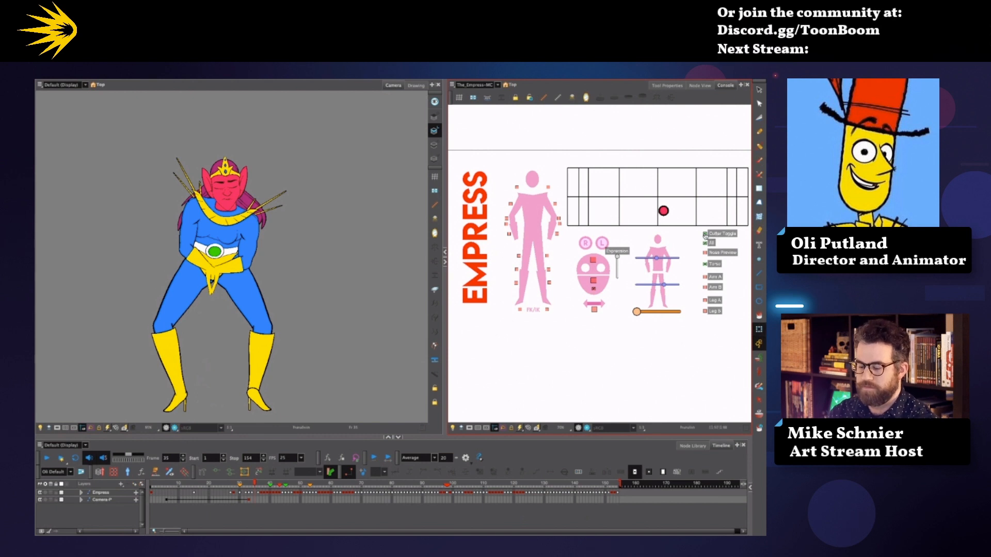
drag(307, 265, 334, 264)
scroll(305, 279, down, 2)
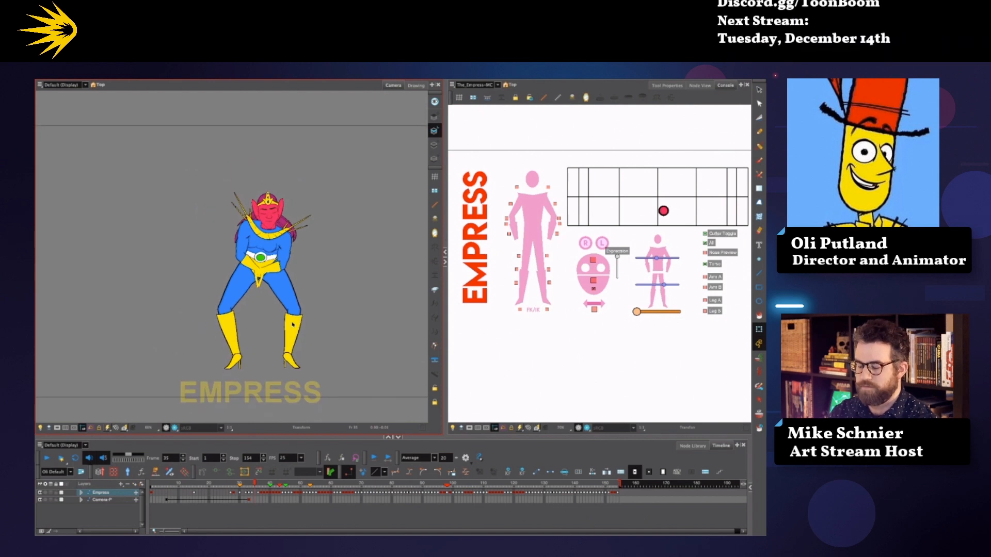
key(shift+comma)
key(shift+Return)
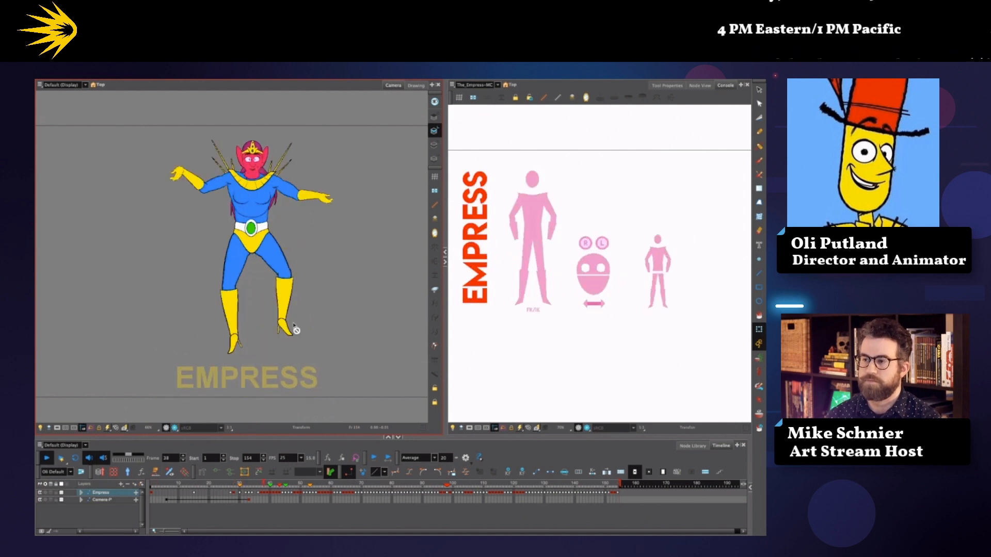
key(shift+Return)
Step: Expand the camera view to full width and play the Empress animation again from its first frame
click(700, 86)
key(grave)
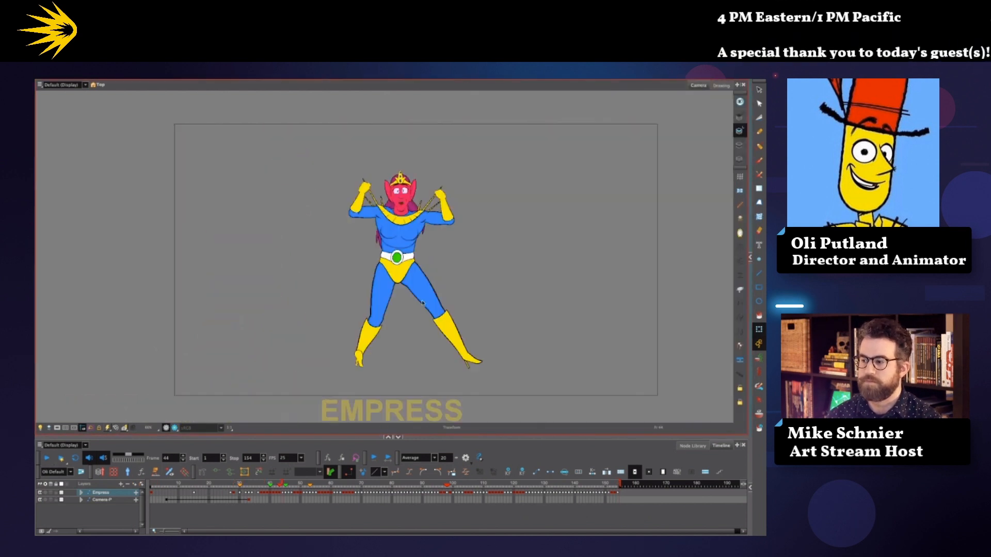
key(shift+comma)
key(shift+Return)
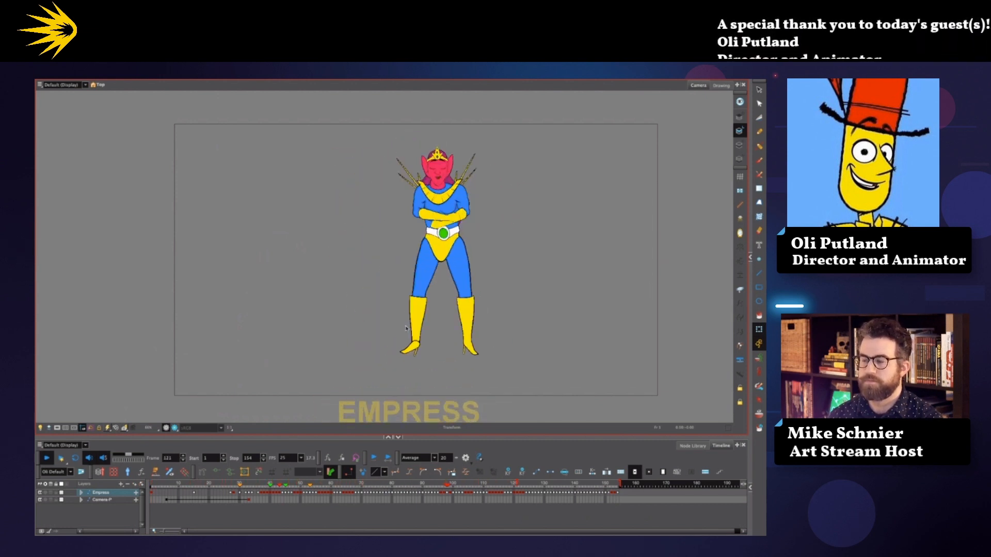
key(Return)
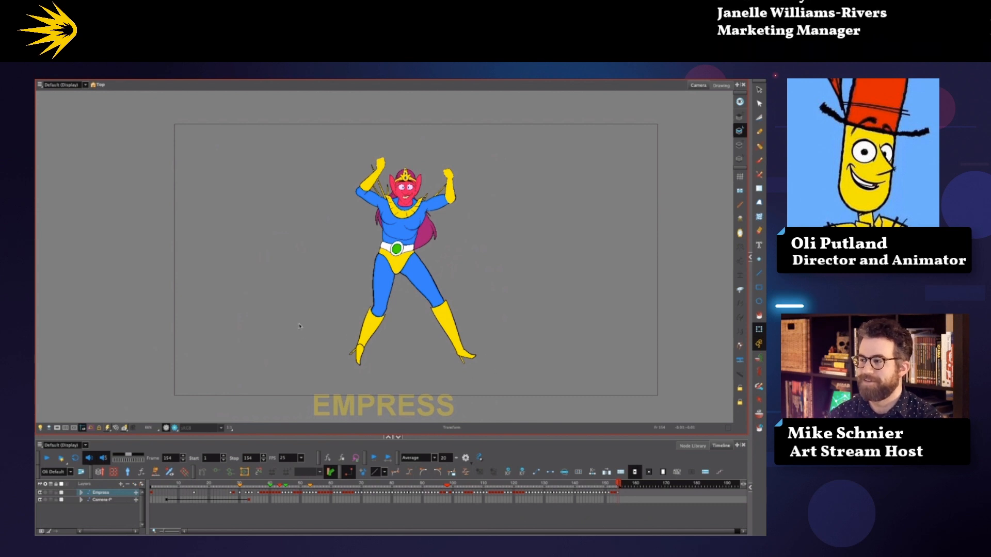
Step: Close the current Empress shot without saving, switch to Finder and open the EmpressRun05 scene
click(100, 83)
mouse_move(117, 83)
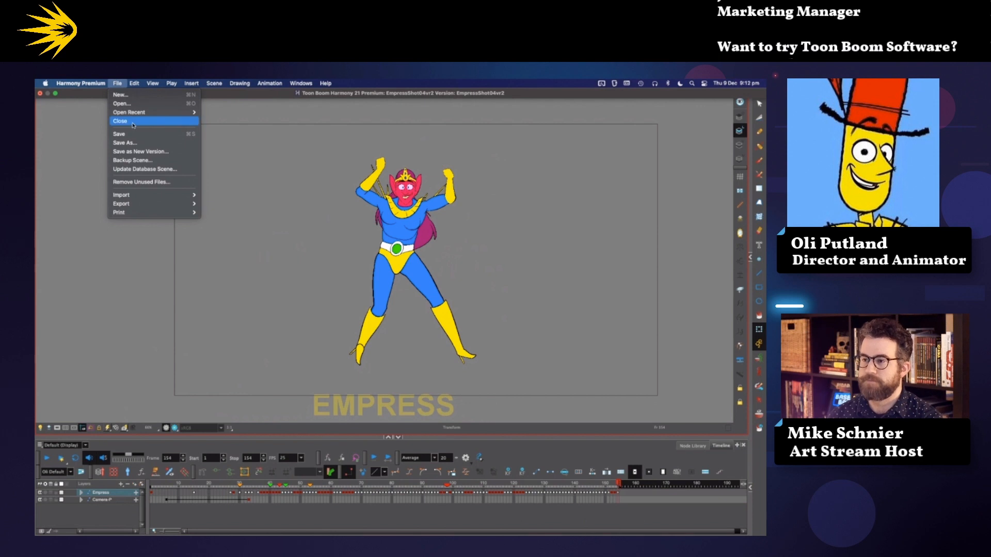
click(132, 121)
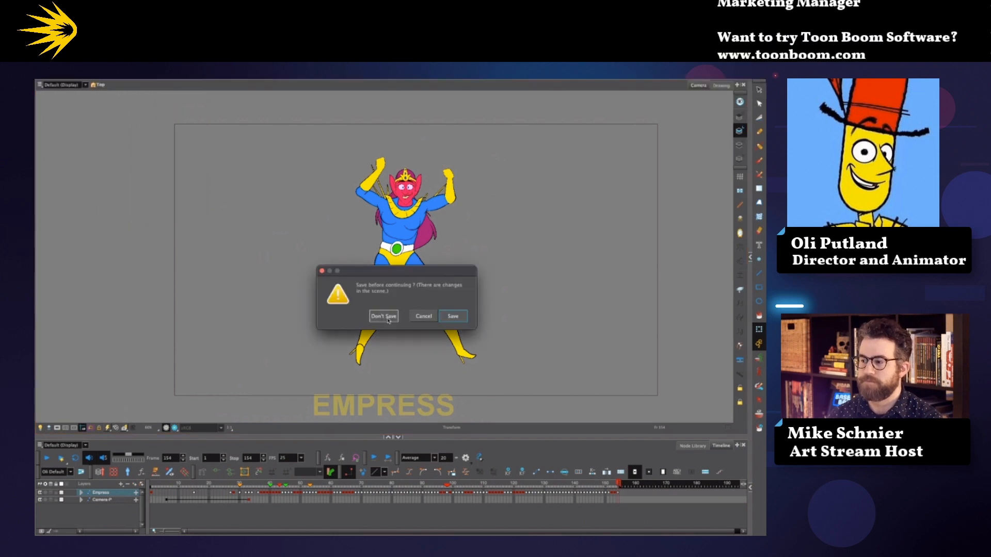
click(388, 319)
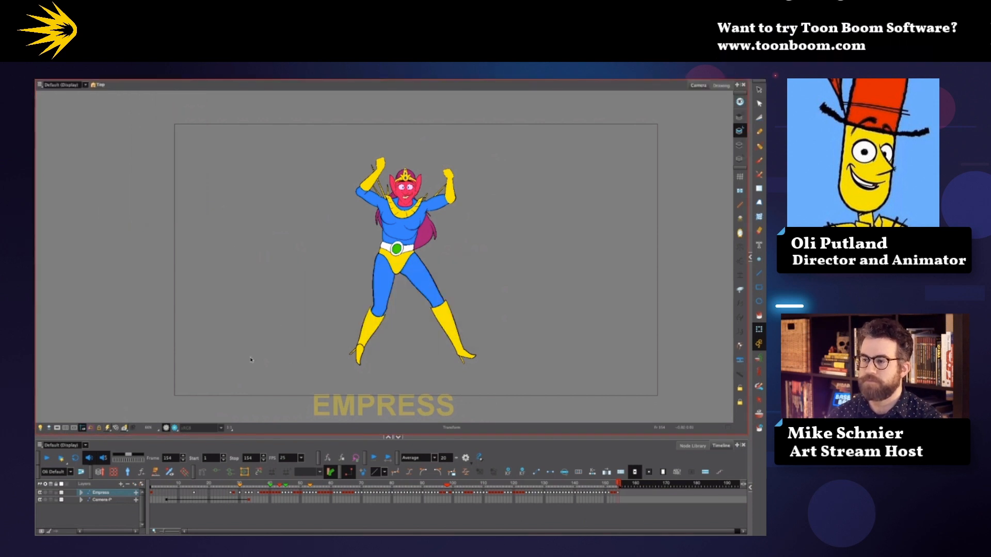
key(ctrl+Left)
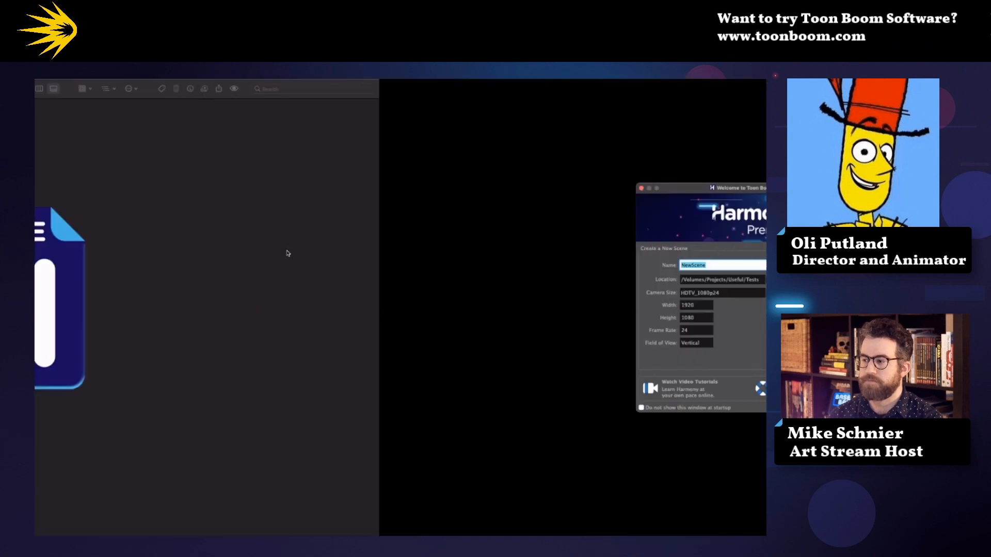
click(198, 513)
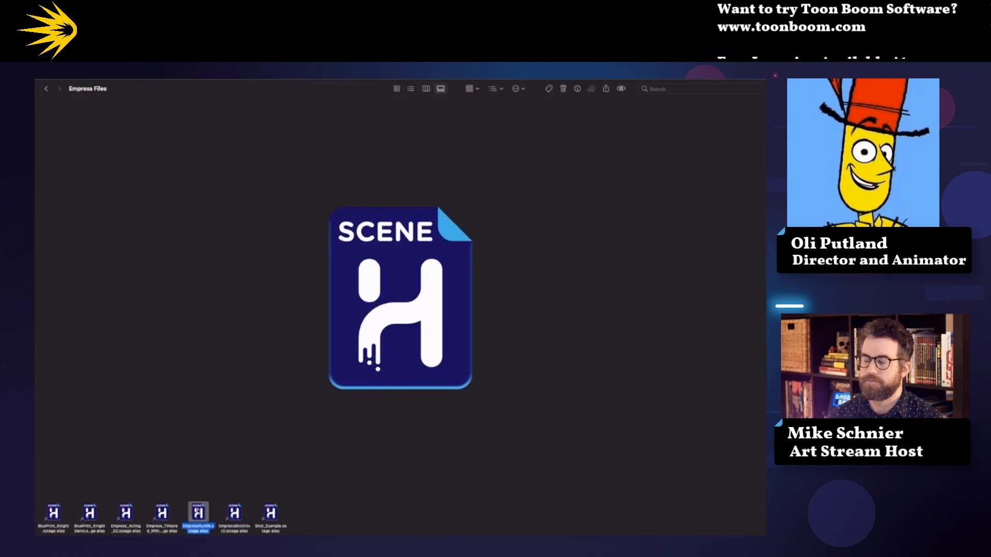
double_click(197, 513)
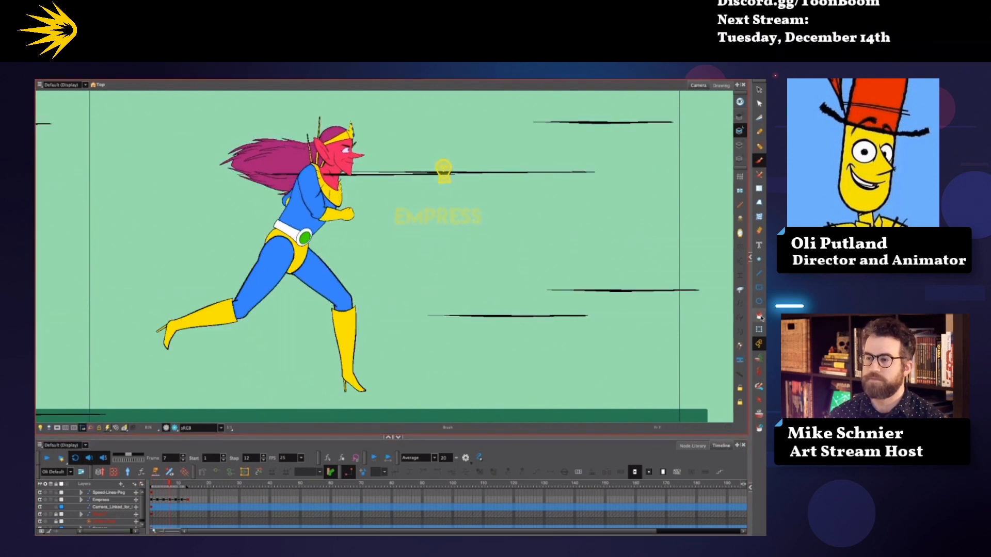
Step: Nudge the elbow end of the running Empress's upper-arm deformer slightly, and play the run cycle
scroll(319, 195, up, 4)
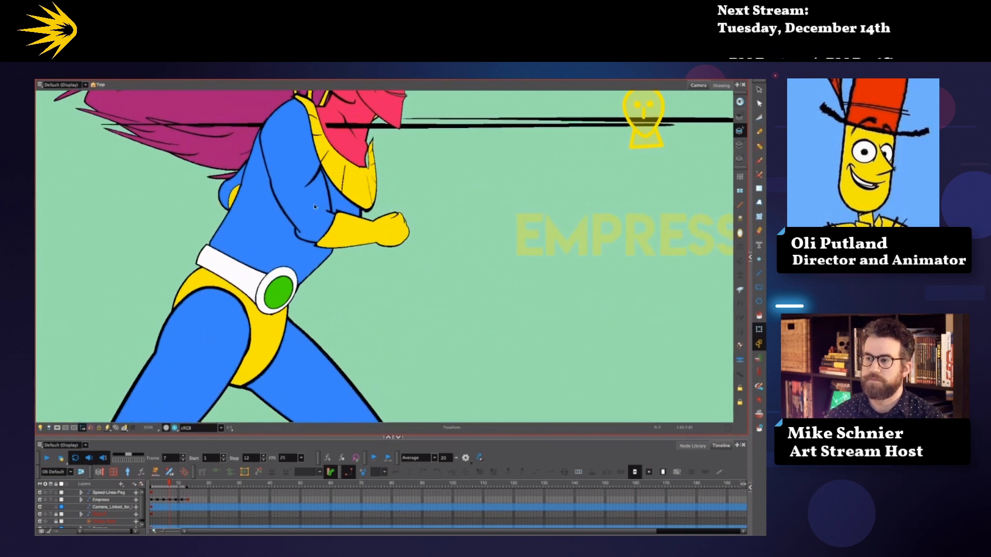
click(324, 202)
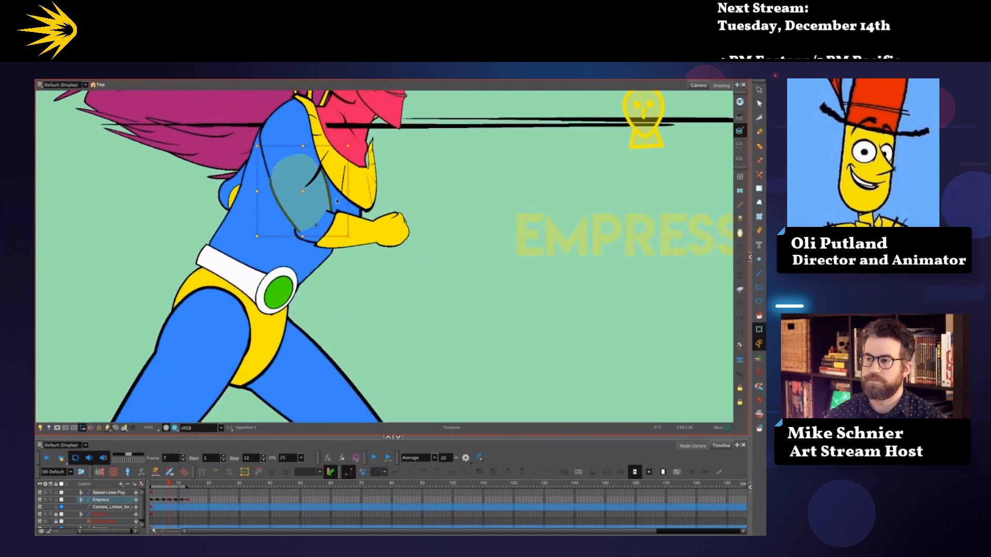
click(415, 196)
drag(311, 224, 308, 225)
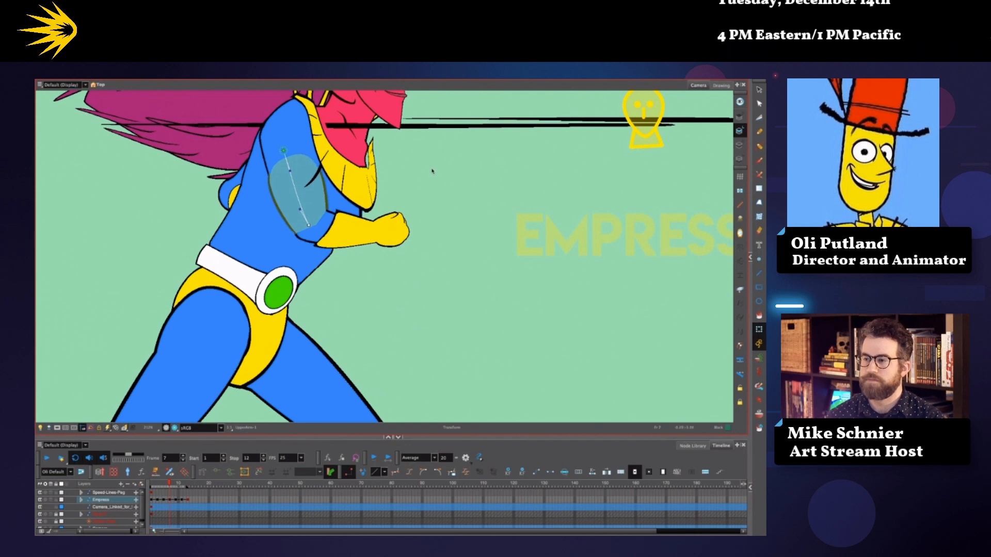
scroll(432, 171, down, 4)
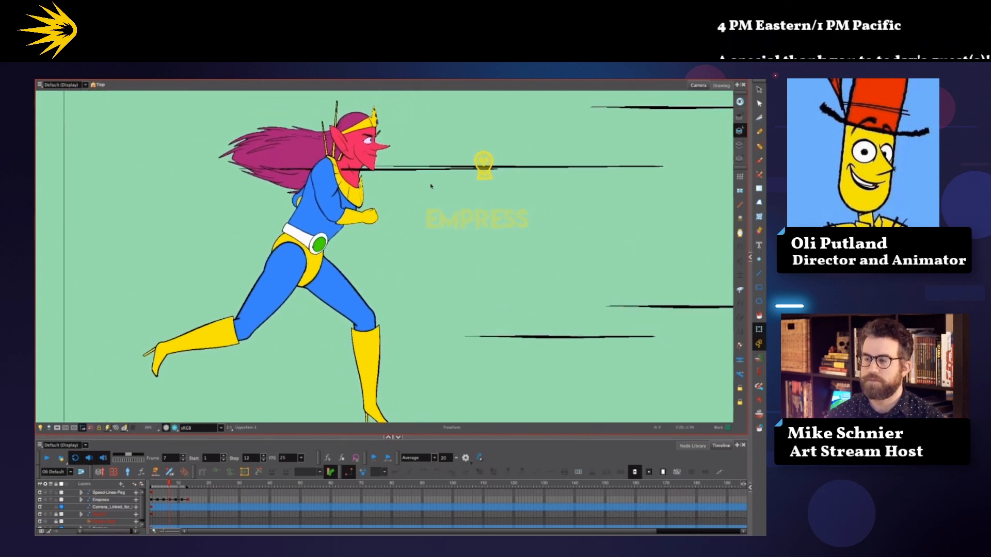
scroll(431, 186, down, 1)
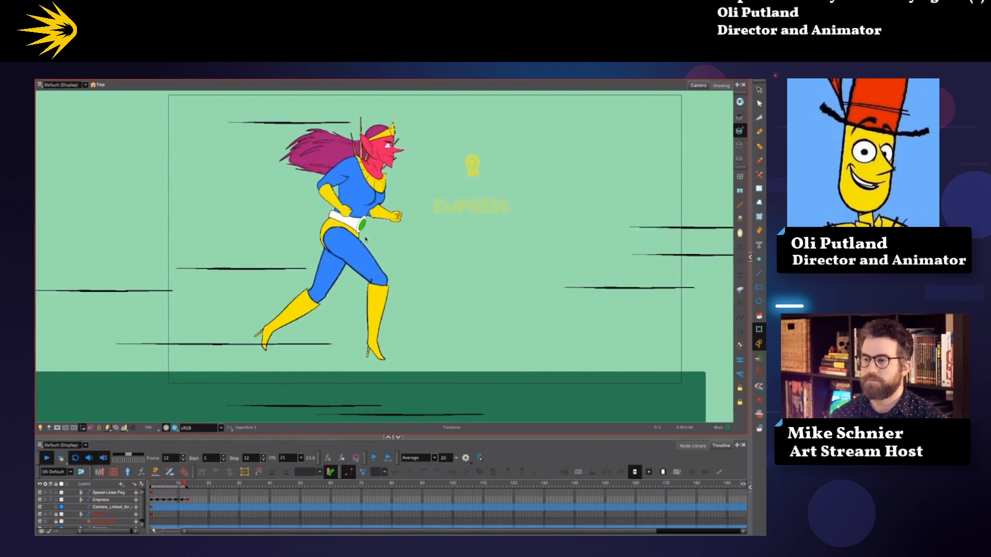
Step: Close the EmpressRun05 scene without saving and open the Empress_Acting_02 scene from the Empress Files folder
click(117, 83)
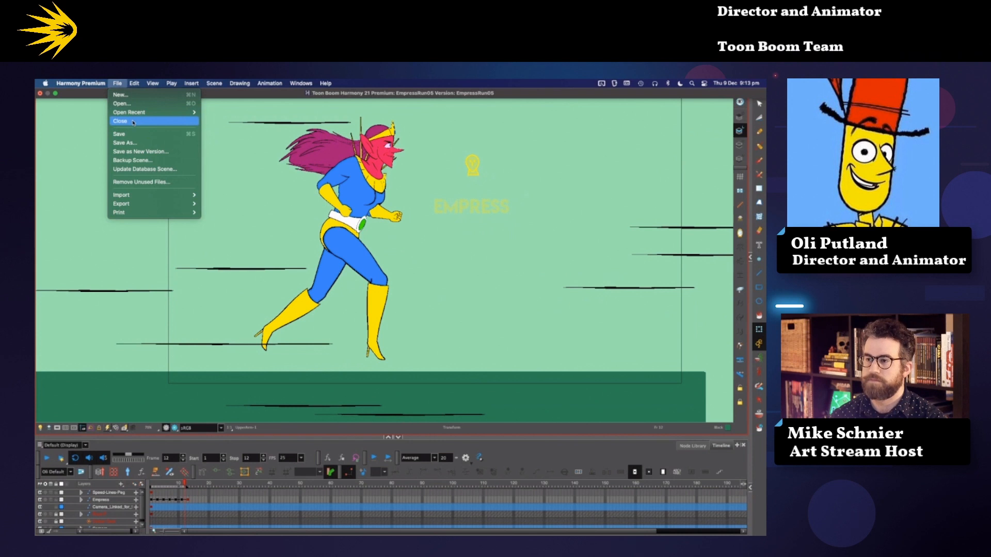
click(132, 122)
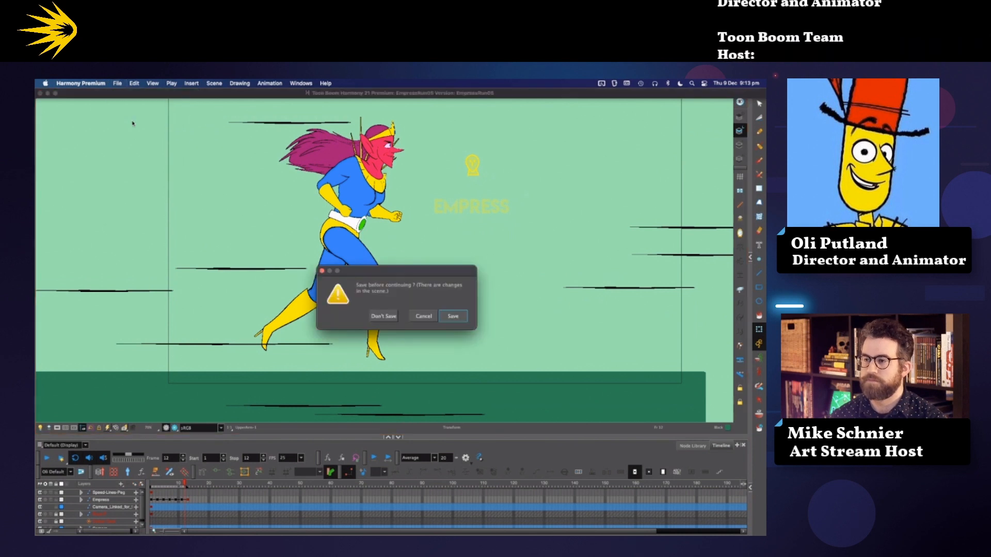
click(453, 317)
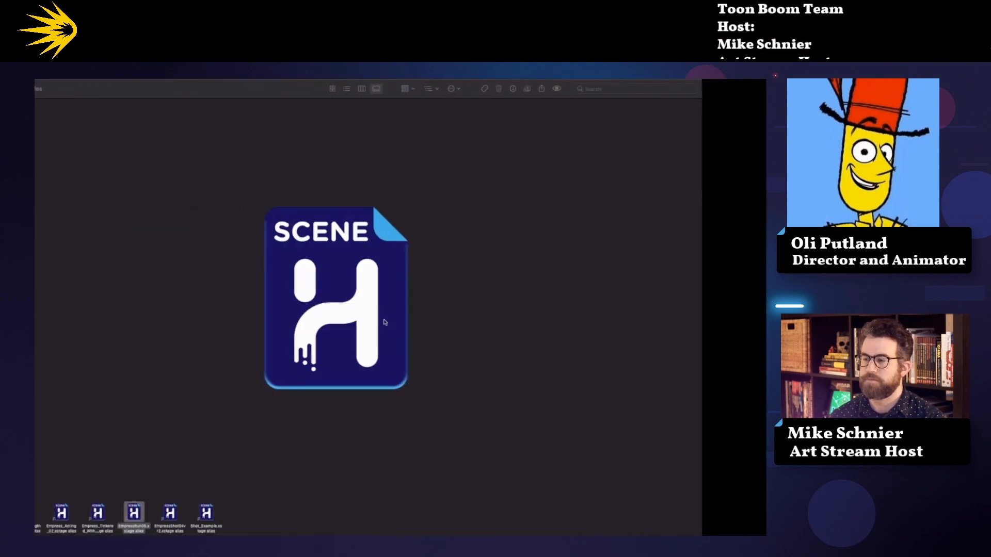
double_click(125, 513)
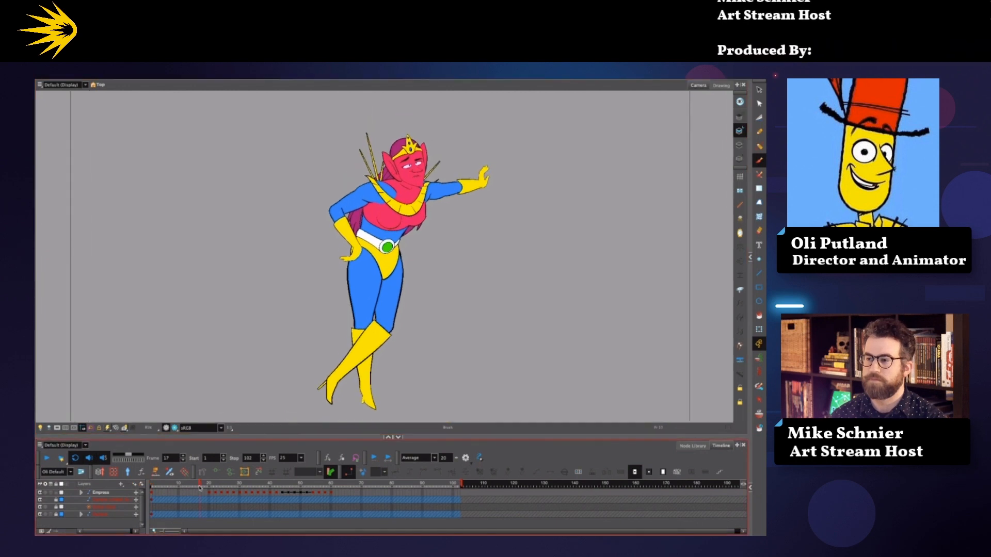
Step: Play the Empress acting animation and stop it
key(Return)
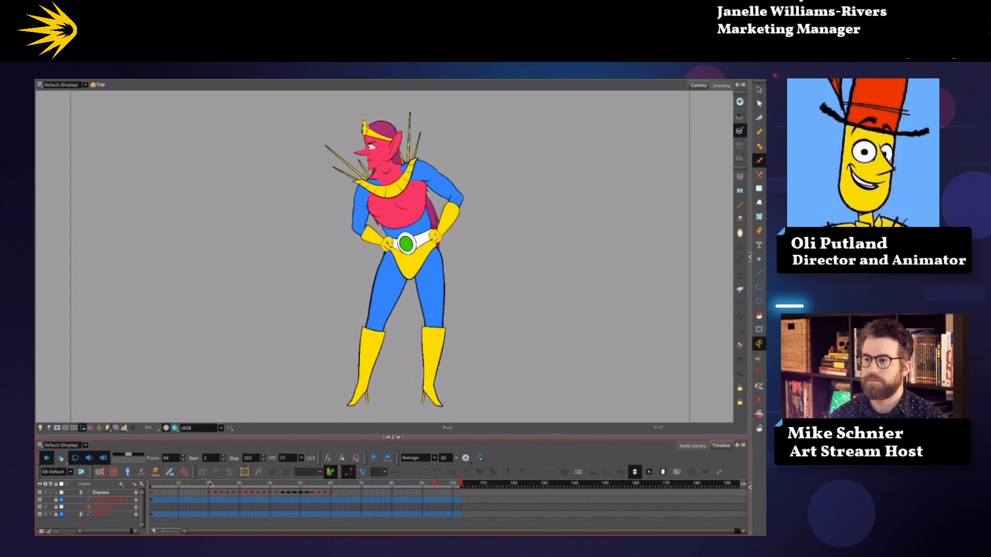
key(shift+Return)
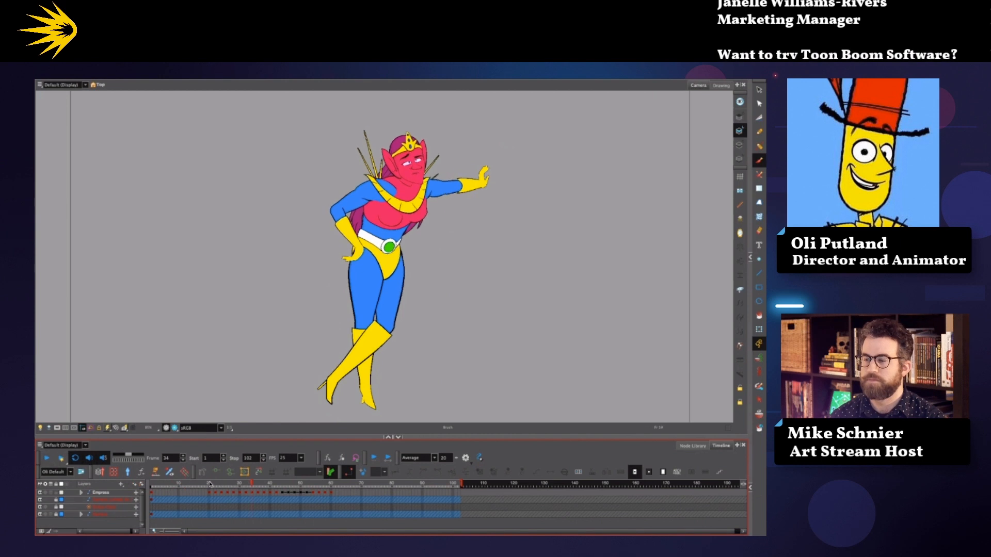
Step: Switch to Finder, go back to the Empress folder and preview the Empress 9.PNG artwork
key(ctrl+Left)
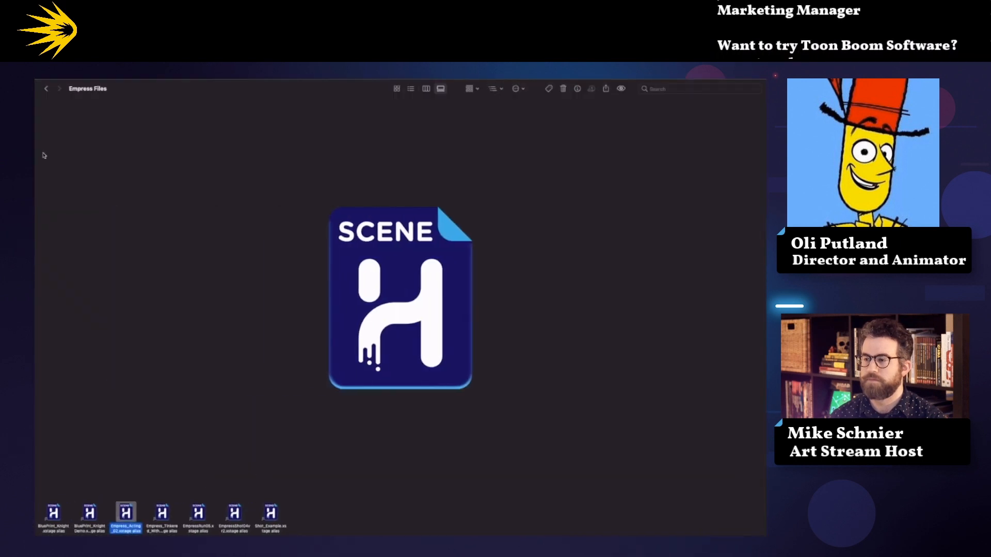
click(46, 88)
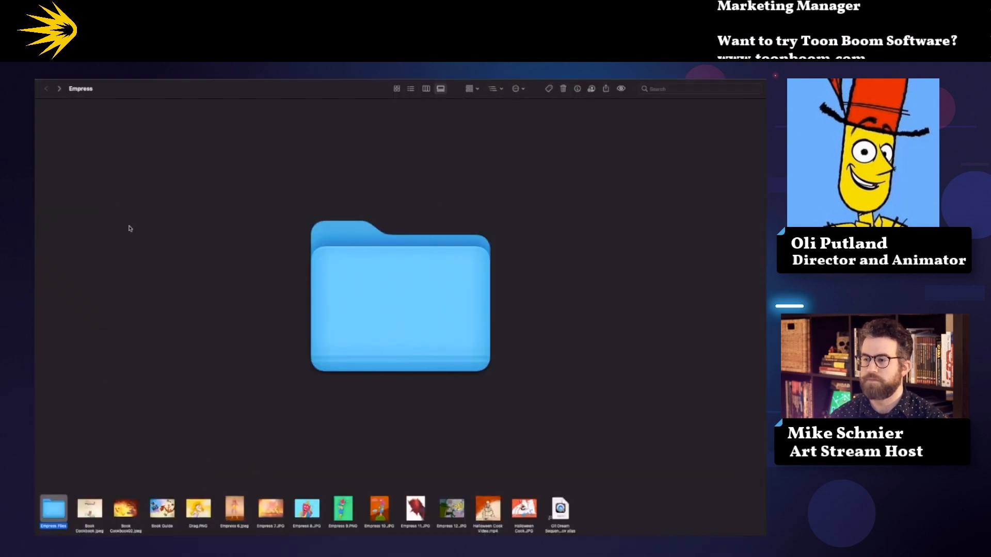
click(345, 511)
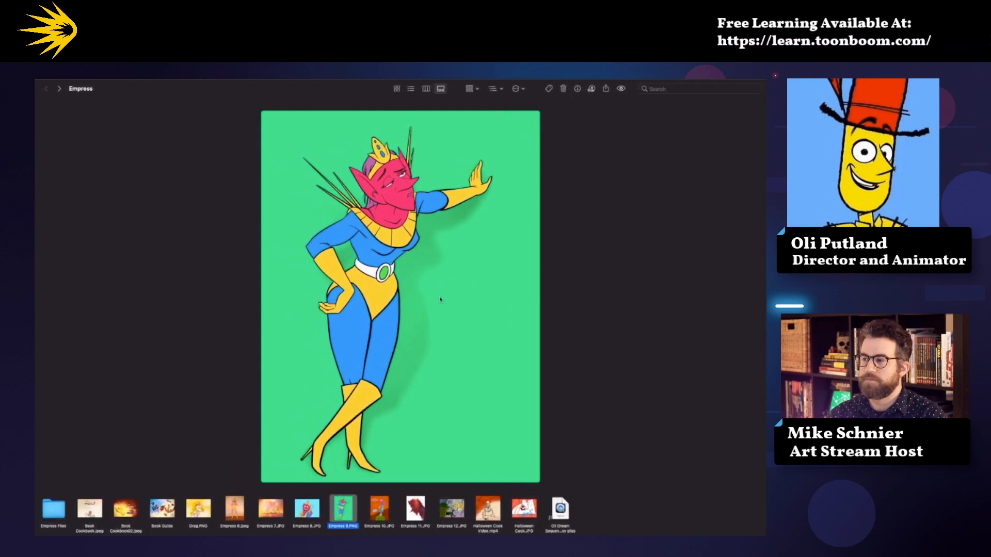
Step: Return to Harmony, move the playhead to the first frame and play the acting scene briefly
key(ctrl+Right)
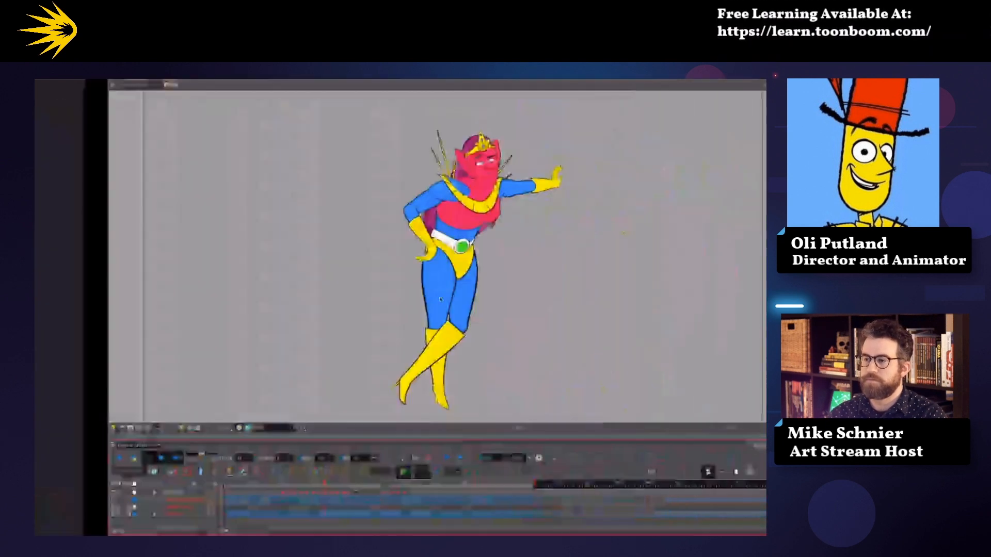
click(151, 484)
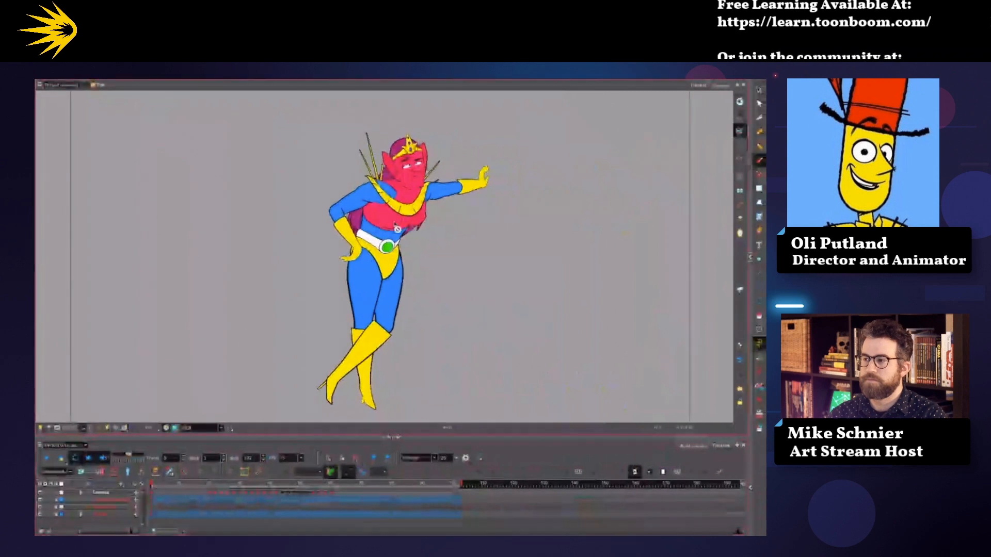
scroll(421, 199, up, 1)
key(shift+Return)
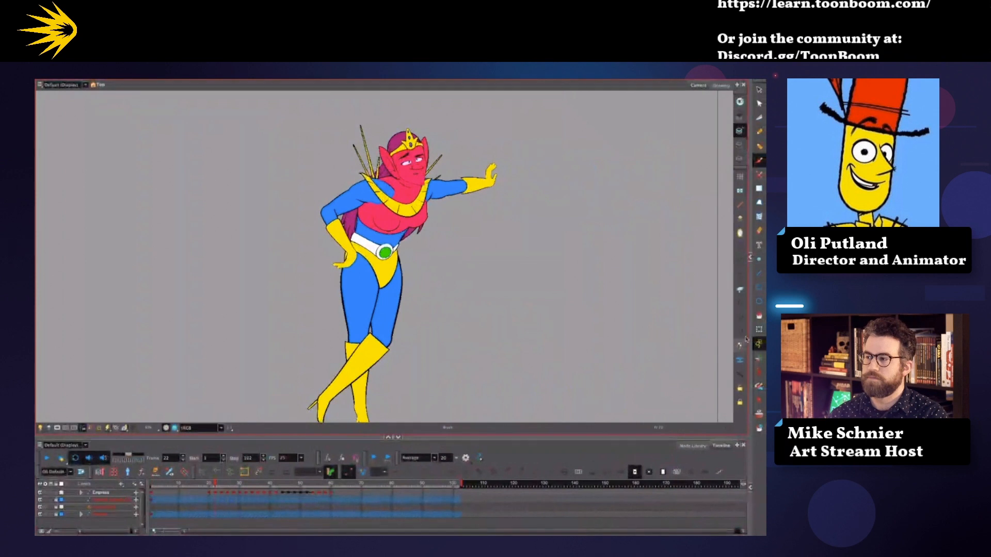
Step: Turn off the FAST option in The_Empress-MC display opened beside the camera view, and restore the camera view to full width
click(750, 257)
drag(661, 285, 539, 285)
click(722, 85)
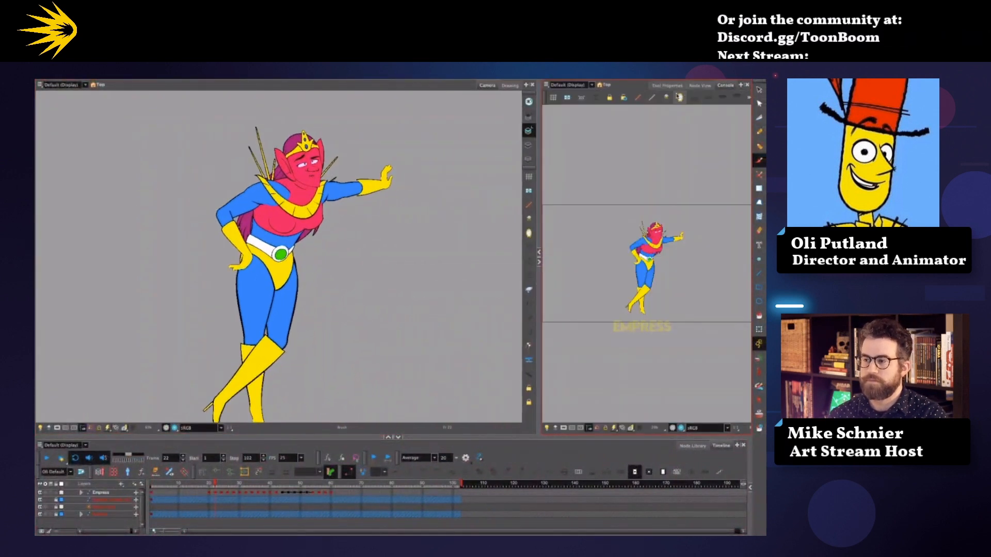
click(591, 85)
click(573, 118)
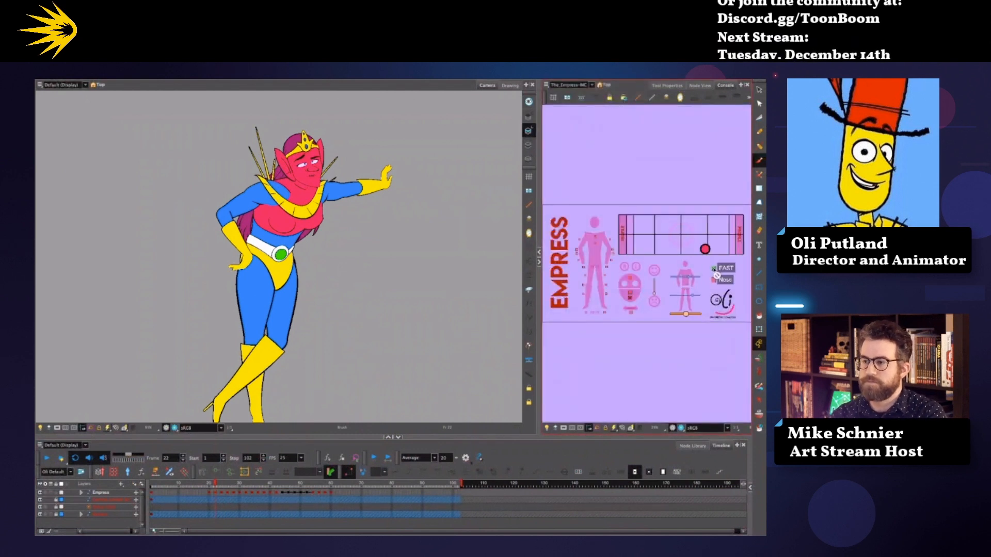
click(715, 269)
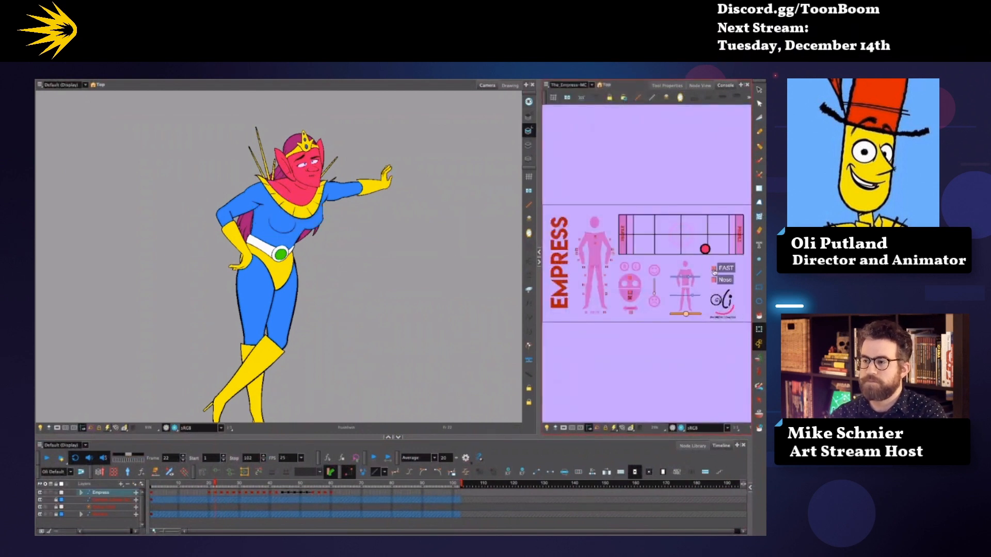
click(540, 263)
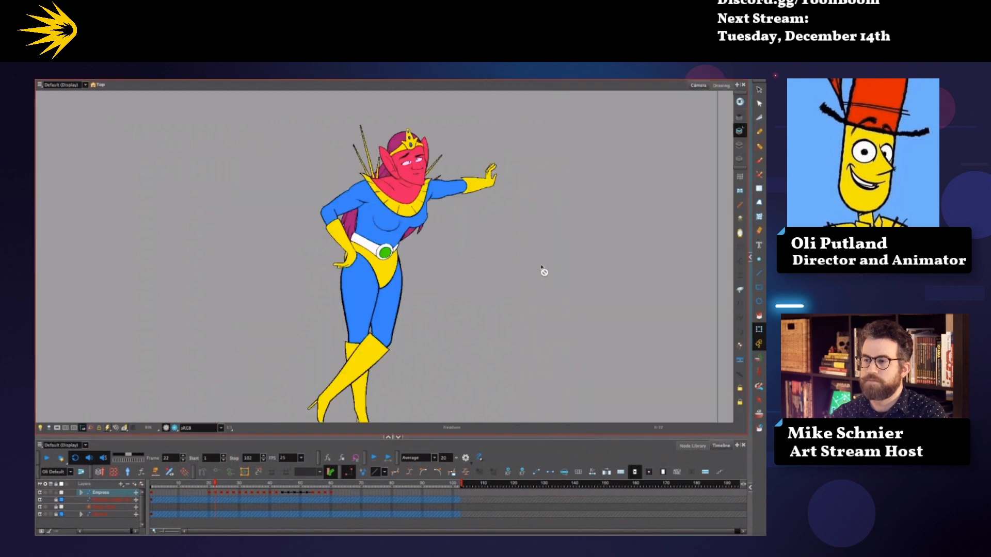
Step: Play the acting animation, and return the playhead to the leaning pose at frame 20 for a closer look
click(375, 459)
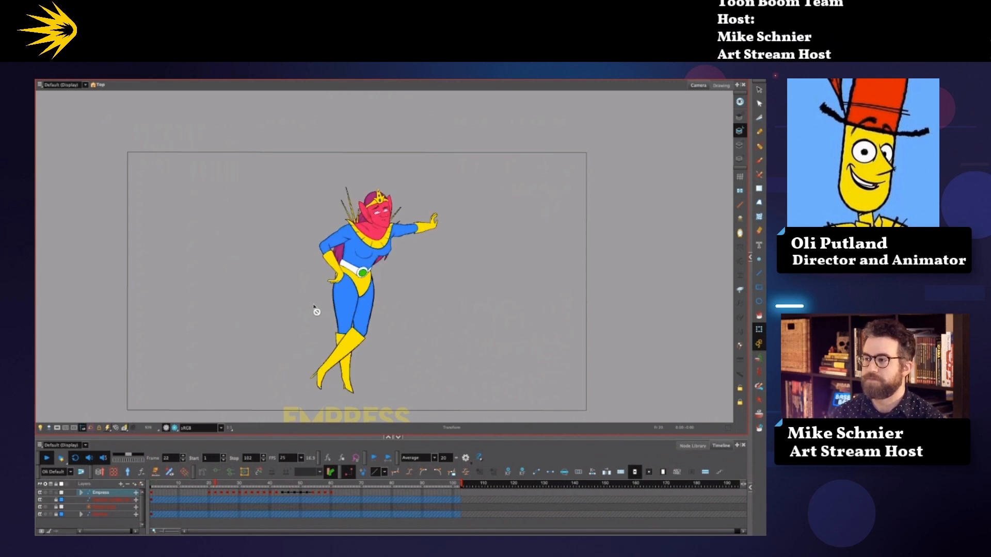
key(shift+Return)
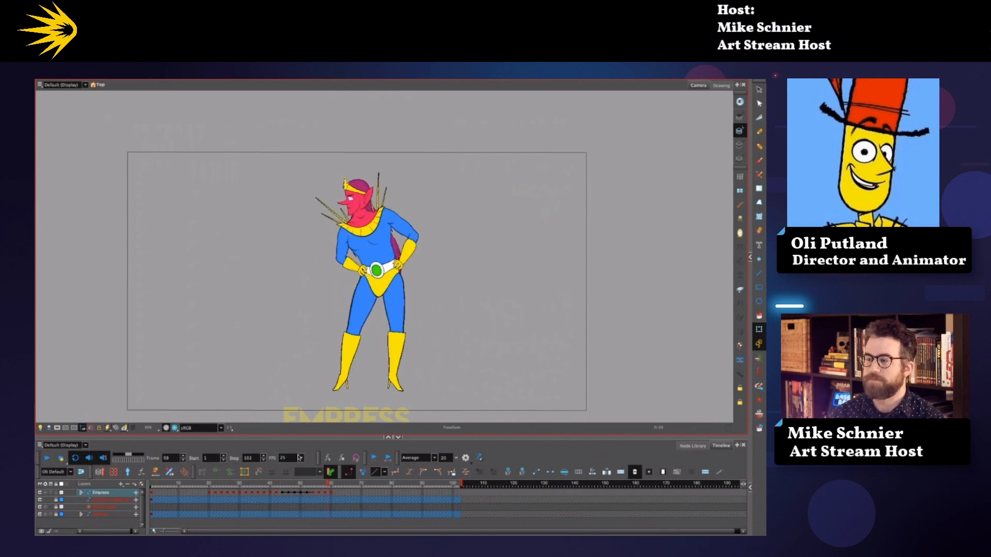
click(209, 484)
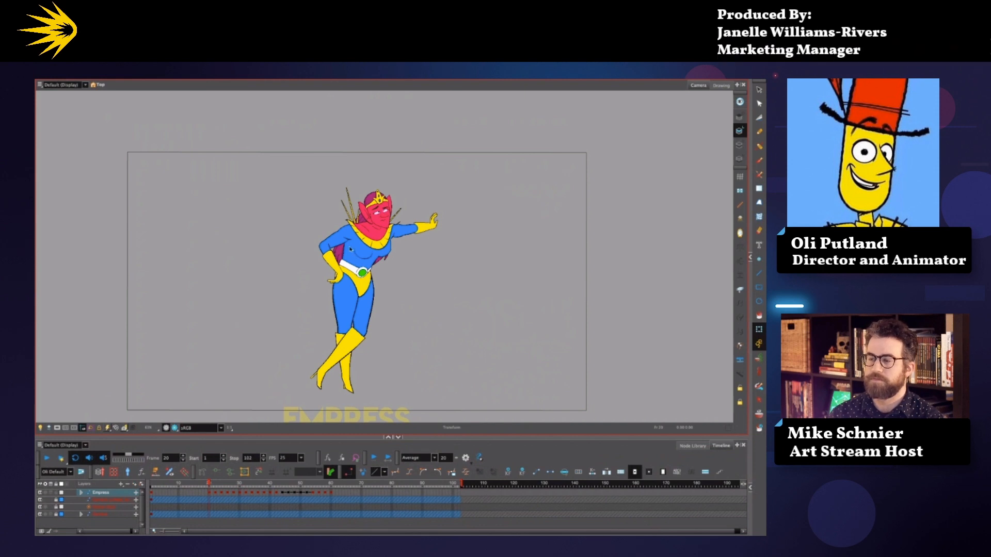
scroll(350, 249, up, 3)
scroll(350, 249, down, 2)
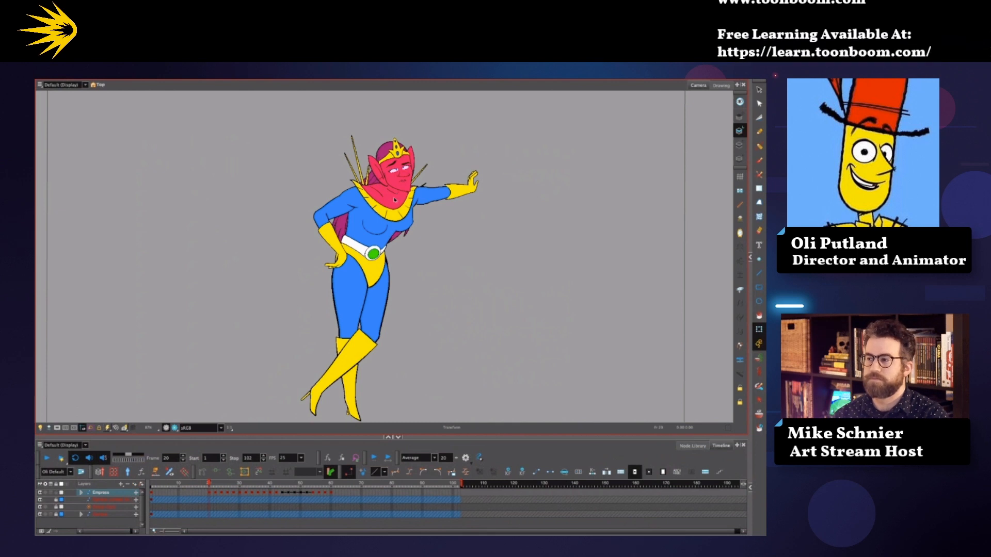
scroll(383, 238, down, 1)
scroll(383, 239, down, 1)
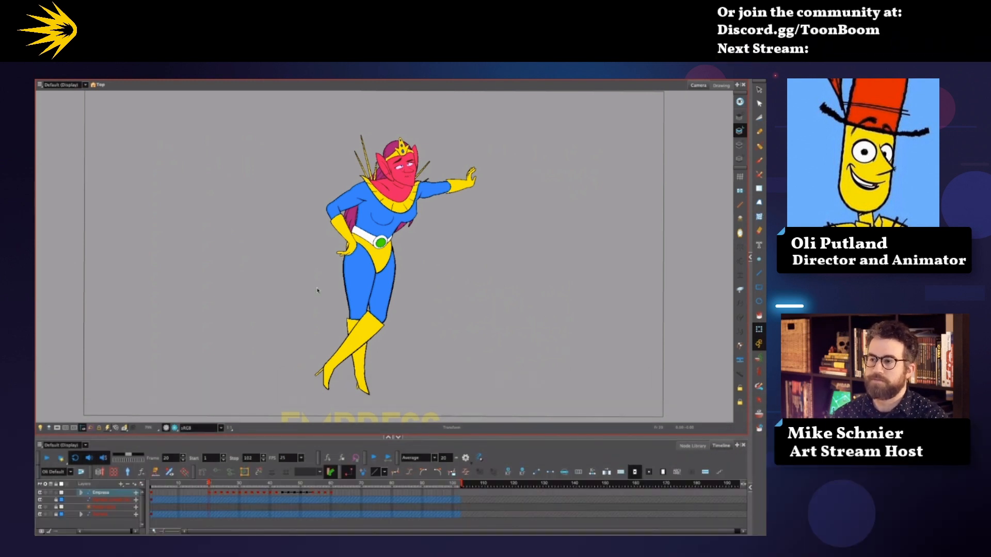
Step: Switch to Finder and preview the Drag.PNG and Empress 6.jpeg artwork in the Empress folder
key(ctrl+Left)
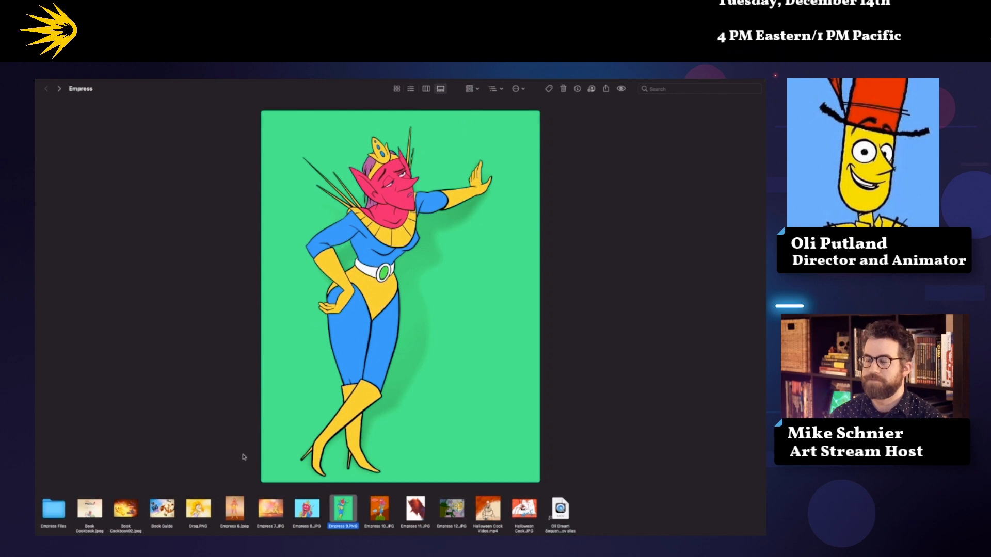
click(205, 512)
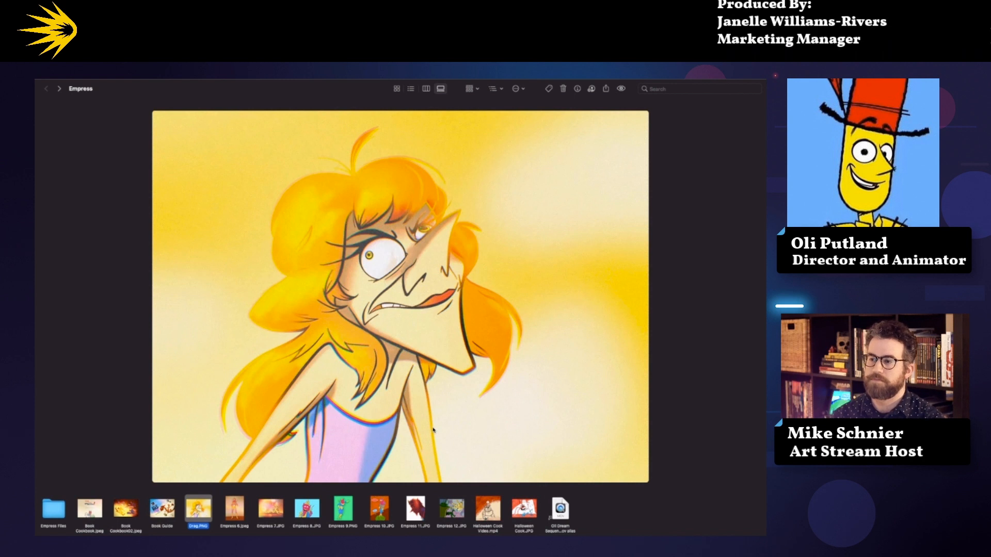
click(238, 508)
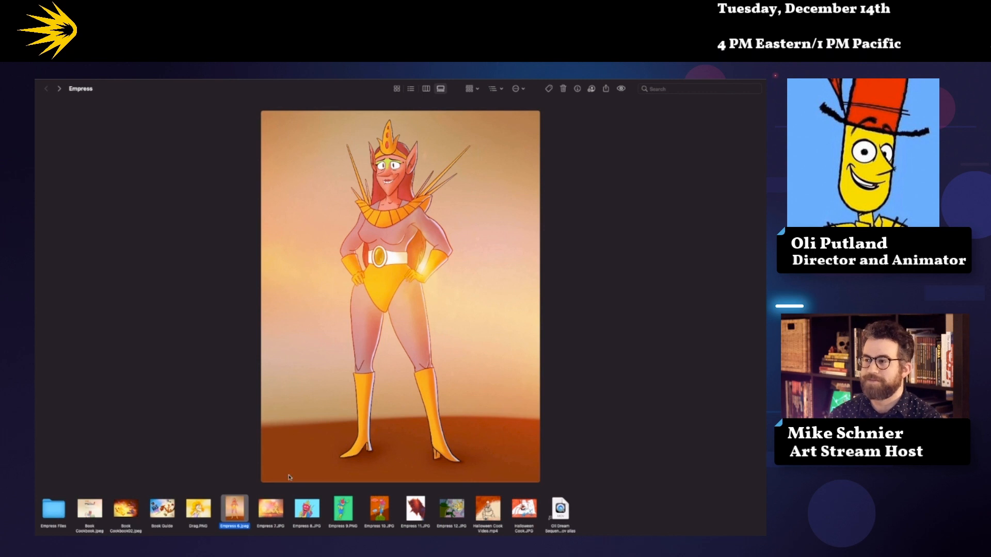
Step: Preview the Empress 7.JPG, Empress 8.JPG and Empress 9.PNG artwork in the Empress folder
click(278, 508)
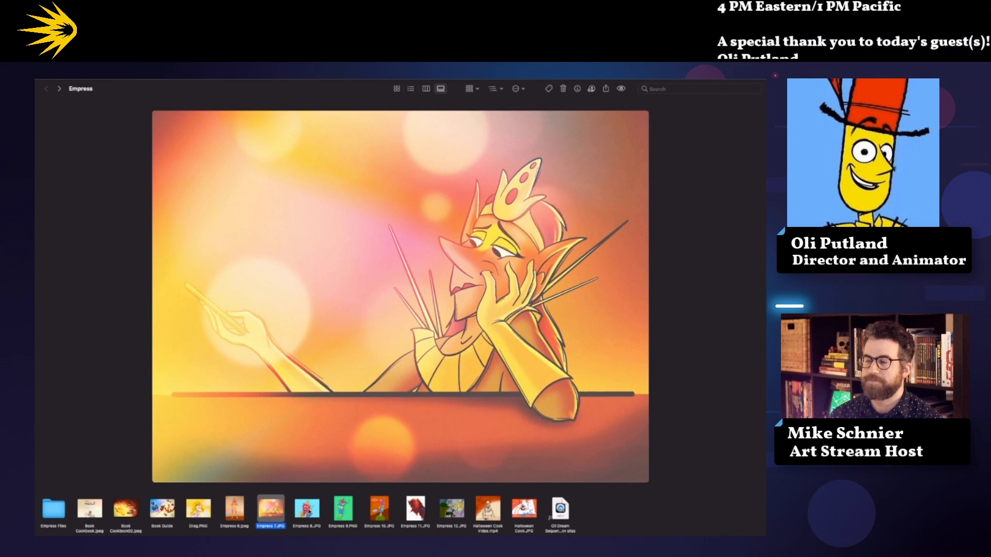
click(309, 511)
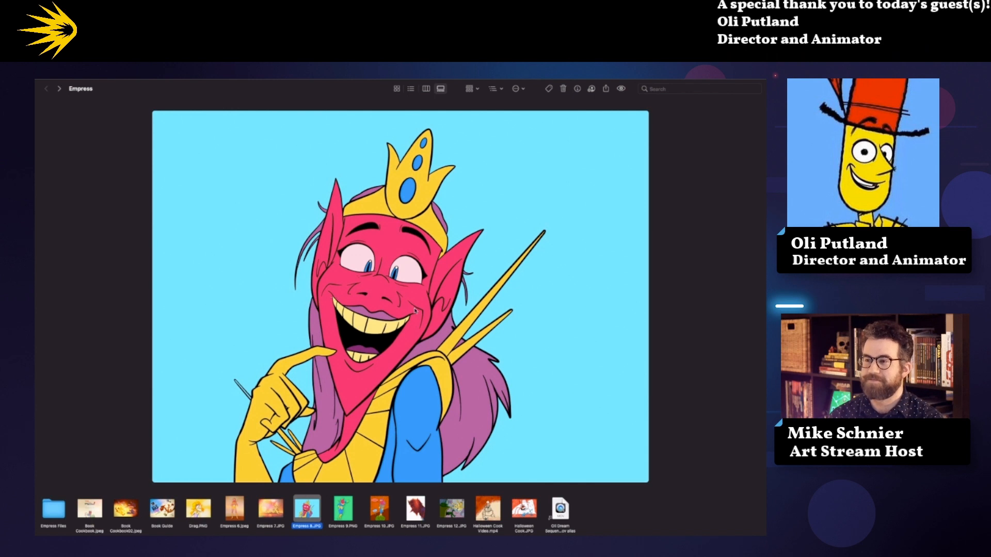
click(243, 497)
click(306, 508)
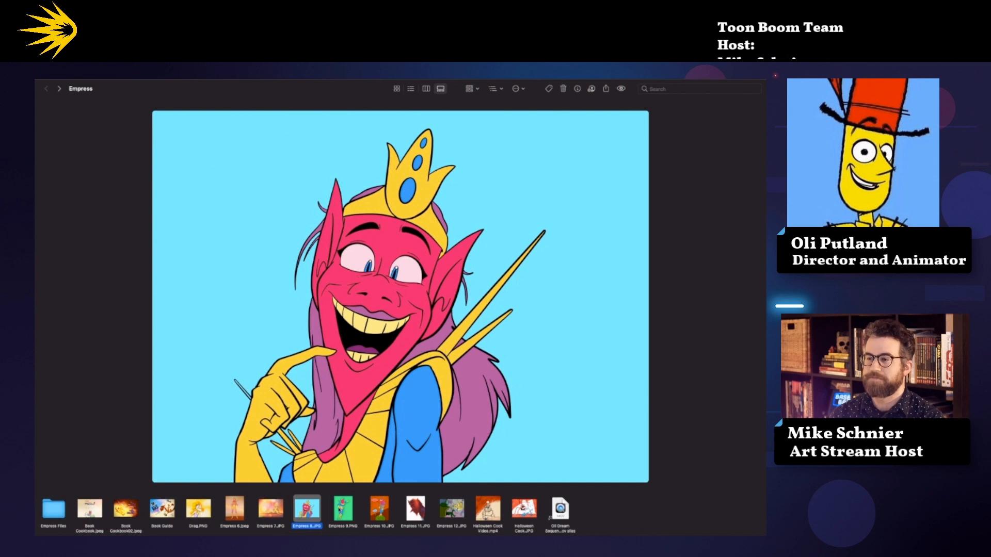
key(Right)
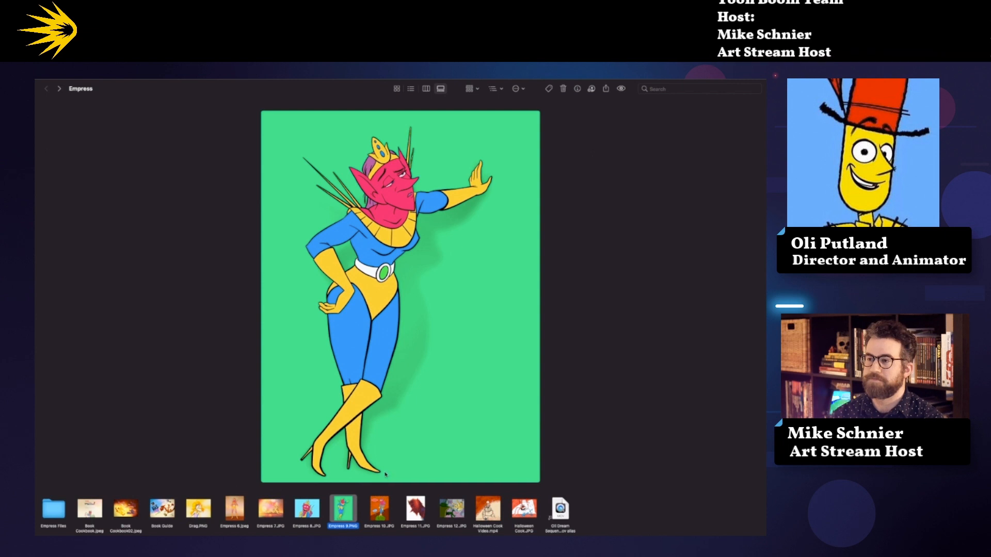
Step: Preview Empress 10.JPG, Empress 11.JPG and Empress 12.JPG, revisiting Empress 9.PNG before ending on Empress 12.JPG
click(380, 507)
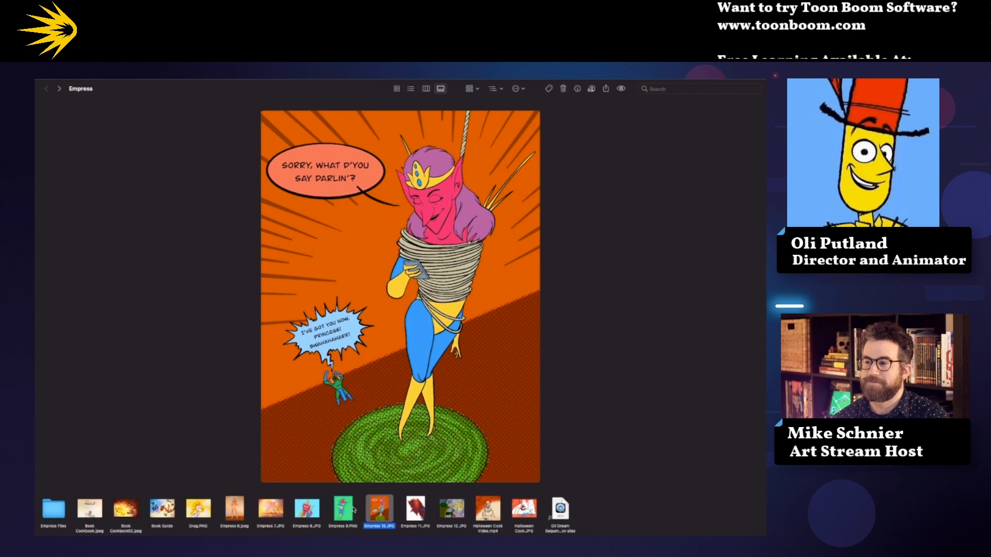
click(412, 513)
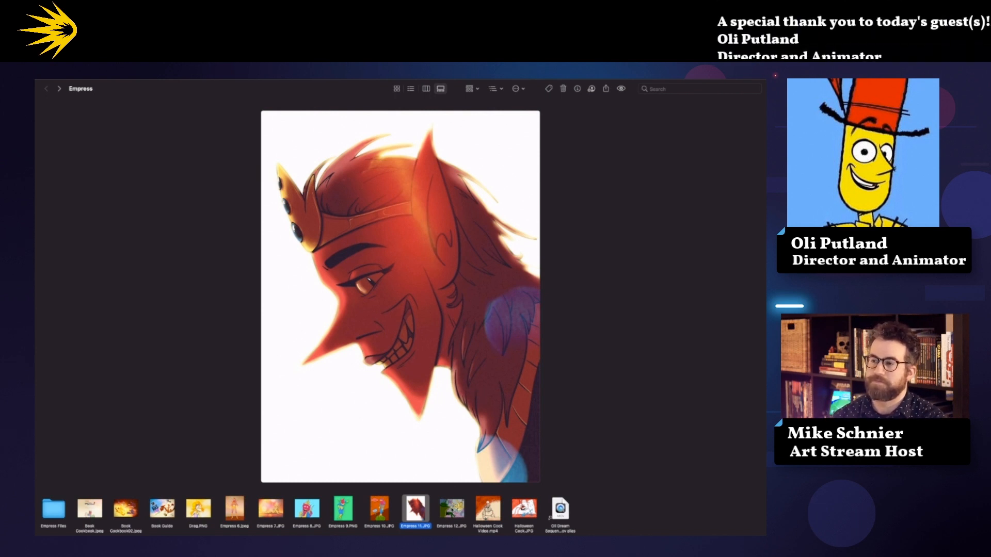
key(Right)
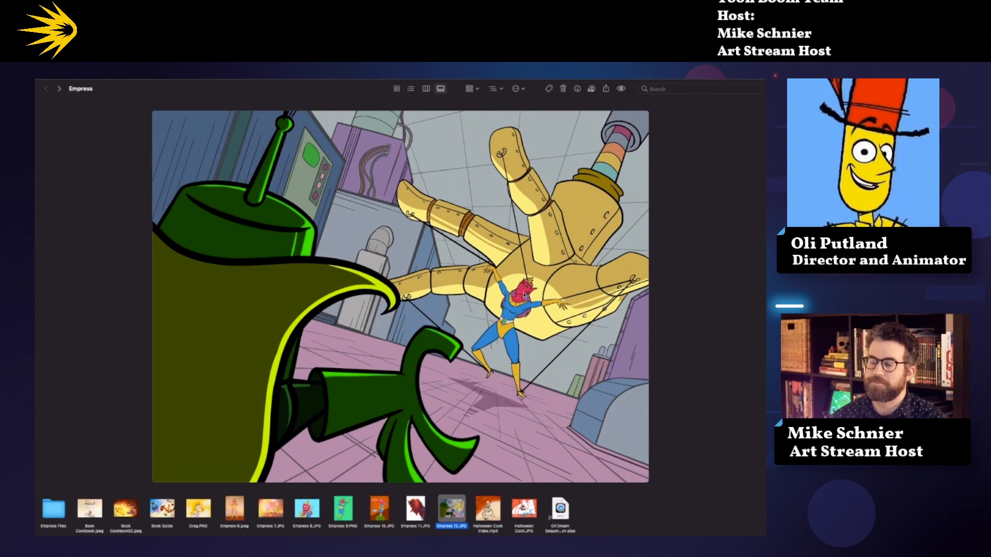
click(334, 507)
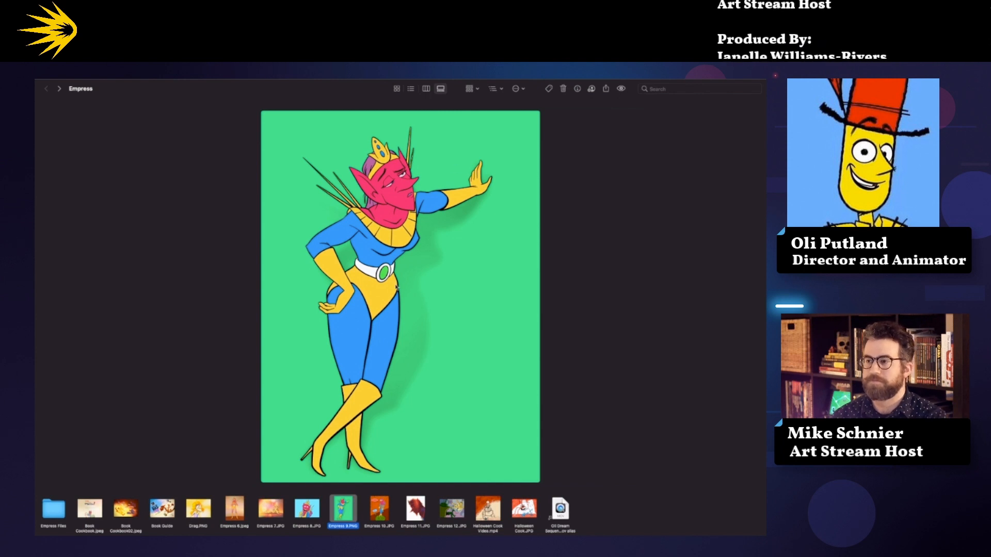
click(454, 505)
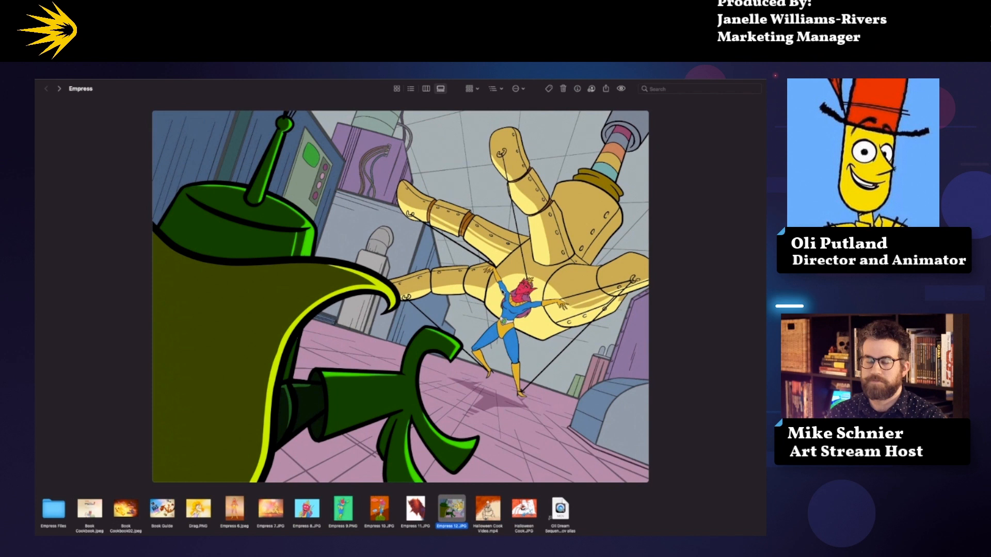
Step: Switch to Harmony, examine the hands-on-hips pose at frame 70 close up and in full figure, and return the playhead to frame 20
key(ctrl+Right)
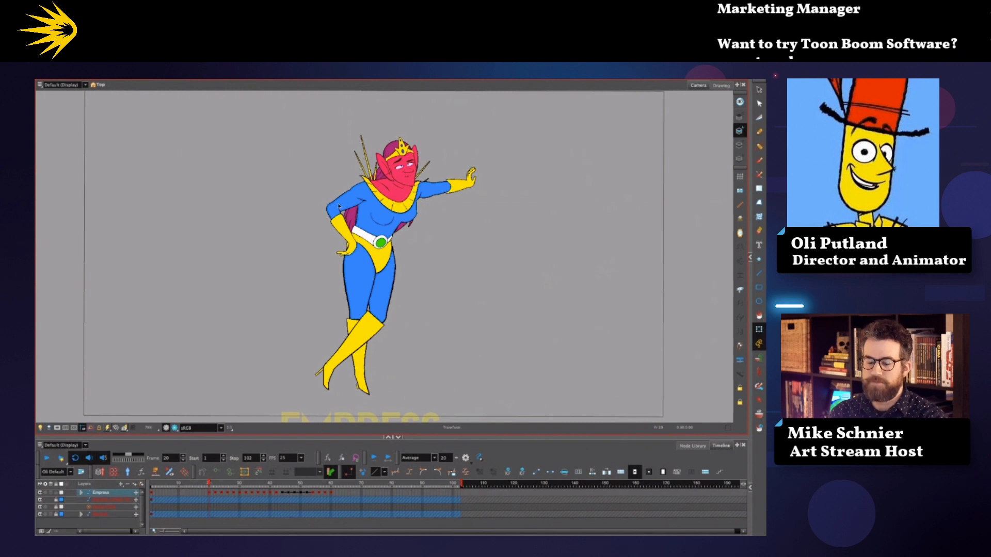
scroll(343, 210, up, 2)
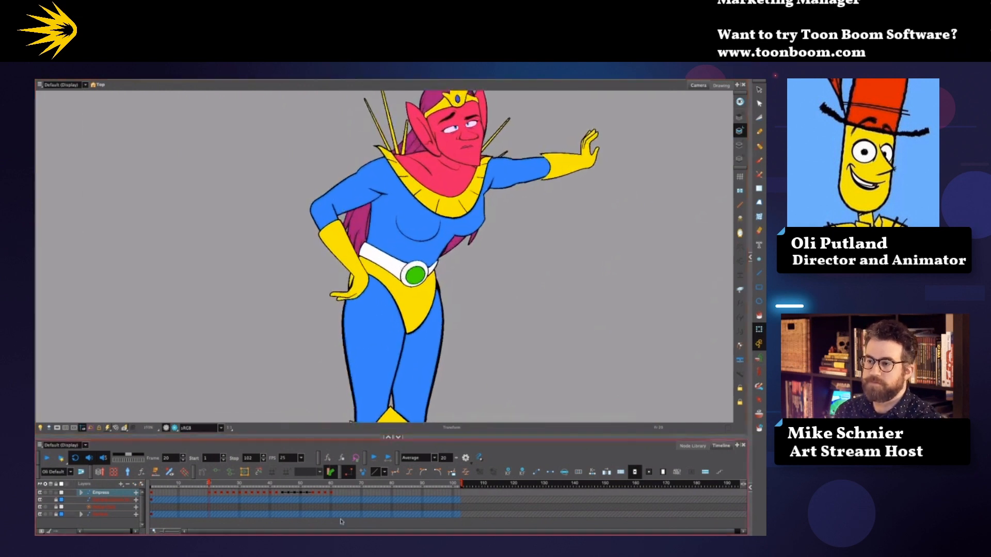
click(362, 485)
drag(481, 305, 427, 337)
scroll(427, 336, up, 2)
scroll(427, 336, down, 5)
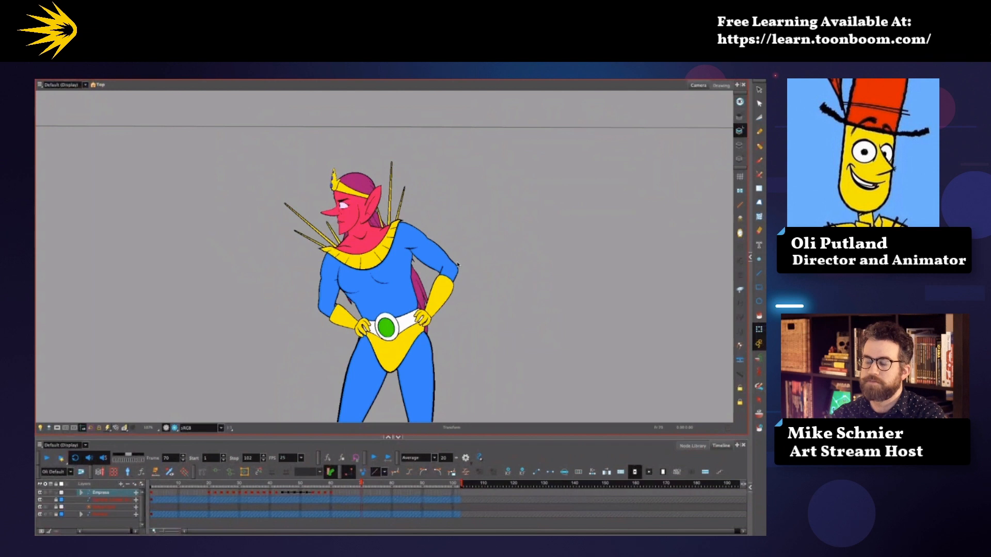
scroll(428, 286, down, 3)
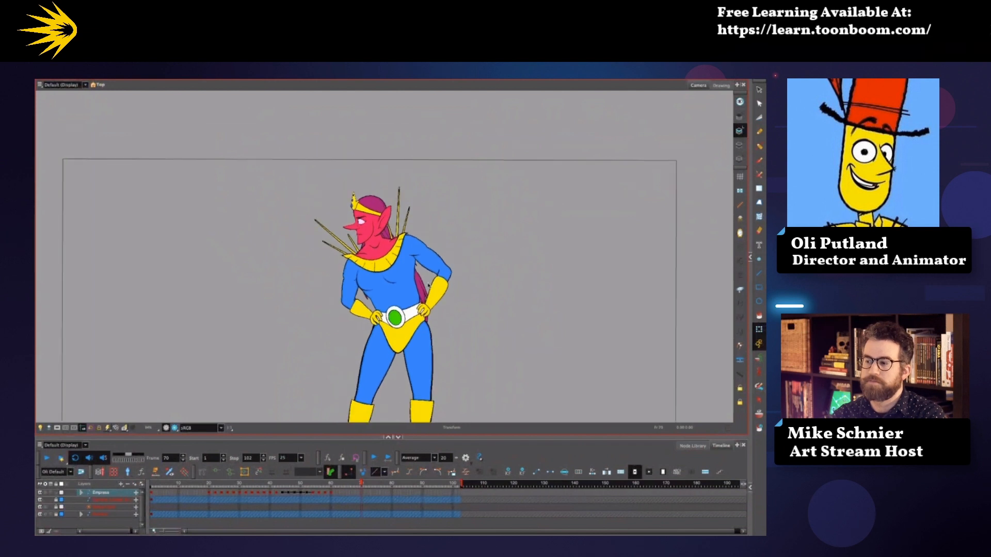
scroll(428, 286, down, 2)
scroll(428, 286, down, 3)
scroll(428, 285, down, 1)
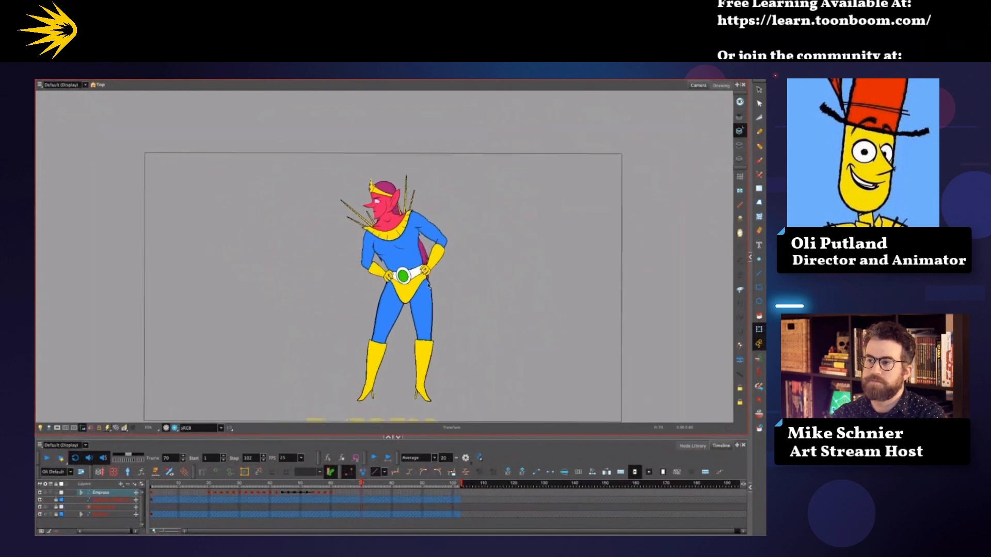
scroll(428, 285, up, 3)
scroll(429, 286, down, 2)
scroll(428, 286, down, 1)
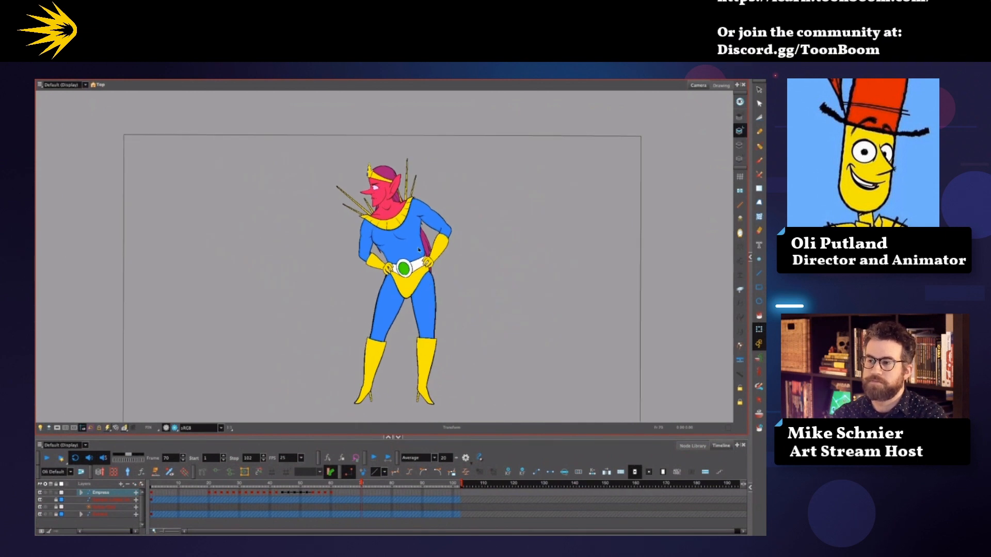
scroll(425, 264, up, 1)
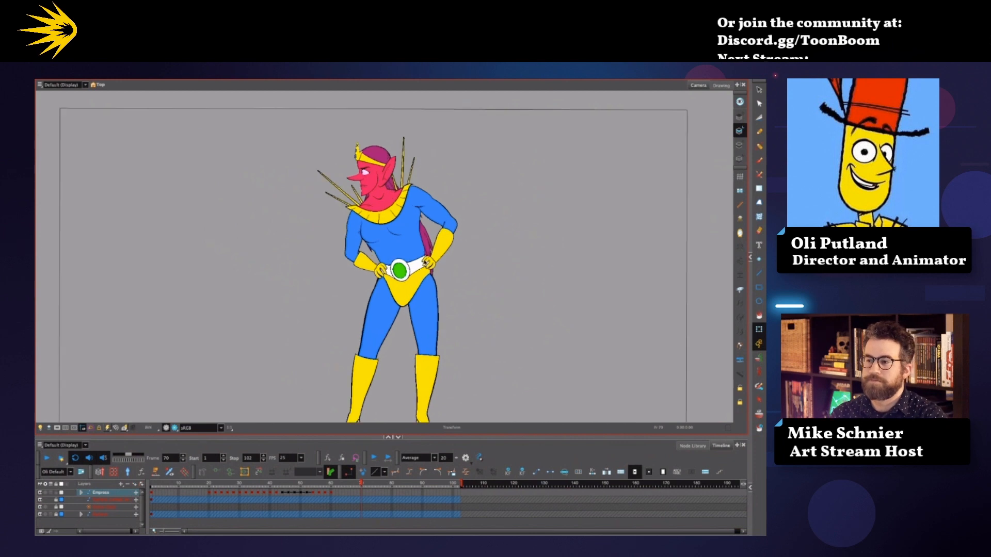
scroll(426, 263, up, 1)
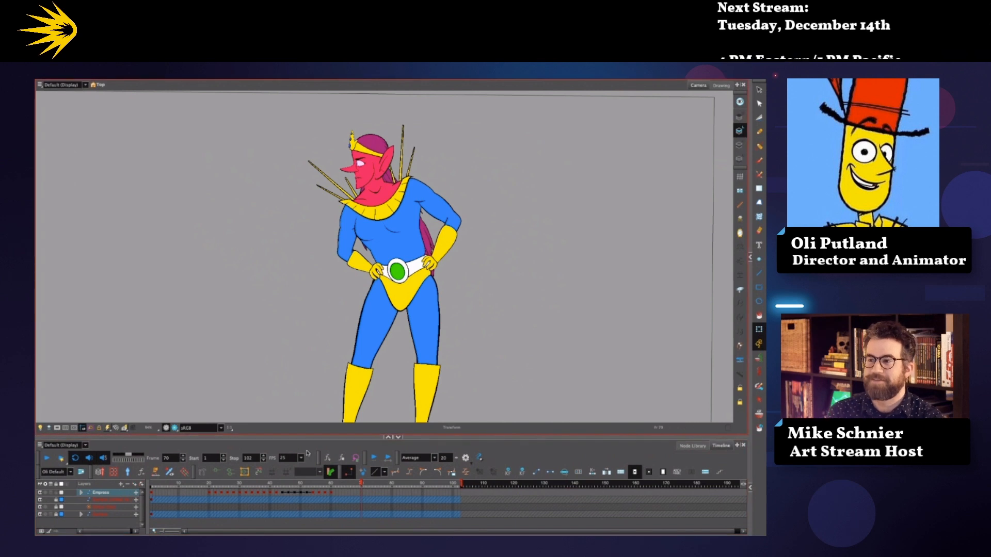
click(209, 485)
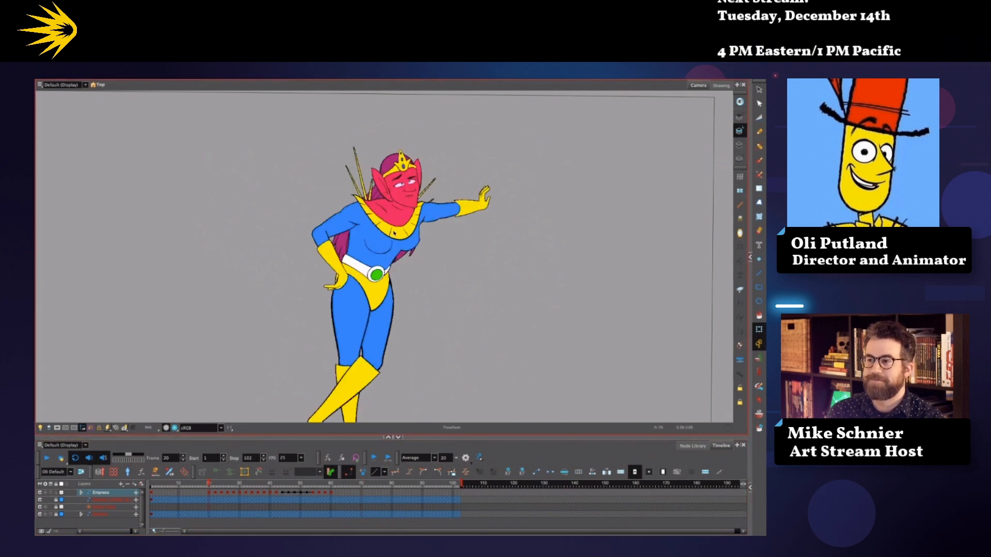
Step: Switch to Finder, go back through the artwork to Empress 9.PNG, and step forward to Empress 11.JPG
key(ctrl+Left)
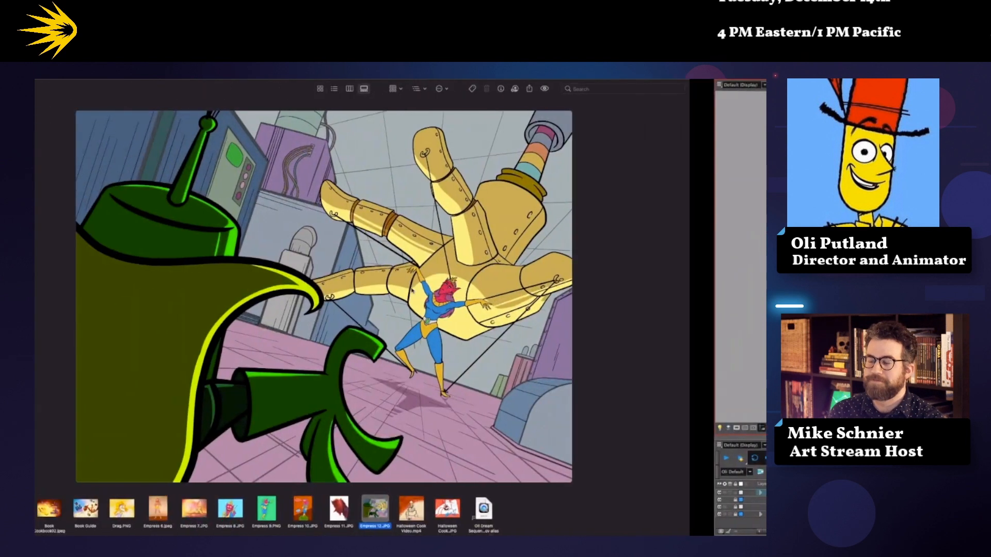
key(Left)
key(Left)
key(Left)
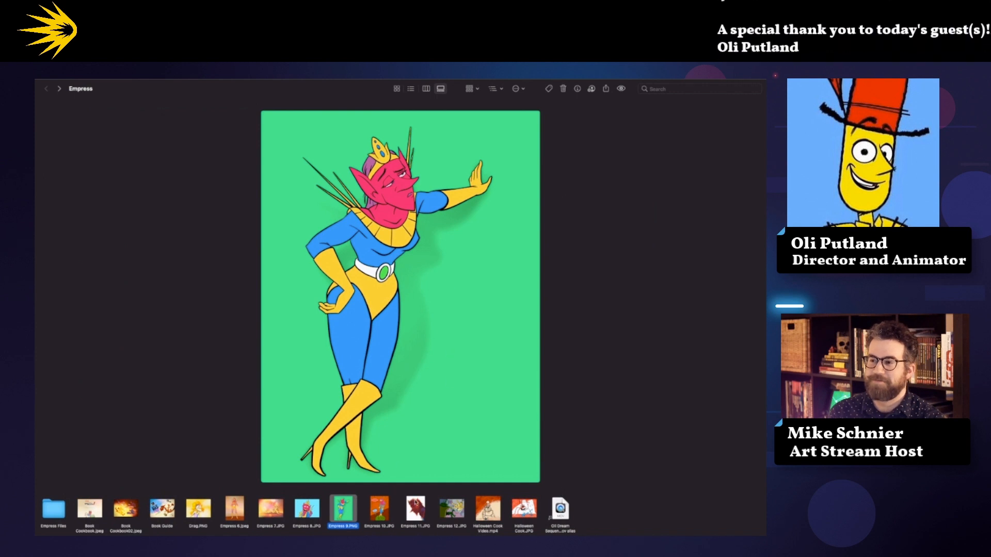
key(Right)
key(Right)
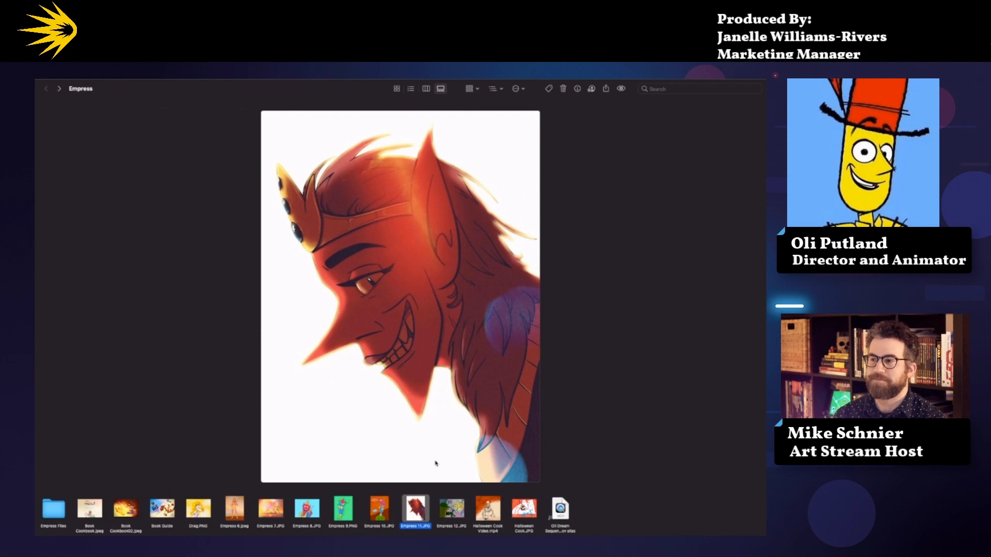
Step: Compare Empress 12.JPG, Empress 10.JPG and the standing portrait Empress 6.jpeg, ending on Empress 11.JPG
click(453, 503)
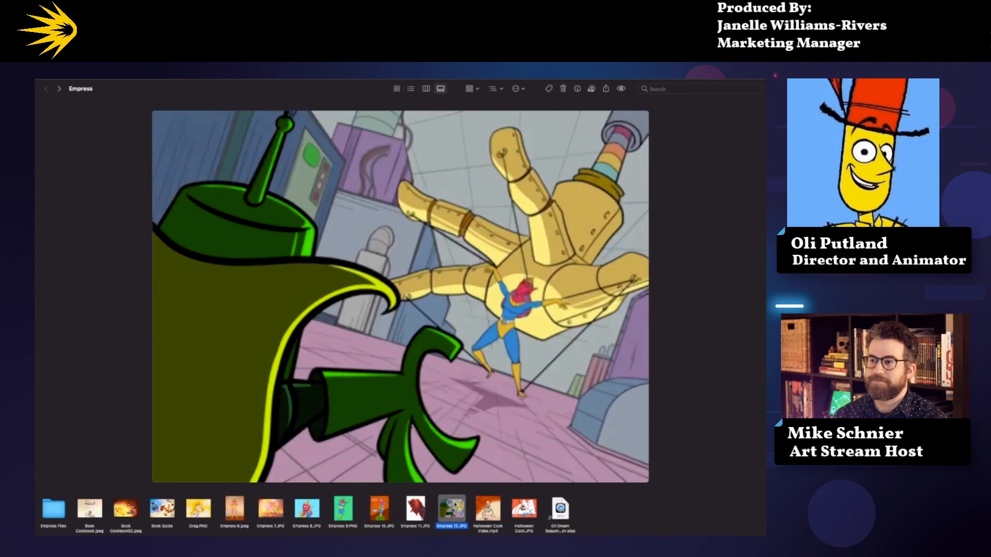
click(416, 505)
click(384, 508)
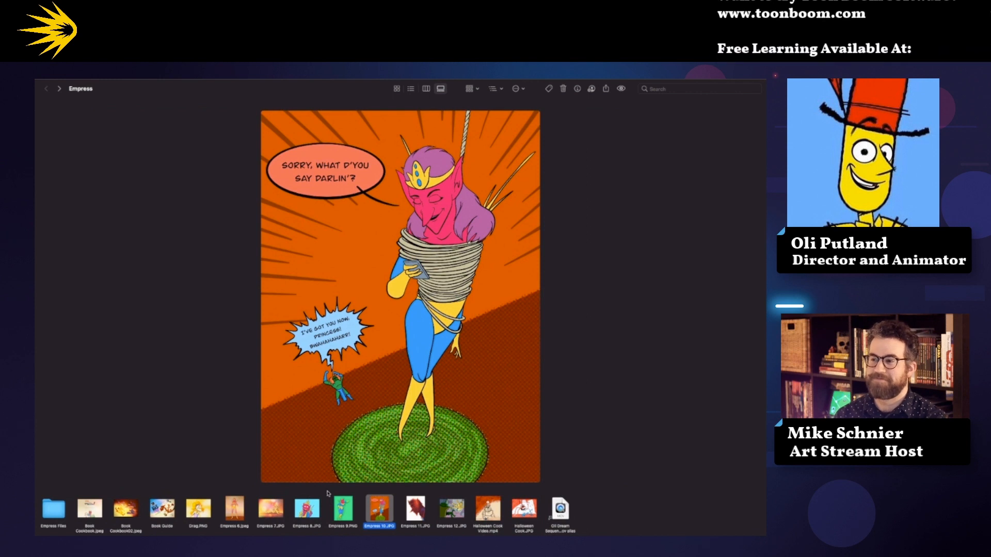
click(235, 509)
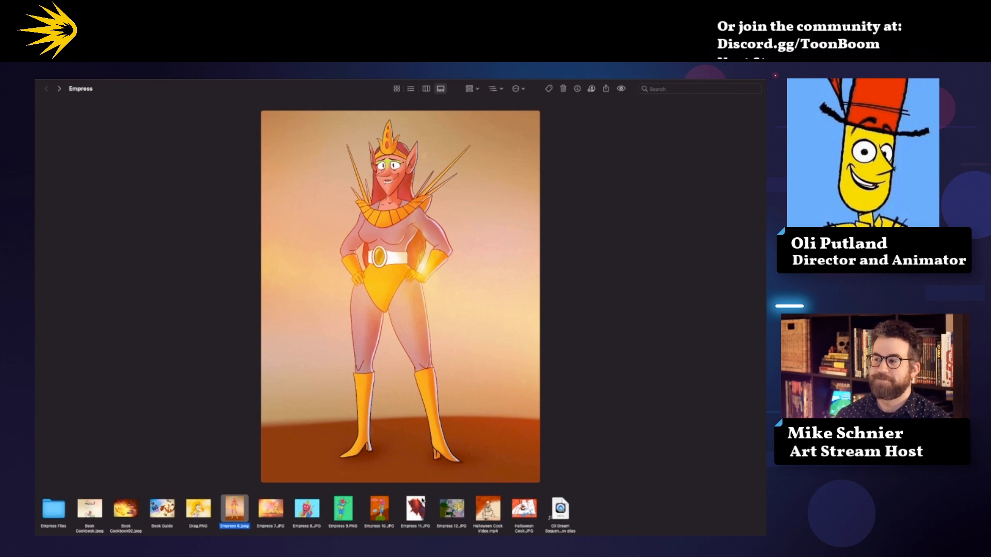
click(449, 510)
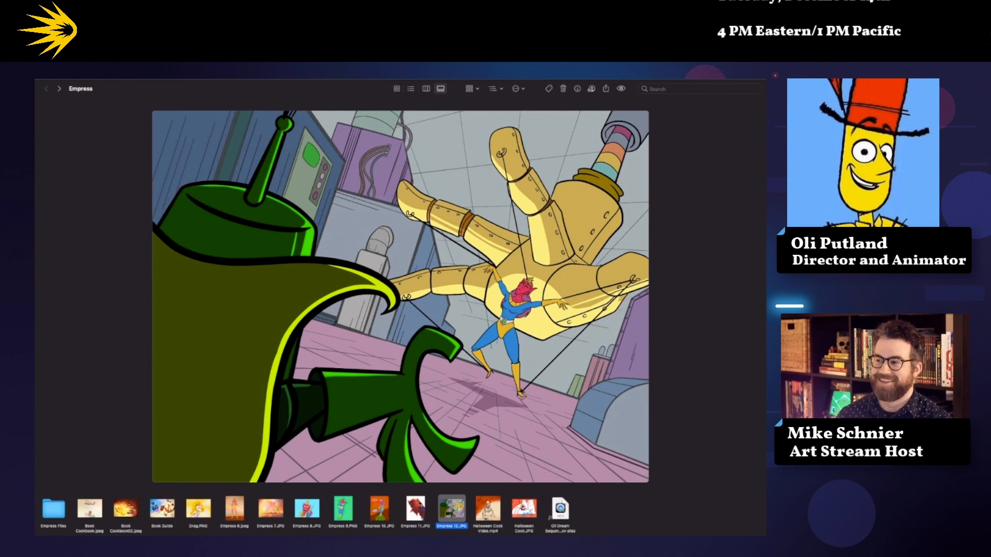
click(419, 505)
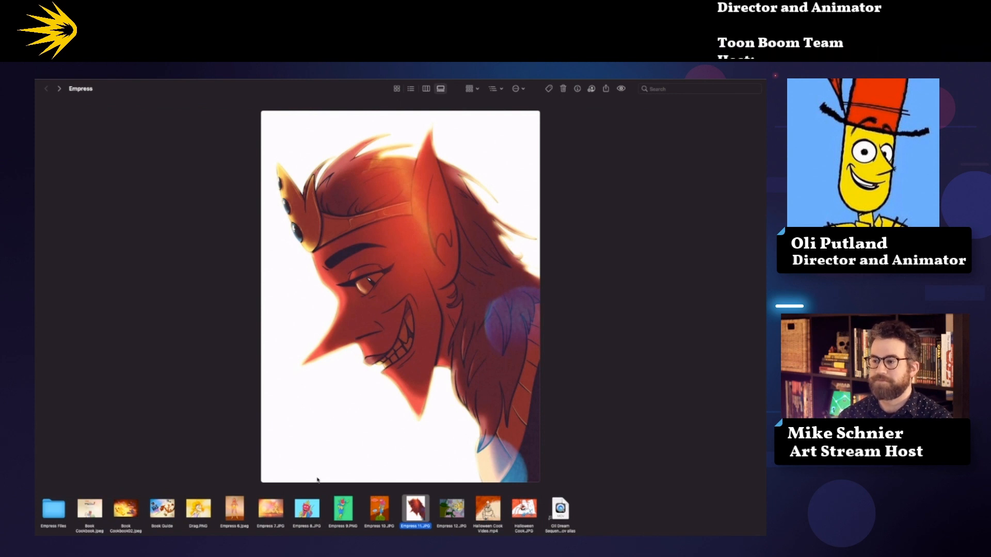
Step: Revisit Empress 9.PNG, Empress 11.JPG, Empress 10.JPG and Empress 12.JPG to compare their drawing styles, finishing on Empress 11.JPG
click(344, 502)
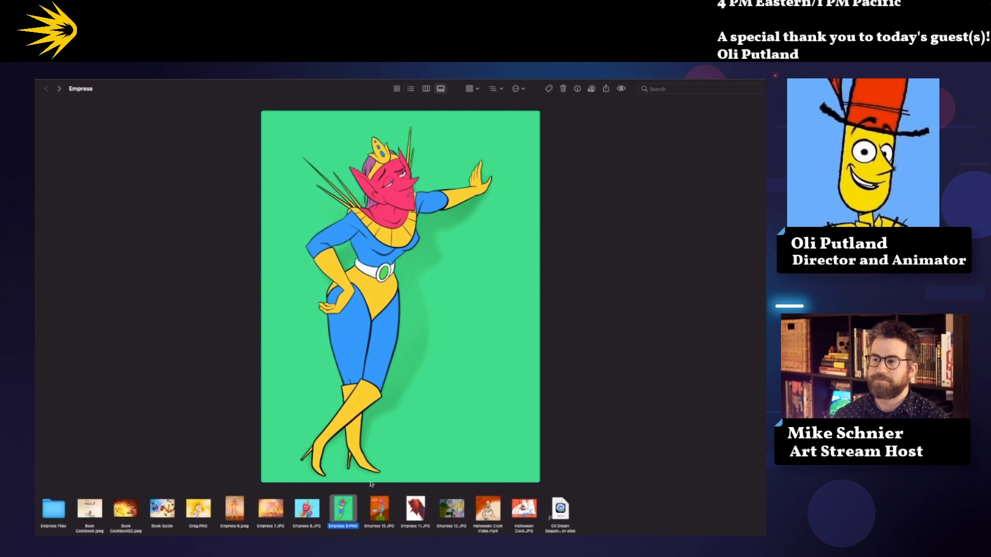
click(416, 509)
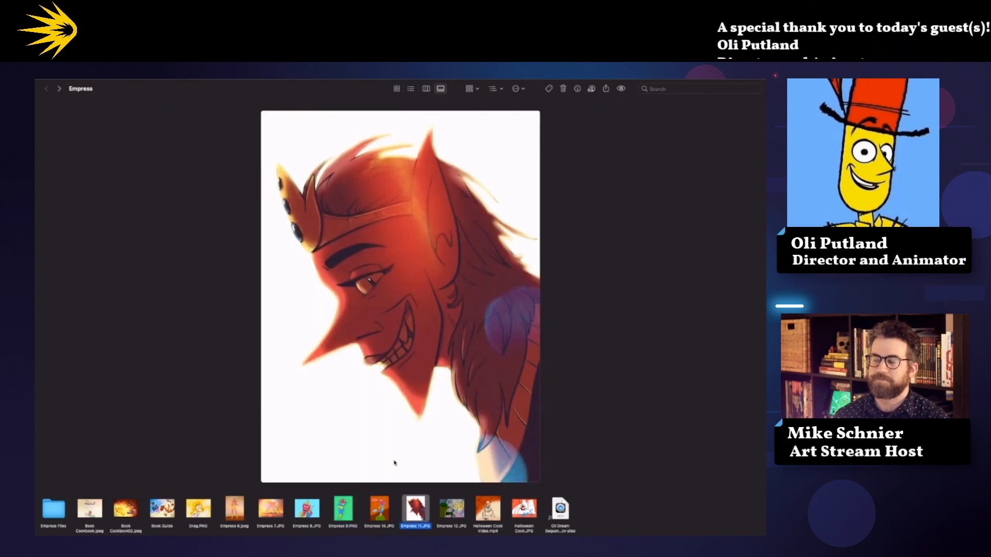
click(388, 509)
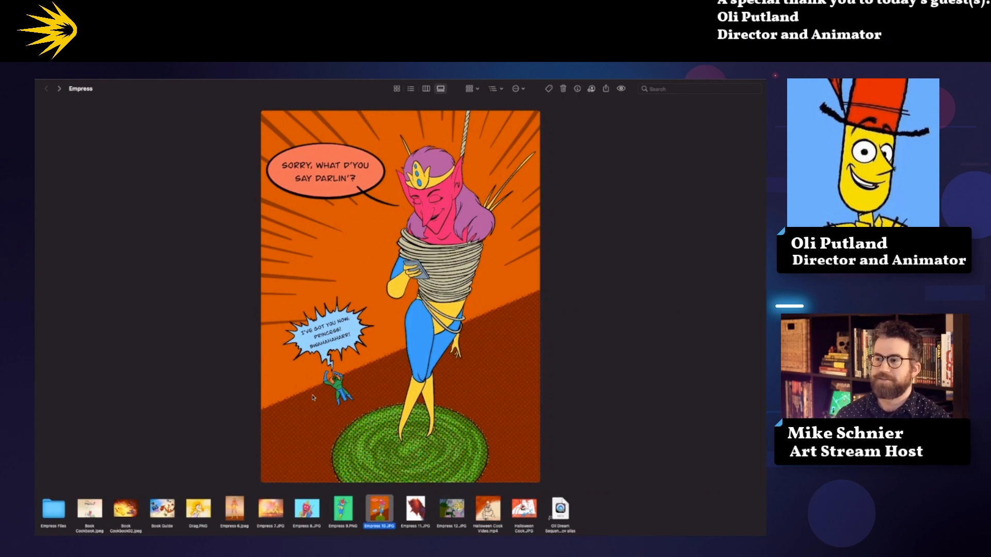
click(449, 503)
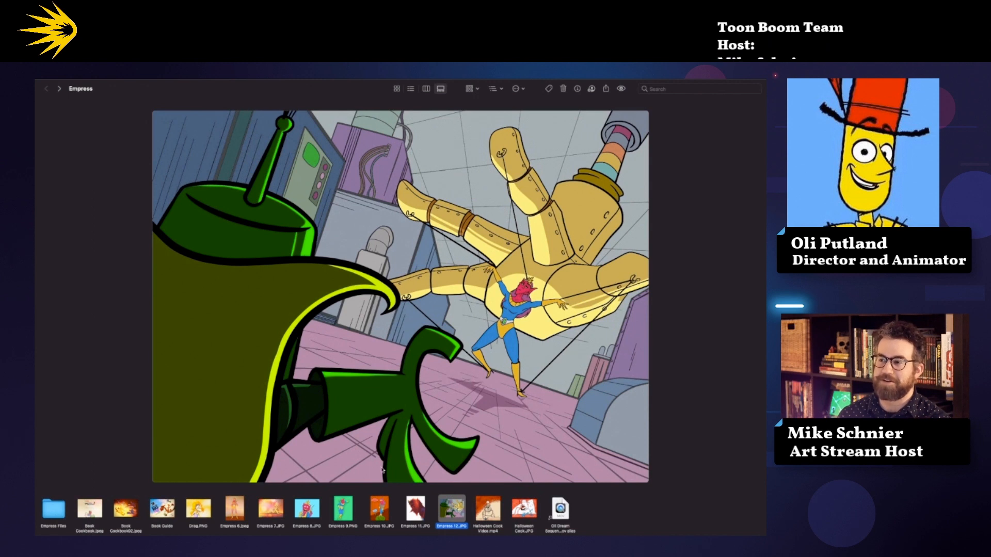
click(343, 508)
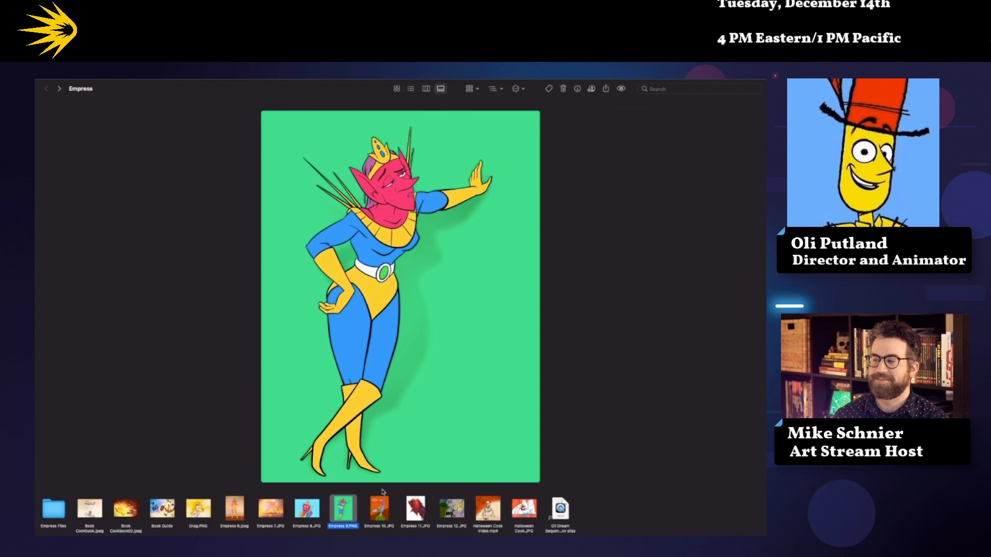
click(415, 509)
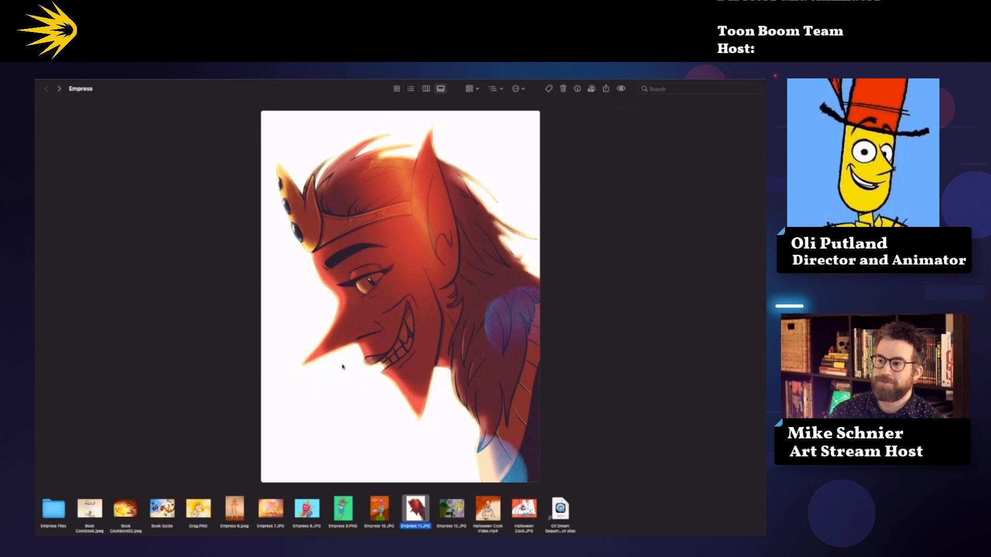
Step: Switch to Harmony and close the Empress_Acting_02 scene without saving its changes
key(ctrl+Right)
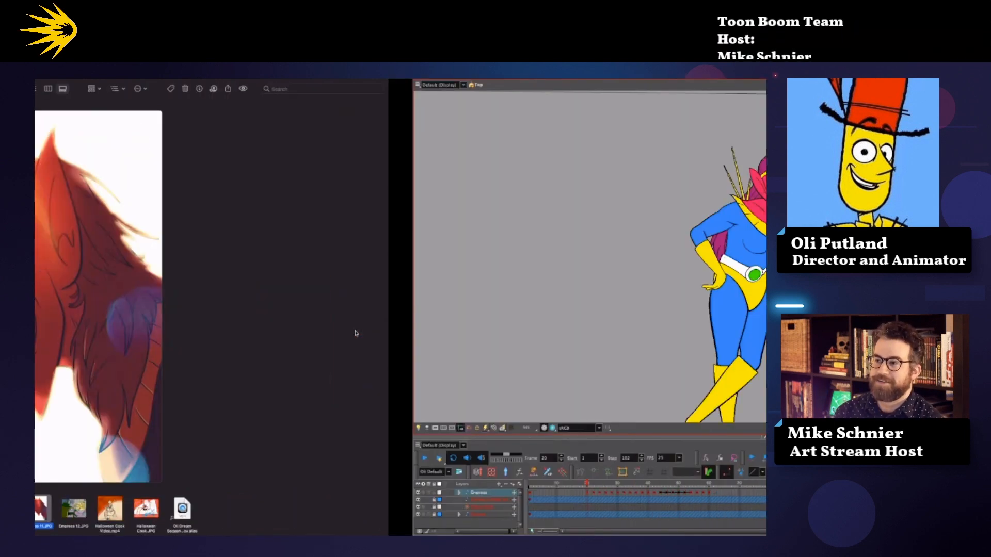
click(117, 83)
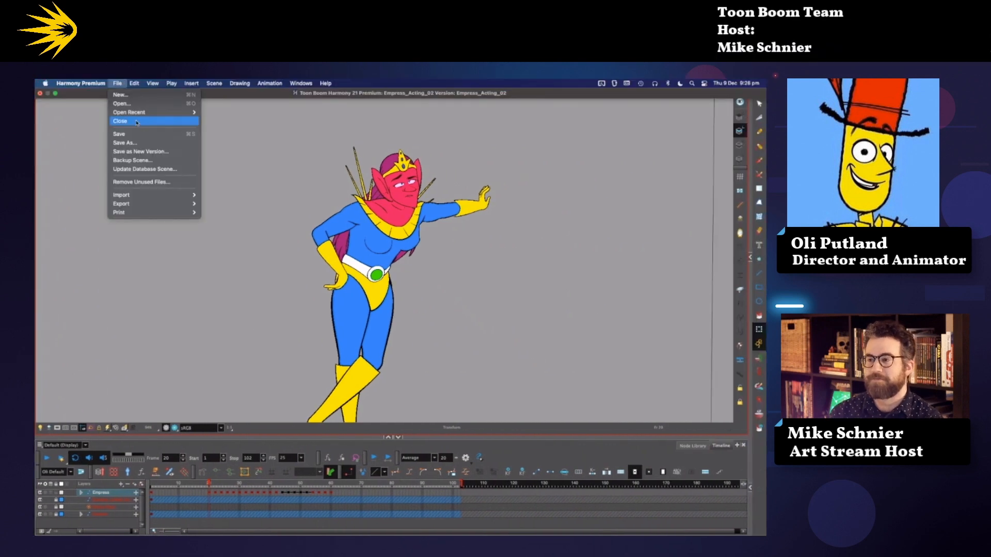
click(137, 121)
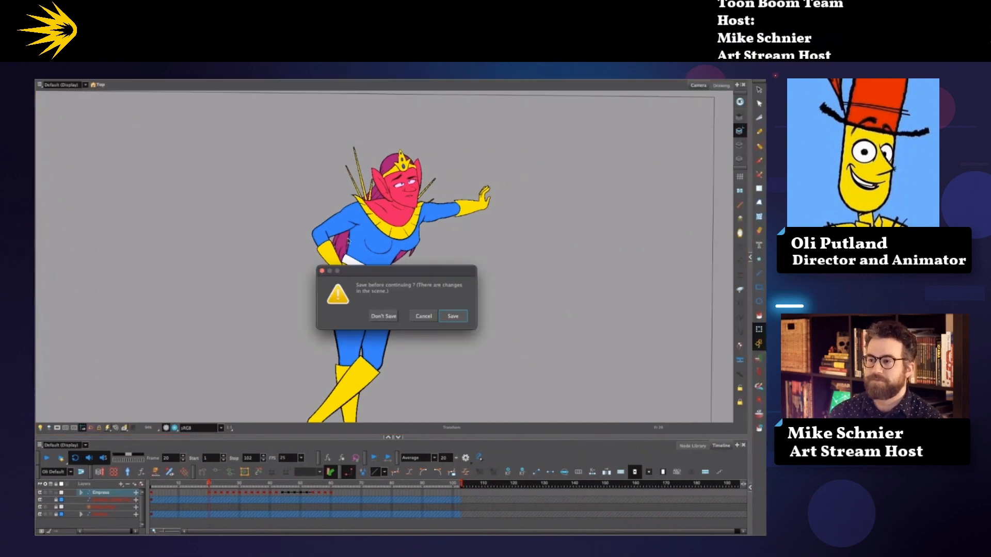
click(392, 317)
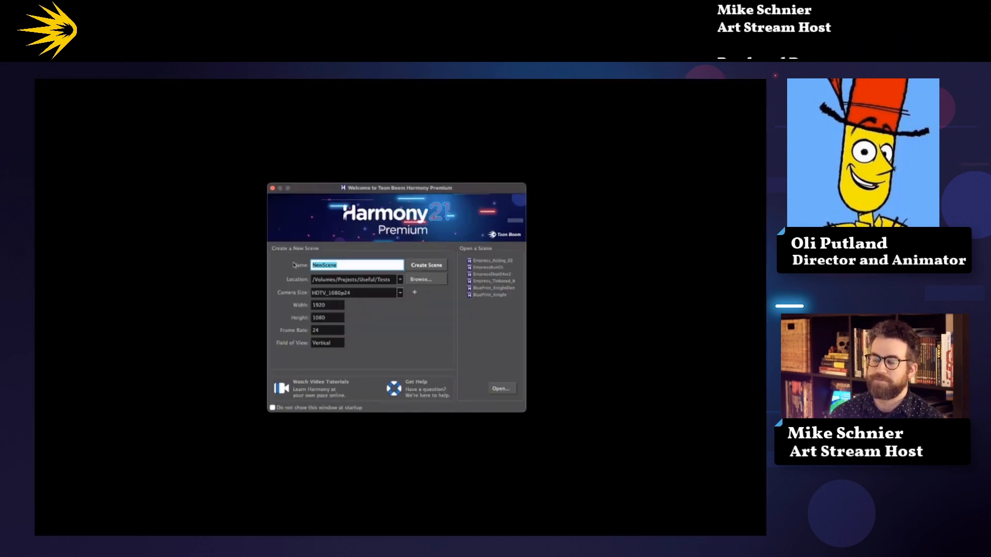
Step: Switch to Finder, go into the Empress Files folder and open the BluePrint_Knight scene in Harmony
key(ctrl+Left)
double_click(47, 509)
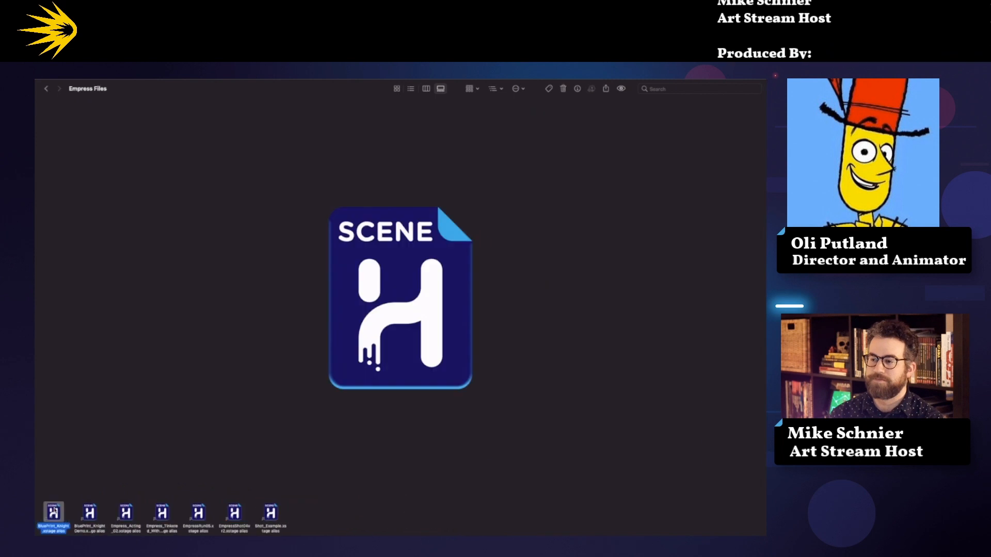
double_click(55, 511)
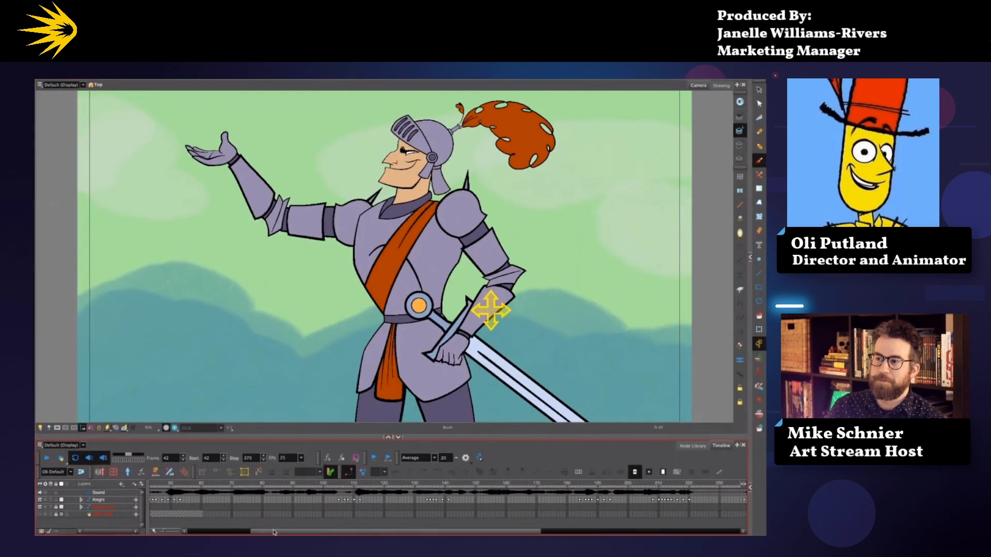
Step: Frame the whole knight scene and play it back from frame 42, muting the Sound layer before replaying
drag(274, 531, 143, 532)
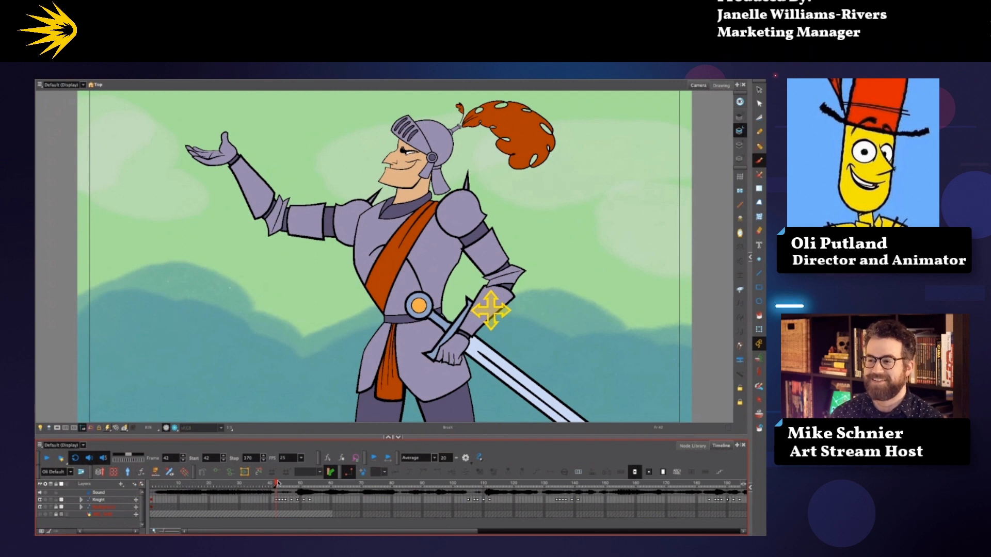
scroll(279, 393, down, 3)
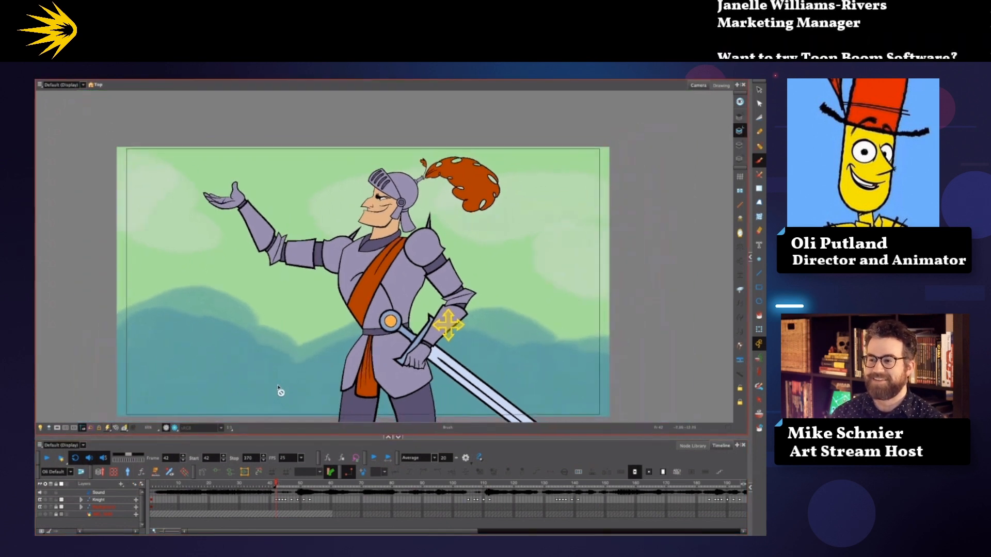
scroll(278, 387, down, 1)
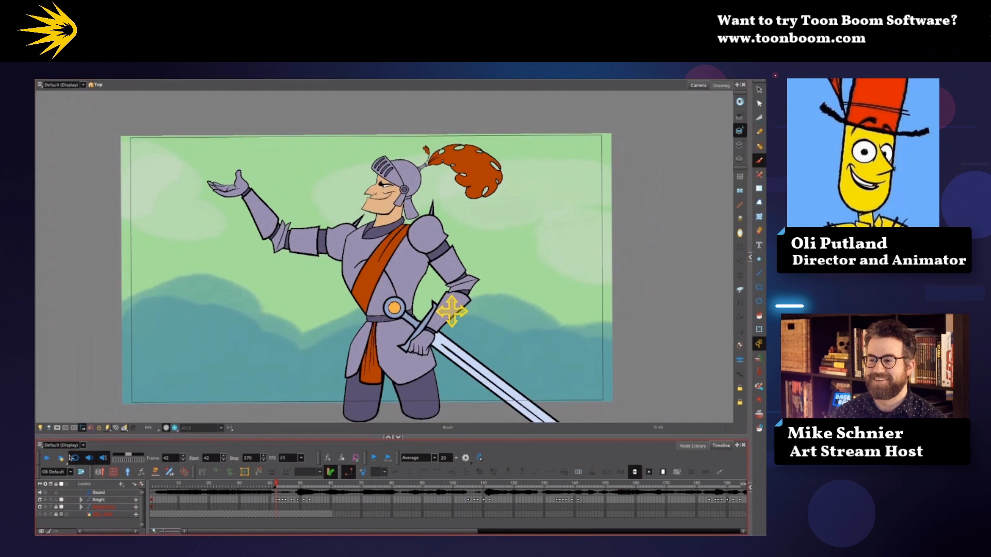
drag(370, 333, 362, 347)
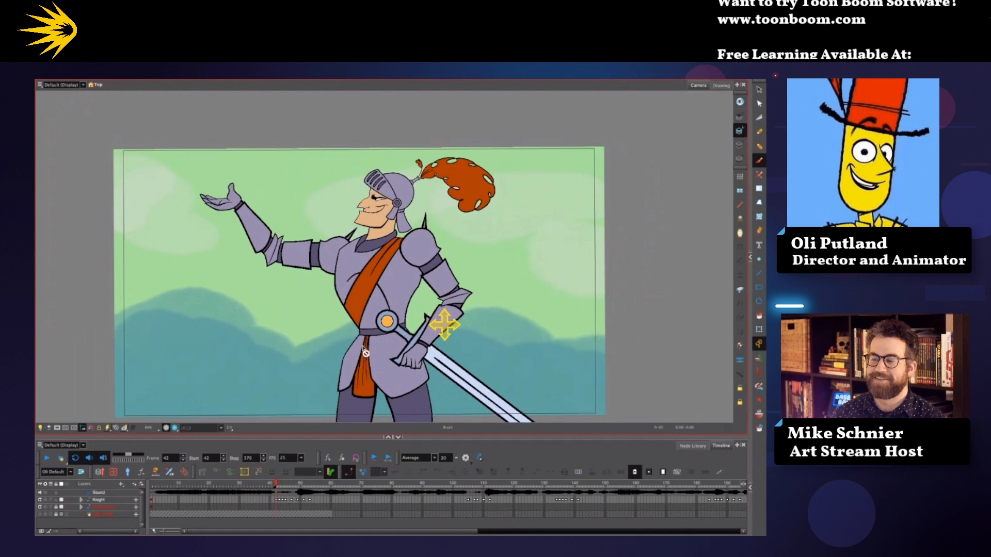
key(Return)
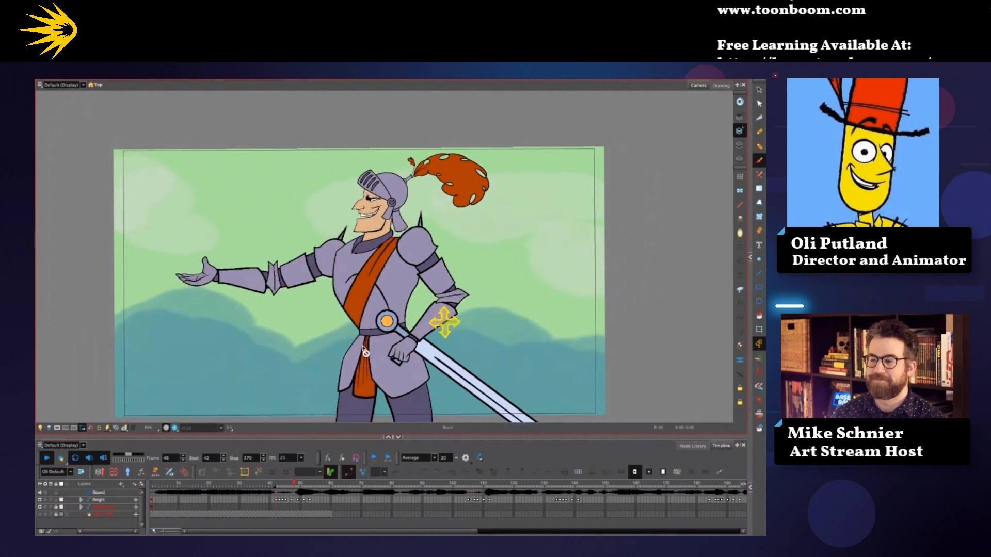
key(Return)
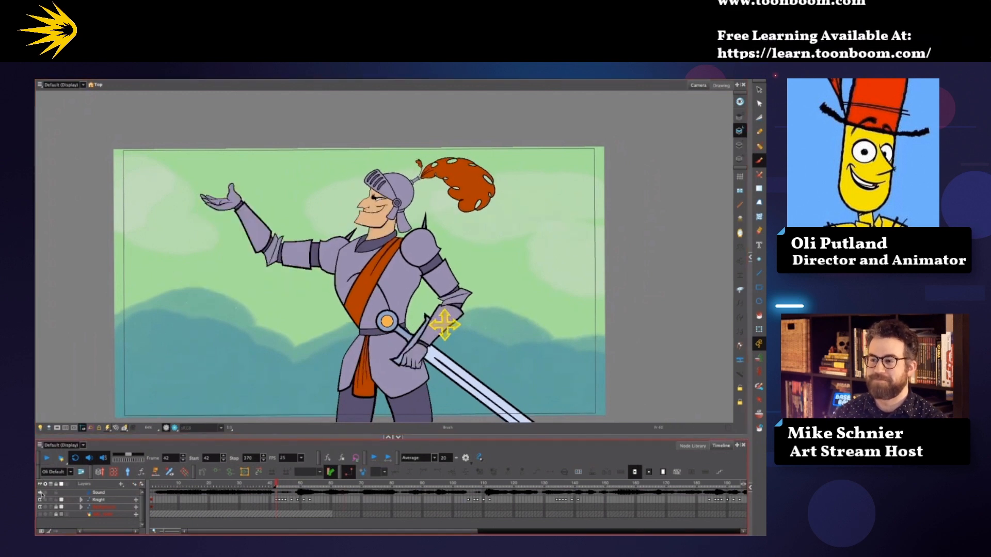
key(Return)
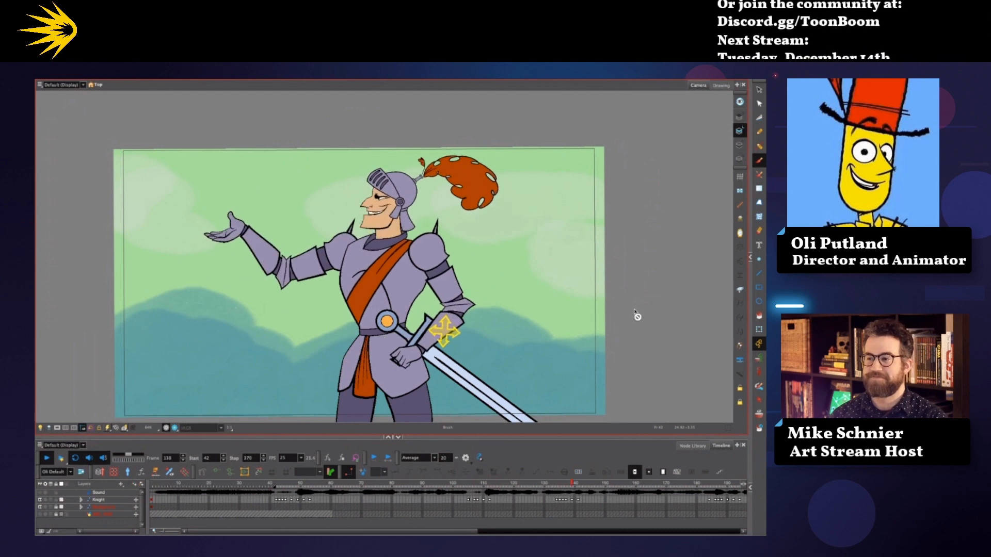
Step: Check the knight's pose at frame 365 near the end of the timeline and move the playhead to frame 230
drag(474, 531, 717, 518)
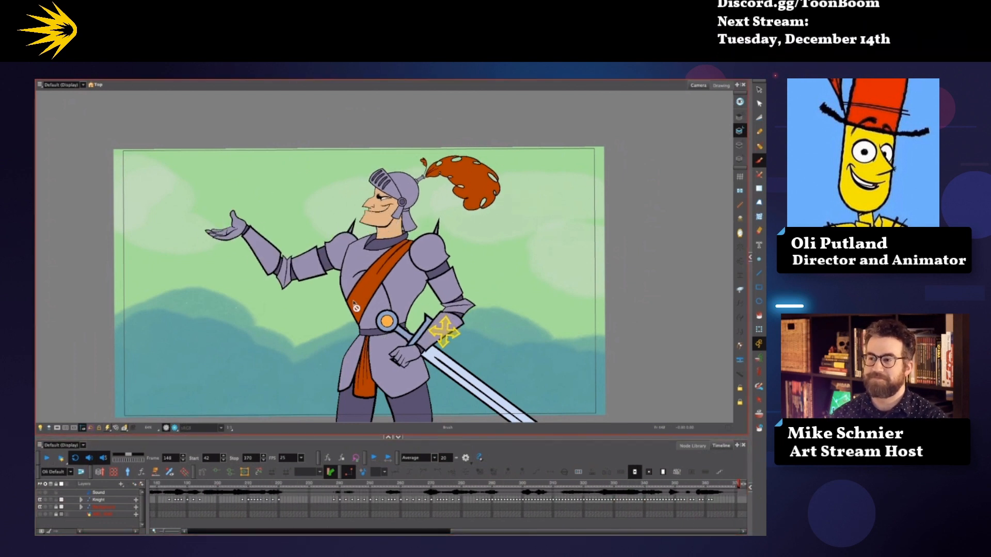
click(722, 485)
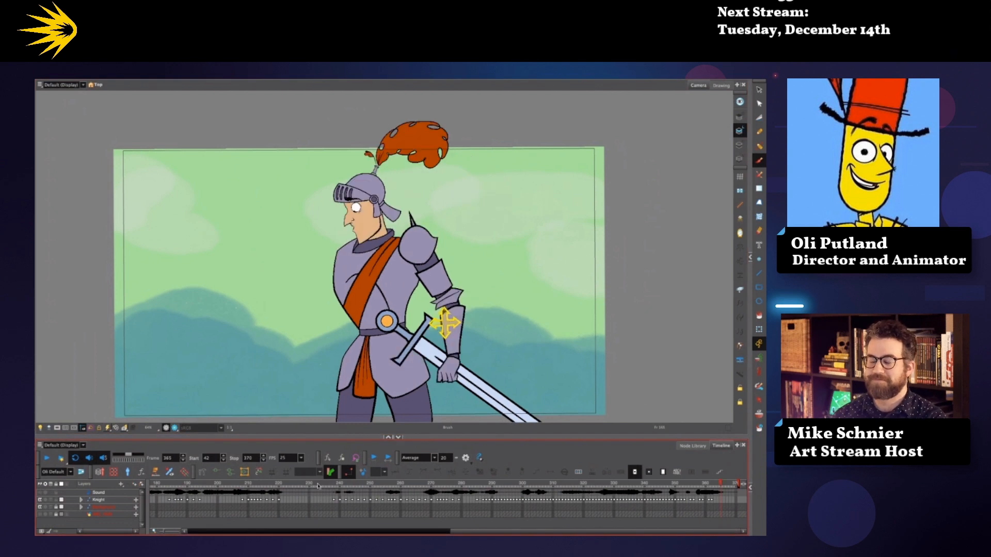
click(308, 485)
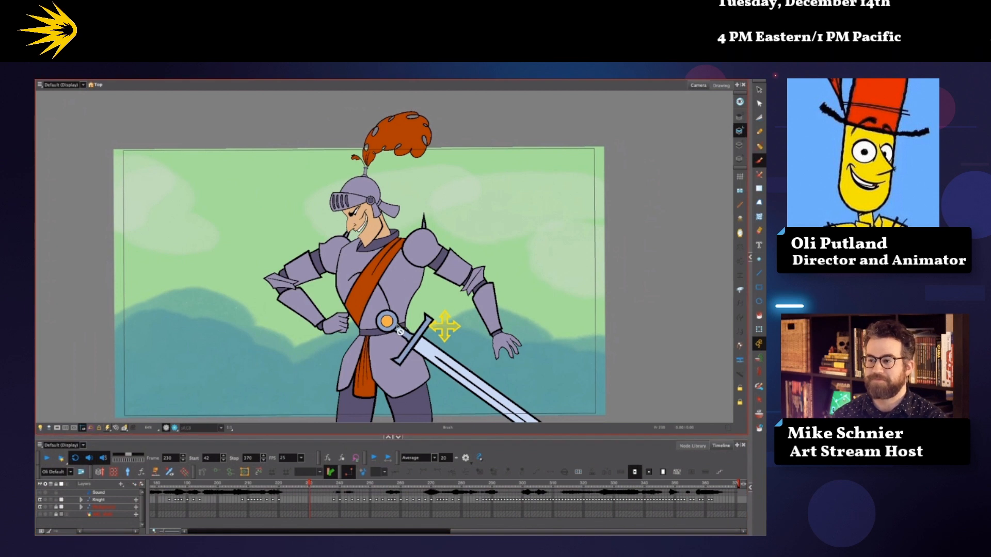
Step: Activate the Transform tool and show a widened Node View beside the camera view
click(759, 329)
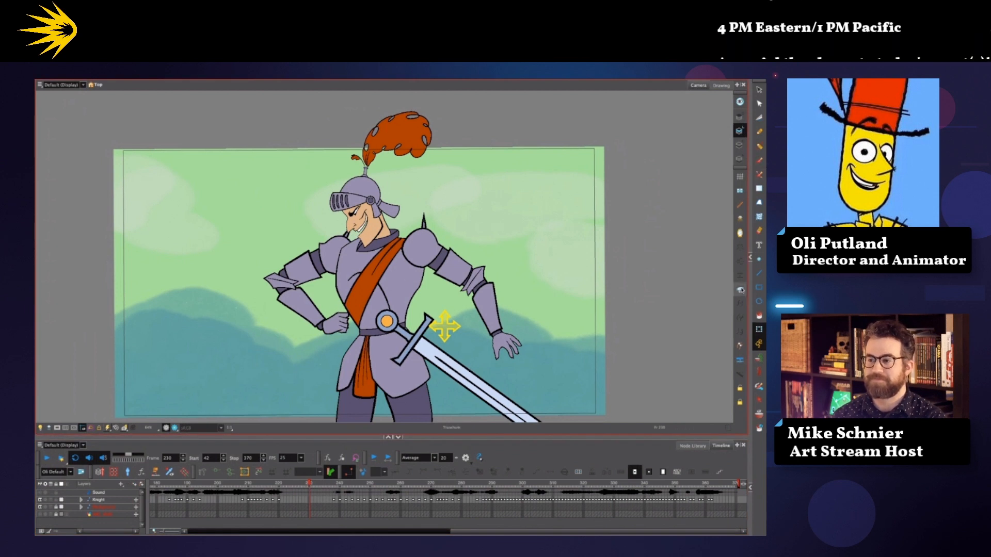
click(750, 257)
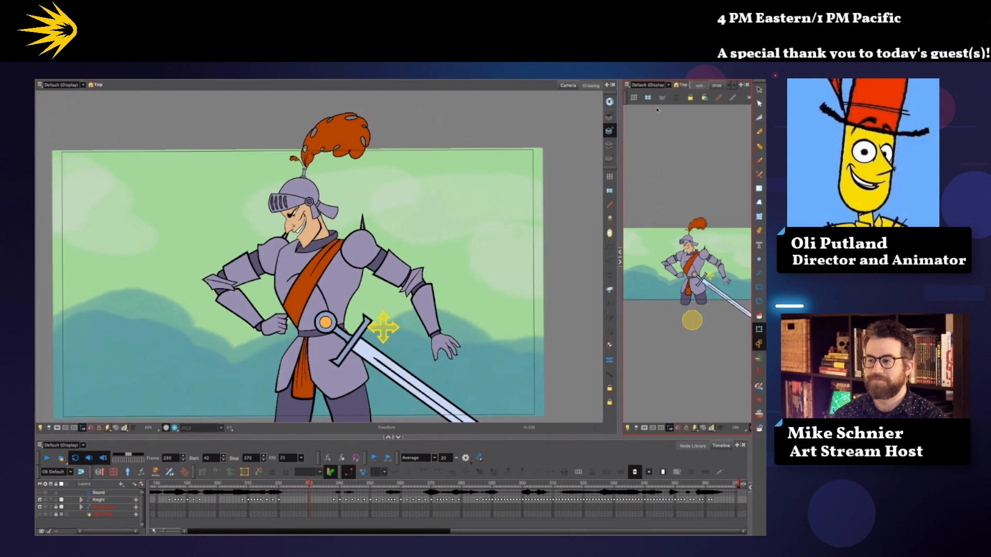
click(701, 86)
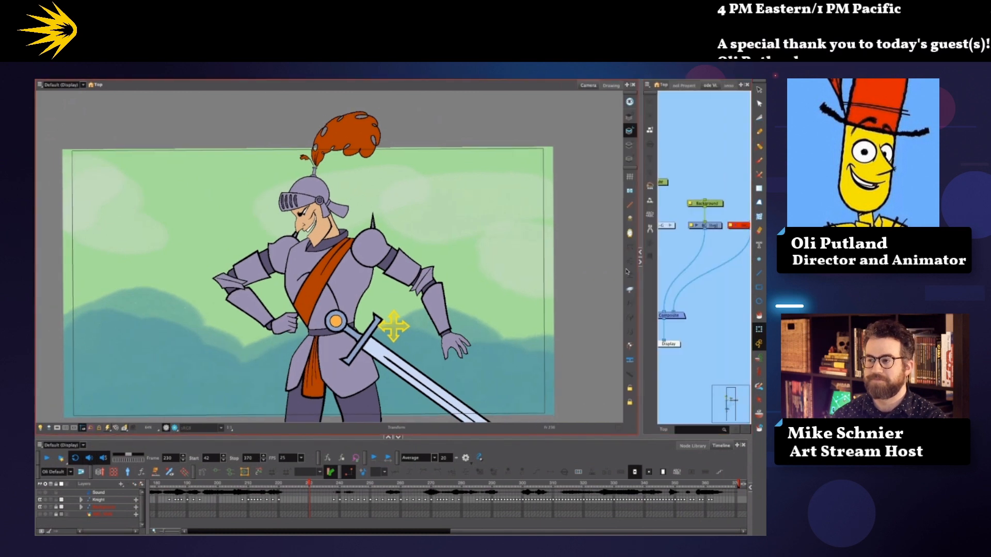
drag(641, 227, 520, 227)
Step: Go into the Knight-G group and its Upper subgroup in the node network, and select the upper part of the knight's bent arm
click(614, 225)
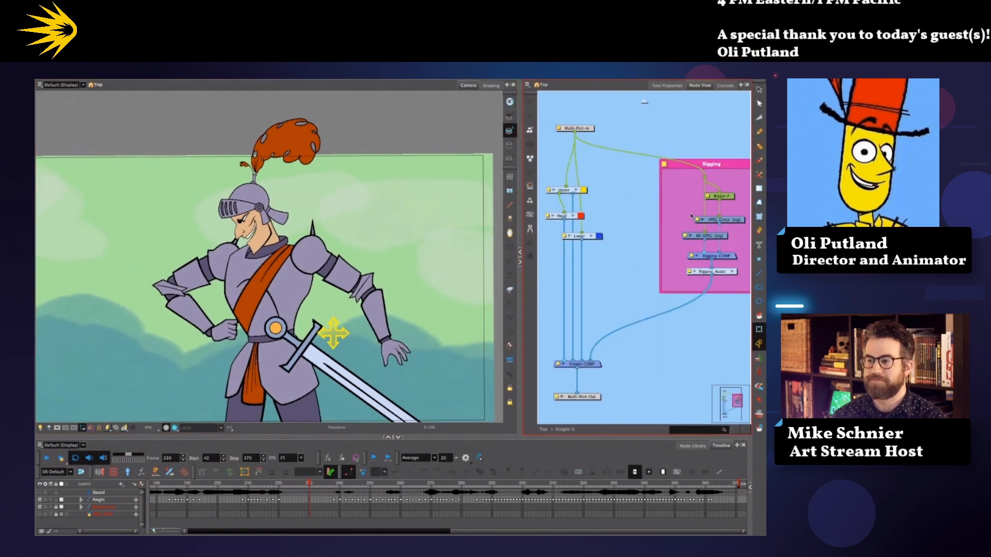
drag(605, 276, 590, 283)
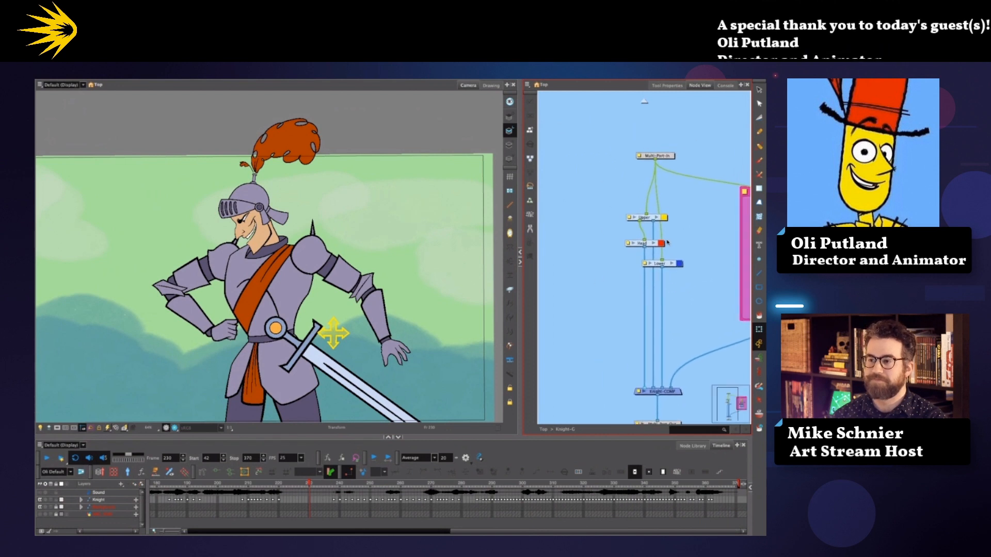
click(657, 217)
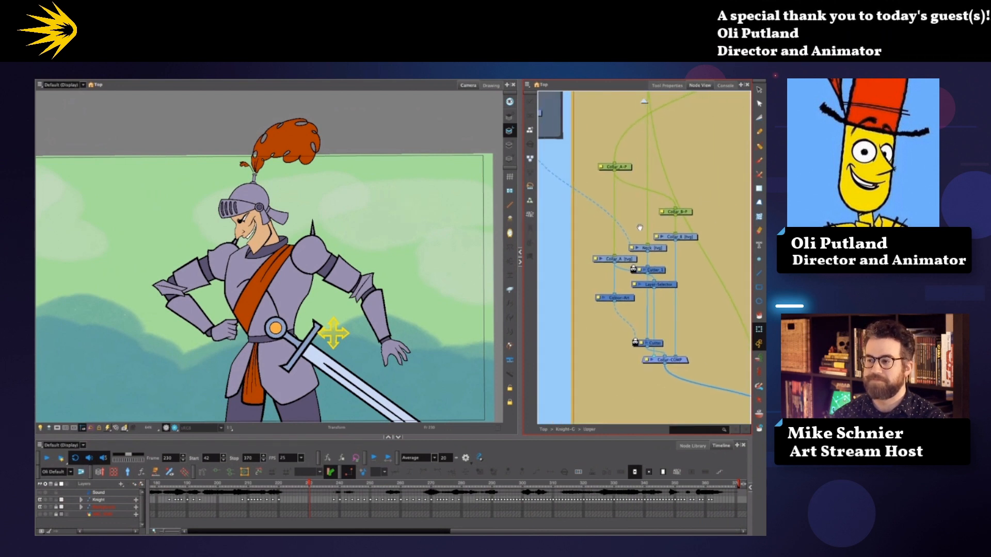
click(212, 292)
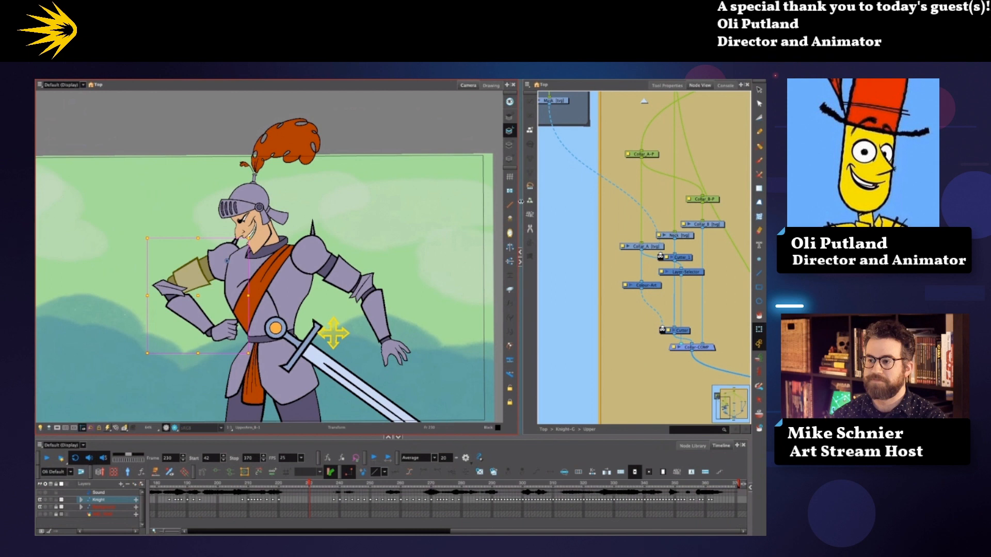
click(530, 144)
click(634, 218)
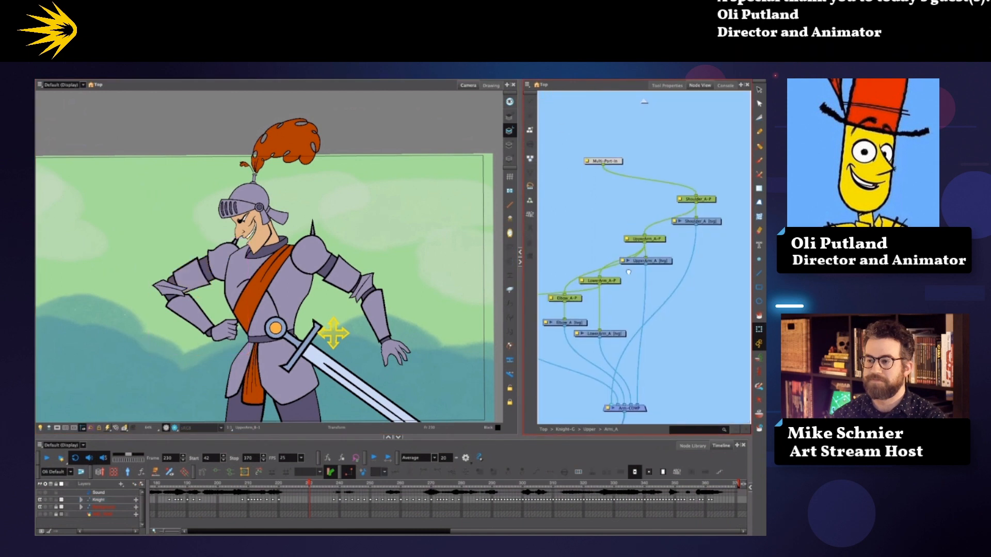
click(694, 234)
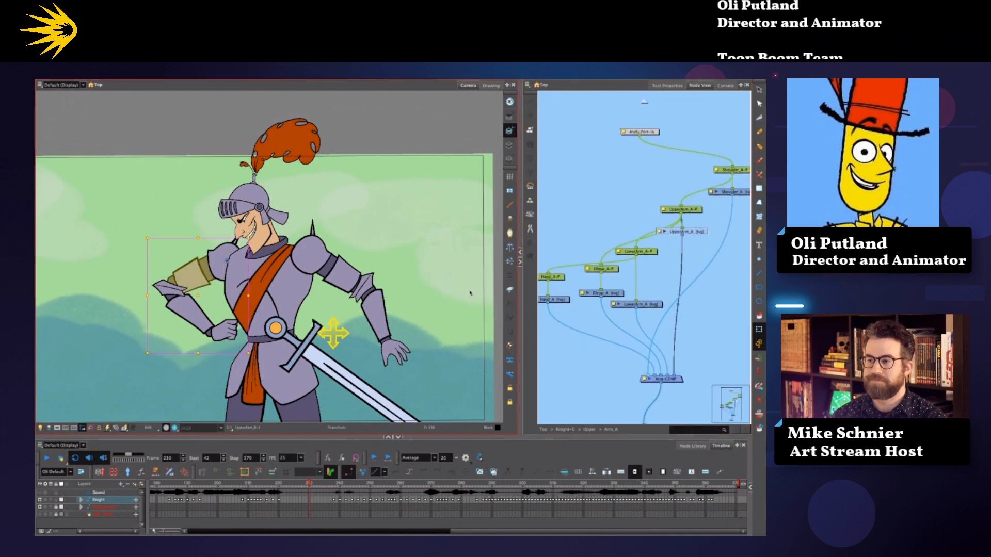
drag(209, 391, 272, 380)
click(667, 85)
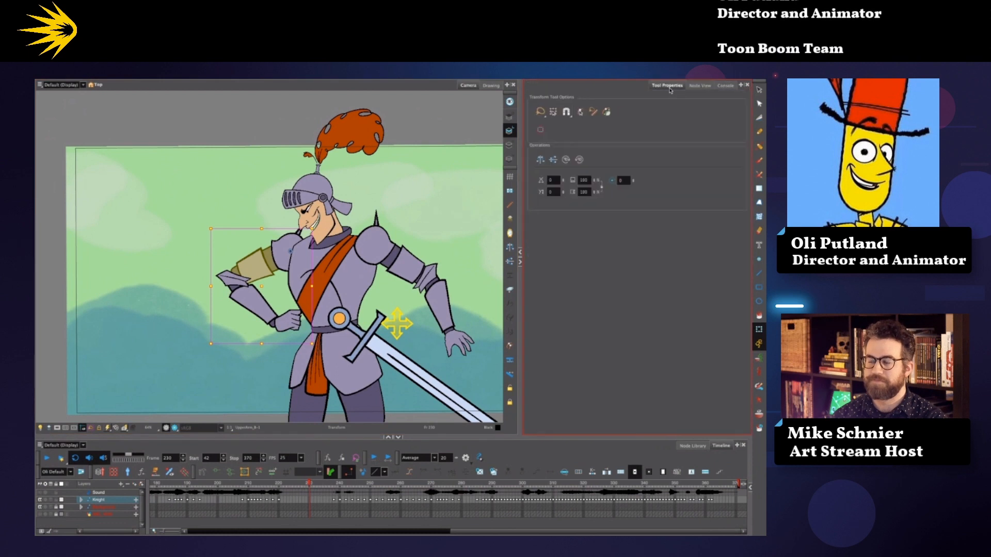
click(203, 472)
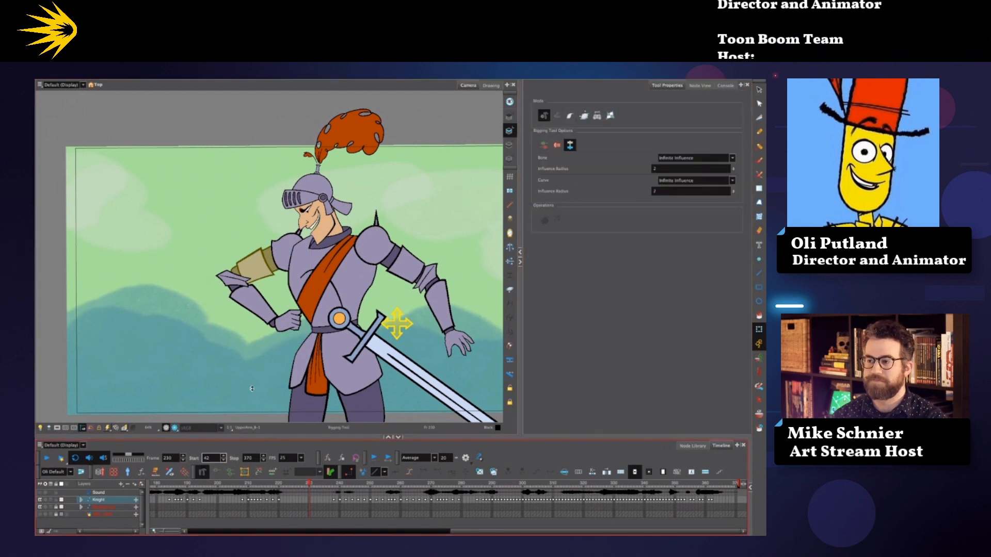
click(700, 86)
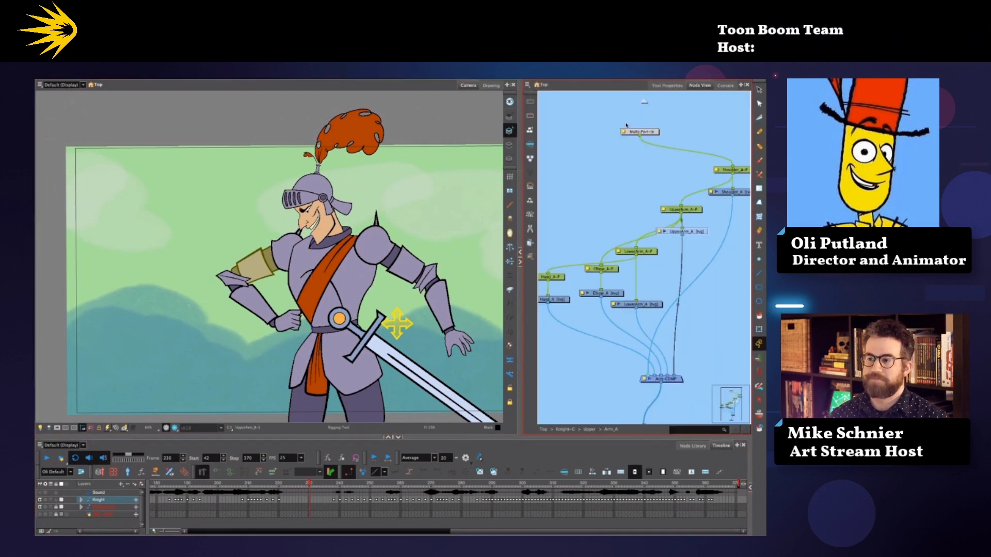
scroll(327, 266, up, 2)
drag(360, 247, 437, 262)
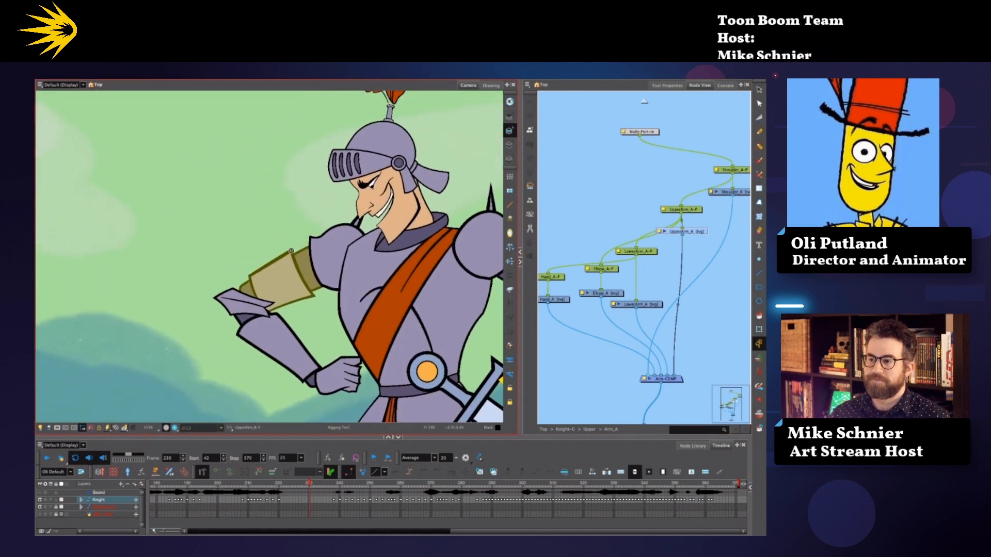
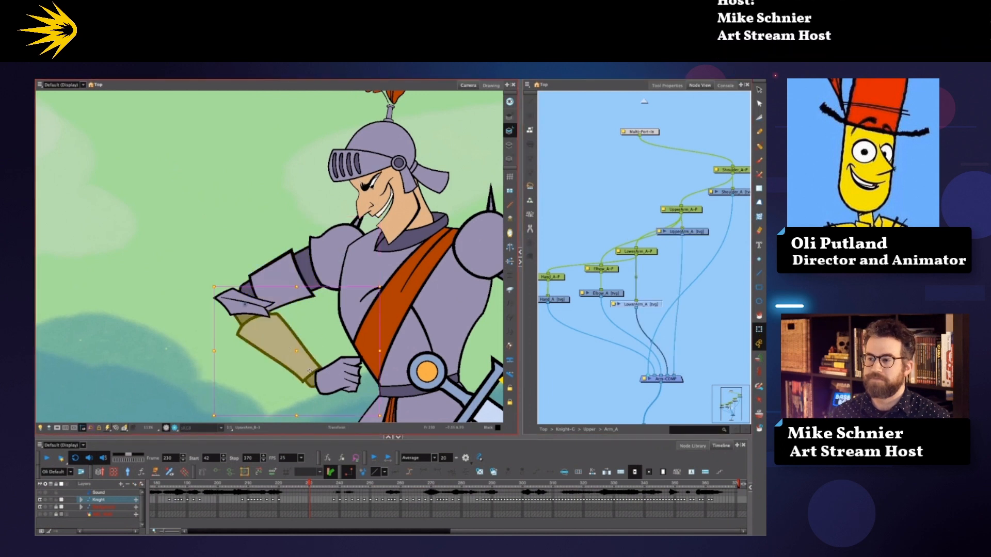
Step: Build a closed curve deformation envelope around the knight's breastplate with the Rigging tool
drag(371, 305, 317, 299)
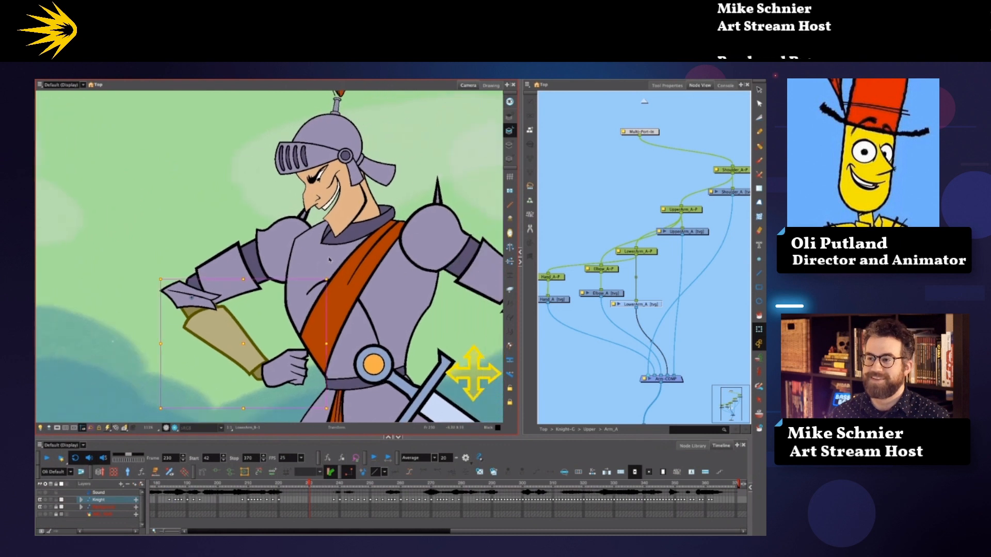
click(404, 276)
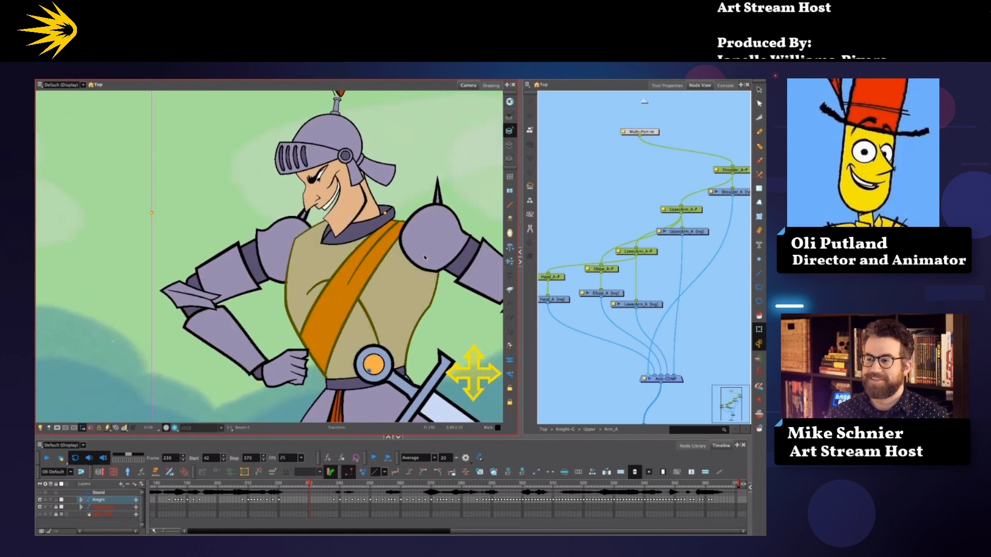
click(203, 473)
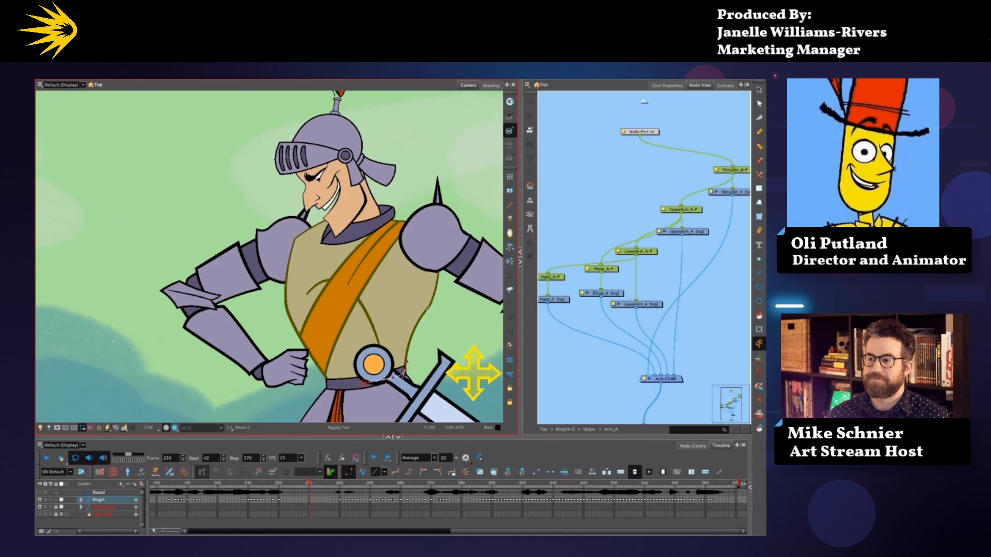
drag(407, 327, 407, 325)
drag(431, 229, 439, 248)
drag(316, 224, 314, 222)
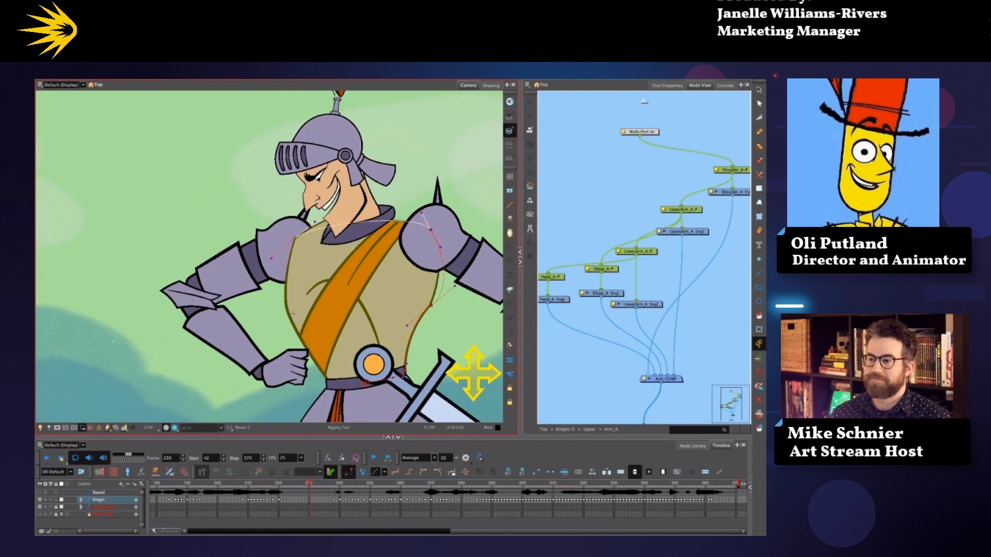
drag(283, 292, 293, 340)
click(330, 384)
click(365, 383)
drag(343, 397, 338, 391)
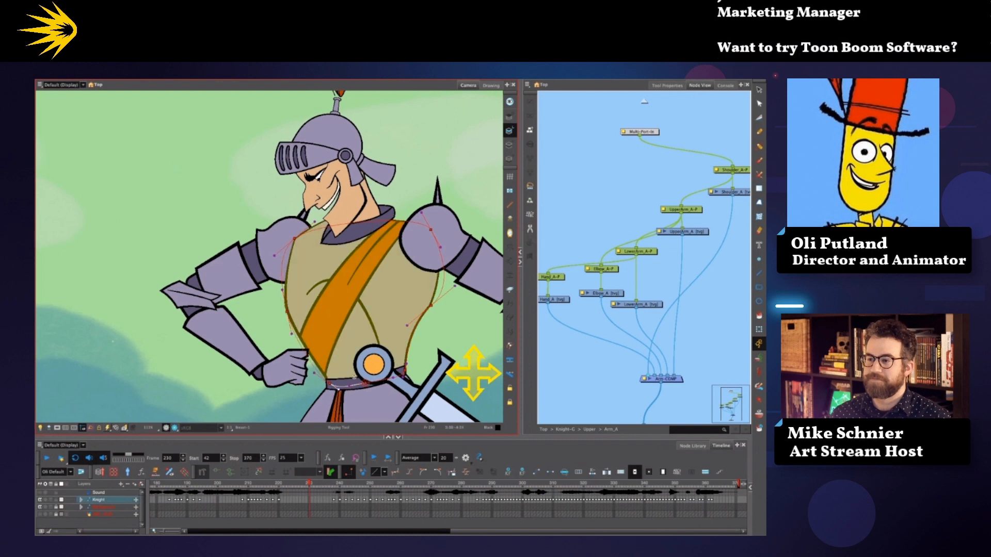
Step: Refine the breastplate envelope's curve handles along both sides so they follow the armour outline
drag(454, 286, 440, 290)
drag(417, 331, 427, 307)
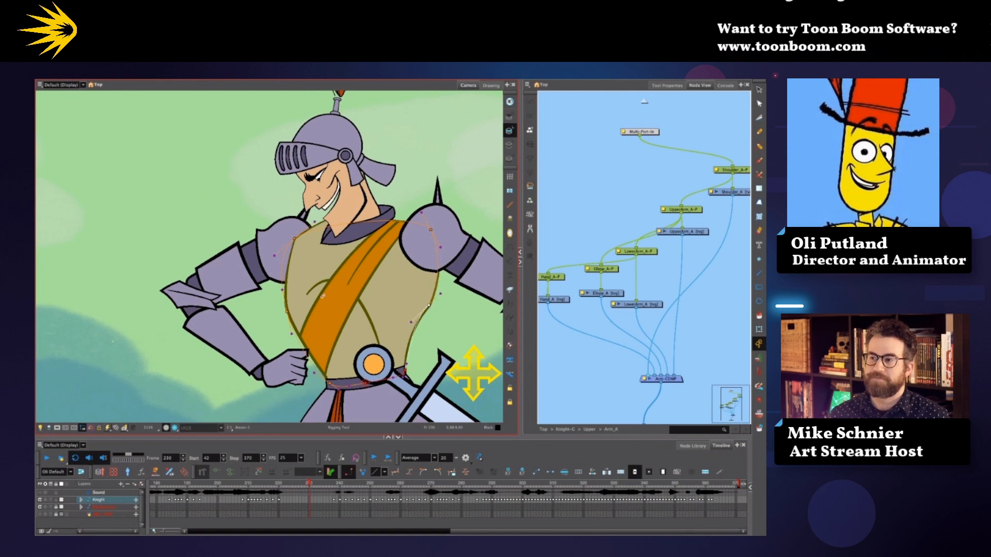
drag(276, 253, 286, 252)
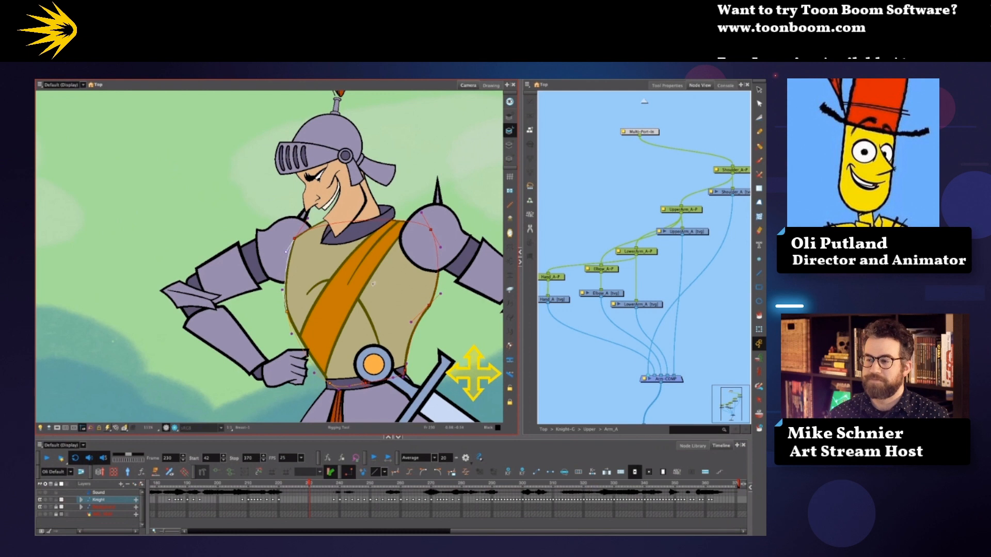
Step: Locate the breastplate's deformation nodes and add a Weighted Deform node below the curve chain
key(shift+t)
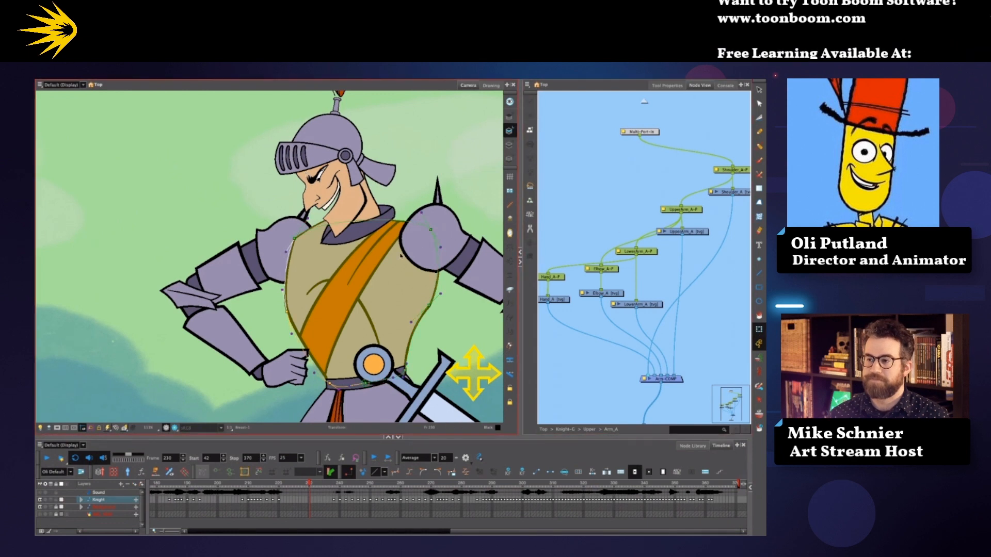
click(431, 230)
key(o)
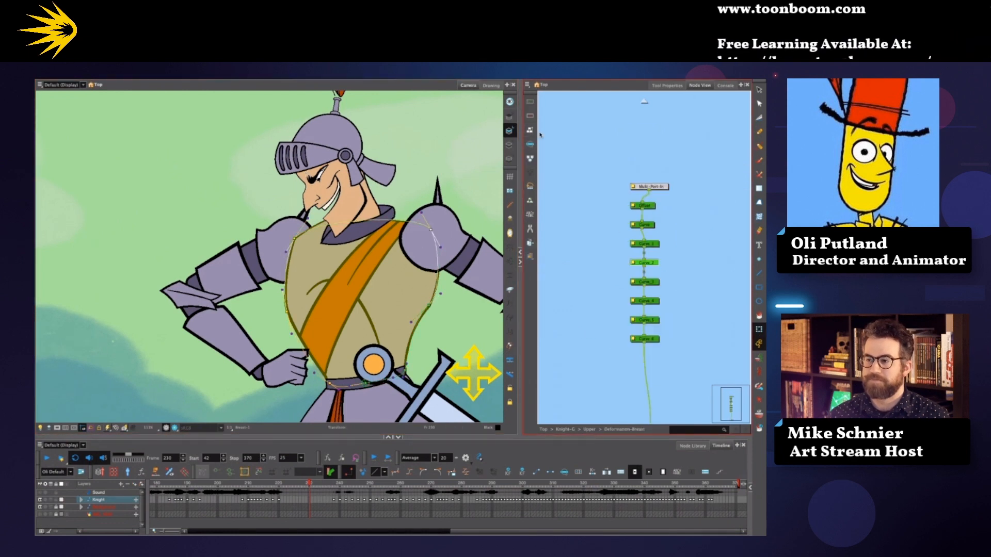
drag(639, 362, 613, 281)
click(593, 306)
key(Return)
text(weigh)
click(649, 316)
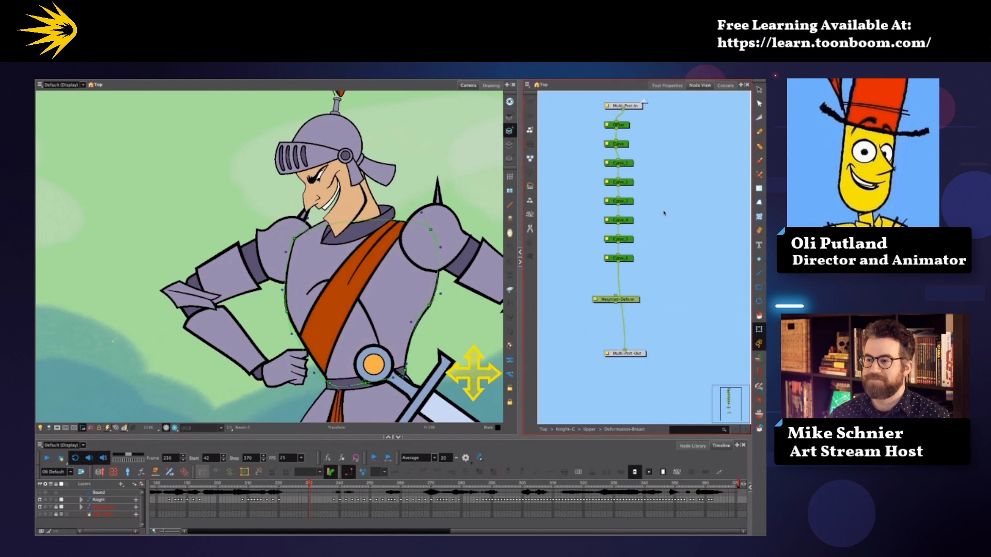
Step: Wire the last curve and Multi-Port-In into the Weighted Deform node and connect its output to Multi-Port-Out
drag(630, 300, 673, 290)
drag(623, 110, 665, 298)
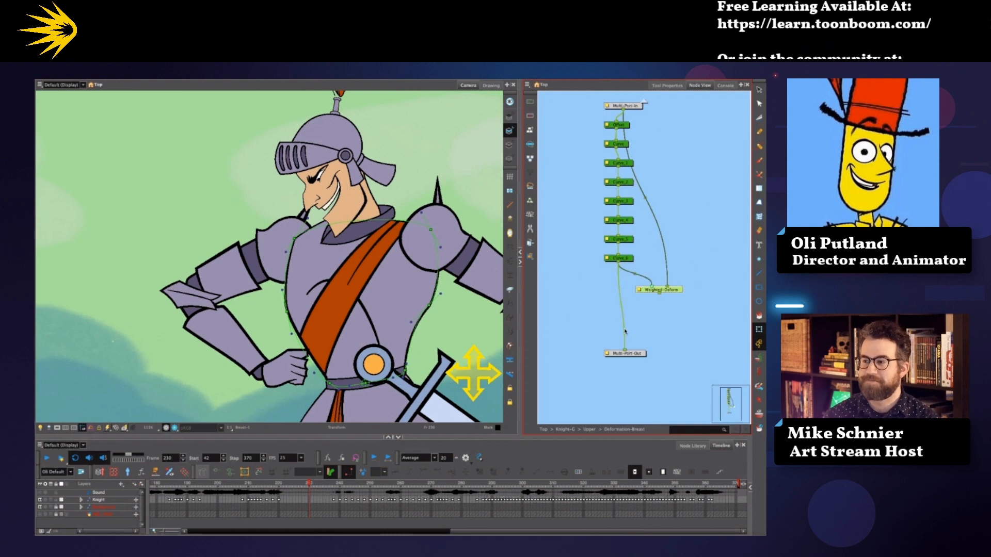
drag(626, 333, 659, 293)
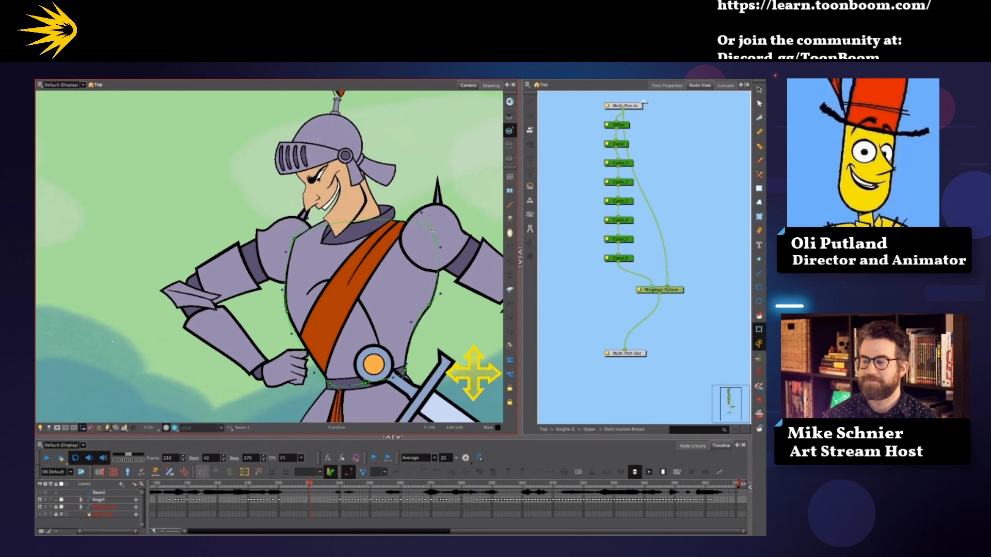
Step: Deform the breastplate by moving its control points at the shoulder and near the waist
mouse_move(431, 229)
mouse_down()
mouse_move(412, 216)
mouse_move(419, 221)
mouse_up()
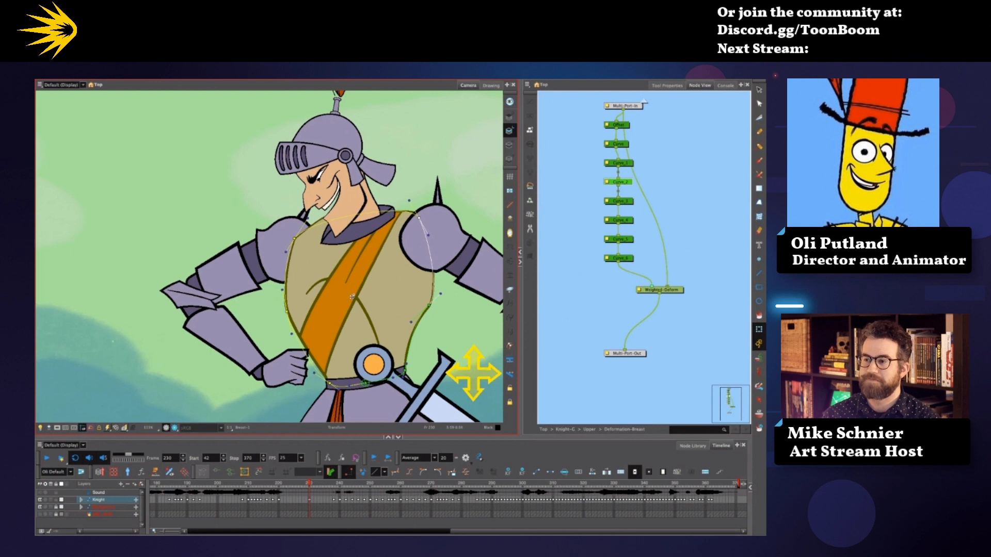
drag(287, 312, 310, 331)
drag(331, 278, 378, 266)
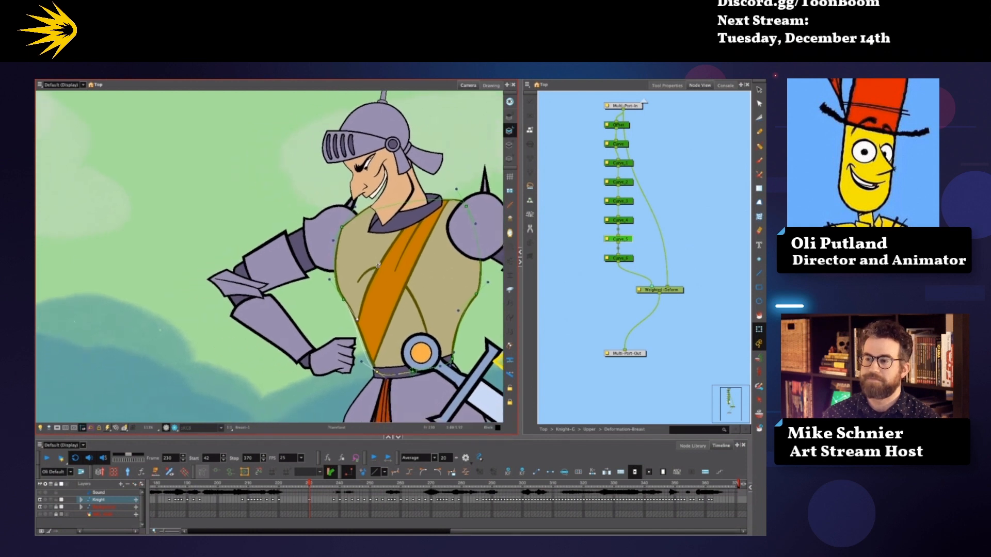
Step: Draw a closed curve deformation envelope around the upper arm of the bent arm and display its controls
click(289, 272)
drag(311, 266, 272, 267)
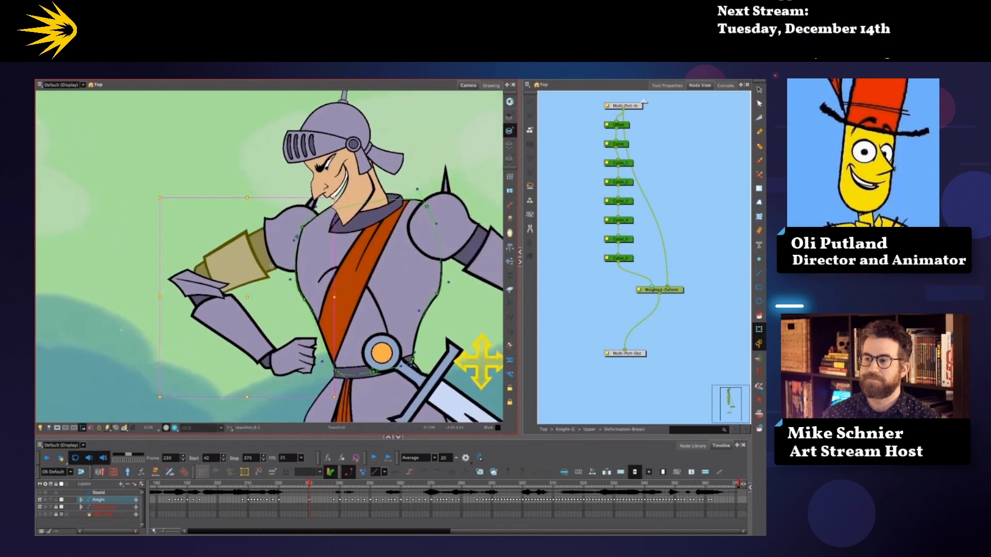
click(202, 471)
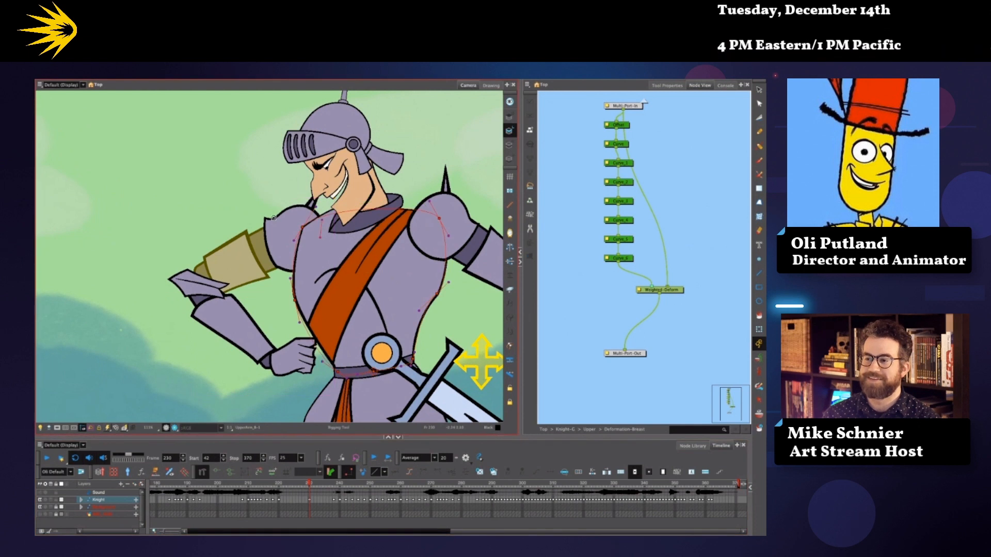
key(ctrl+z)
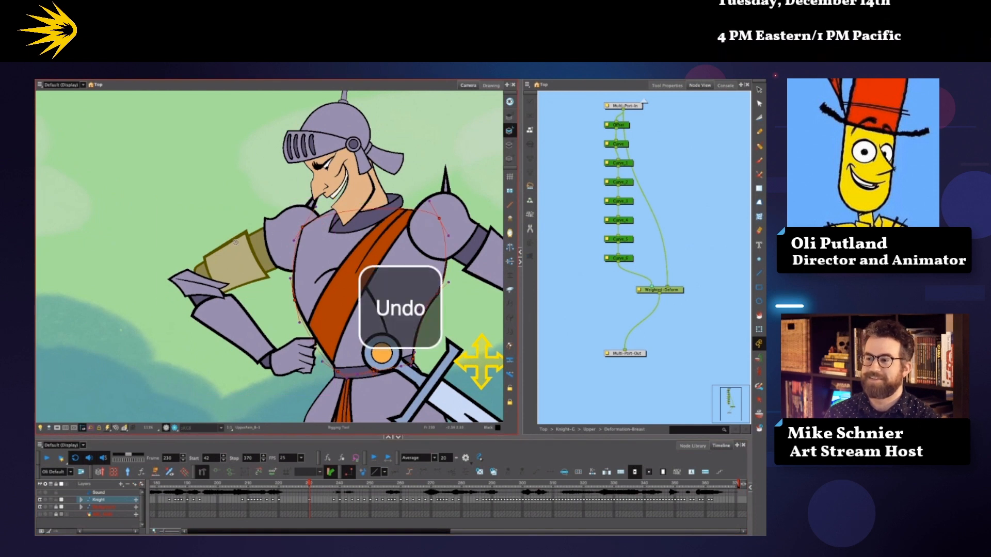
drag(231, 238, 210, 251)
drag(196, 284, 201, 305)
drag(252, 281, 270, 273)
drag(287, 231, 295, 250)
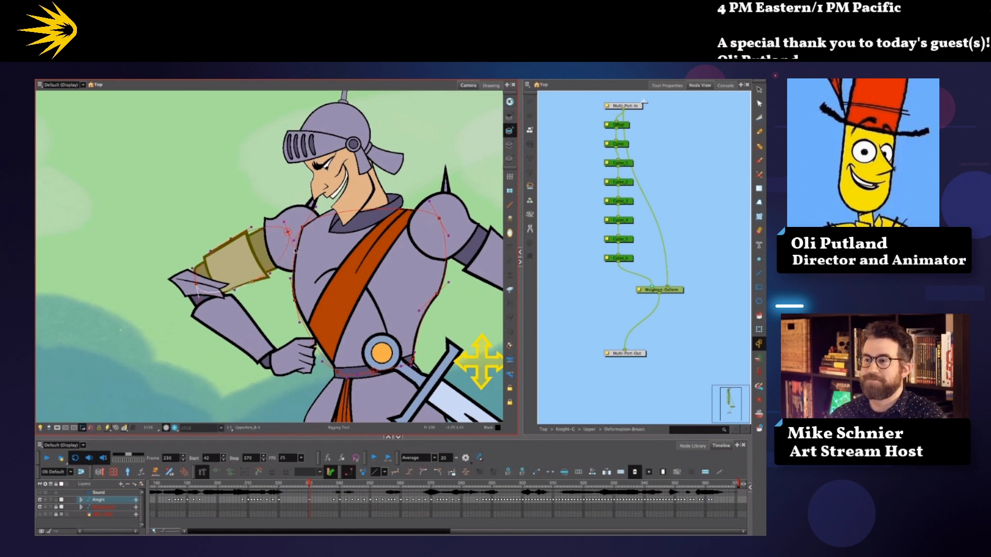
key(Escape)
key(shift+2)
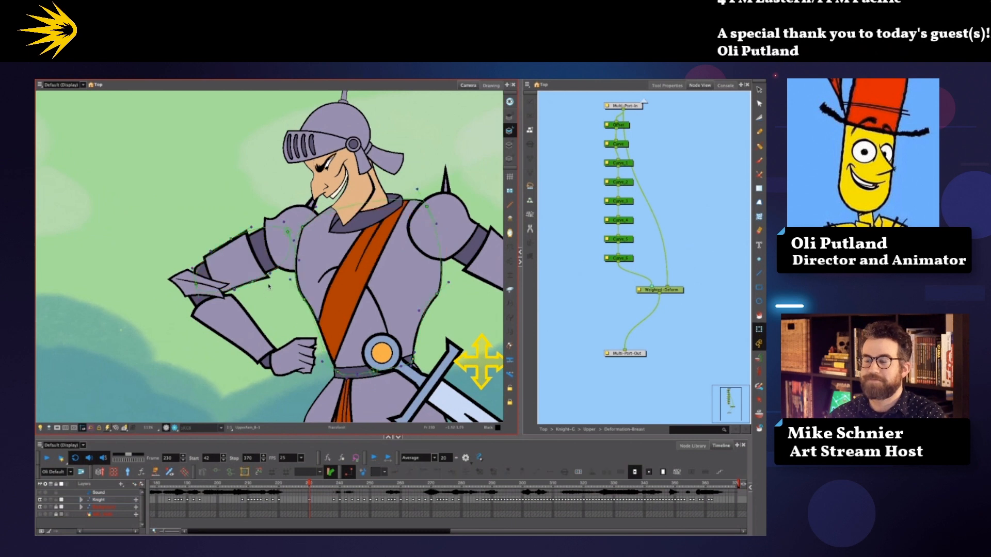
Step: Test the upper arm envelope by moving its elbow-end and underside points, and undo the moves
scroll(269, 290, down, 2)
click(242, 275)
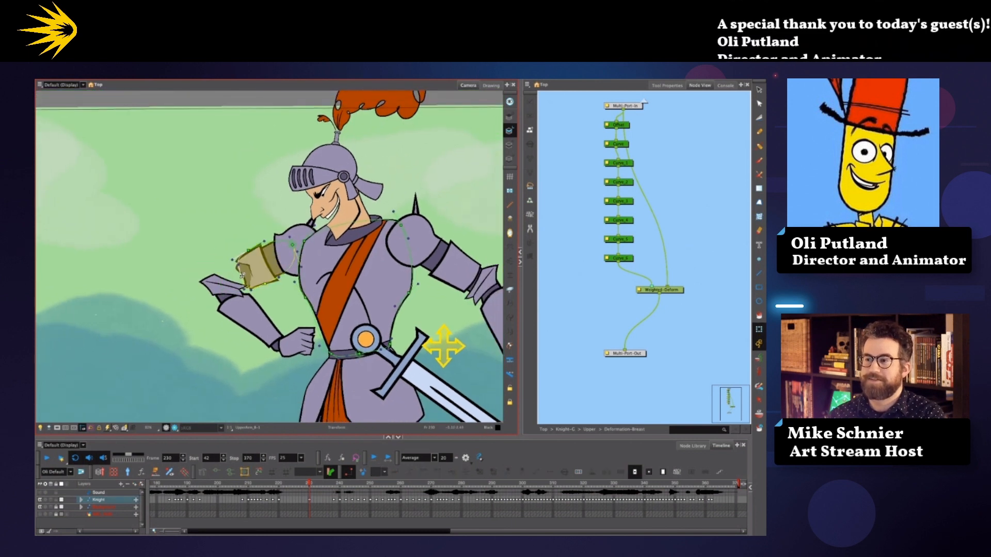
drag(242, 275, 221, 282)
key(ctrl+z)
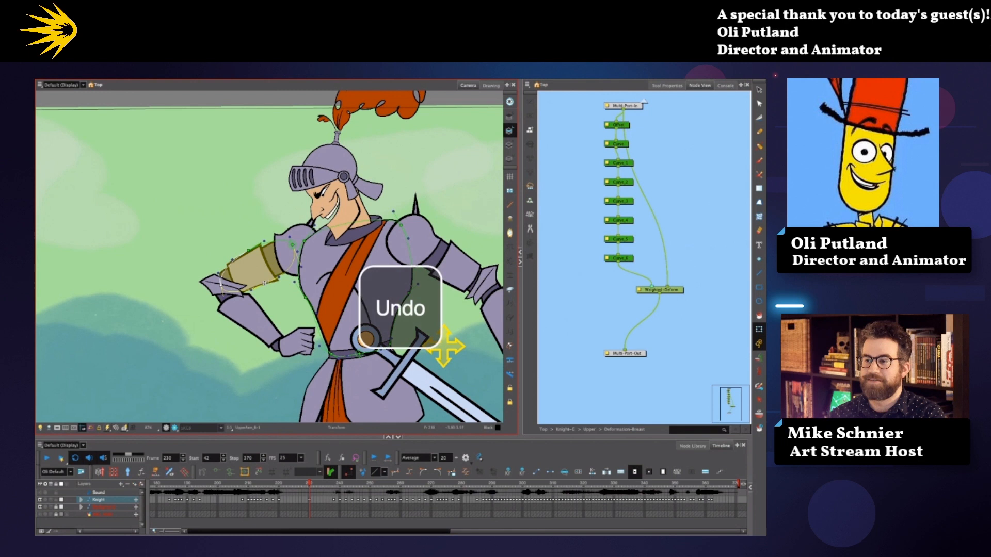
key(ctrl+z)
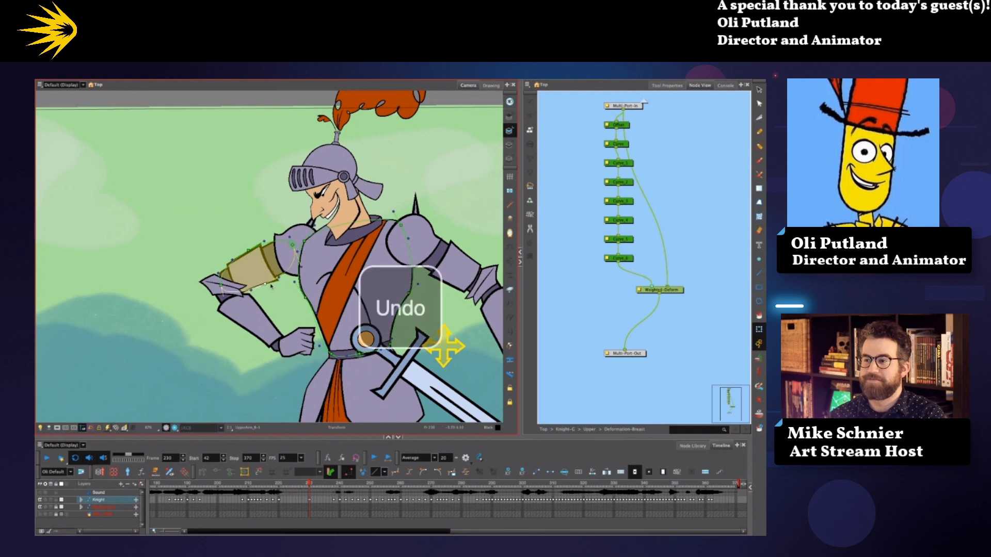
drag(279, 275, 281, 277)
key(ctrl+z)
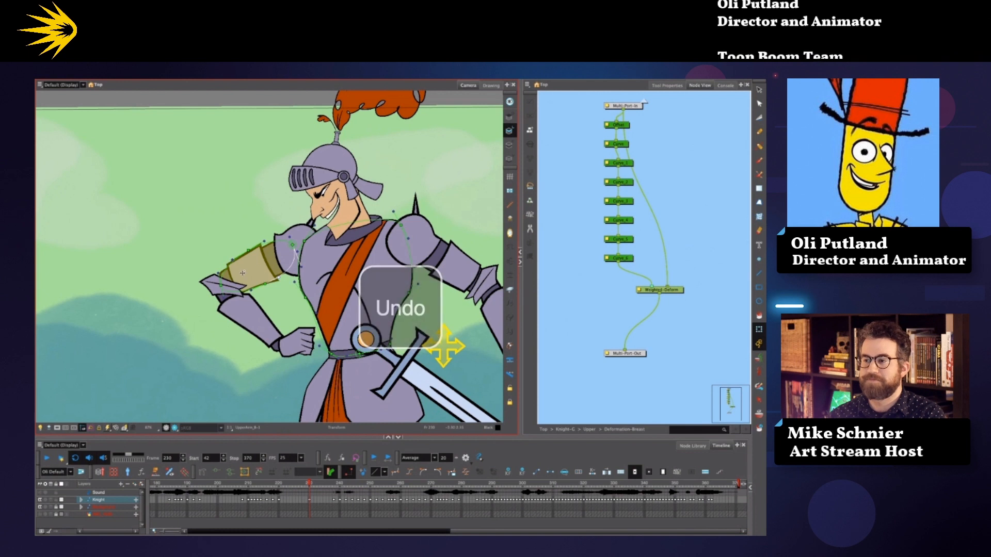
Step: Add a Weighted Deform node to the upper arm's deformation chain and connect Multi-Port-In to it
key(o)
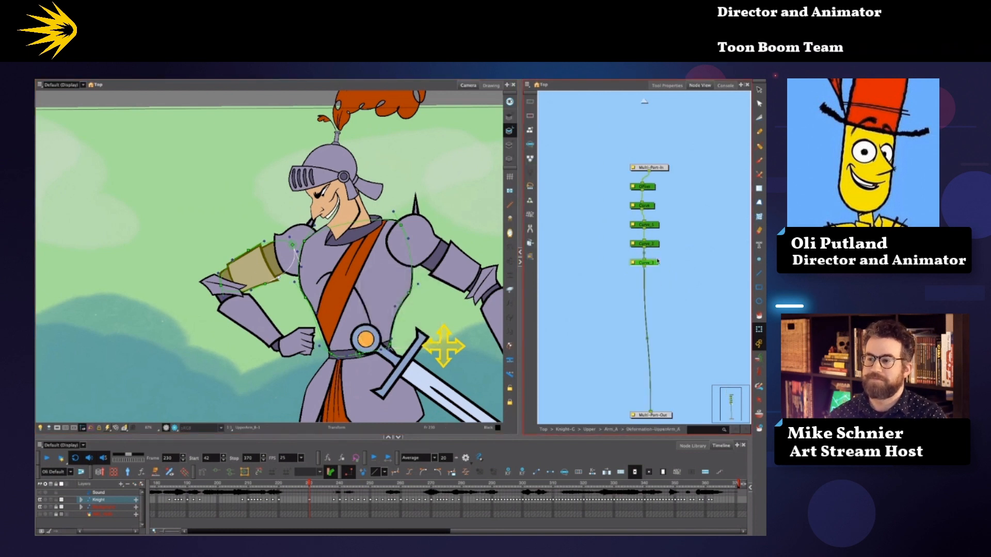
click(655, 288)
key(Return)
text(weig)
key(Return)
drag(649, 171, 683, 280)
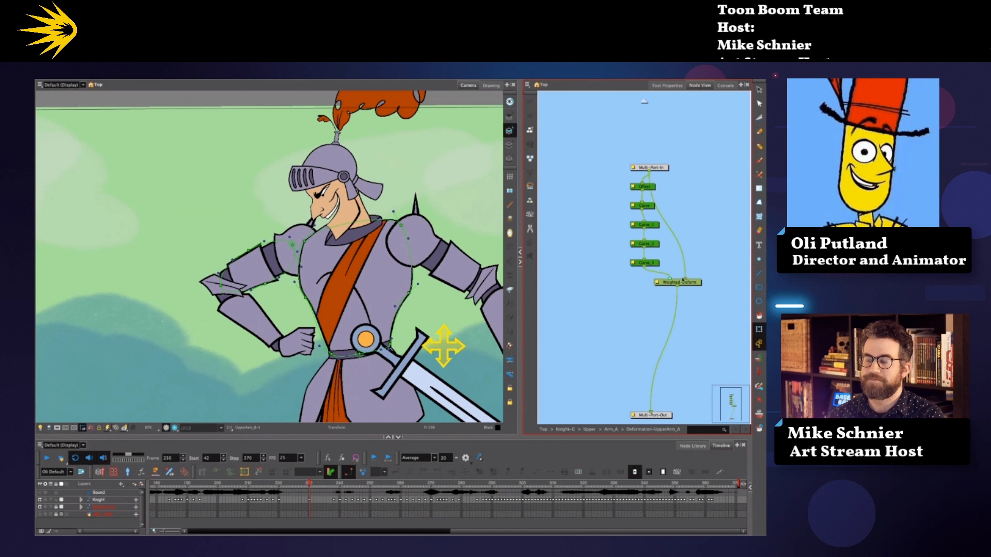
Step: Test the weighted upper arm envelope by shifting its upper edge, and undo the change
drag(248, 251, 252, 246)
key(ctrl+z)
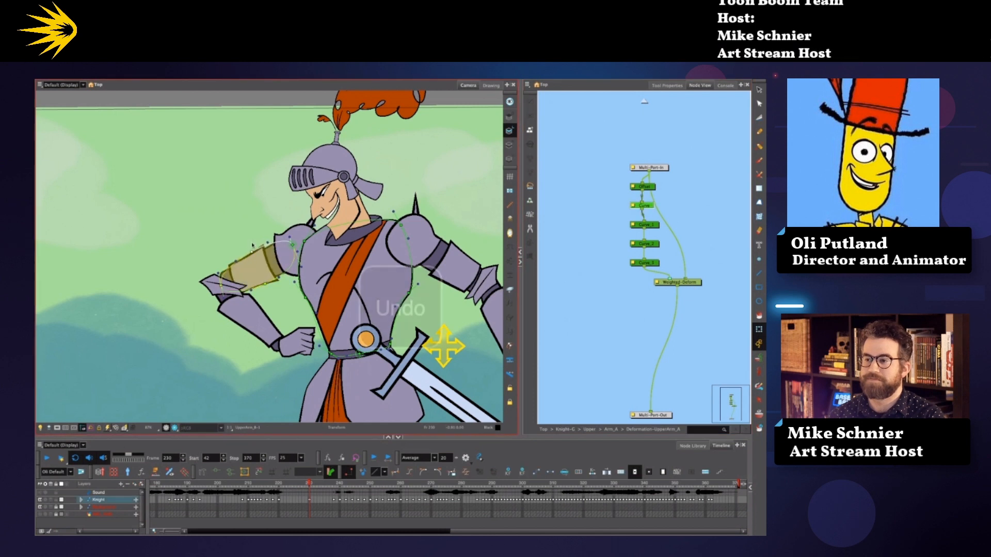
scroll(252, 246, up, 5)
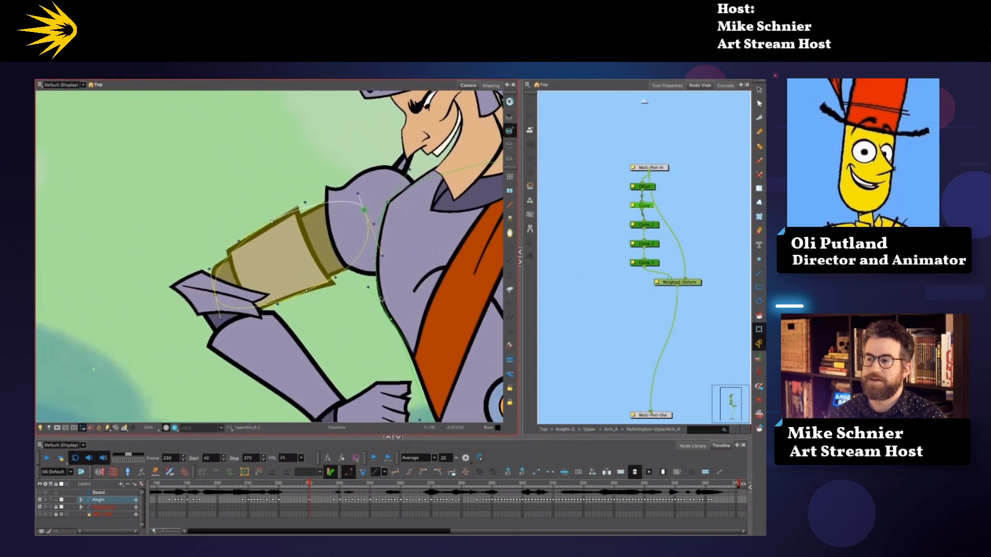
scroll(324, 312, down, 4)
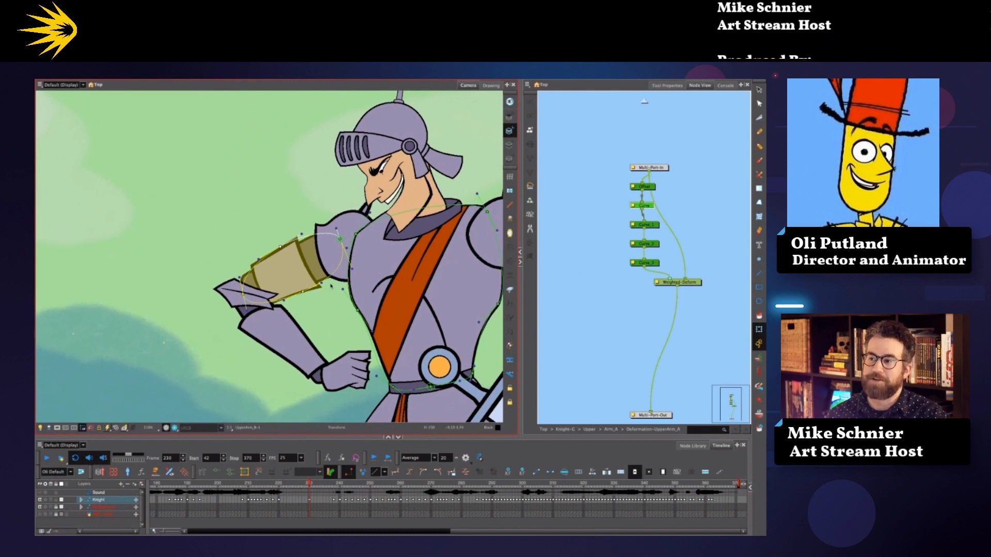
Step: Undo the last action and open the bent arm's upper arm artwork in the Drawing view
click(326, 266)
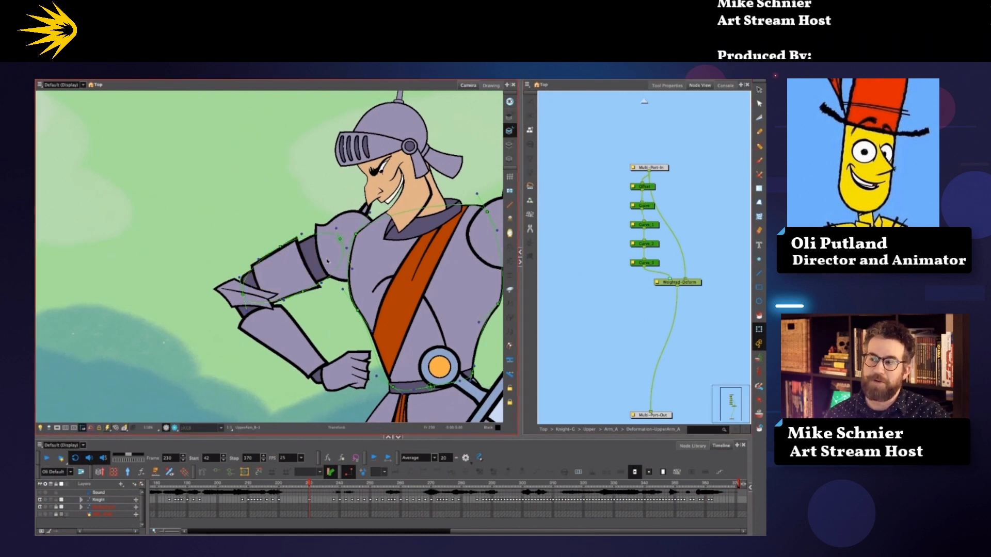
click(304, 272)
drag(368, 282, 355, 258)
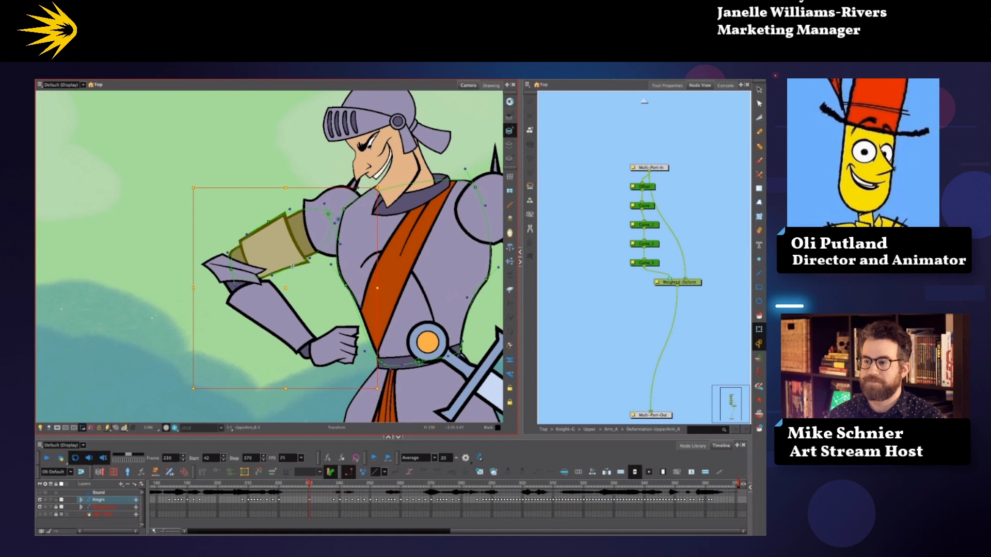
key(ctrl+z)
click(289, 249)
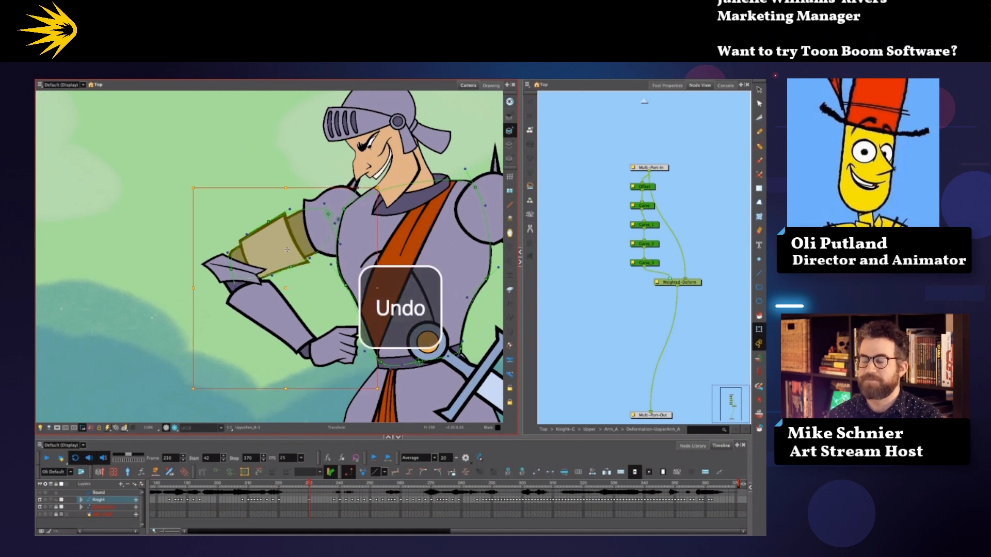
click(723, 87)
click(699, 86)
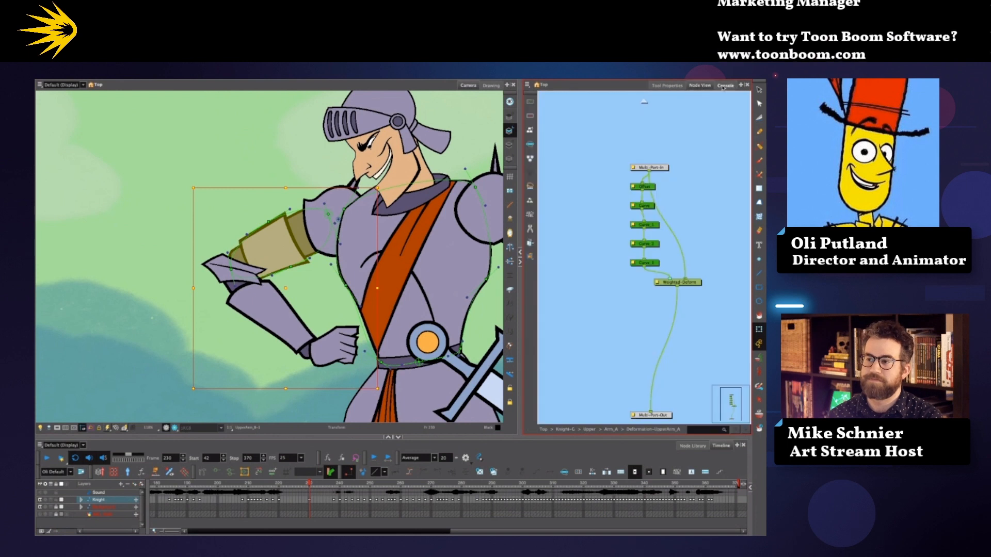
click(491, 85)
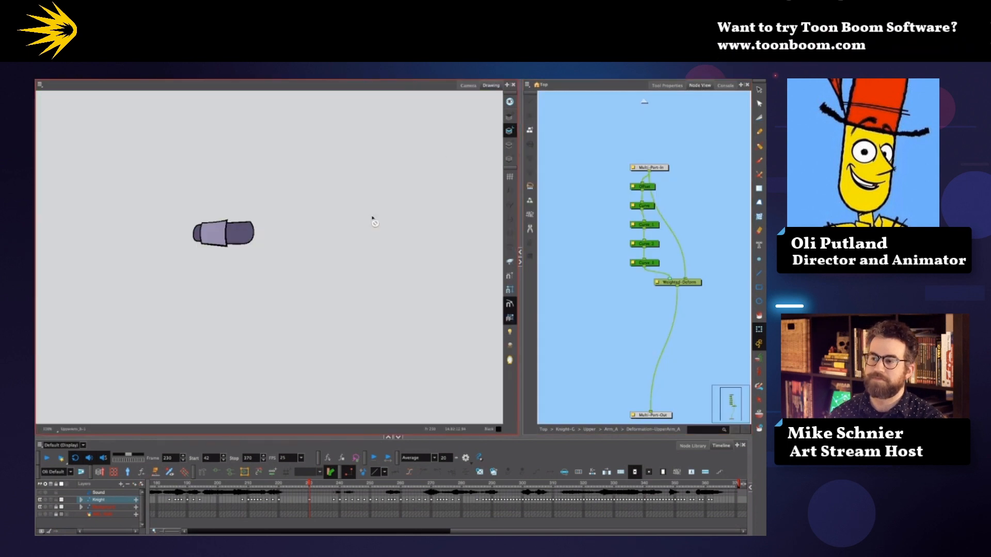
scroll(355, 271, up, 6)
drag(357, 264, 434, 271)
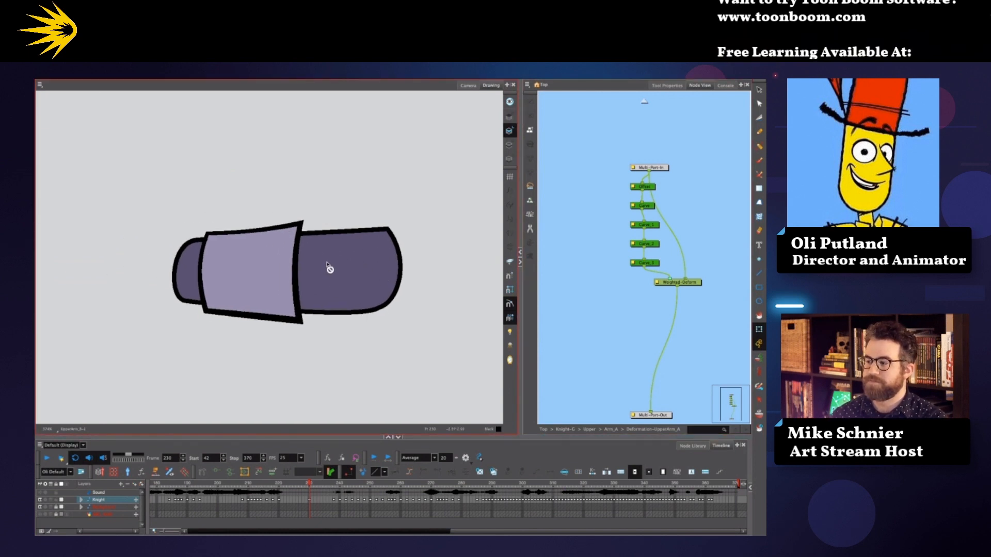
Step: Bow the shoulder-side edge of the light armour cuff outward with the Contour Editor
key(alt+q)
click(296, 281)
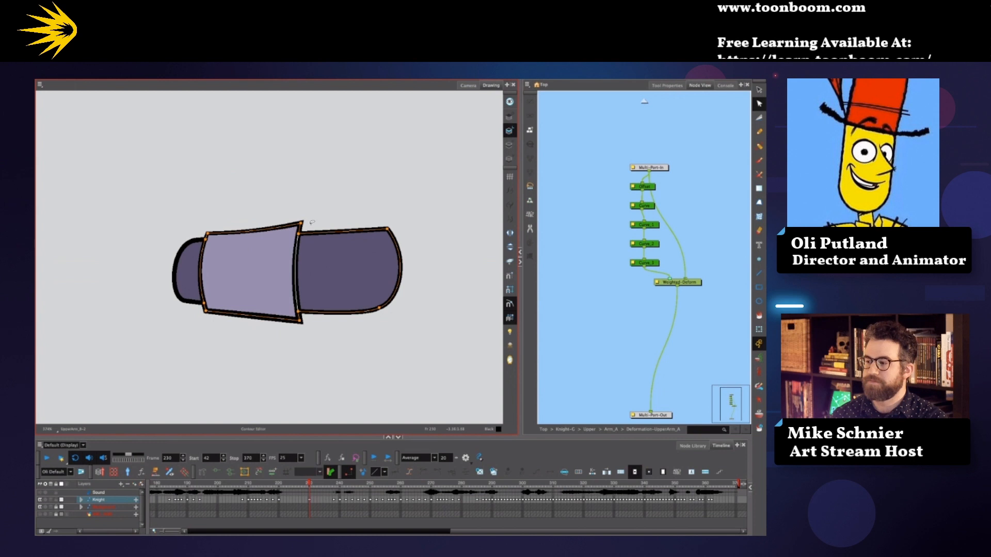
click(296, 285)
drag(295, 284, 305, 311)
drag(295, 257, 308, 234)
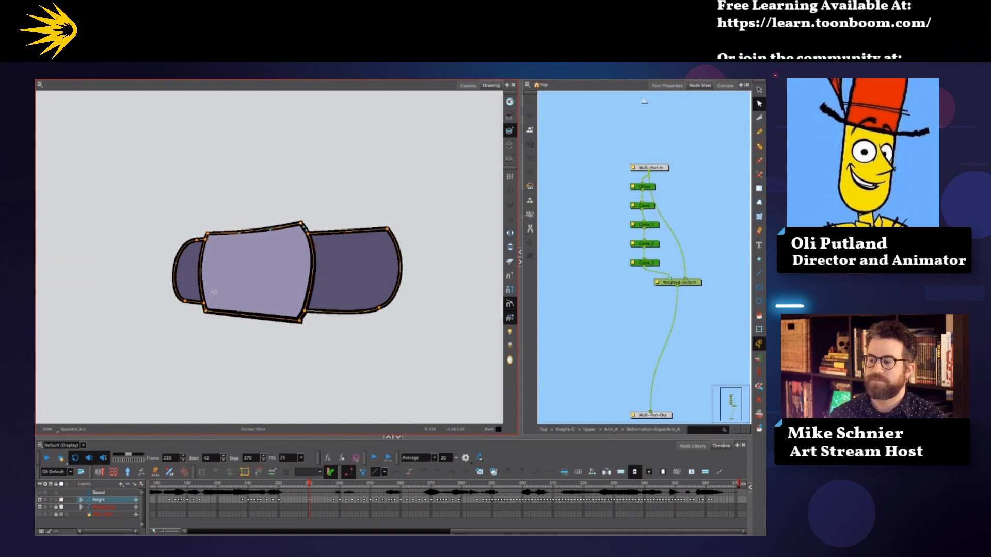
Step: Reshape the cuff's elbow-side edge to curve toward the shoulder, and return to the Camera view
click(205, 306)
drag(205, 304, 210, 241)
drag(205, 303, 208, 302)
click(426, 125)
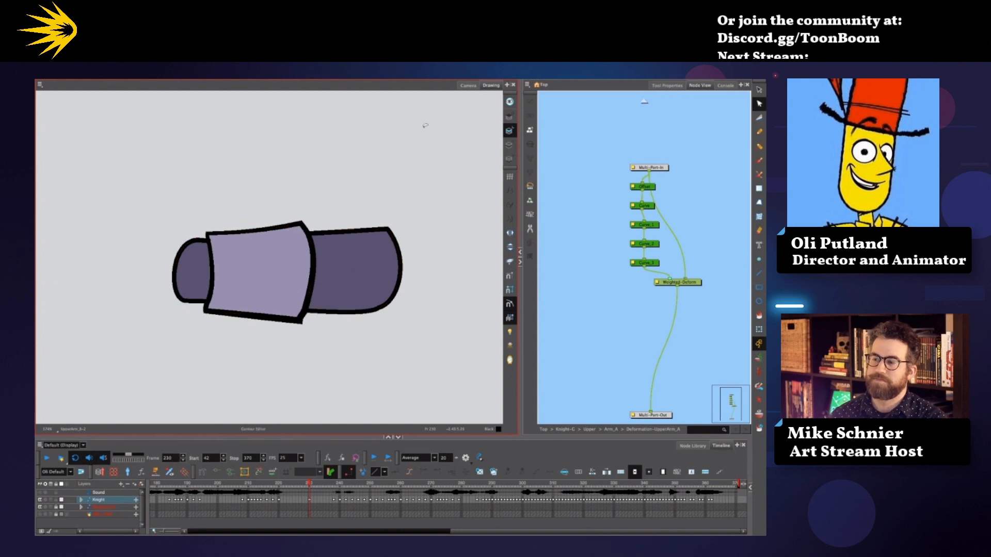
click(471, 86)
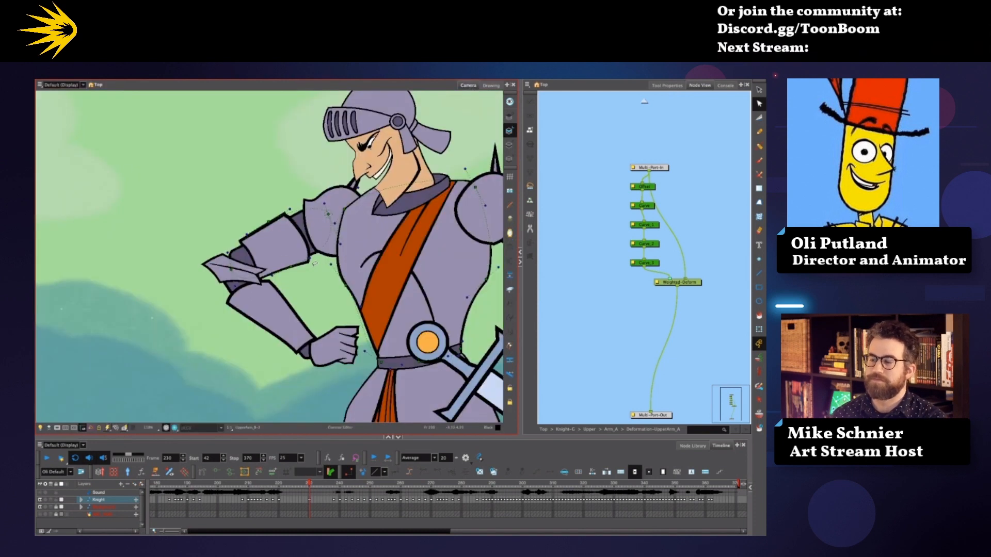
Step: Flip back and forth between the upper arm's drawing substitutions to compare them on the posed knight
key(shift+t)
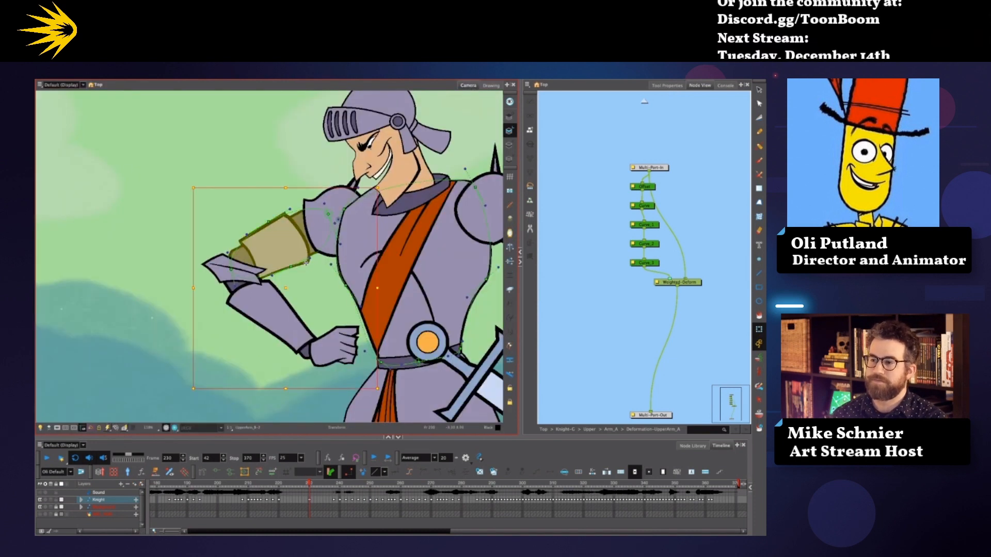
key([)
key(])
key([)
key(])
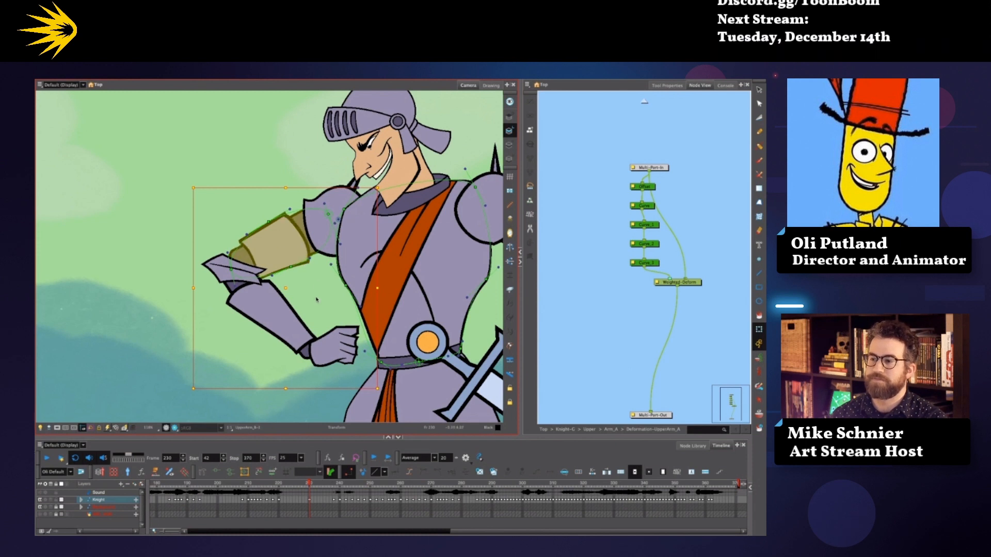
Step: Shorten the upper arm by moving its envelope's elbow-end points toward the shoulder
click(257, 218)
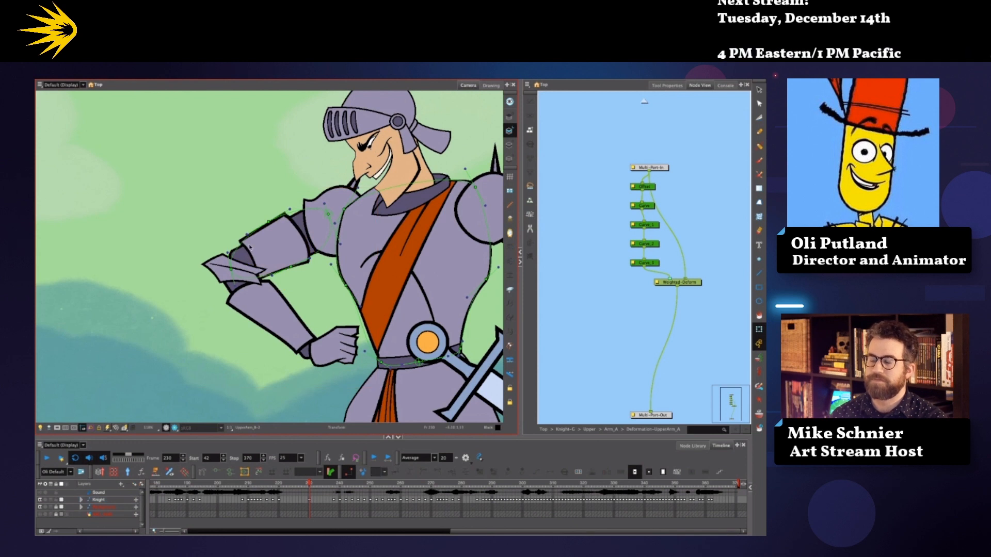
click(266, 257)
click(221, 240)
drag(231, 269, 313, 264)
drag(269, 221, 286, 214)
click(257, 234)
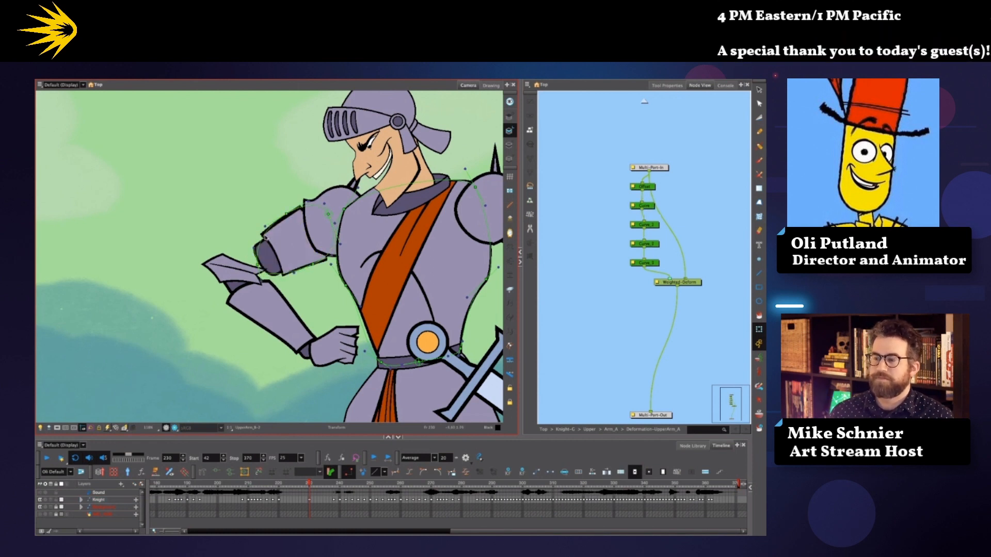
Step: Try pulling the upper elbow-end envelope point further inward, and undo the changes
mouse_move(264, 234)
mouse_down()
mouse_move(303, 241)
mouse_move(284, 277)
mouse_move(265, 232)
mouse_move(290, 281)
mouse_move(300, 237)
mouse_move(304, 244)
mouse_move(291, 278)
mouse_move(293, 237)
mouse_move(283, 255)
mouse_up()
click(251, 266)
key(ctrl+z)
key(ctrl+z)
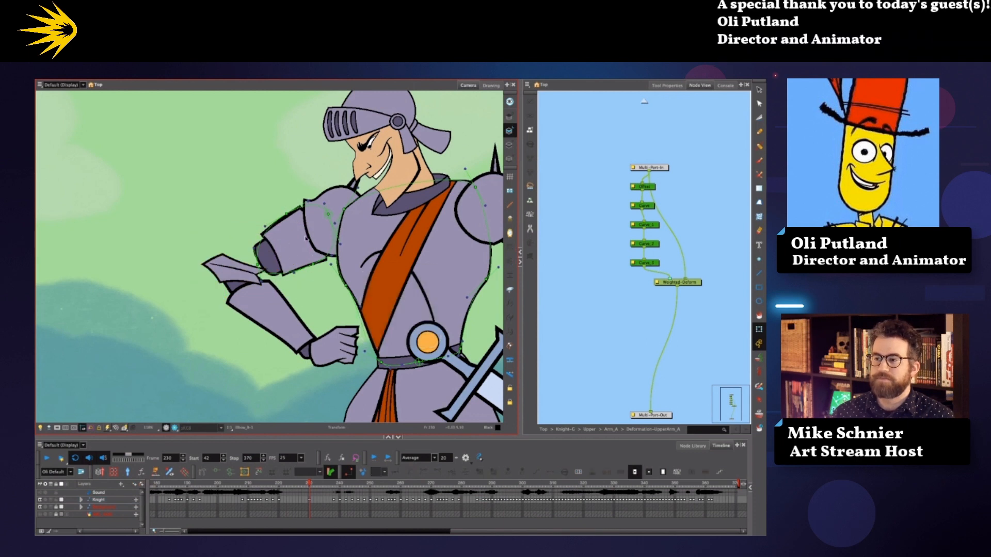
Step: In the upper arm's Drawing view, pull the cuff's elbow-side edge into a deep curve toward the shoulder
click(266, 240)
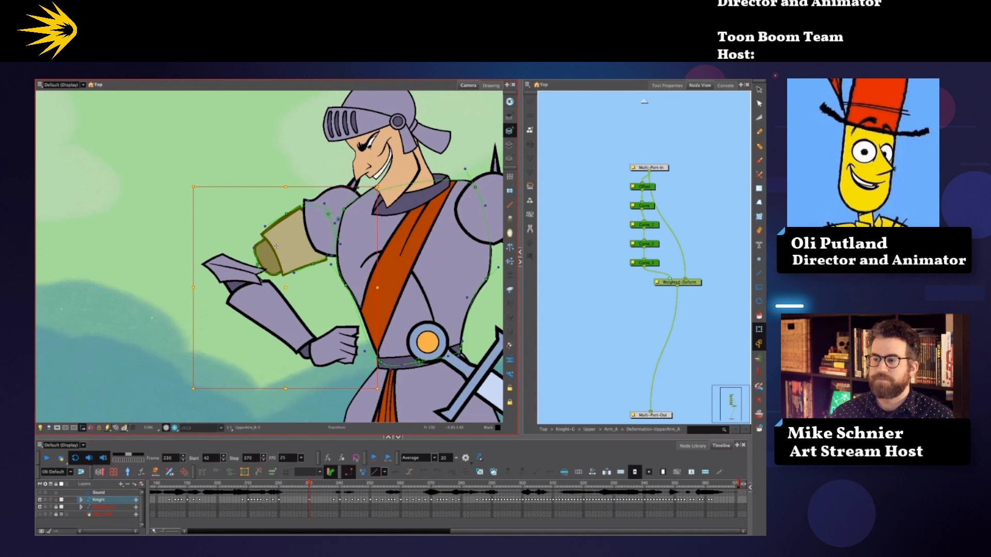
drag(417, 238, 385, 236)
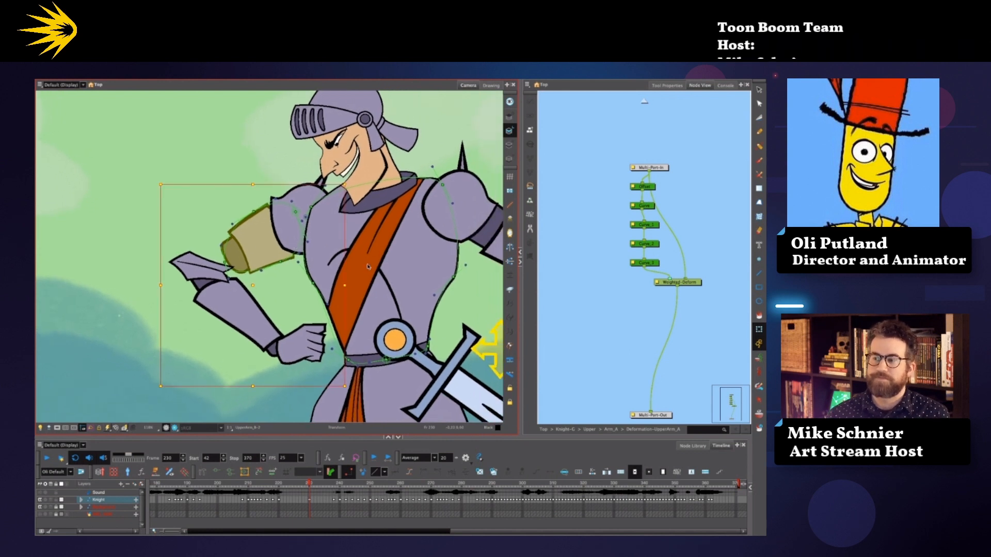
scroll(353, 261, down, 3)
drag(309, 235, 299, 264)
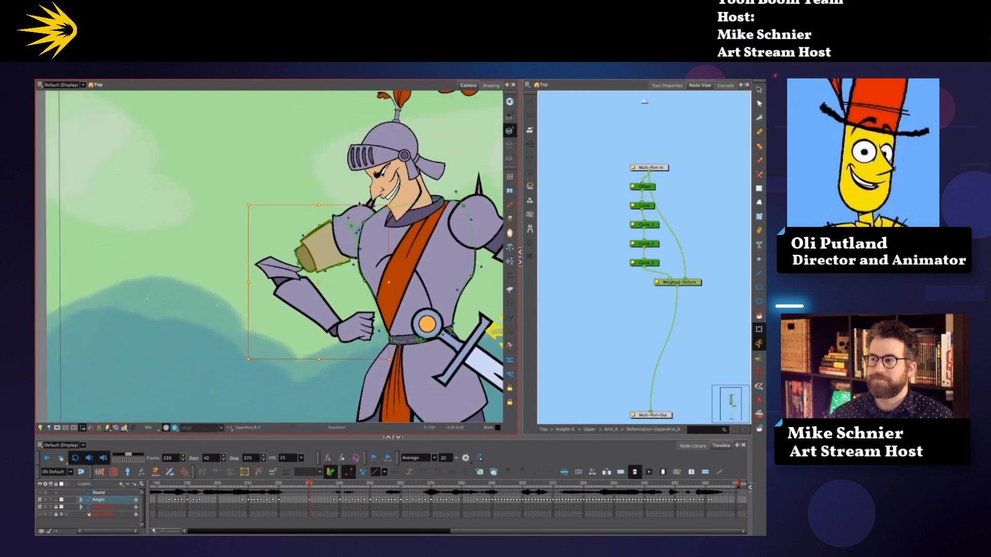
click(489, 86)
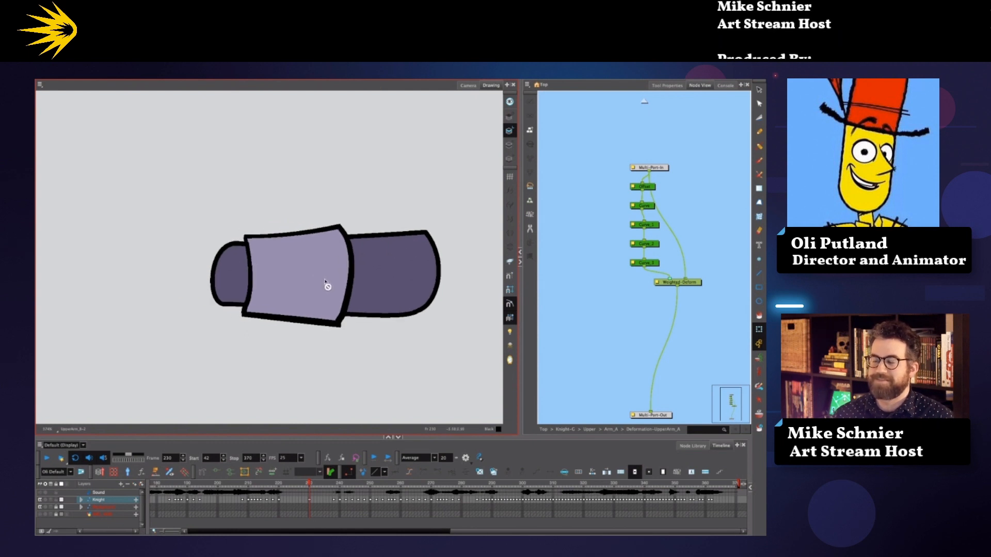
key(alt+q)
click(252, 274)
drag(252, 273, 290, 276)
drag(248, 245, 258, 247)
drag(246, 306, 254, 306)
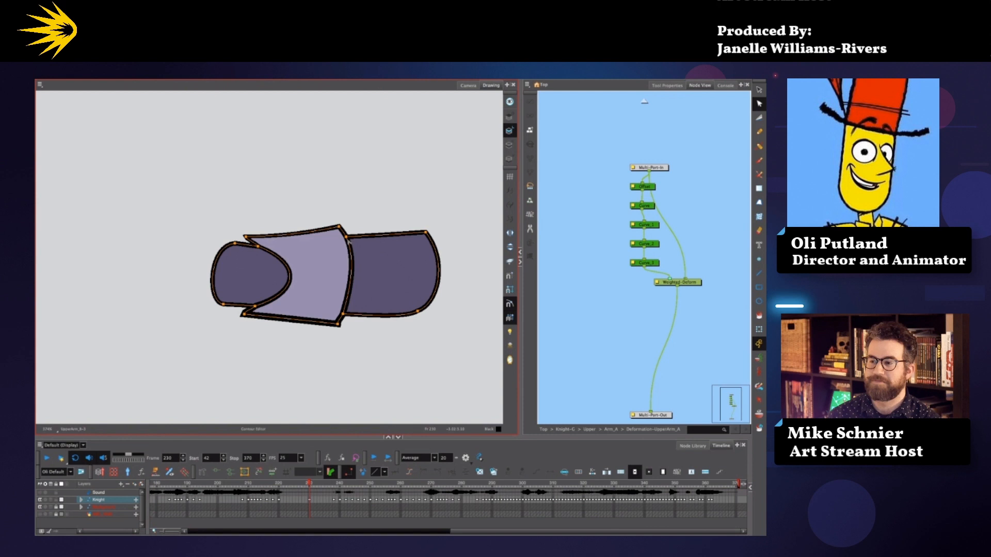
Step: Extend the cuff's shoulder-side edge into a matching deep outward curve, and return to the Camera view
drag(353, 282, 387, 282)
mouse_move(350, 316)
mouse_down()
mouse_move(349, 305)
mouse_move(368, 308)
mouse_move(348, 317)
mouse_up()
click(355, 237)
drag(353, 239, 355, 236)
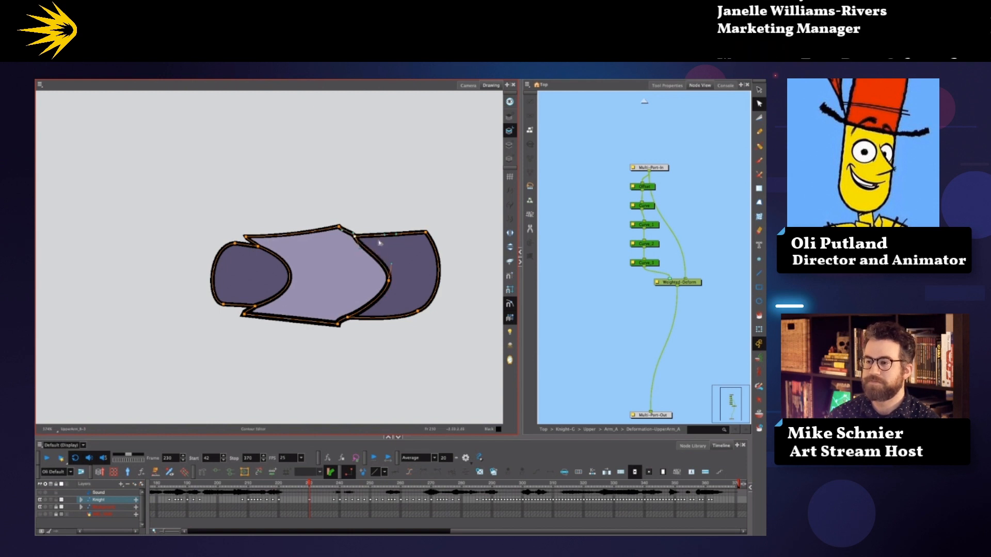
click(468, 85)
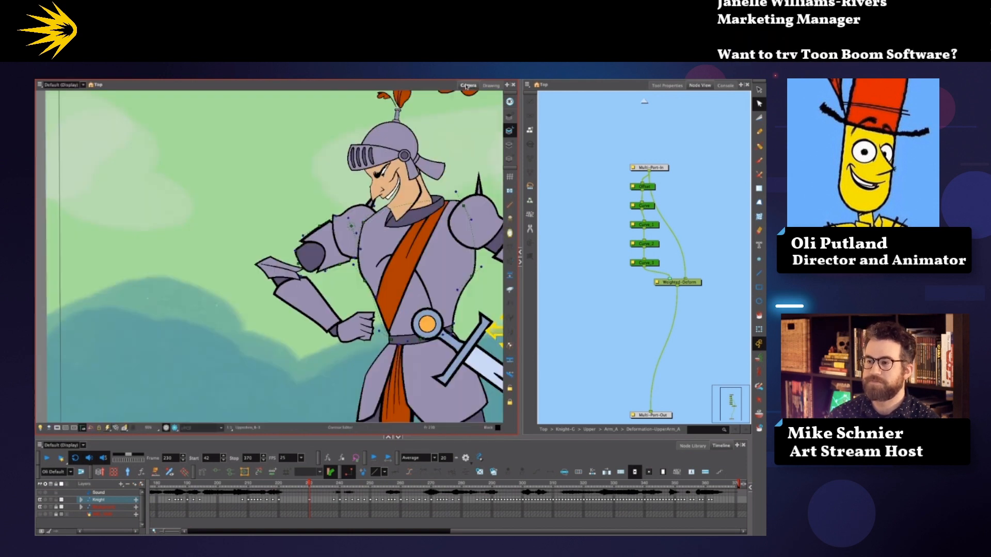
Step: Move the elbow and forearm closer to the shortened upper arm with the Transform tool
key(shift+t)
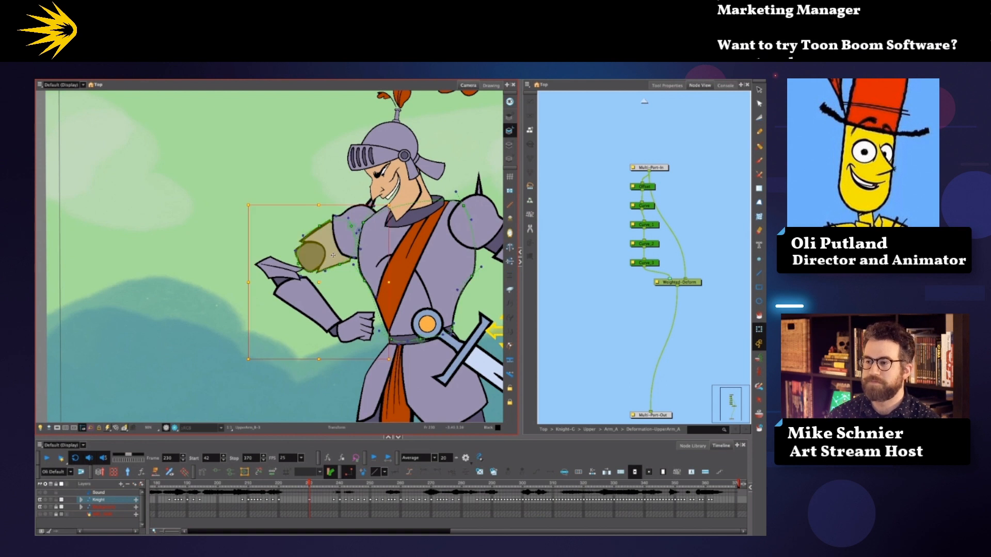
drag(337, 253, 328, 256)
click(271, 276)
drag(271, 276, 300, 277)
click(276, 282)
click(290, 231)
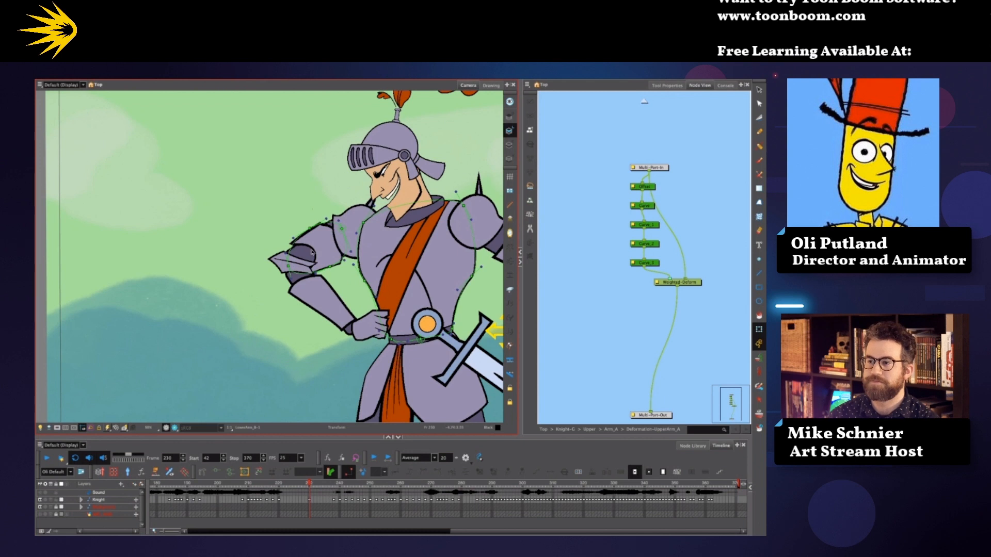
click(291, 261)
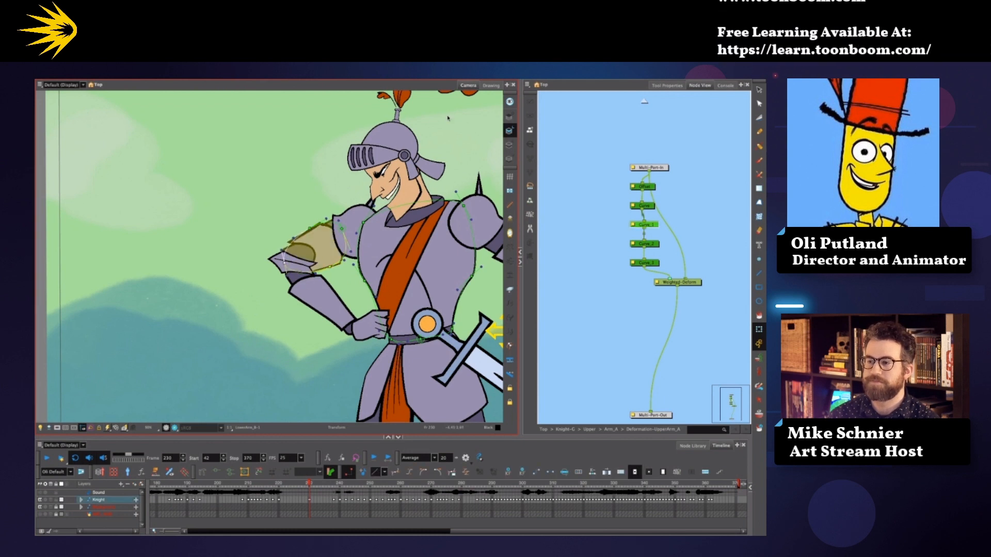
click(491, 86)
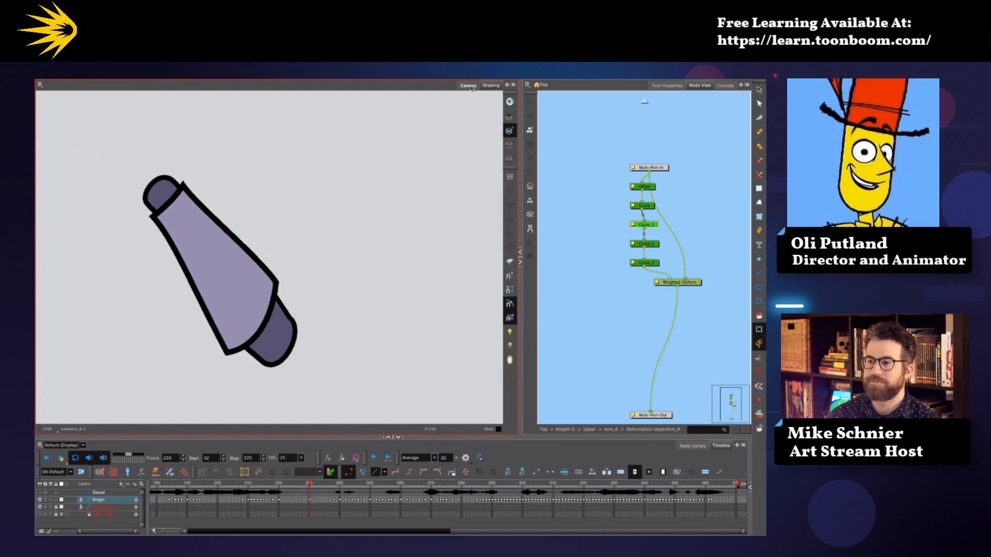
click(468, 86)
Step: Delete the dark joint pieces at both ends of the upper arm artwork, leaving only the light cuff
click(292, 248)
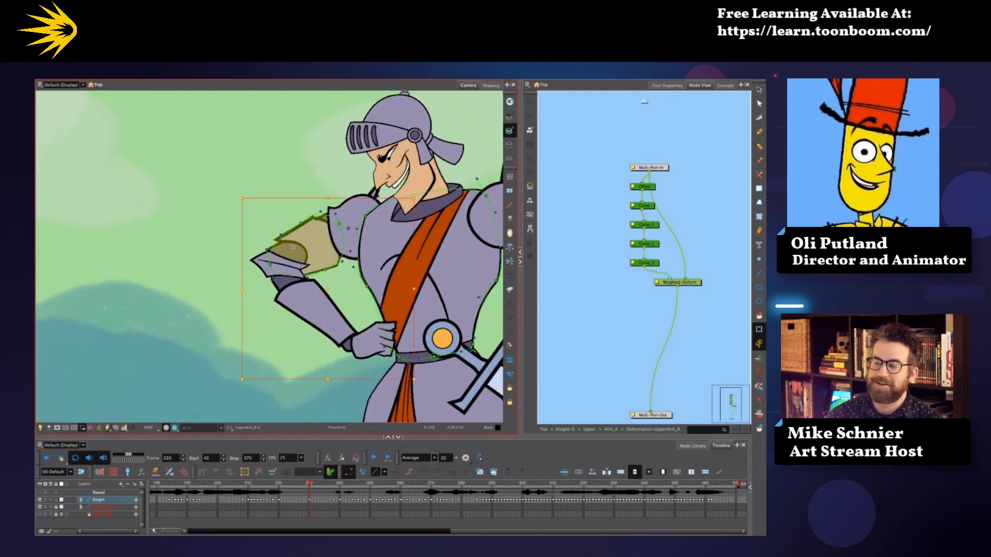
click(490, 85)
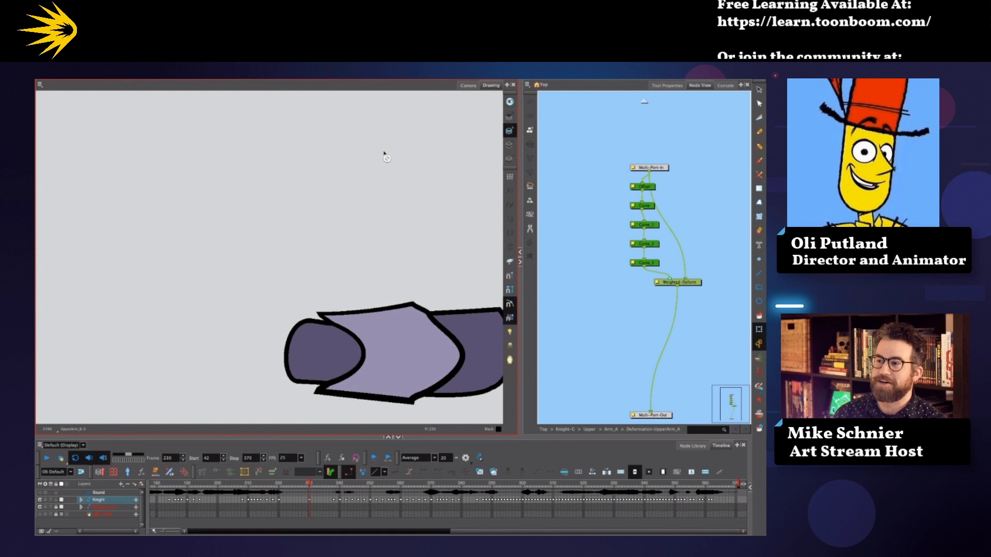
click(469, 85)
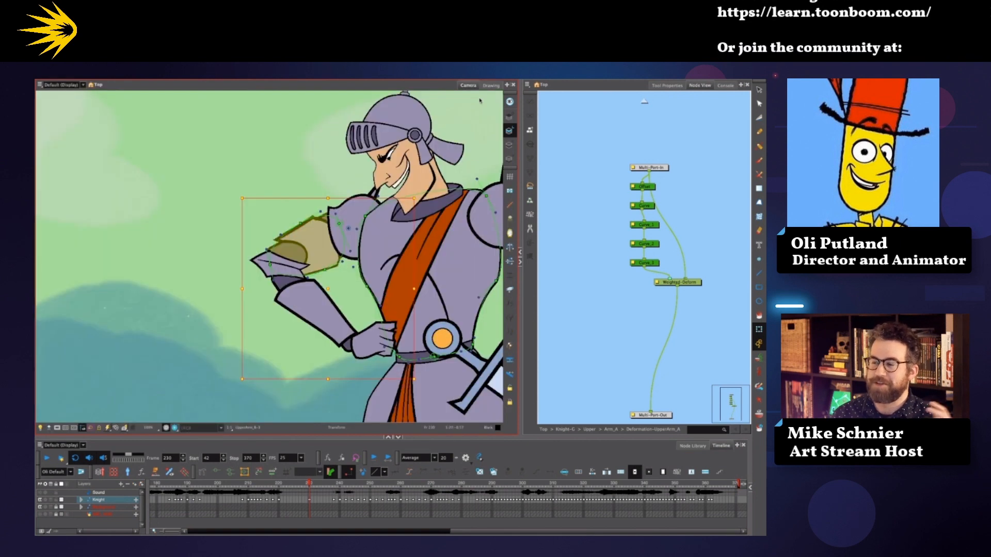
click(490, 86)
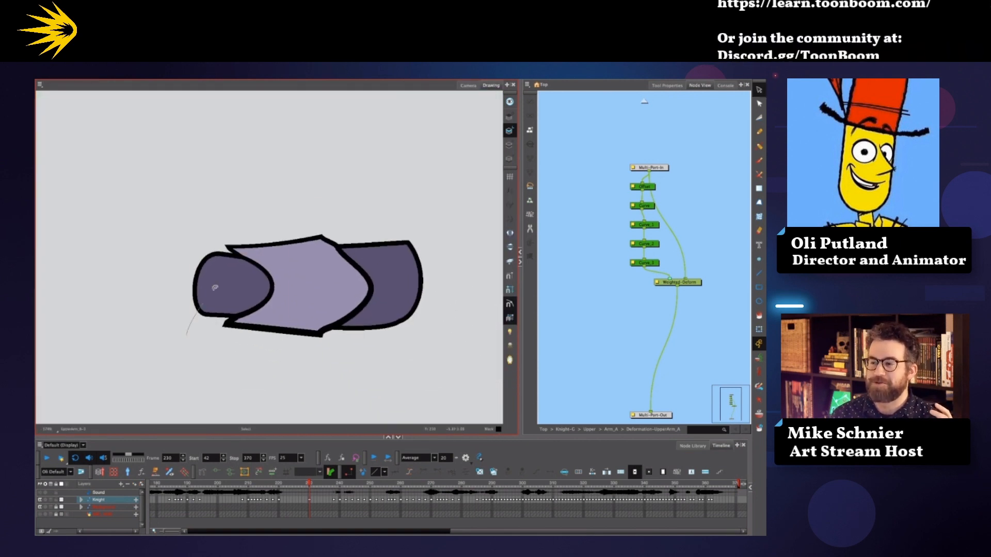
drag(198, 311, 231, 282)
key(Delete)
drag(420, 220, 375, 305)
key(Delete)
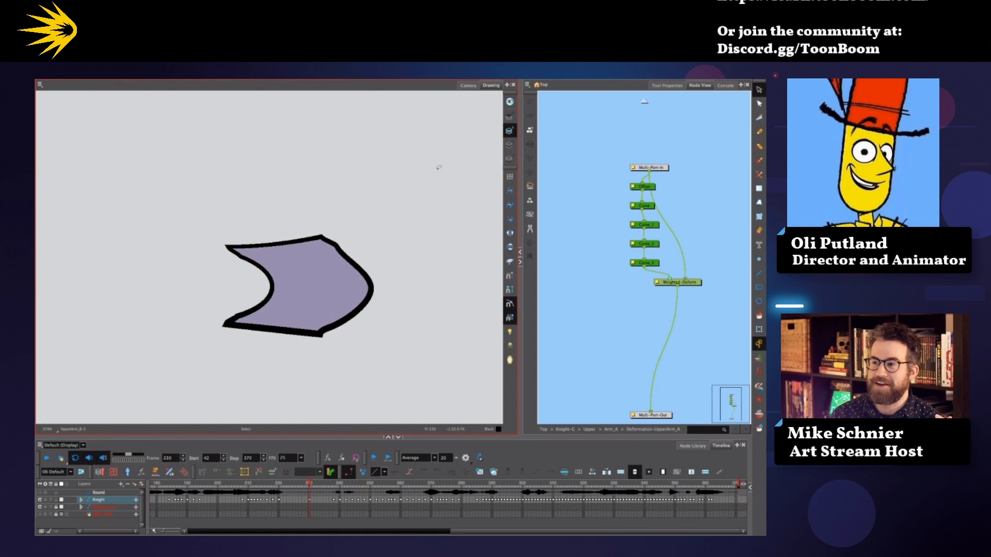
click(468, 86)
Step: Reposition the upper arm envelope's elbow-end and shoulder-side points with the Rigging tool
key(shift+2)
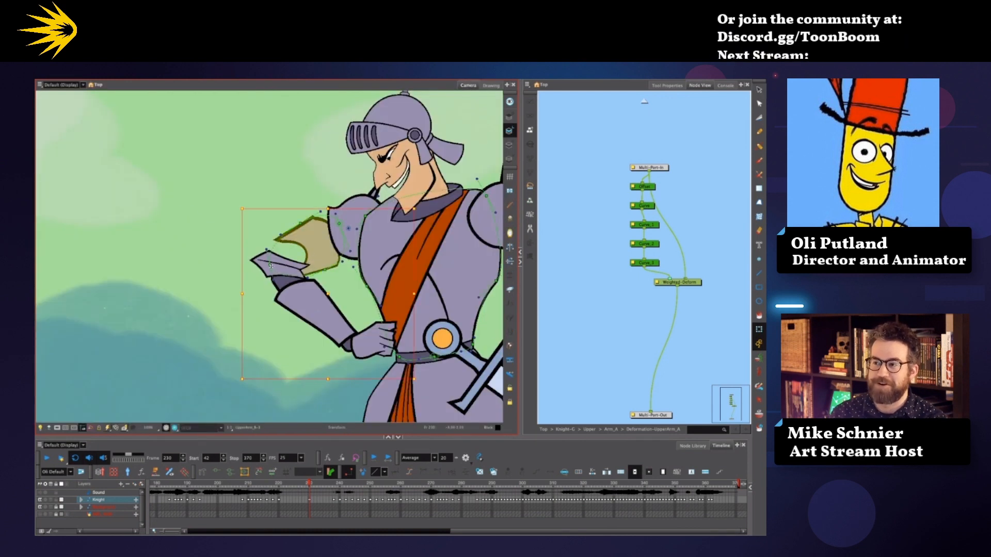
click(203, 473)
drag(249, 275, 284, 242)
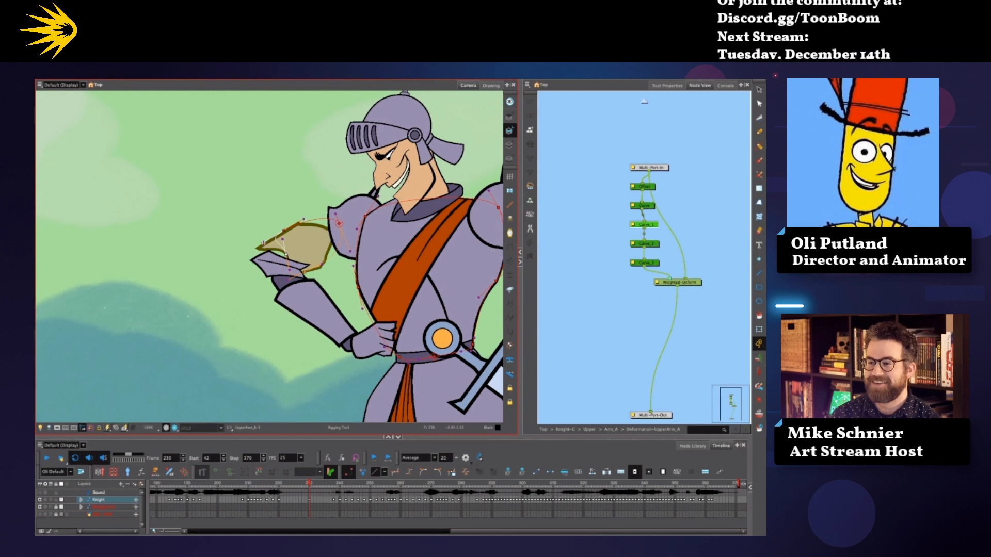
drag(289, 280, 265, 287)
drag(339, 223, 334, 257)
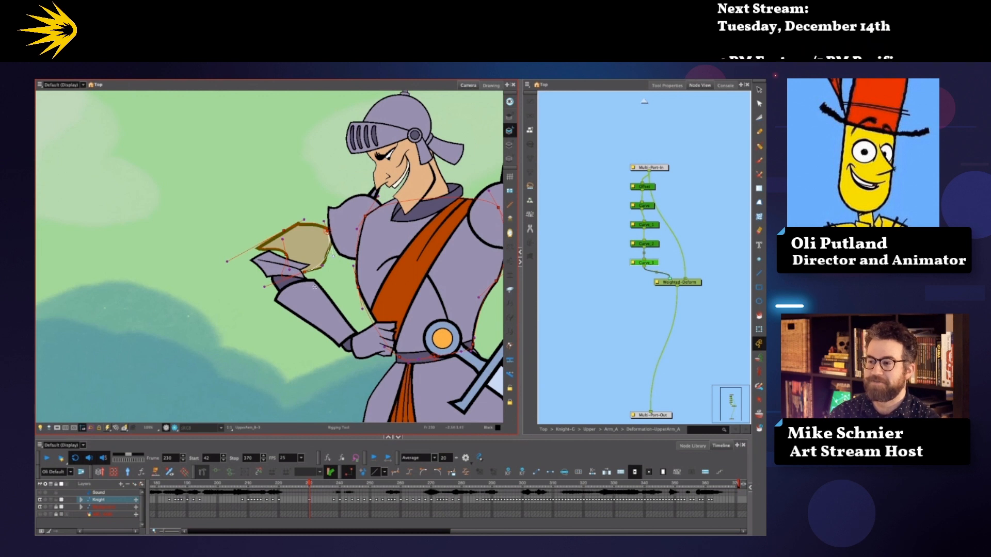
Step: Adjust the upper arm envelope's upper edge and elbow-end handle with the Transform tool
click(759, 330)
drag(307, 244, 297, 226)
drag(240, 255, 240, 254)
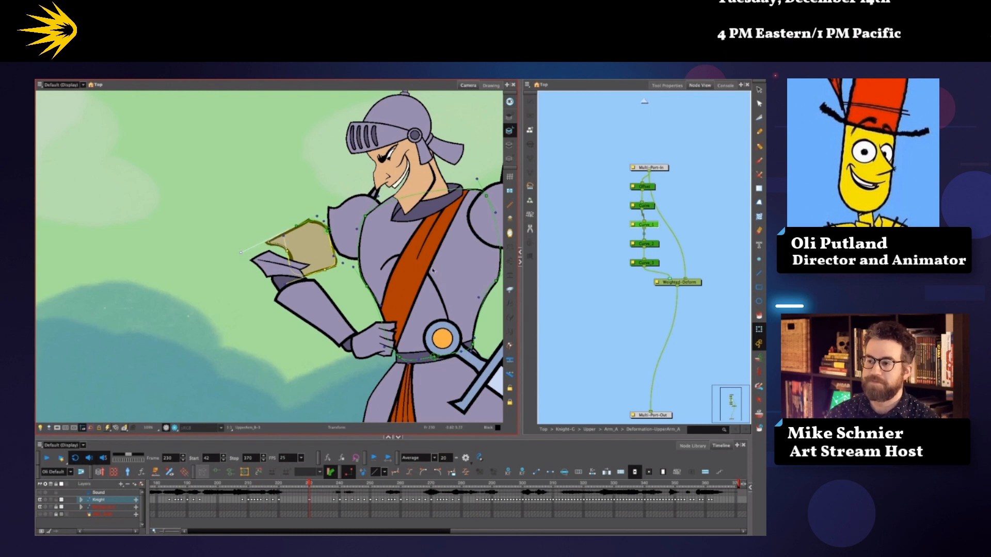
Step: Reposition the upper arm envelope's elbow-end points and handles so that end curves inward into a notch
drag(334, 256, 334, 229)
mouse_move(287, 252)
mouse_down()
mouse_move(296, 226)
mouse_move(288, 255)
mouse_up()
drag(324, 270, 310, 242)
drag(240, 253, 248, 248)
drag(310, 243, 309, 245)
click(292, 249)
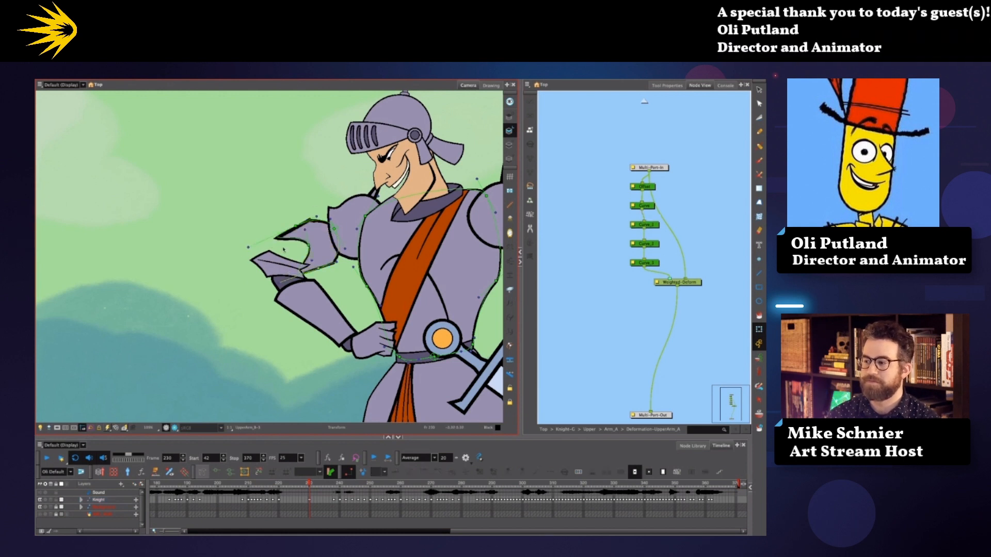
Step: Fine-tune the upper arm envelope's shoulder-side point and upper-edge handle with the Transform tool
click(282, 263)
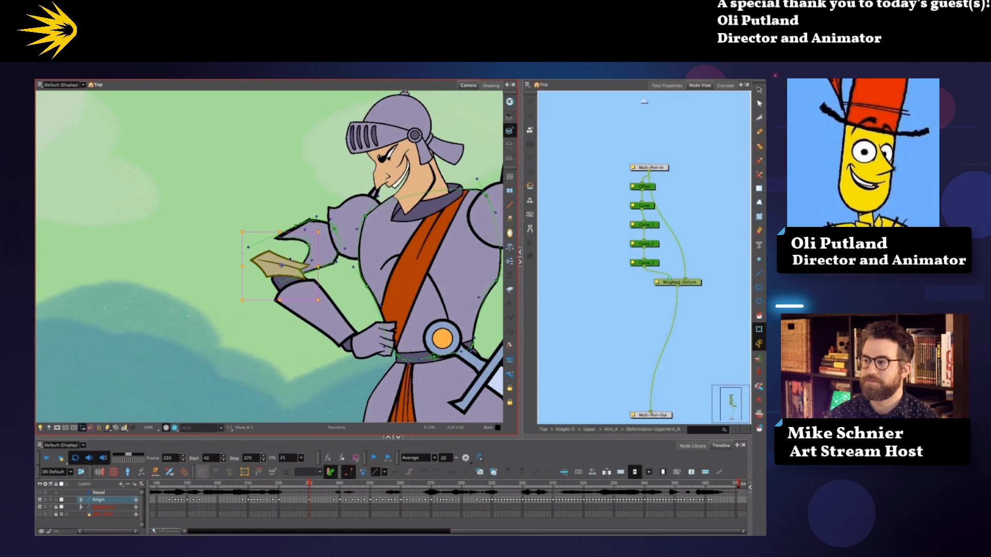
click(334, 228)
drag(334, 229, 338, 232)
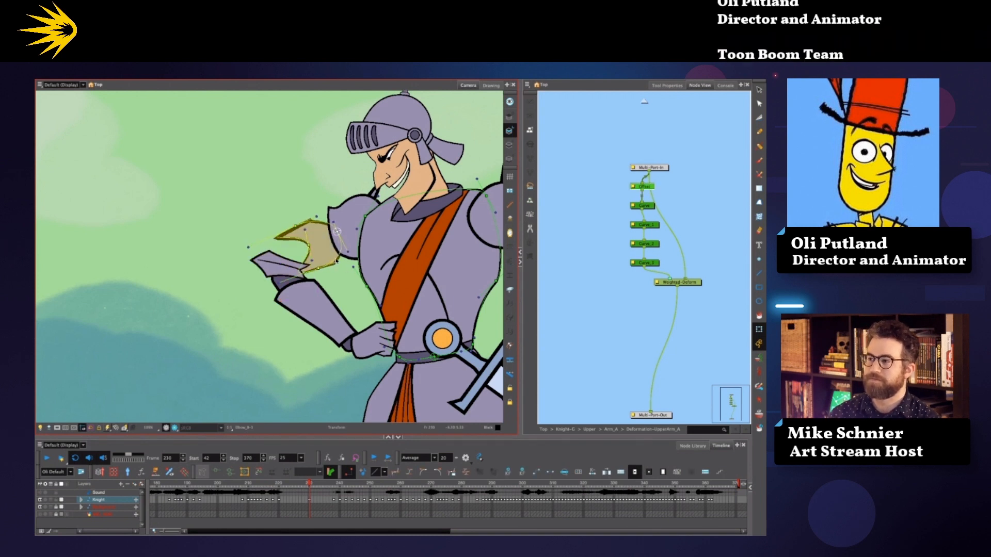
click(320, 266)
click(296, 227)
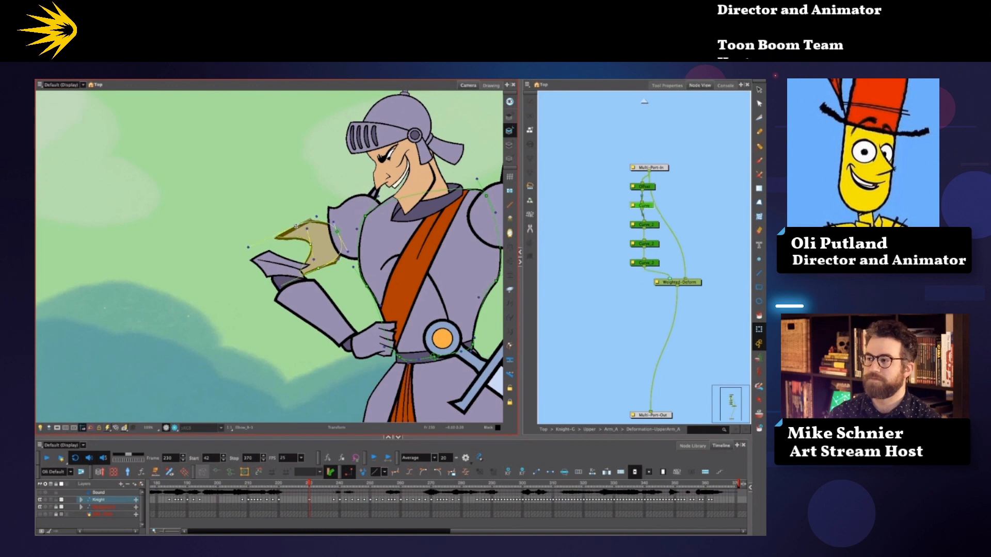
drag(296, 227, 296, 228)
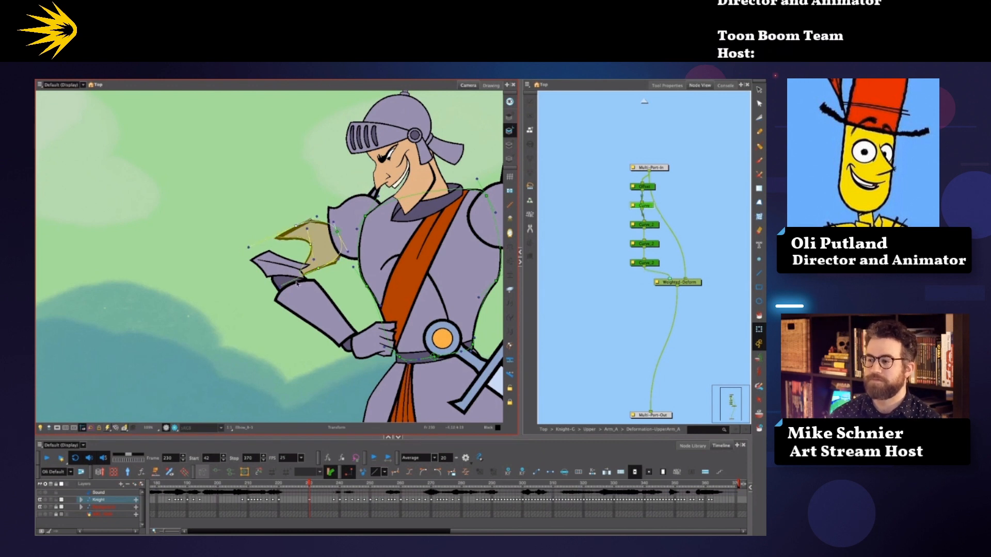
click(339, 230)
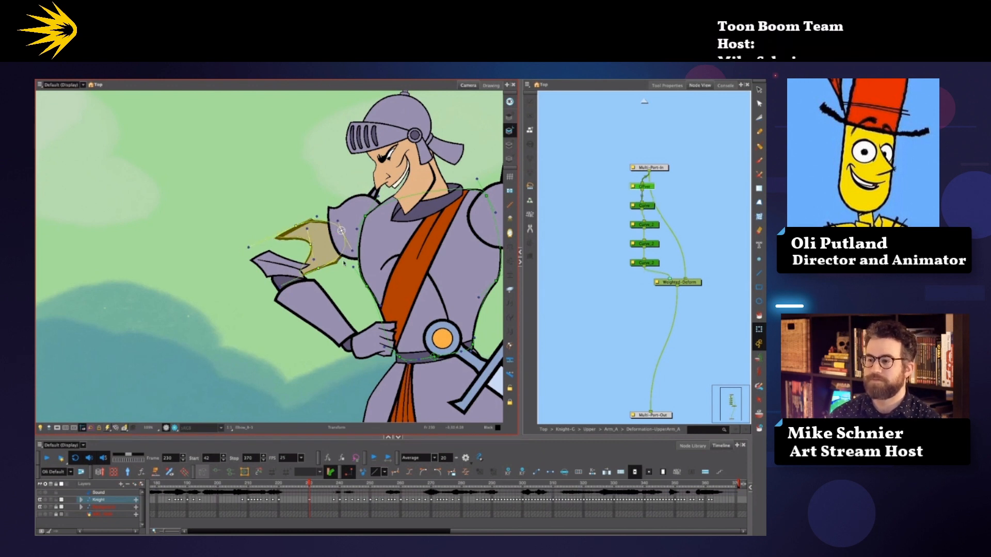
drag(356, 275, 317, 269)
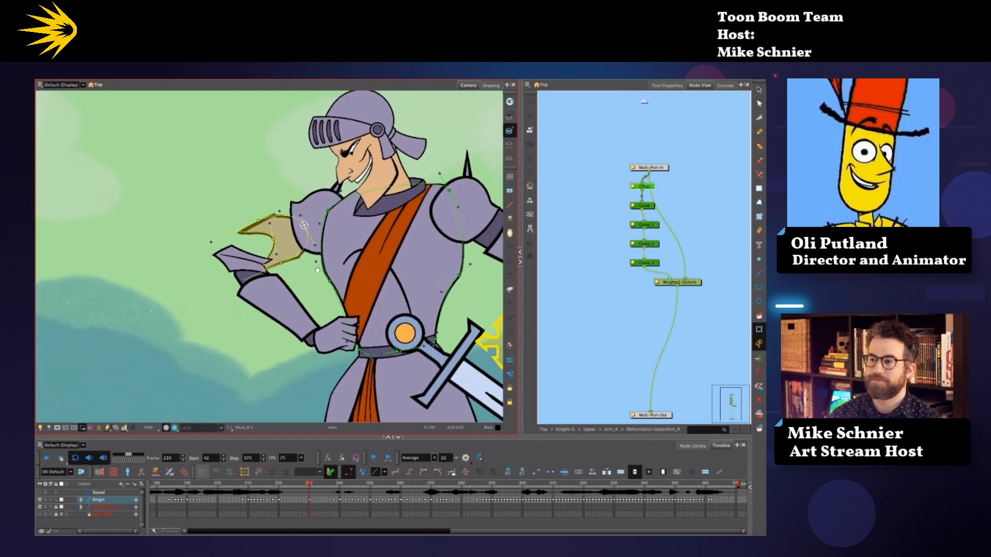
click(272, 202)
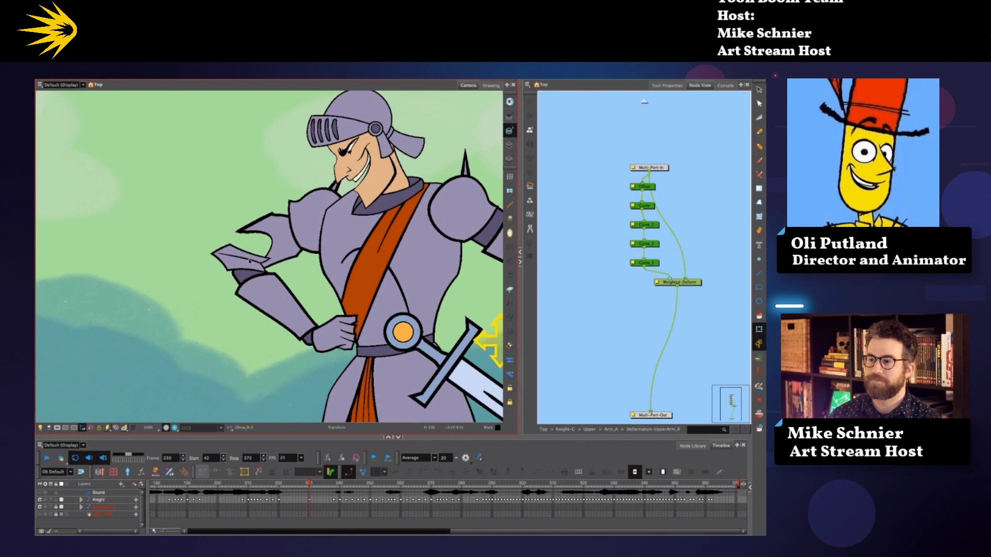
Step: Compare the reshaped upper arm and its elbow piece with the knight's opposite upper arm
click(248, 262)
drag(388, 242, 343, 233)
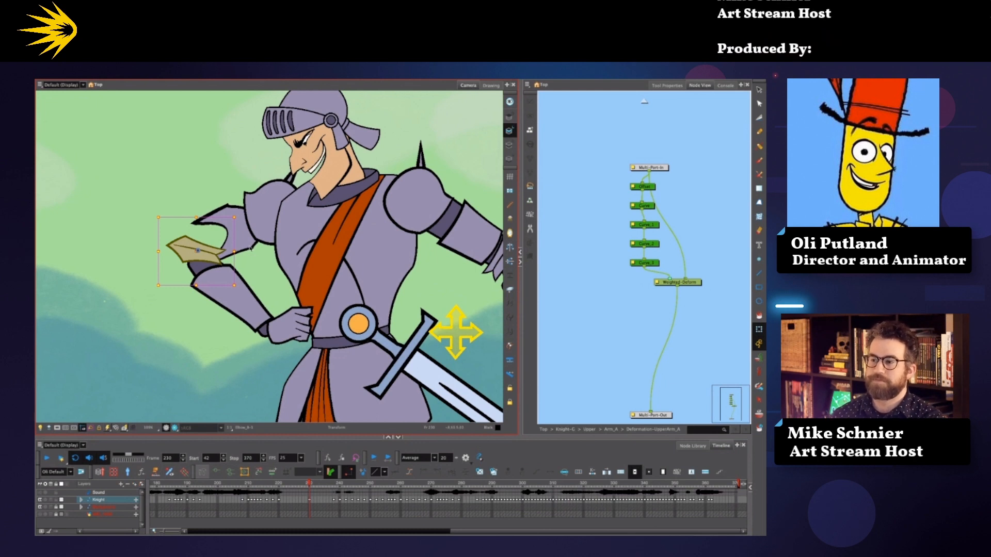
click(249, 247)
drag(238, 252, 249, 257)
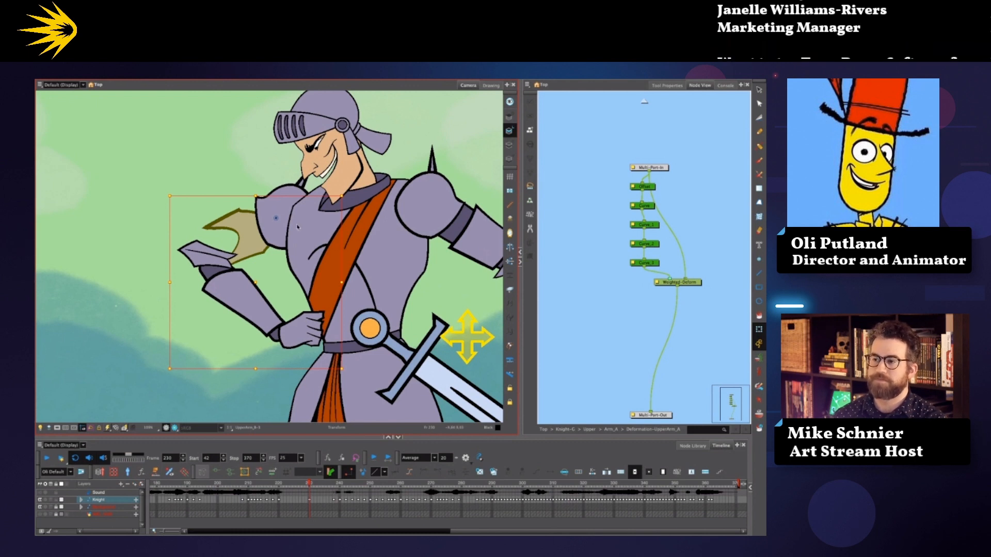
key(space)
drag(450, 229, 333, 200)
click(371, 217)
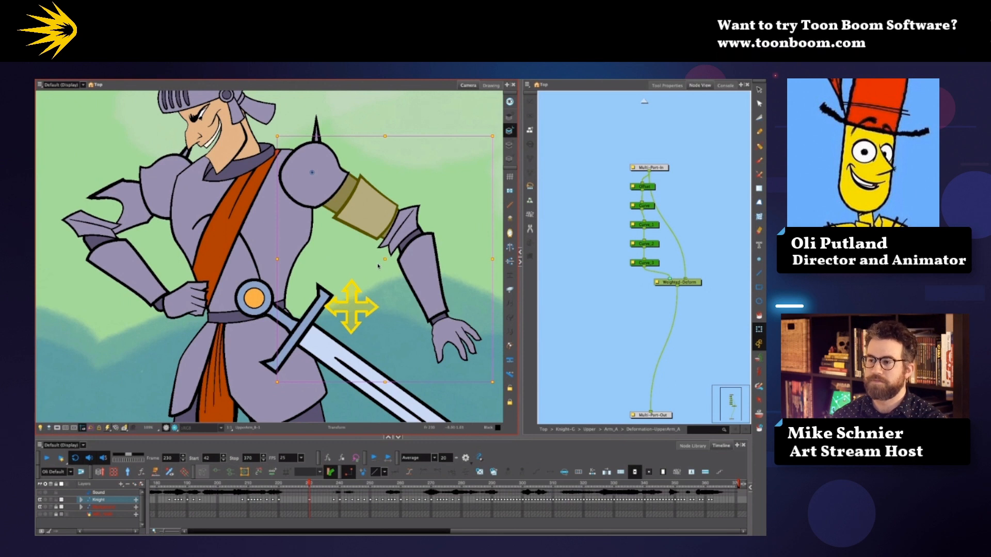
click(431, 191)
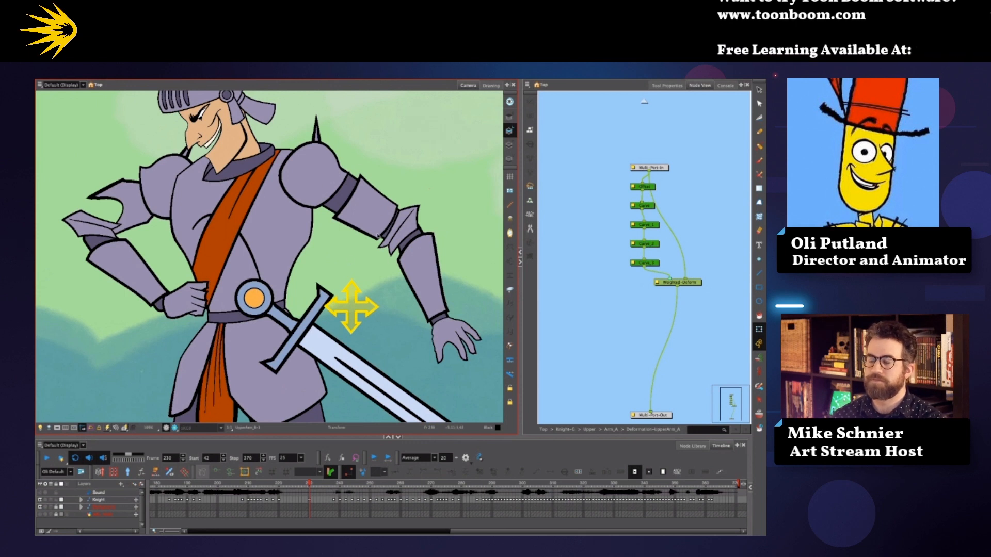
drag(369, 254, 407, 253)
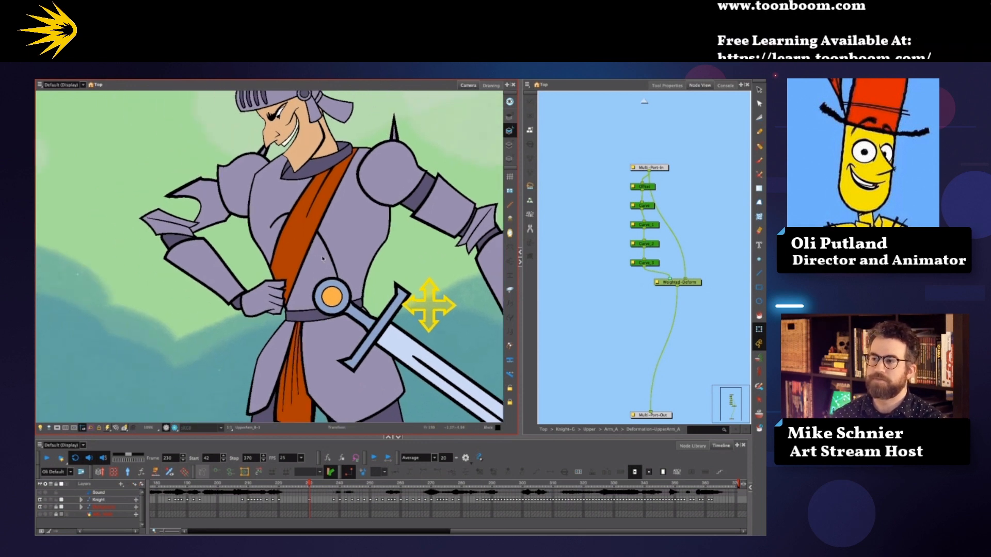
drag(323, 258, 372, 279)
Step: Pull the upper arm envelope's upper-edge handle outward and nudge its lower-edge control slightly
click(264, 219)
key(shift+F11)
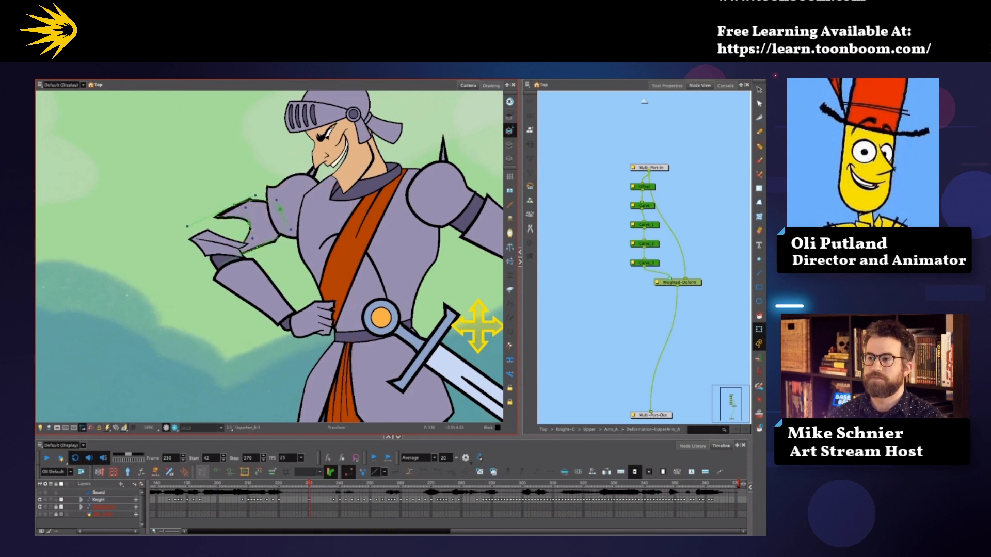
drag(250, 224, 234, 206)
drag(257, 248, 259, 247)
click(301, 273)
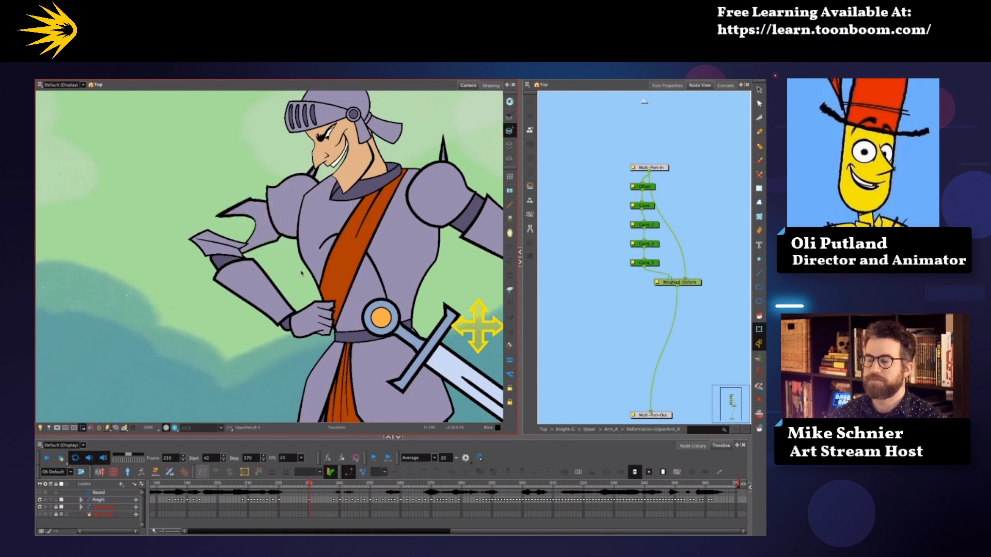
scroll(378, 272, down, 4)
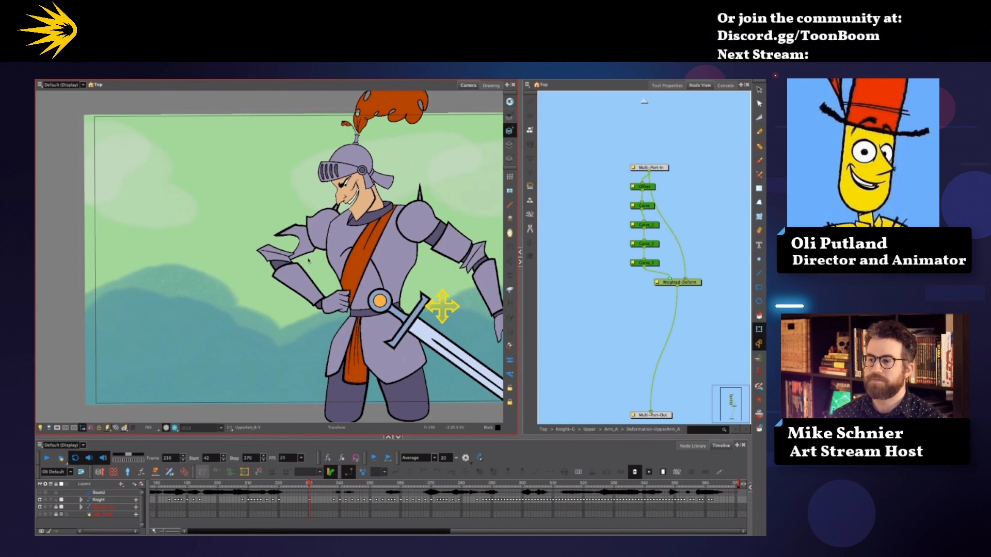
drag(430, 274, 390, 264)
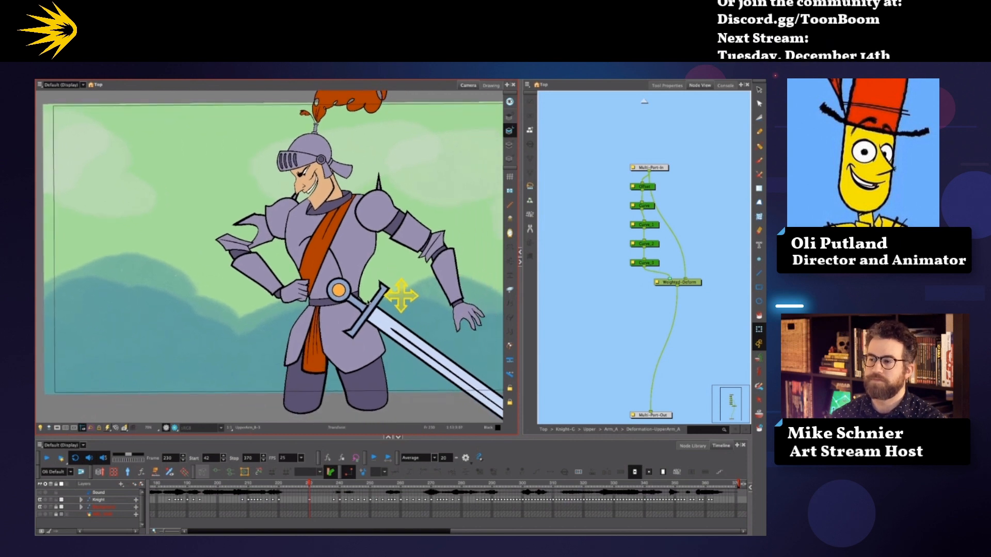
click(296, 289)
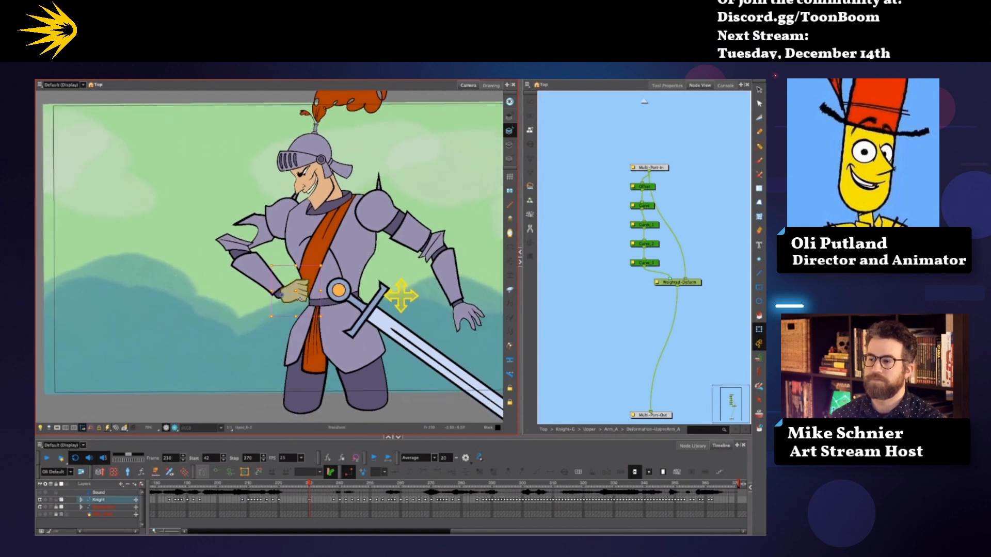
key(ctrl+z)
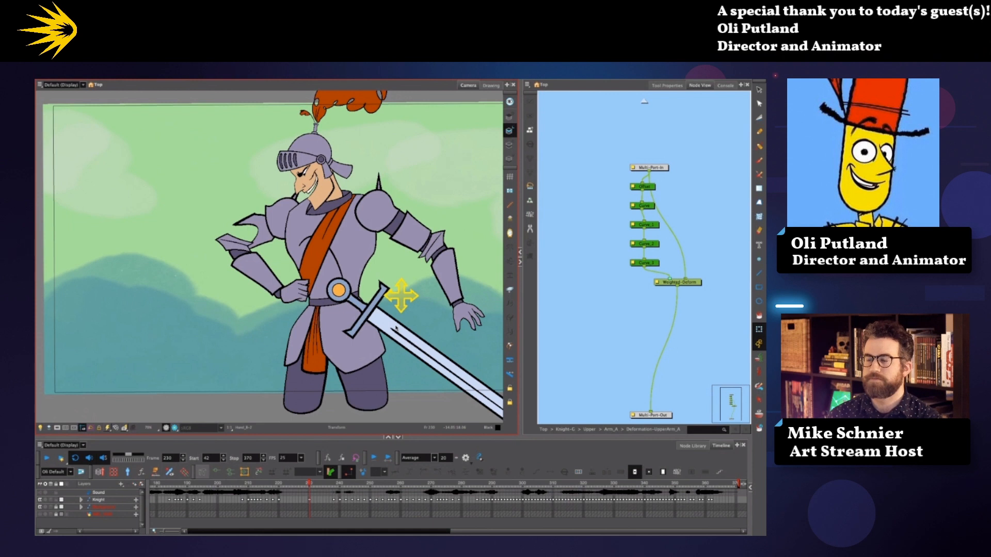
Step: Spread out the upper arm's node network by raising the Multi-Port-In node and lowering the Weighted-Deform node
click(668, 166)
drag(668, 166, 702, 152)
click(694, 289)
drag(693, 291, 695, 324)
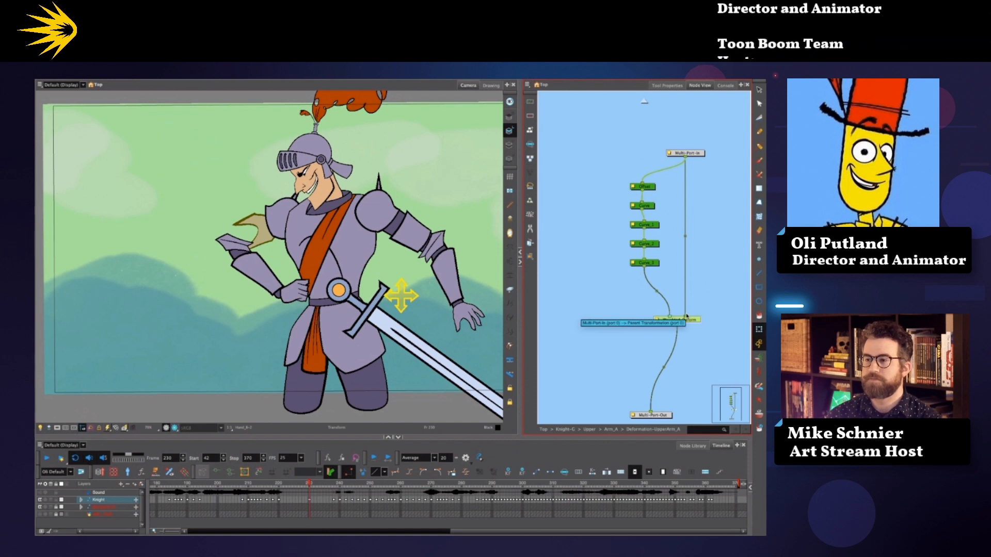
Step: Switch to Finder and preview the Empress 9.PNG character artwork in the Empress folder
key(ctrl+Left)
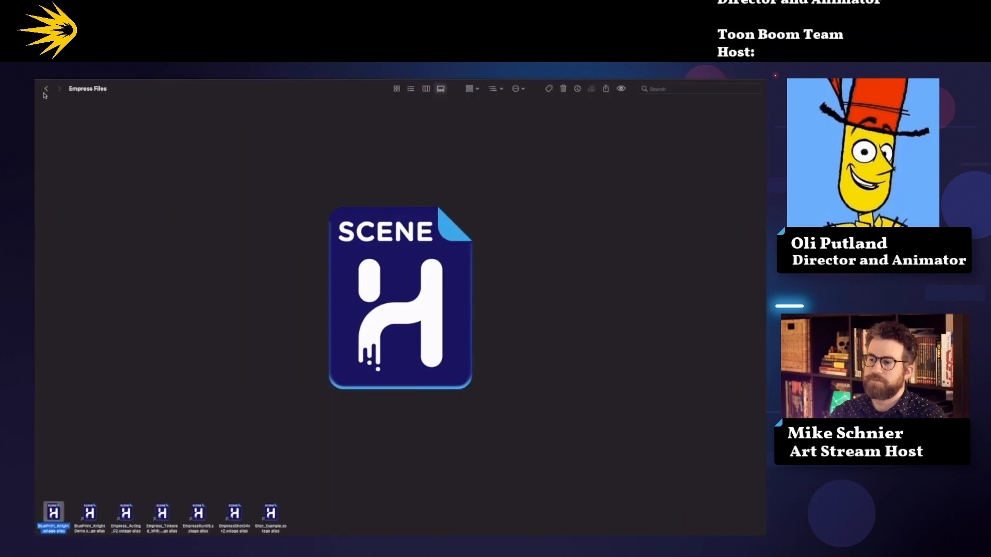
click(46, 89)
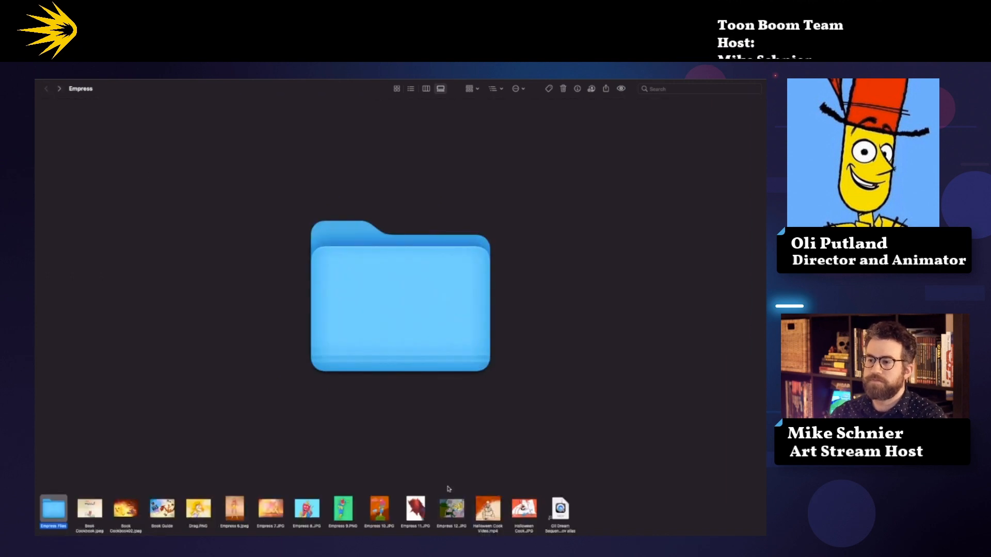
click(343, 509)
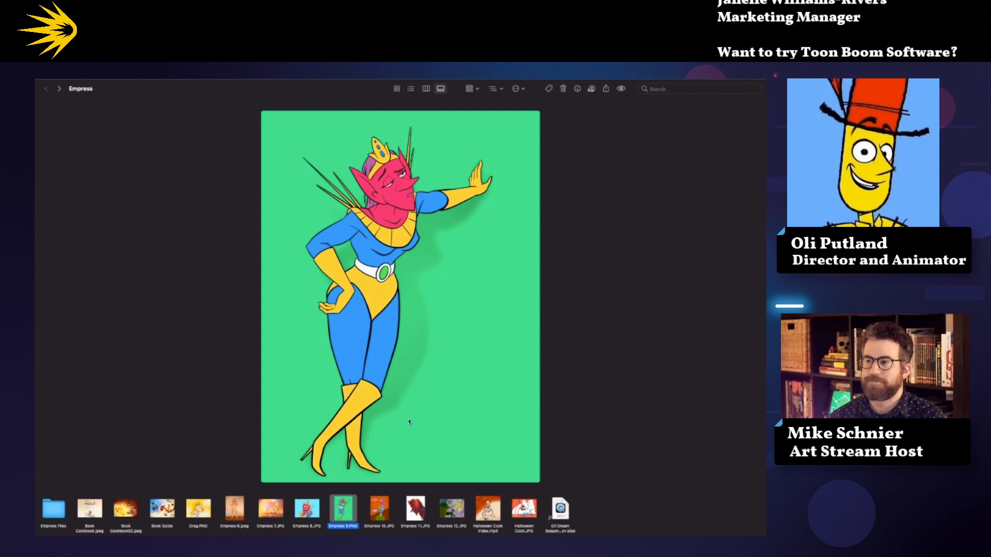
Step: Switch back to Harmony and open the knight's hand drawing for sketching with the Pencil tool and its properties shown
key(ctrl+Right)
click(724, 86)
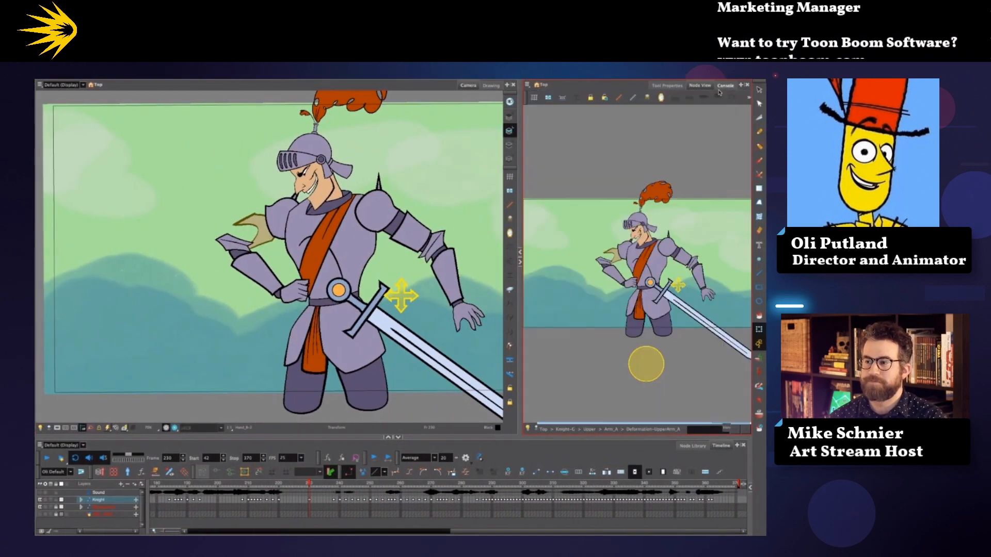
click(667, 85)
click(491, 85)
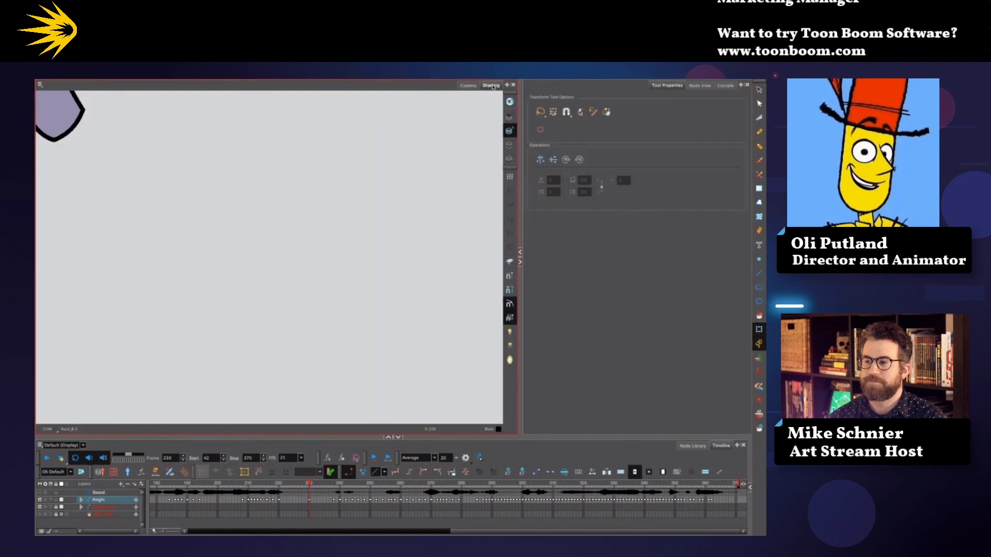
click(759, 132)
drag(299, 360, 317, 189)
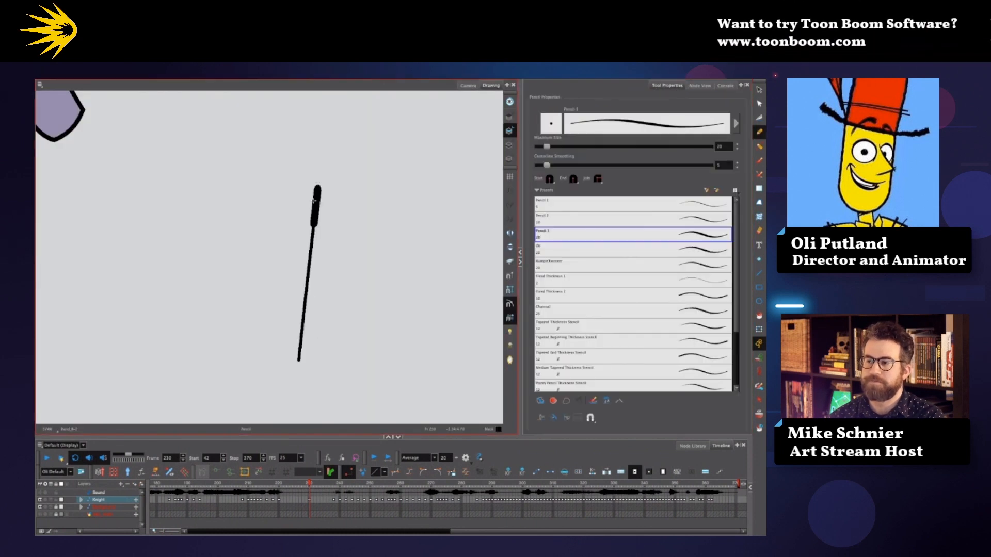
key(super+z)
mouse_move(318, 379)
mouse_down()
mouse_move(339, 235)
mouse_move(412, 178)
mouse_move(418, 382)
mouse_up()
key(super+z)
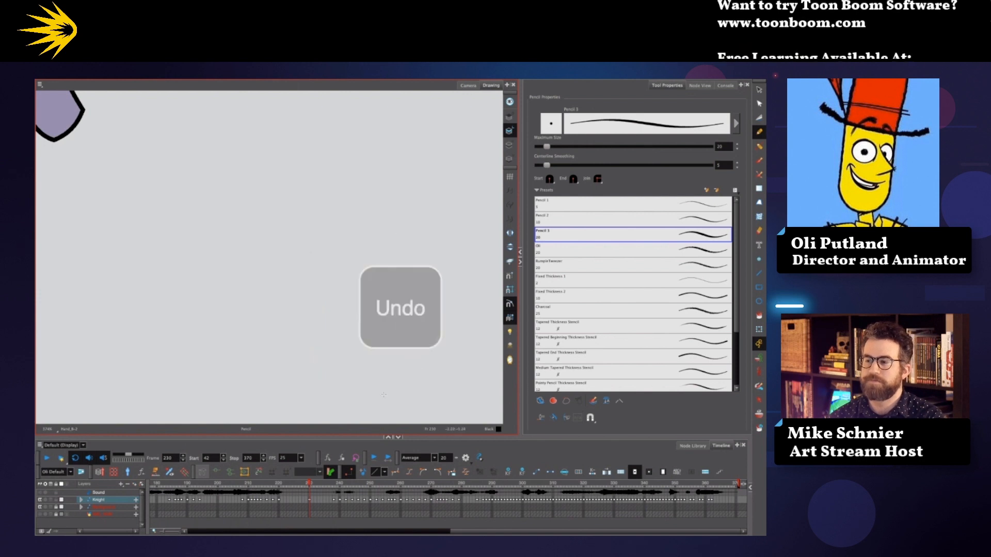
Step: Sketch a tall rectangular shape with two prongs at its upper end beside the hand, and undo it
mouse_move(332, 323)
mouse_down()
mouse_move(336, 205)
mouse_move(384, 217)
mouse_move(401, 332)
mouse_move(357, 334)
mouse_move(332, 303)
mouse_up()
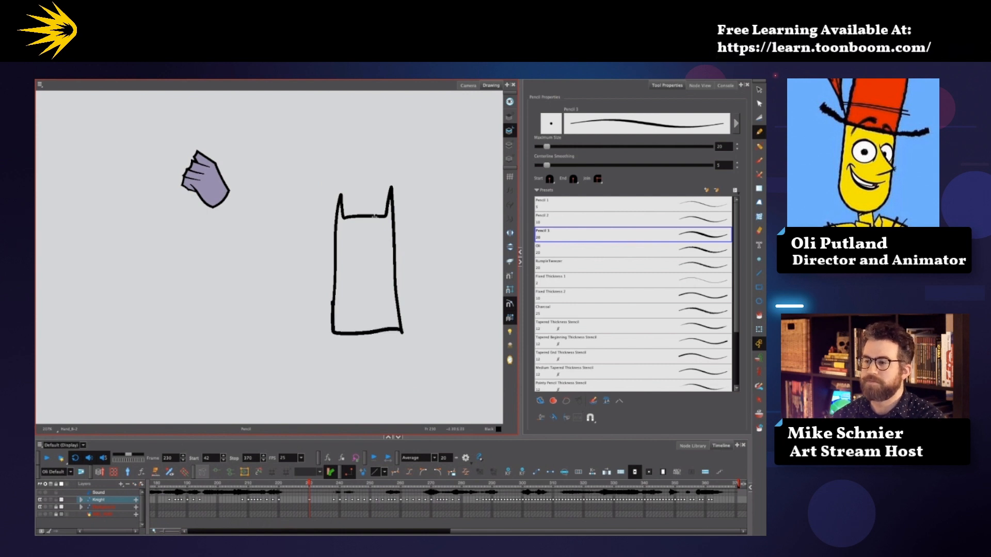
key(ctrl+z)
mouse_move(355, 223)
mouse_down()
mouse_move(407, 224)
mouse_move(355, 225)
mouse_move(344, 264)
mouse_move(401, 291)
mouse_move(403, 223)
mouse_move(410, 230)
mouse_move(361, 292)
mouse_move(423, 230)
mouse_move(384, 230)
mouse_up()
key(ctrl+z)
key(ctrl+z)
key(ctrl+z)
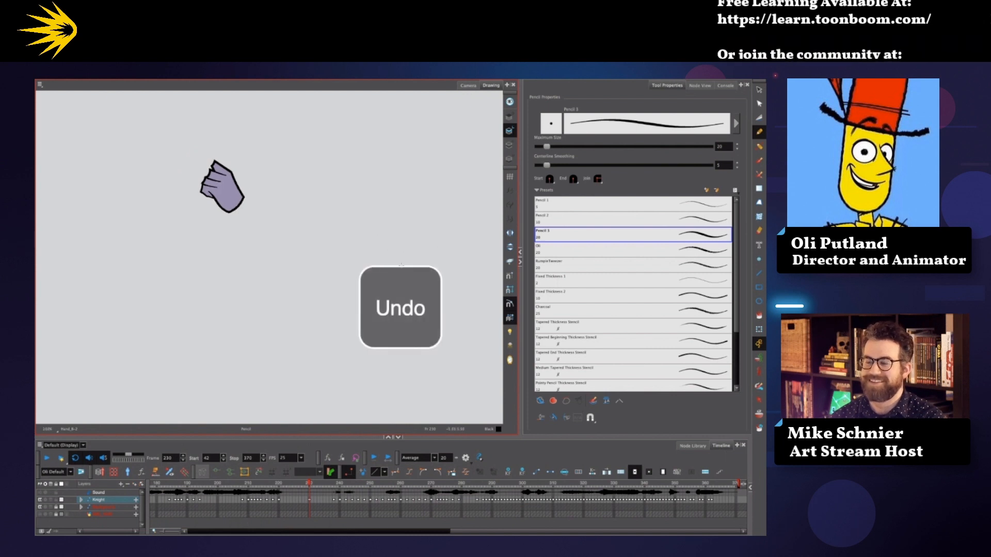
key(ctrl+z)
Step: Sketch a bent limb with a scribbled-in inner side beside the hand, and undo it
mouse_move(362, 192)
mouse_down()
mouse_move(349, 365)
mouse_move(360, 345)
mouse_move(402, 374)
mouse_move(458, 363)
mouse_move(447, 254)
mouse_move(408, 145)
mouse_move(404, 160)
mouse_move(397, 140)
mouse_move(394, 177)
mouse_move(361, 193)
mouse_up()
key(ctrl+z)
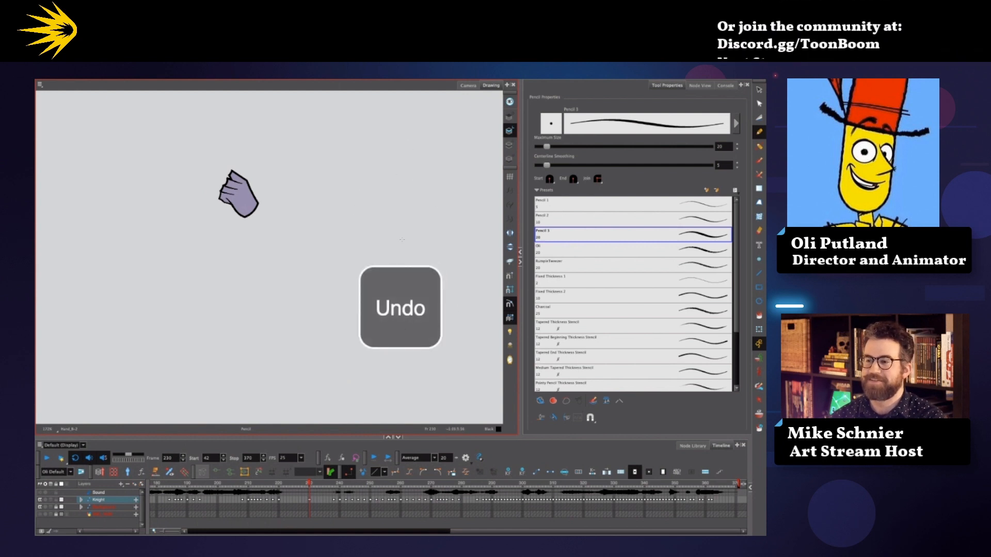
mouse_move(391, 218)
mouse_down()
mouse_move(437, 293)
mouse_move(391, 214)
mouse_move(436, 285)
mouse_move(412, 230)
mouse_move(431, 278)
mouse_up()
mouse_move(413, 216)
mouse_down()
mouse_move(464, 295)
mouse_move(396, 332)
mouse_move(398, 309)
mouse_move(453, 289)
mouse_move(398, 311)
mouse_move(448, 290)
mouse_move(406, 304)
mouse_up()
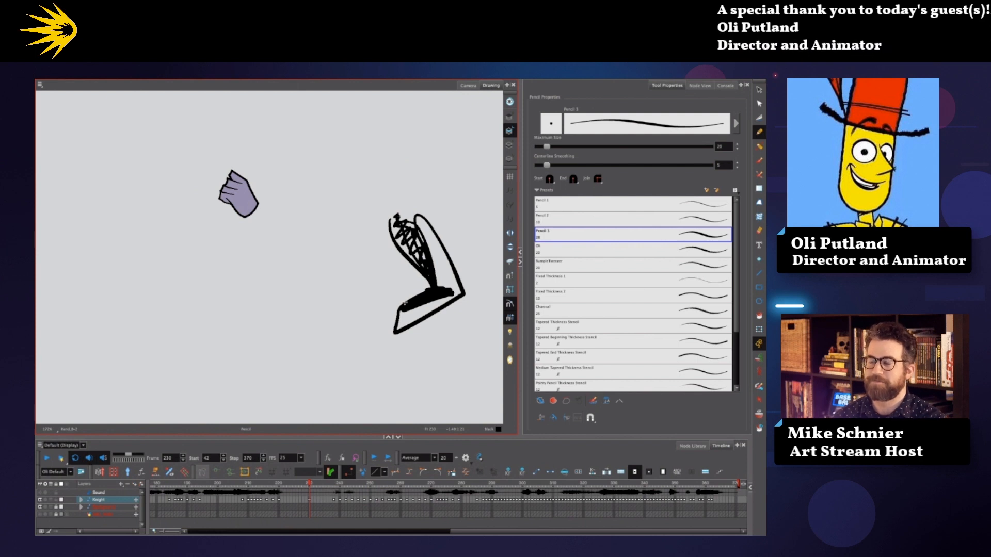
key(ctrl+z)
Step: Sketch a boxy outline with a flared lower corner beside the hand, undoing the extra curved stroke below it
mouse_move(427, 226)
mouse_down()
mouse_move(394, 227)
mouse_move(372, 303)
mouse_move(405, 304)
mouse_move(433, 249)
mouse_move(424, 222)
mouse_up()
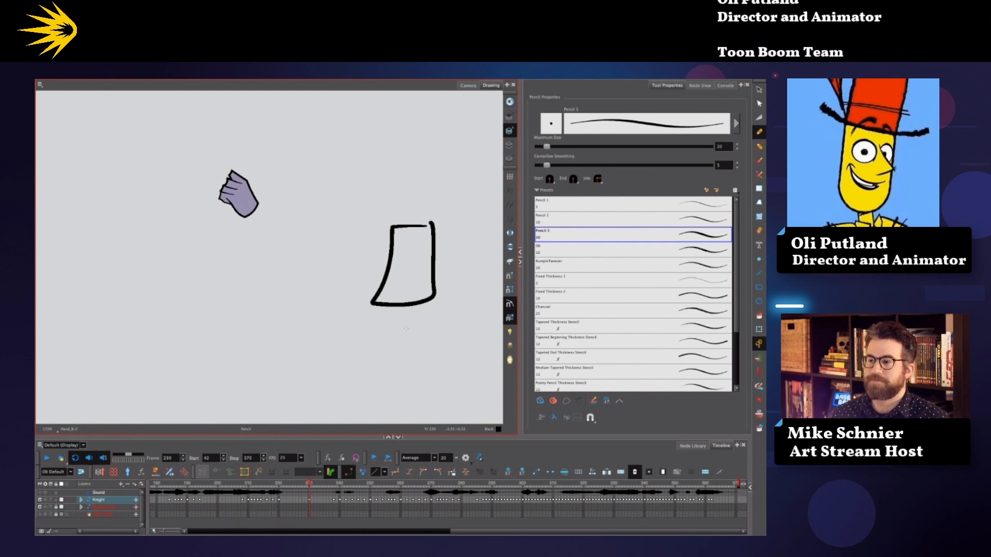
drag(408, 321, 397, 370)
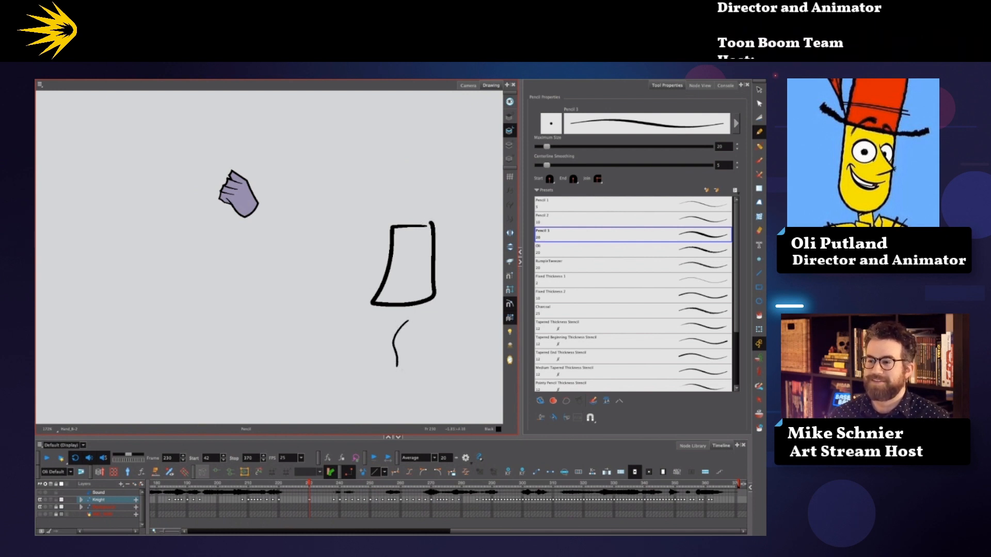
key(ctrl+z)
Step: Sketch a nose, two eyes and a smile inside the boxy outline, and undo the facial strokes
mouse_move(402, 251)
mouse_down()
mouse_move(390, 263)
mouse_move(401, 282)
mouse_up()
drag(401, 238, 400, 247)
drag(419, 239, 418, 249)
mouse_move(391, 282)
mouse_down()
mouse_move(408, 287)
mouse_move(421, 272)
mouse_up()
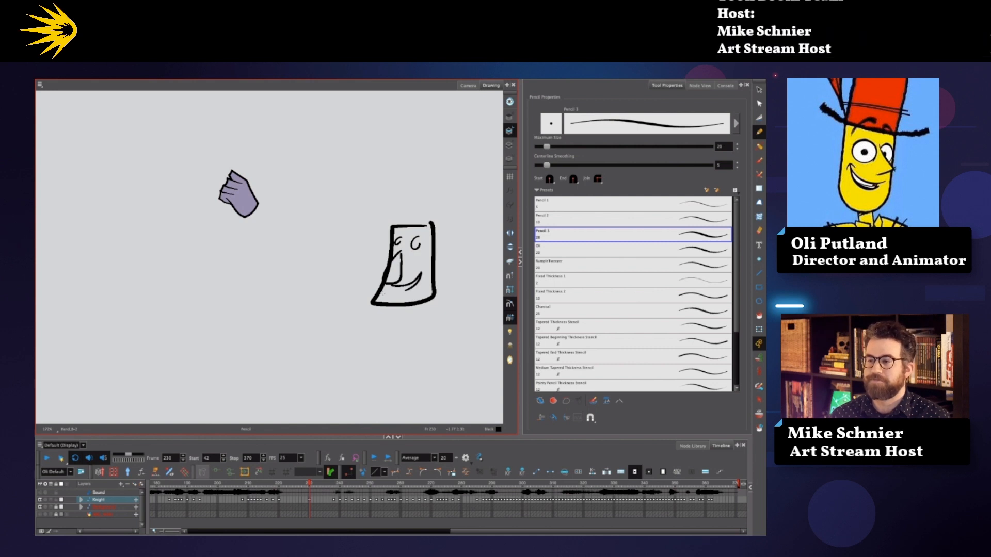
key(ctrl+z)
key(ctrl+z)
key(ctrl+z)
key(ctrl+z)
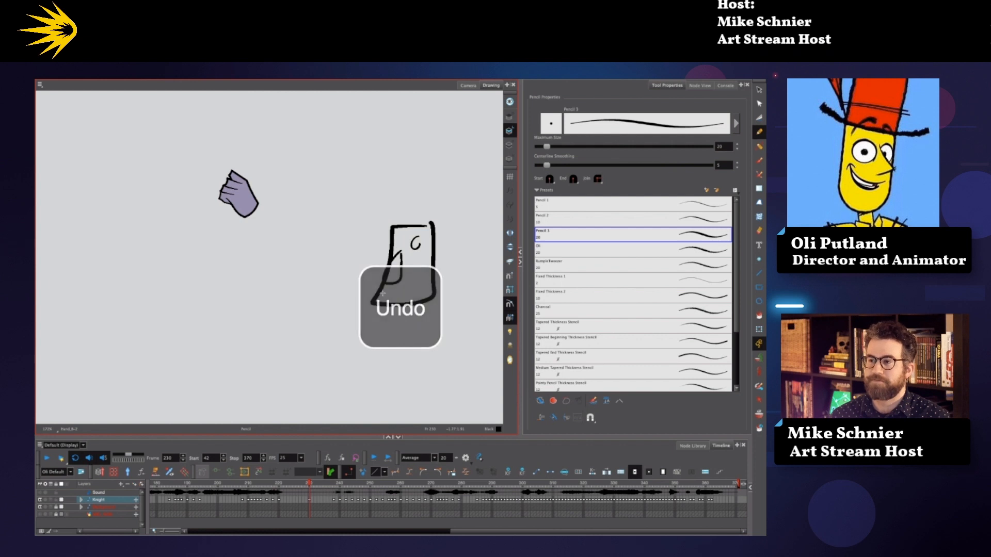
Step: Undo the boxy outline beside the hand, and sketch a similar curved box with a flared lower corner, undoing that as well
key(ctrl+z)
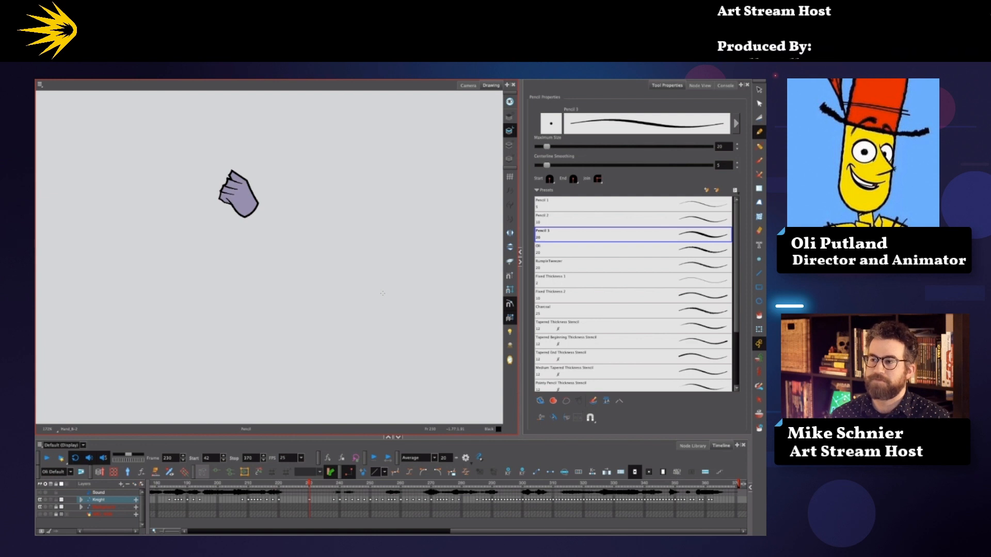
key(ctrl+Left)
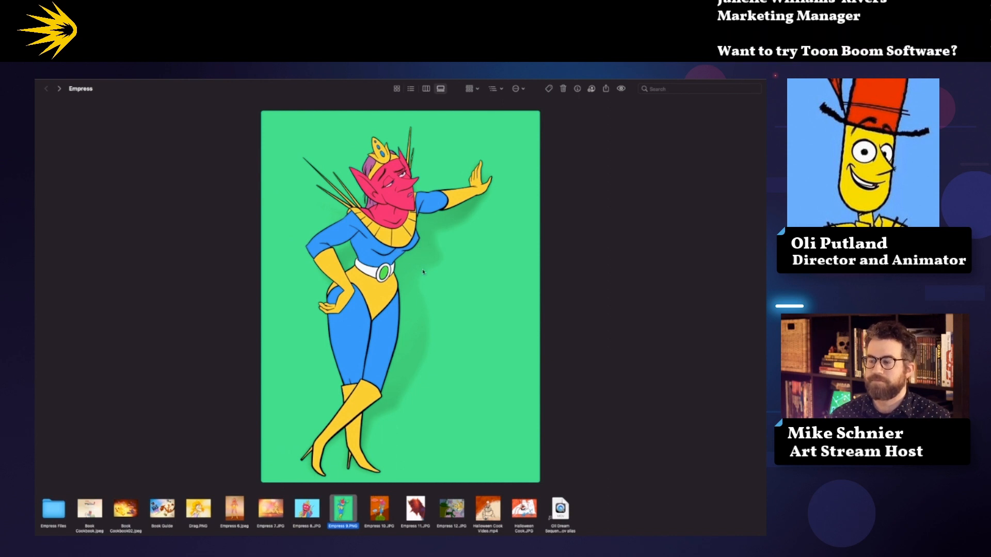
key(ctrl+Right)
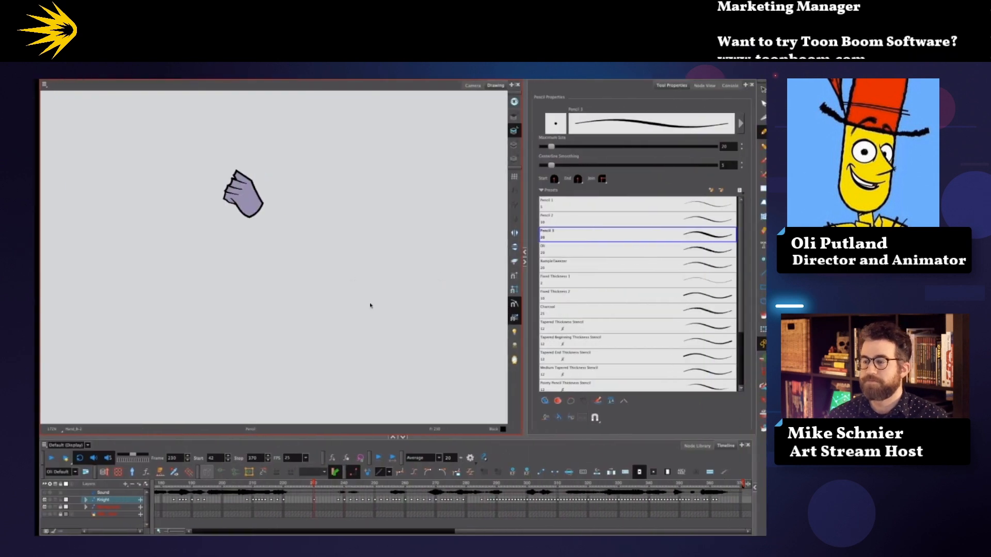
mouse_move(385, 240)
mouse_down()
mouse_move(431, 304)
mouse_move(357, 324)
mouse_move(380, 244)
mouse_up()
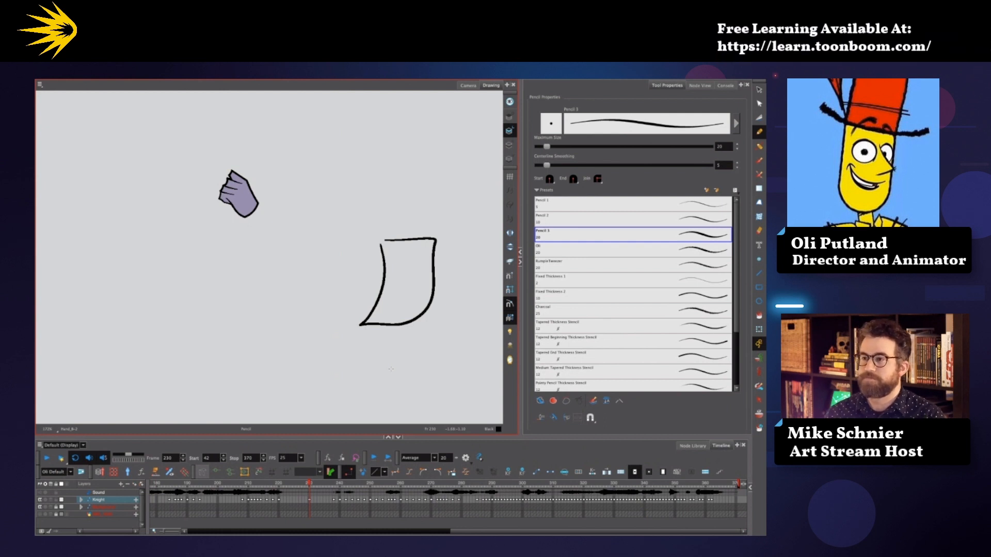
key(ctrl+z)
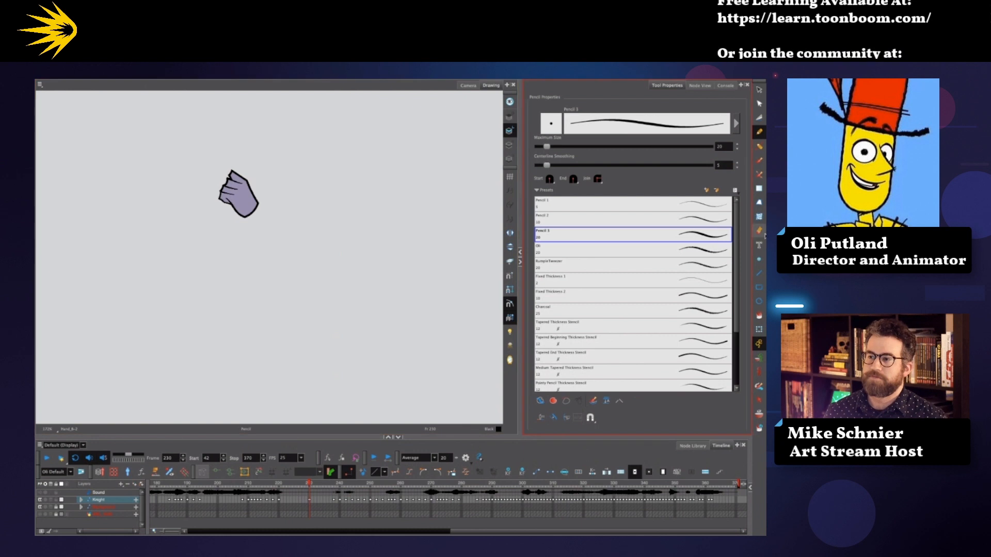
Step: Open the Empress Files folder, and close the knight scene without saving its changes
click(468, 85)
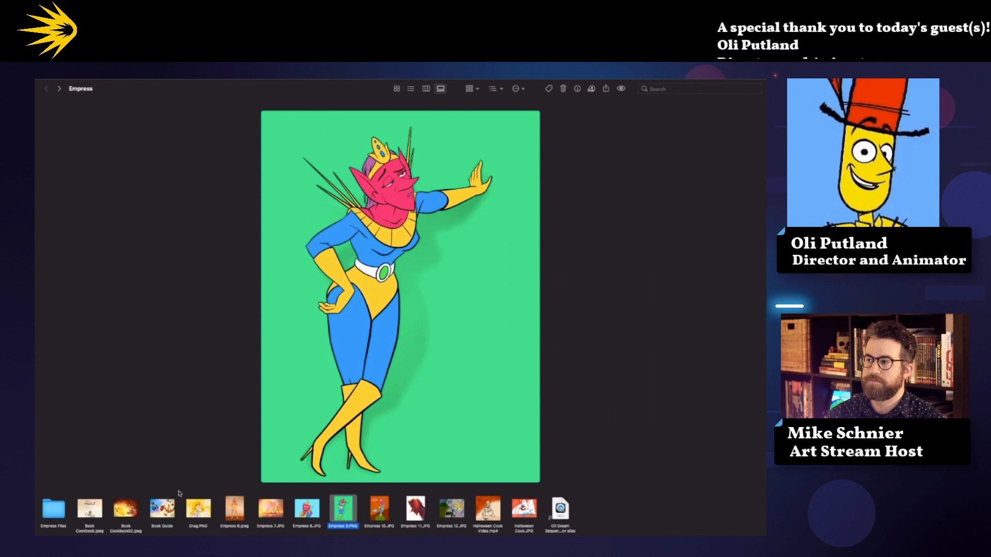
double_click(53, 509)
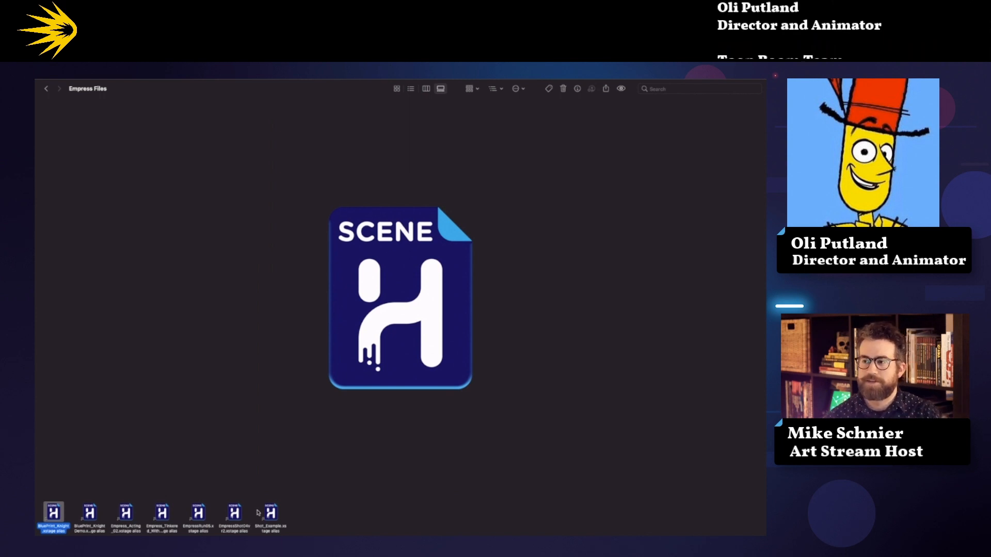
key(ctrl+Right)
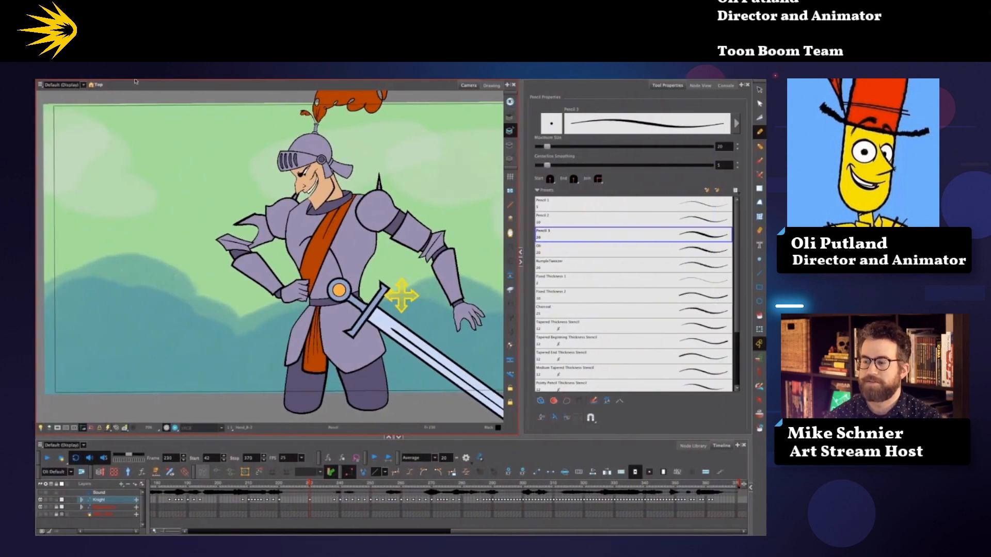
click(117, 83)
click(135, 121)
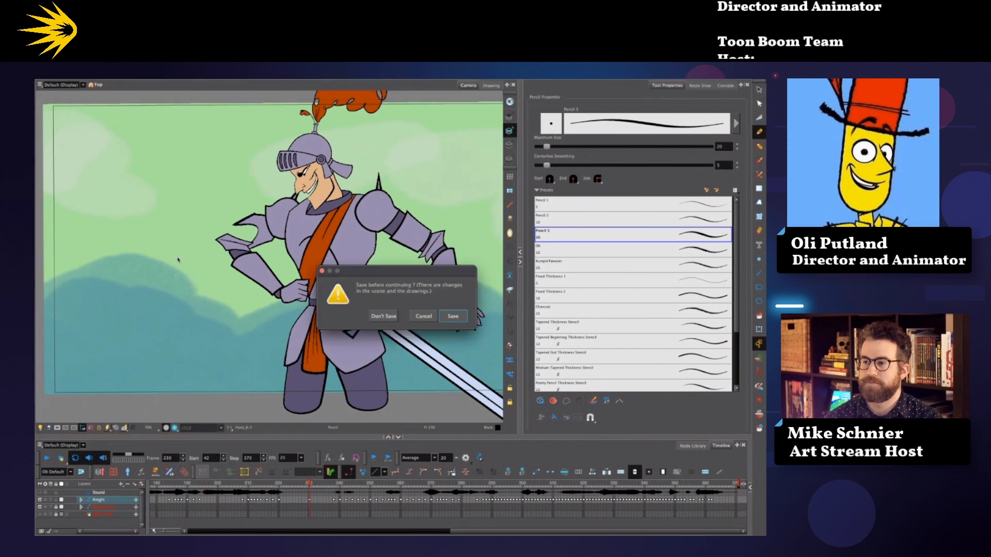
click(384, 316)
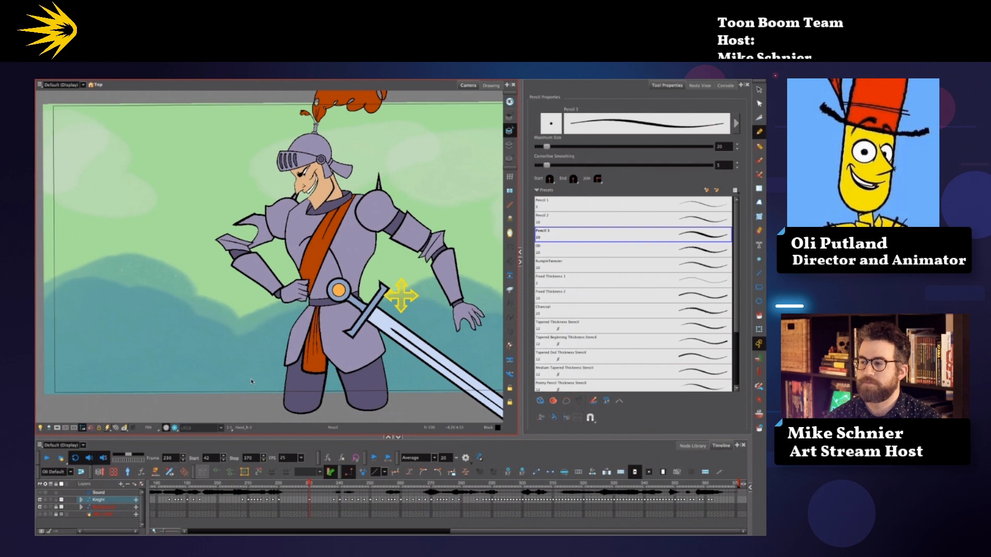
Step: Open the Shot_Example scene from the Empress Files folder, and review its animation
key(ctrl+Left)
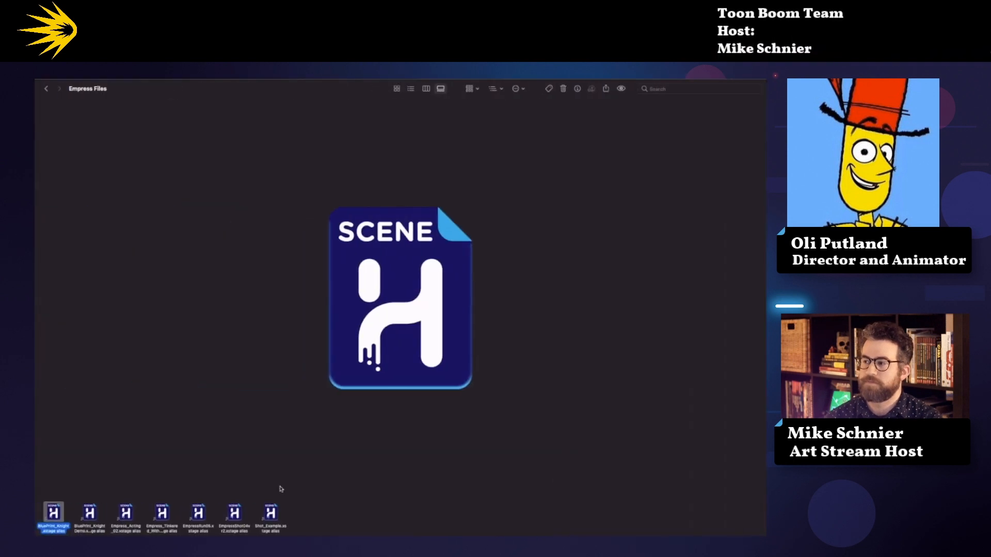
click(269, 515)
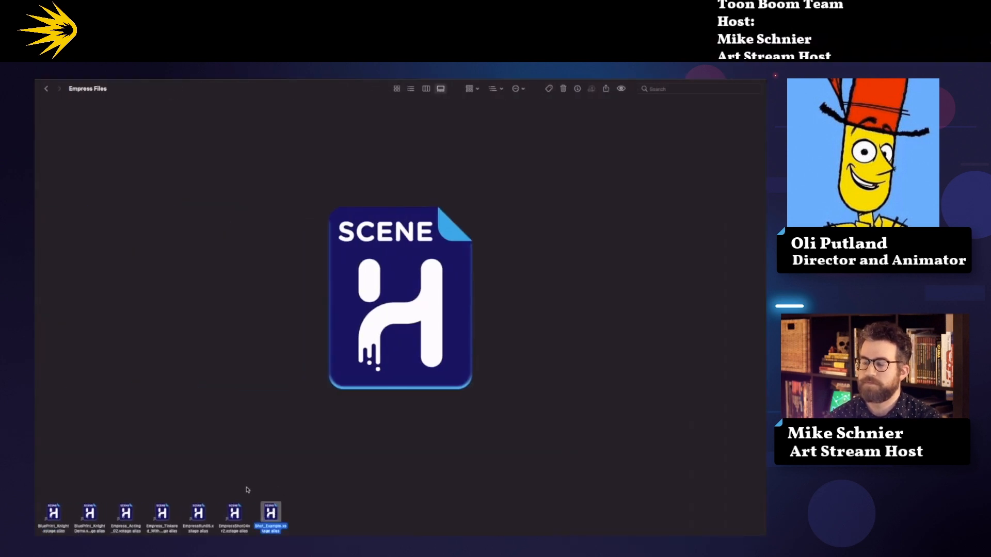
double_click(273, 512)
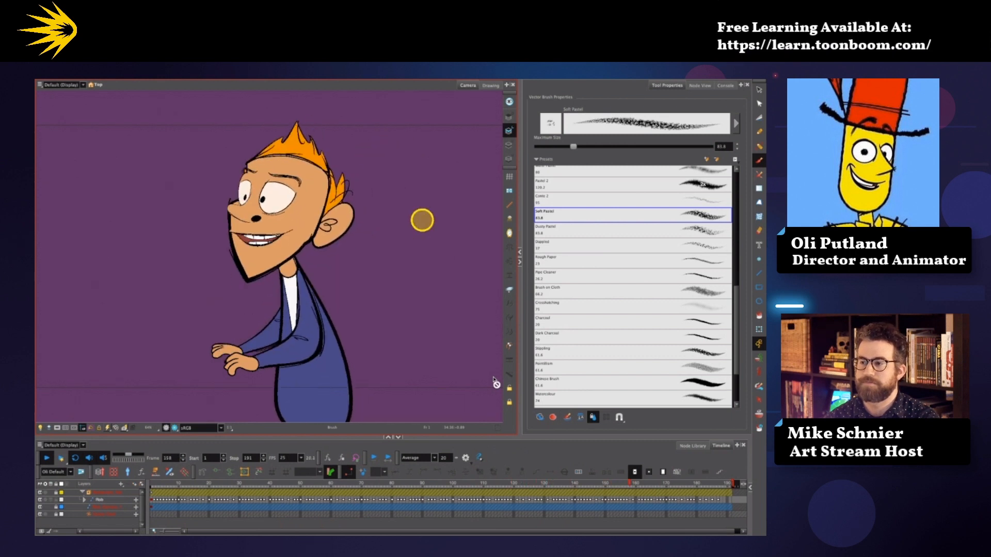
key(Return)
drag(391, 531, 575, 515)
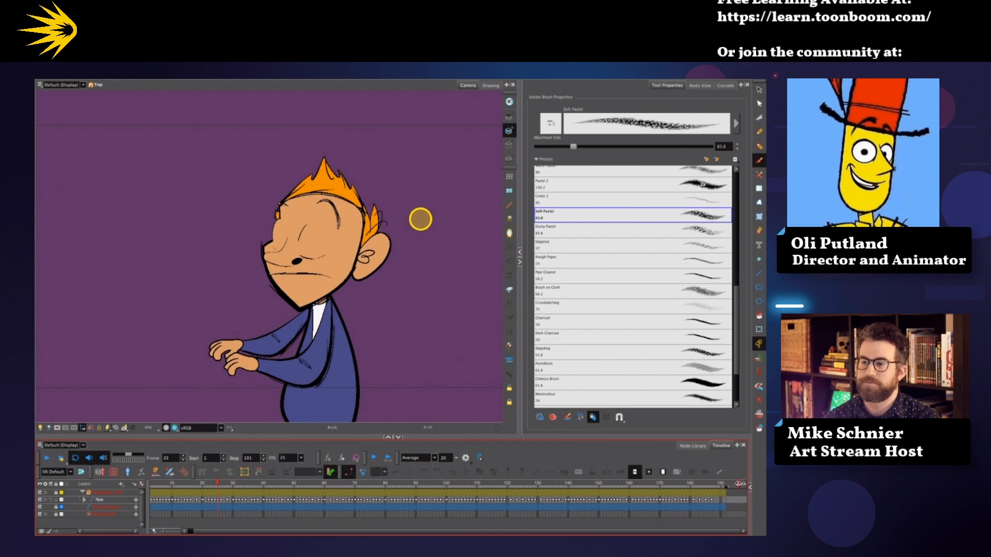
Step: Activate the Transform tool at the end of the Rob layer, and show the Rob-CONSOLE display beside the camera view
click(736, 501)
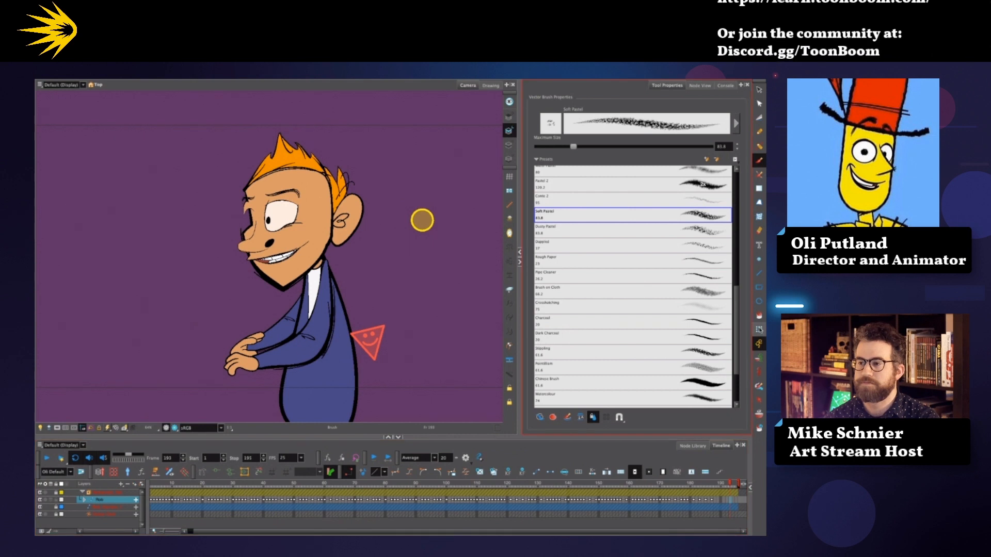
click(757, 329)
click(175, 358)
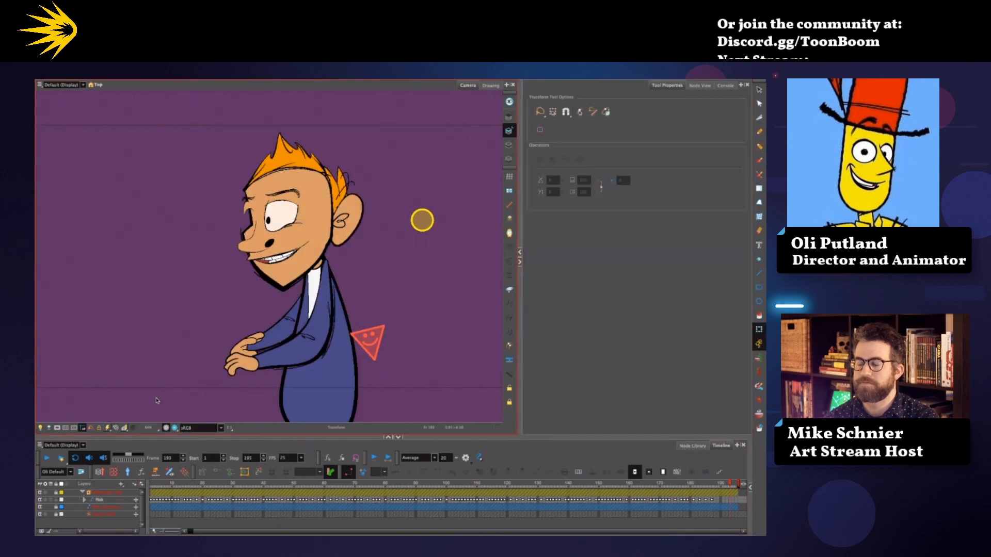
click(701, 86)
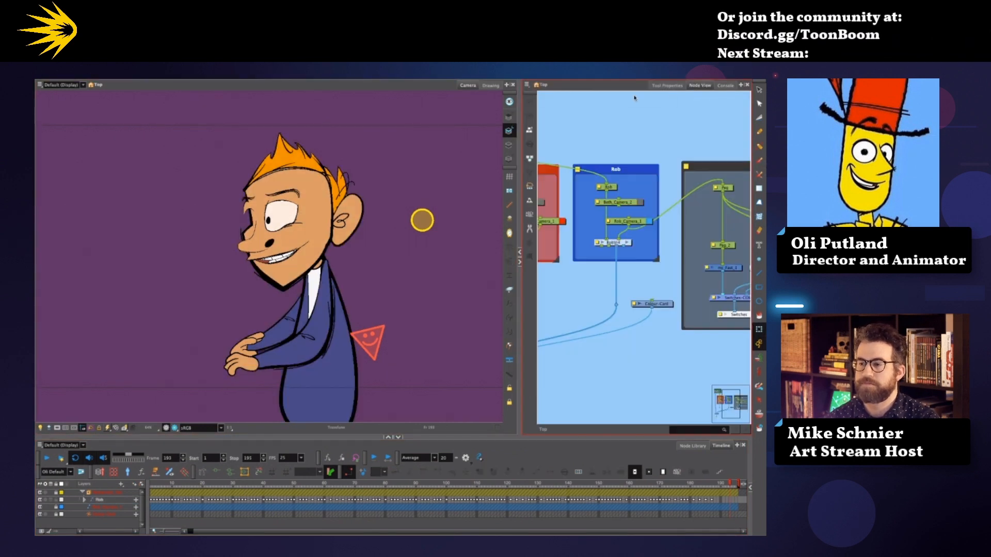
click(724, 85)
click(547, 86)
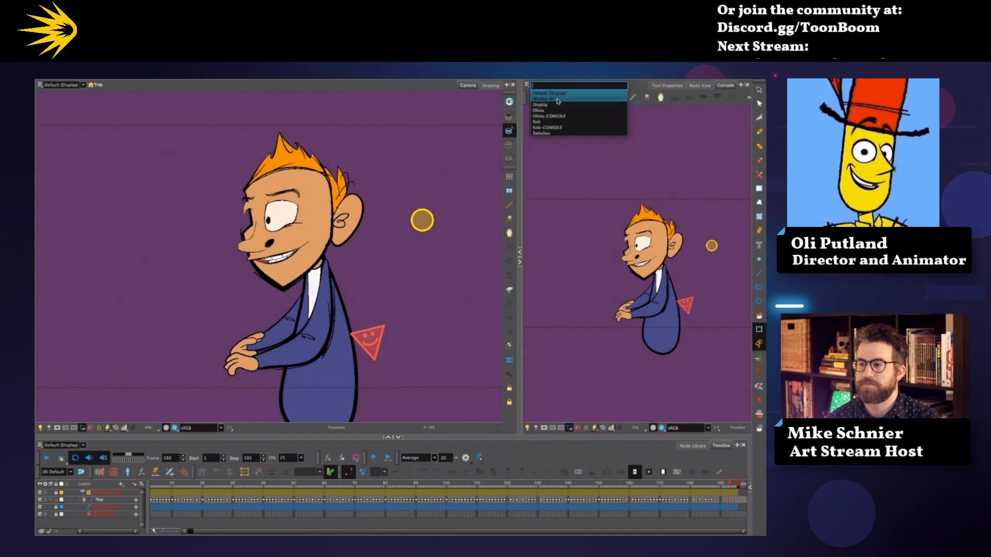
click(562, 128)
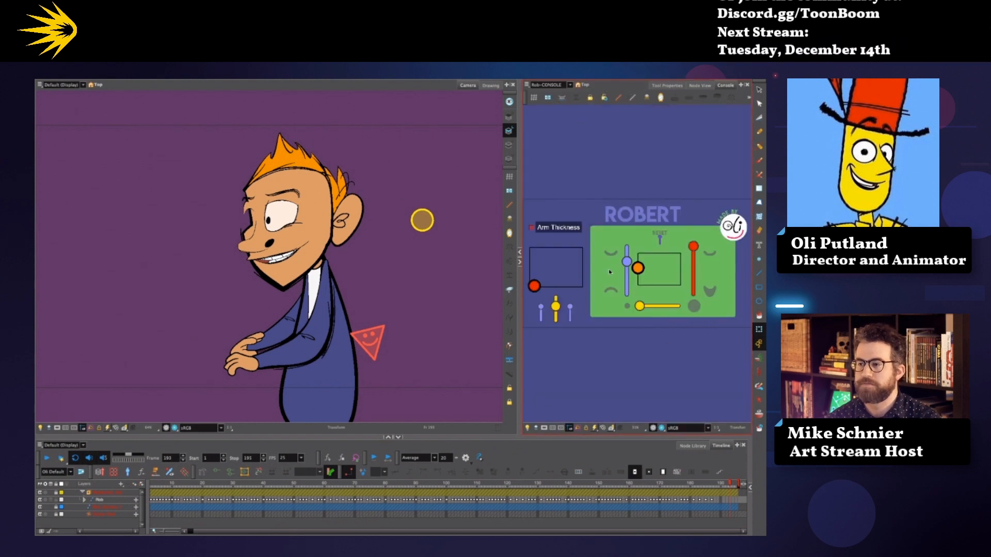
Step: Try the mouth controller and undo it, and extend the Rob layer's exposure to frame 195
drag(639, 269, 659, 269)
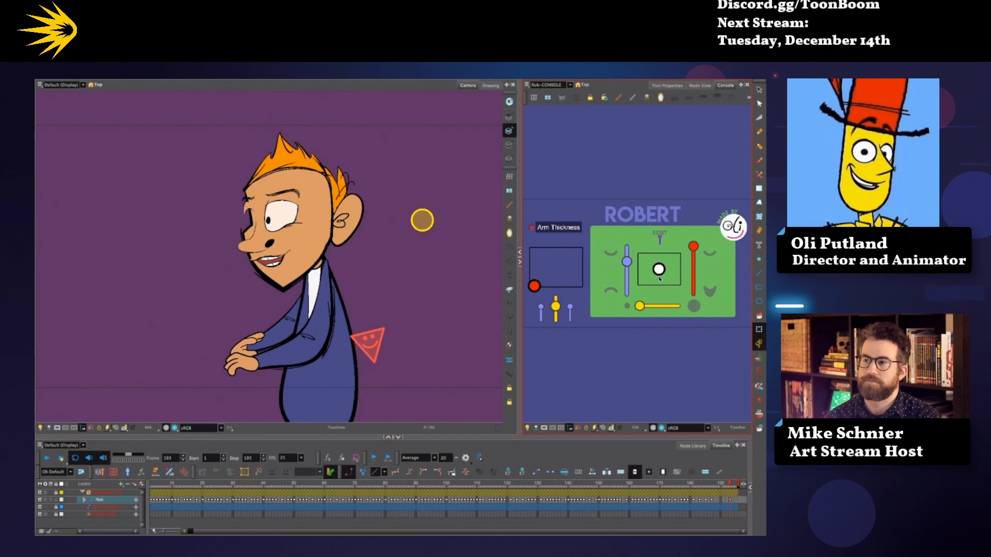
key(ctrl+z)
click(736, 500)
key(F5)
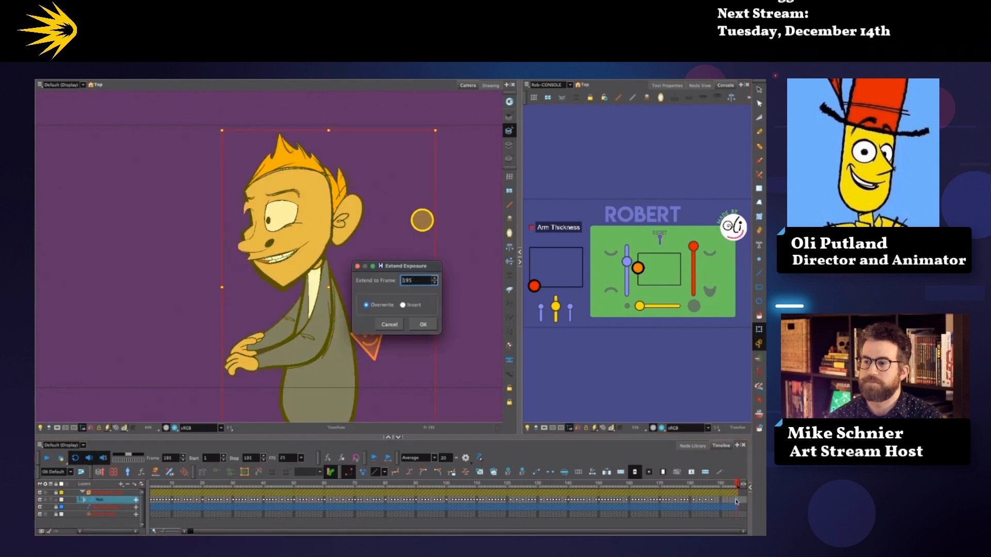
key(Return)
Step: Turn Rob's head toward the front with the head control pad, and select his near eye
click(648, 269)
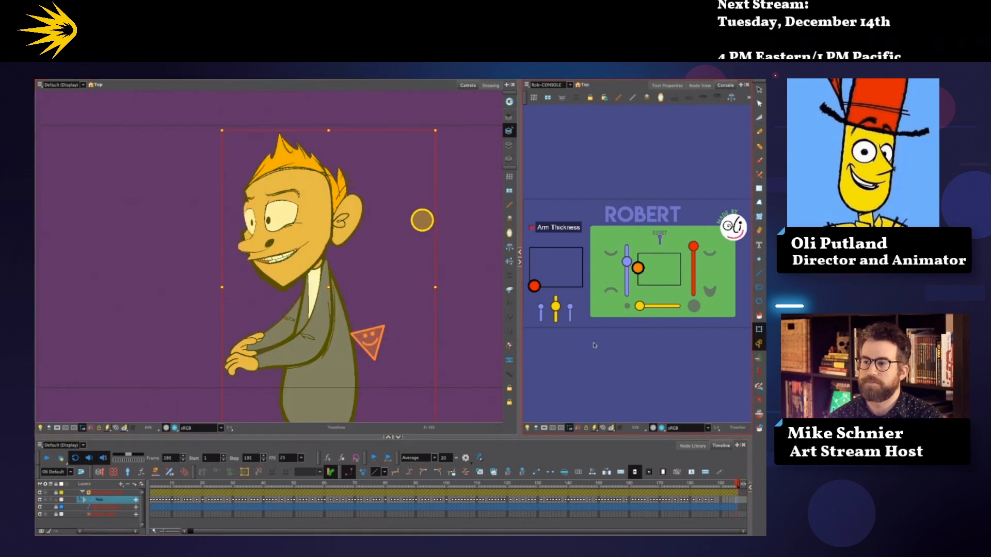
drag(534, 286, 553, 269)
click(311, 195)
scroll(360, 213, up, 2)
scroll(333, 273, up, 1)
drag(366, 141, 395, 196)
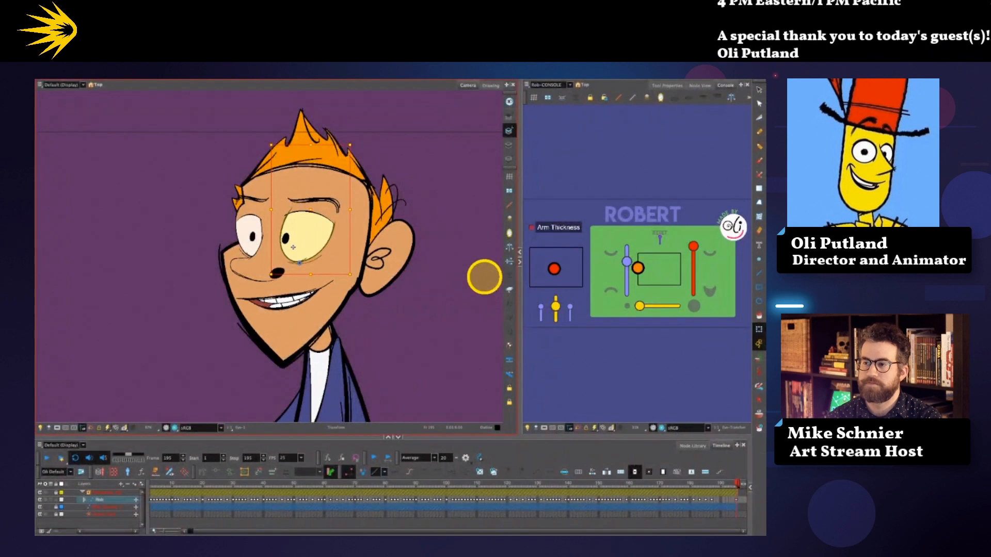
Step: Raise the yellow slider below the head control pad in Rob's console, and nudge his head slightly
scroll(335, 242, down, 2)
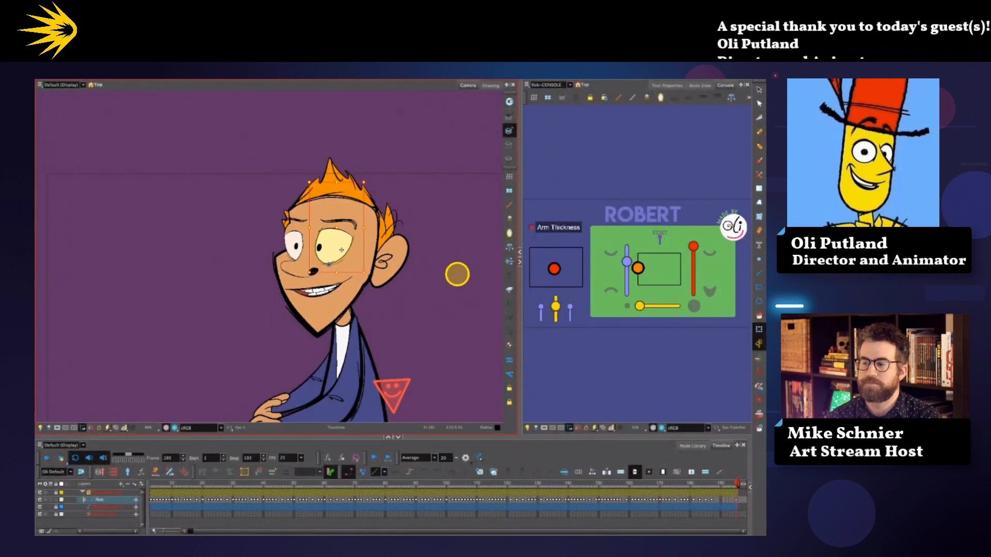
scroll(431, 307, down, 2)
drag(431, 307, 415, 289)
mouse_move(557, 305)
mouse_down()
mouse_move(556, 298)
mouse_move(557, 319)
mouse_move(563, 294)
mouse_up()
mouse_move(377, 224)
mouse_down()
mouse_move(351, 222)
mouse_move(393, 228)
mouse_move(348, 228)
mouse_move(376, 228)
mouse_up()
Step: Extend Rob's far arm forward with an open palm, and move his head forward with a slight extra turn
click(283, 371)
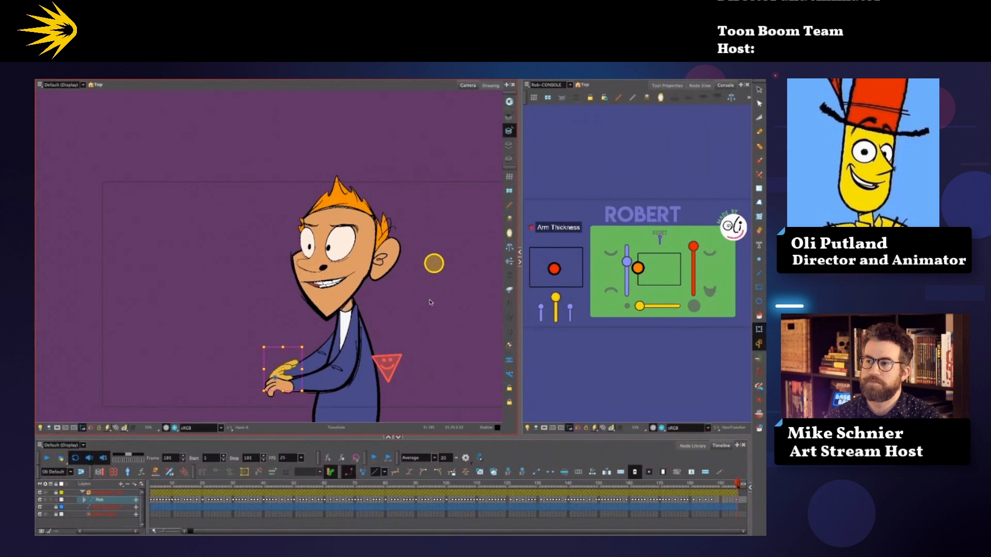
drag(309, 345, 256, 322)
mouse_move(374, 236)
mouse_down()
mouse_move(337, 237)
mouse_move(359, 242)
mouse_up()
key(Left)
key(Up)
mouse_move(554, 268)
mouse_down()
mouse_move(545, 264)
mouse_move(563, 268)
mouse_move(547, 269)
mouse_up()
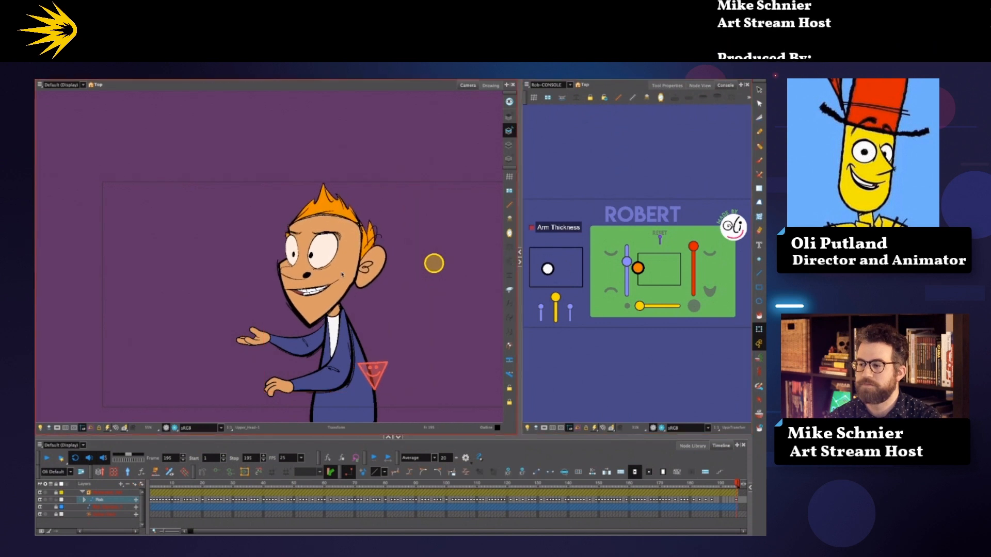
Step: Adjust the bend of Rob's torso with its deformer points, and nudge his head forward to match the pose
click(362, 357)
click(405, 313)
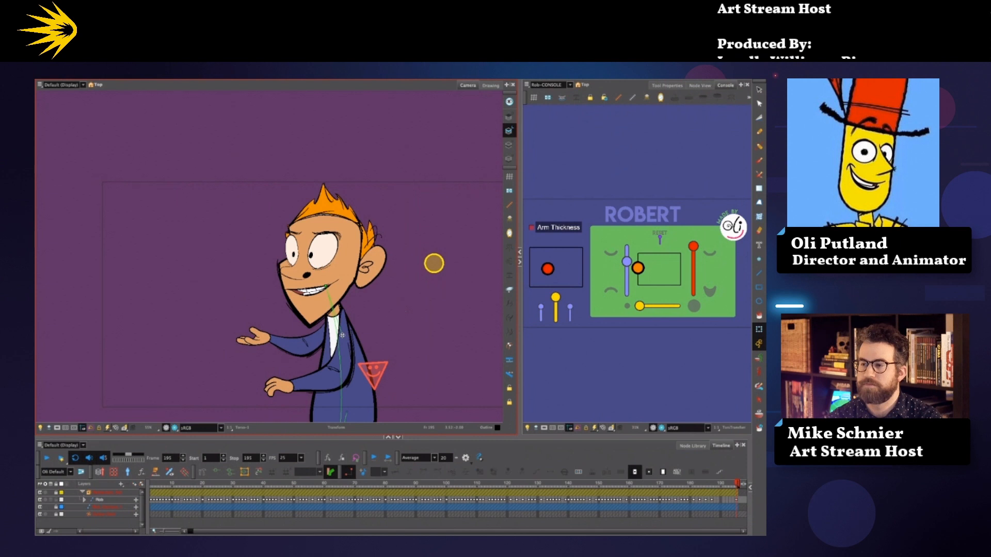
drag(339, 336, 309, 338)
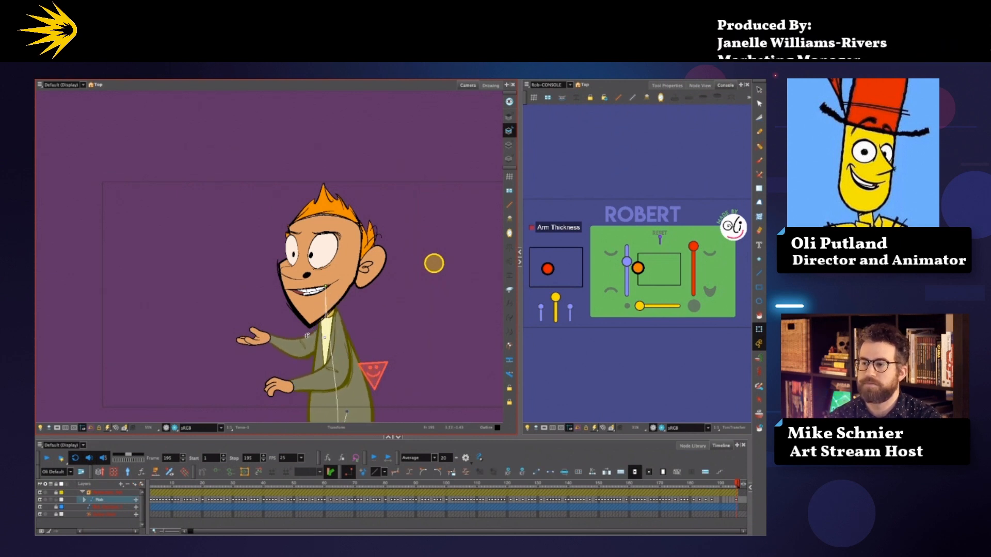
mouse_move(362, 335)
mouse_down()
mouse_move(320, 342)
mouse_move(370, 338)
mouse_up()
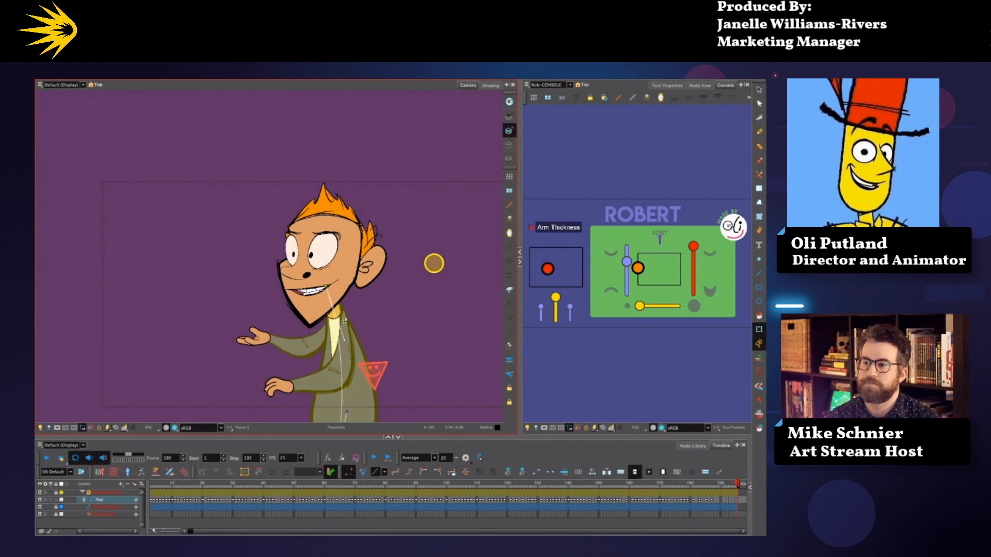
click(345, 321)
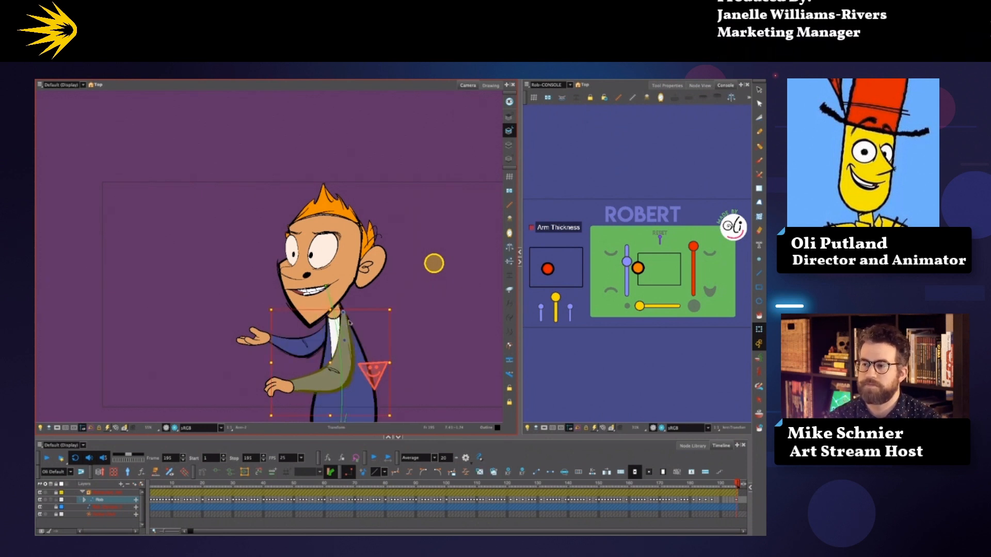
click(384, 291)
mouse_move(360, 336)
mouse_down()
mouse_move(337, 340)
mouse_move(372, 339)
mouse_move(352, 334)
mouse_up()
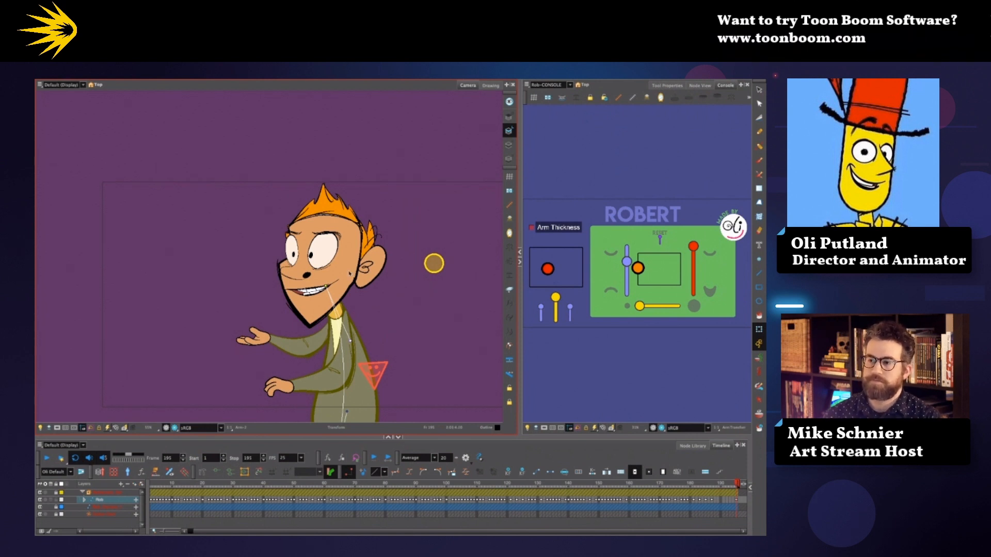
mouse_move(349, 245)
mouse_down()
mouse_move(326, 249)
mouse_move(346, 248)
mouse_up()
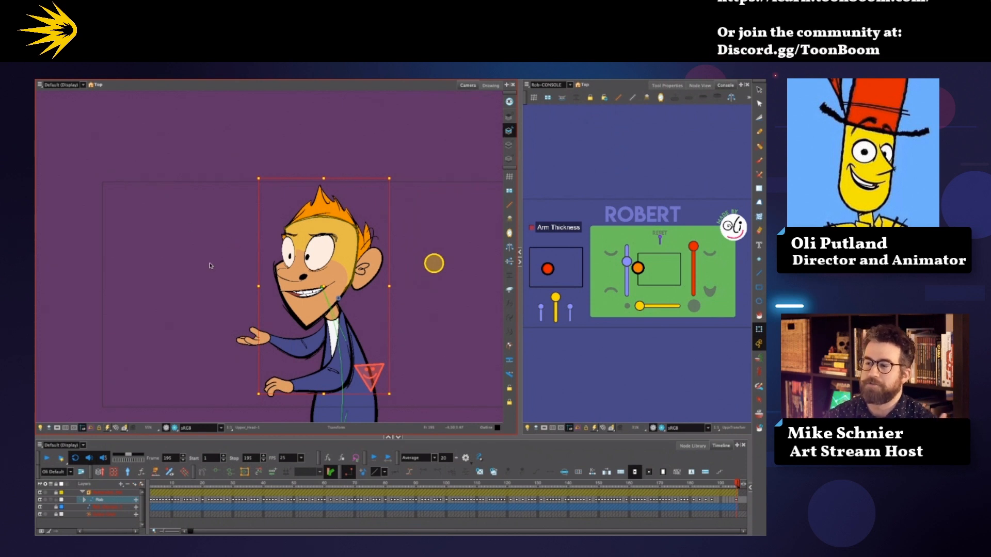
Step: Close the Shot_Example scene without saving its changes
click(117, 83)
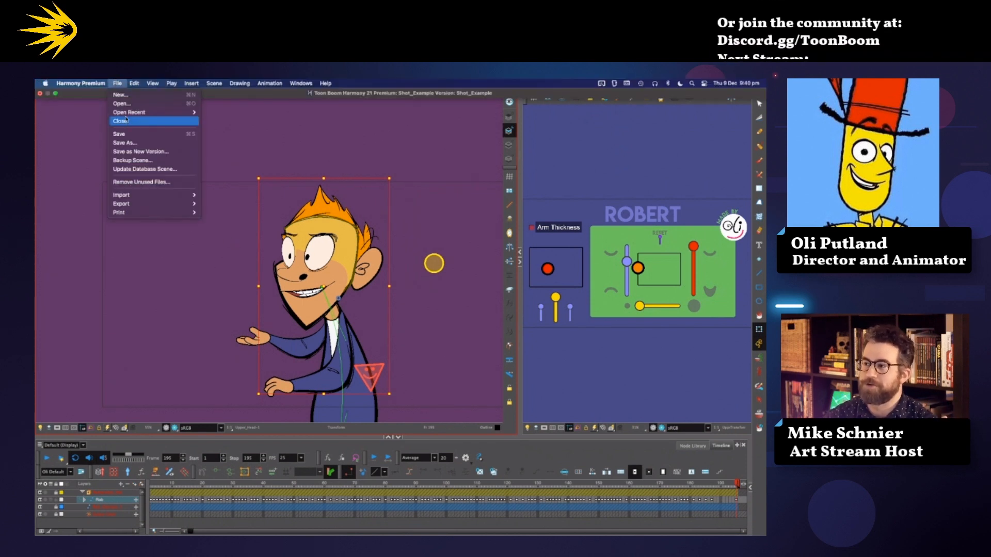
click(129, 122)
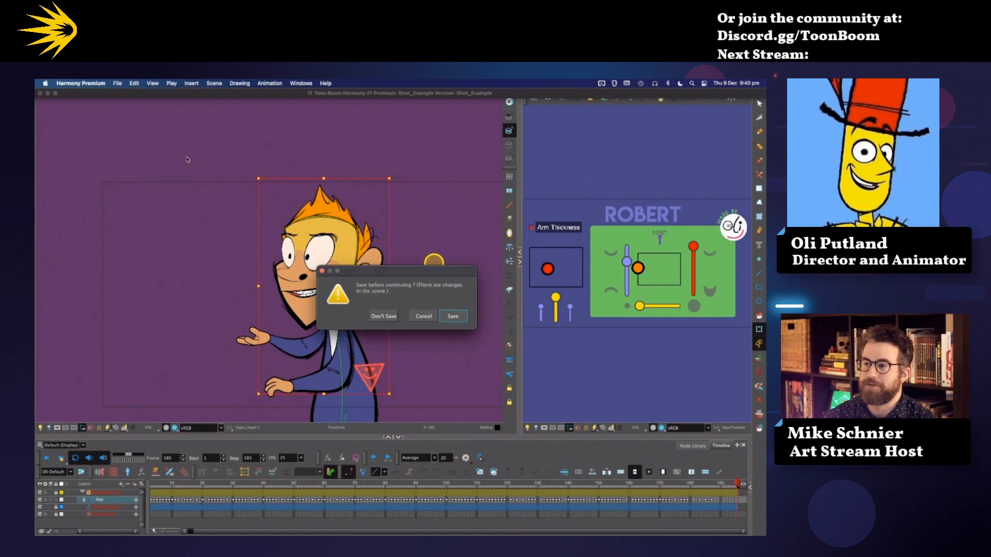
click(388, 320)
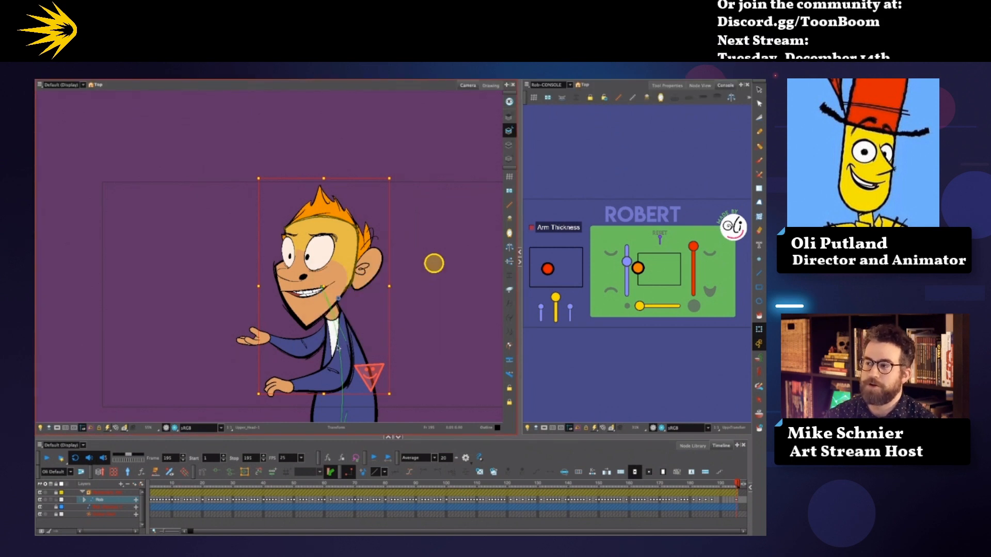
Step: Switch to the Empress Files folder, open the Empress_Tinkered_With scene, and frame the Empress in the camera view
key(ctrl+Left)
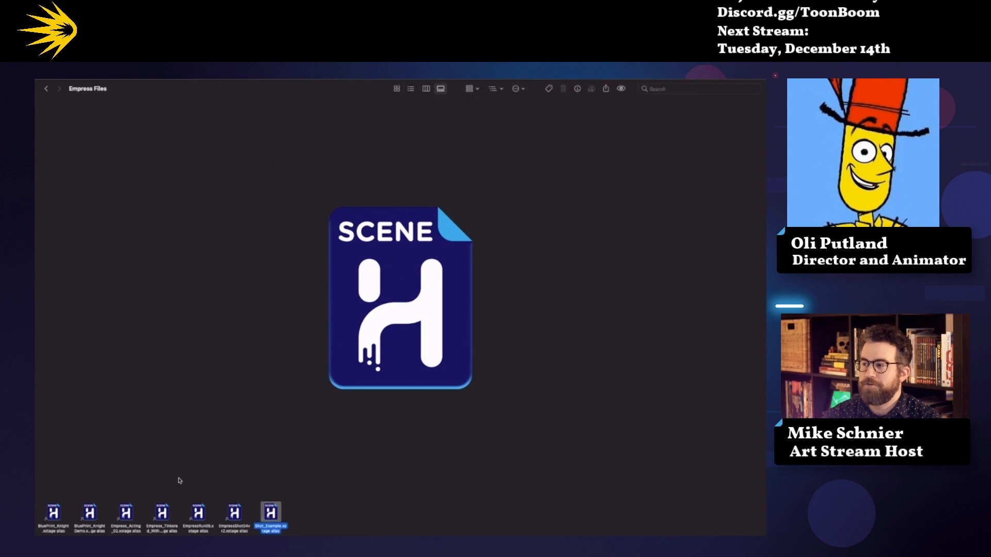
click(166, 514)
double_click(166, 512)
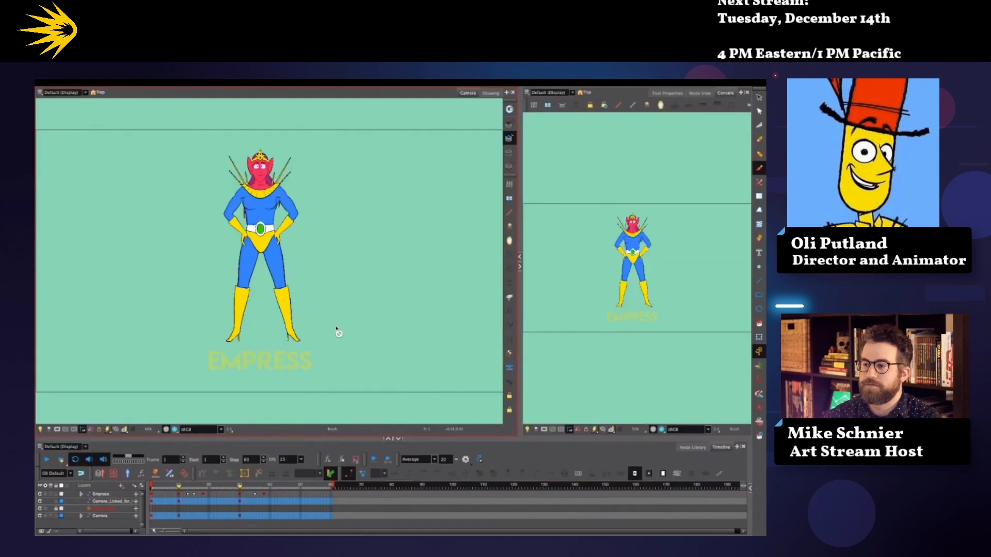
scroll(277, 252, up, 2)
drag(262, 237, 278, 252)
scroll(278, 252, down, 1)
scroll(277, 252, up, 1)
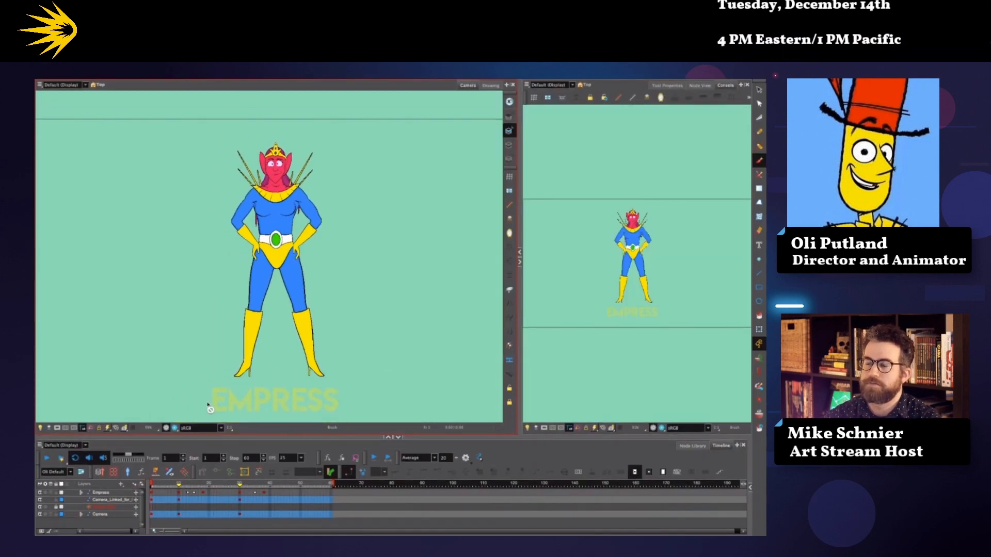
Step: Go to frame 35, where the Empress is reaching out with one arm
click(261, 484)
key(period)
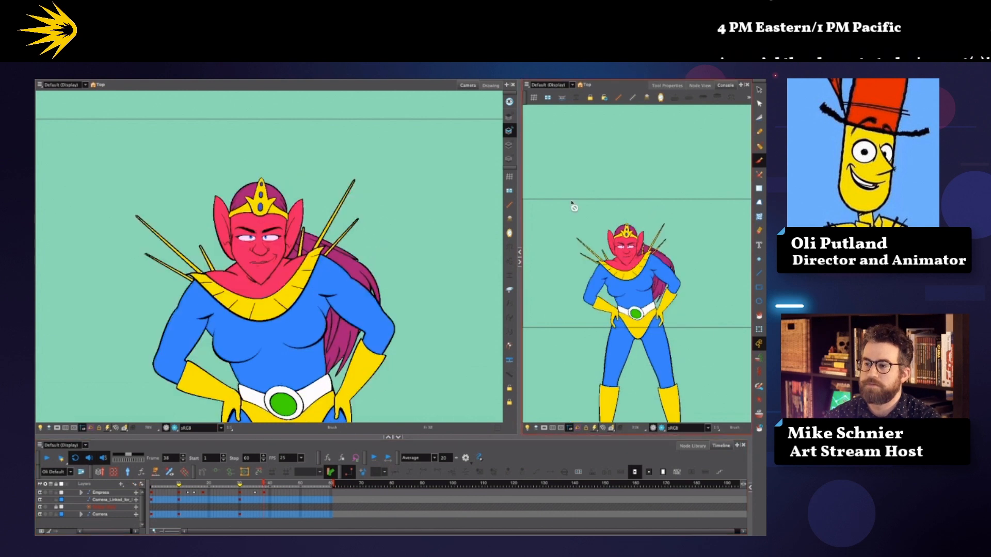
click(254, 483)
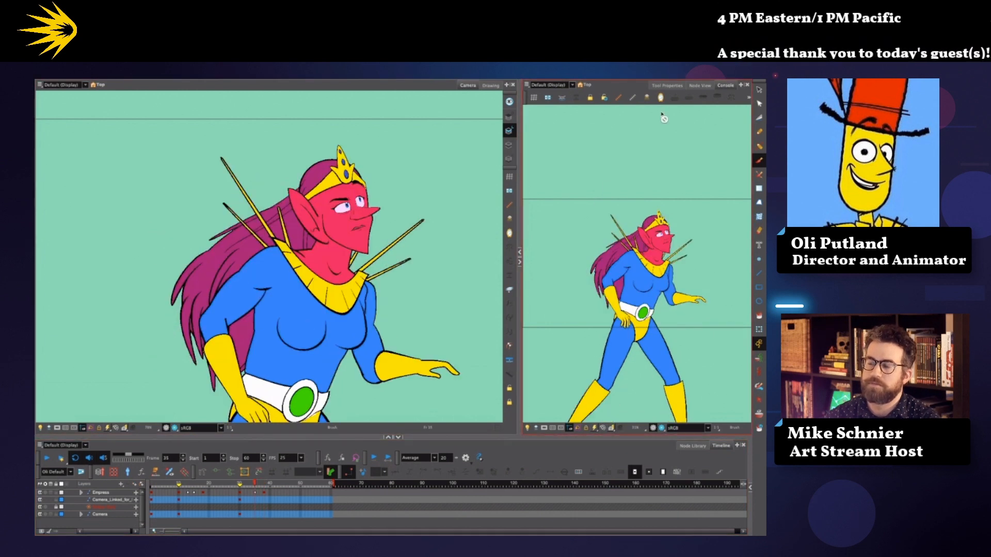
Step: Show The_Empress-MC display in the console view, and frame the reaching pose in the camera view
click(696, 86)
click(725, 86)
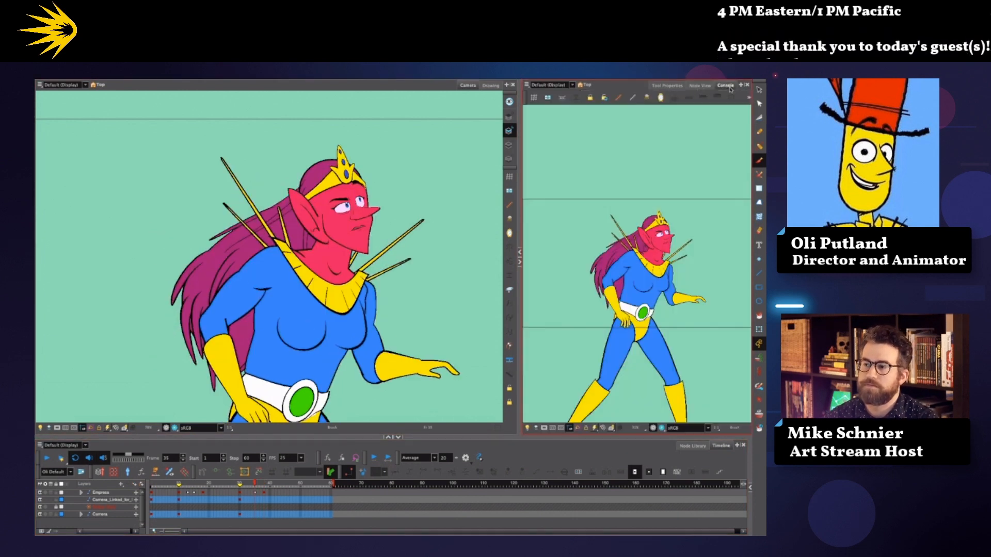
click(578, 85)
click(575, 117)
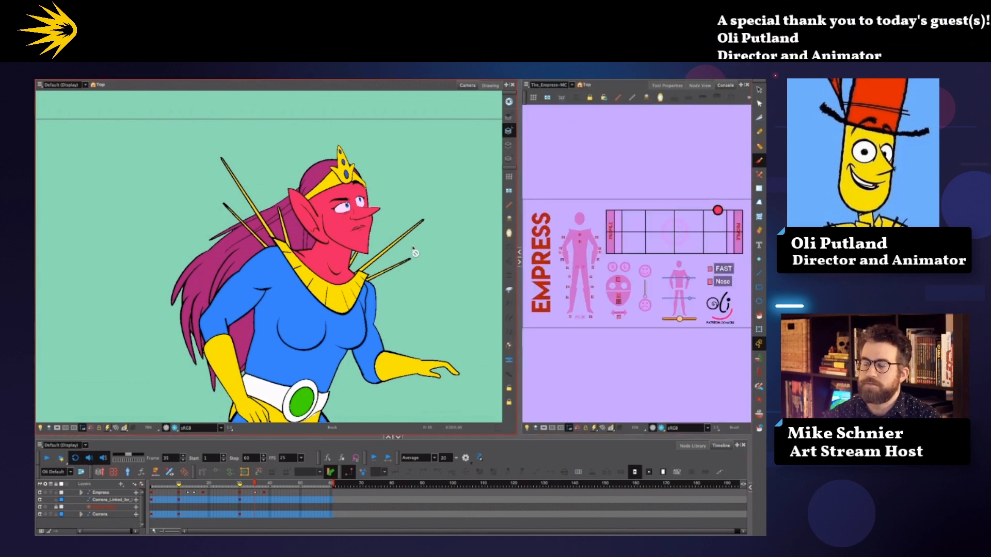
scroll(399, 304, down, 2)
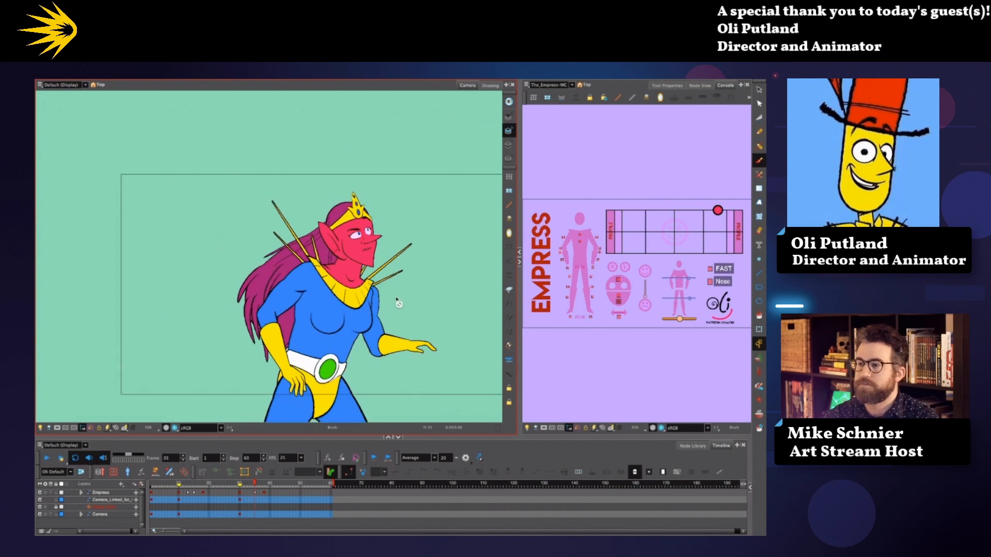
drag(436, 304, 422, 262)
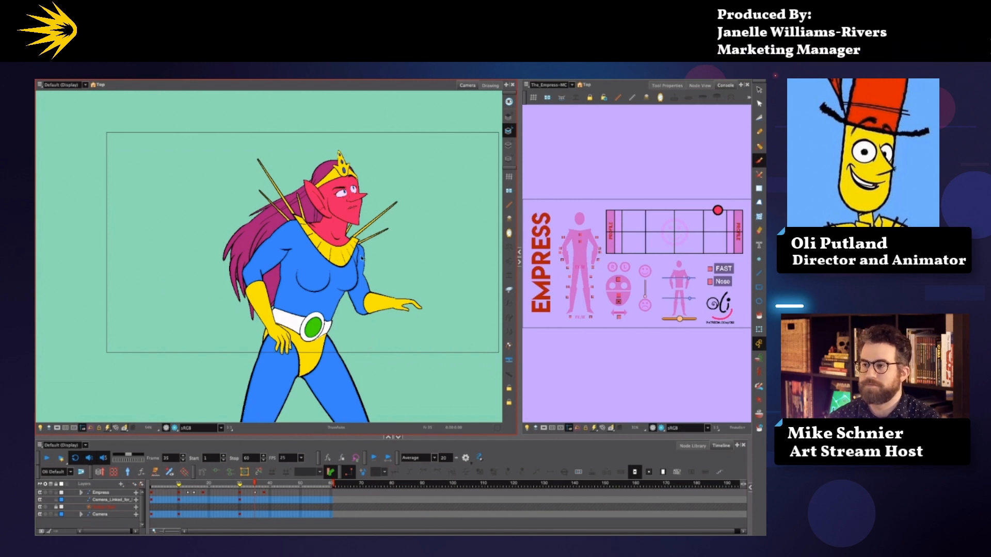
Step: Try a small downward move of the Empress's upper torso, undo it, and clear the selection
key(shift+t)
click(324, 262)
drag(313, 251, 314, 255)
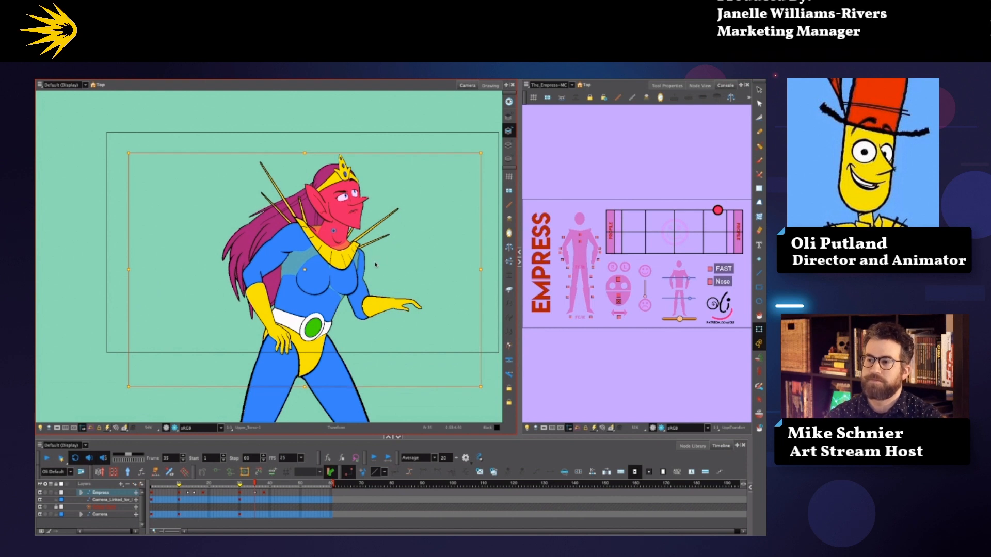
key(super+z)
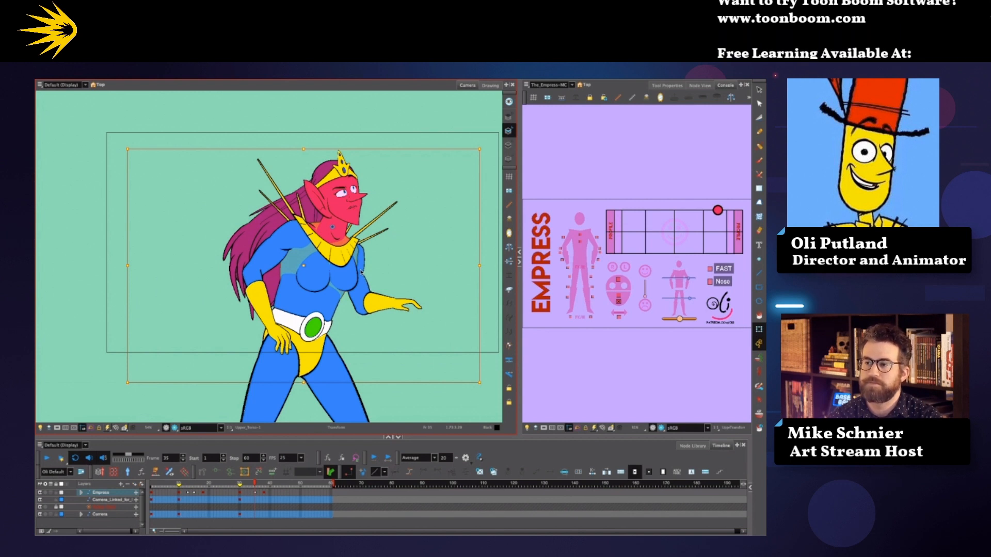
click(395, 258)
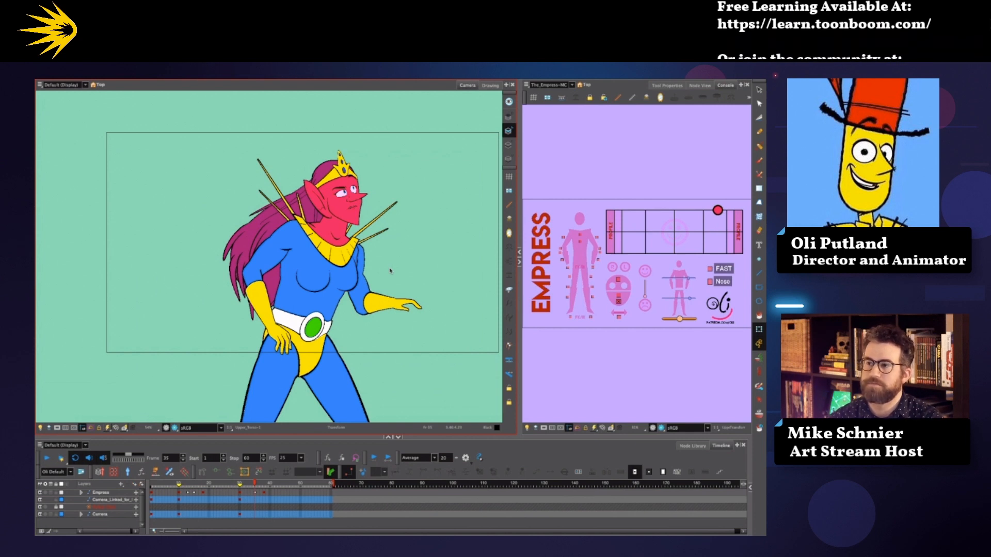
Step: Shift the Empress's upper torso slightly back, and adjust her outstretched arm to reach further forward
click(310, 250)
drag(310, 250, 305, 250)
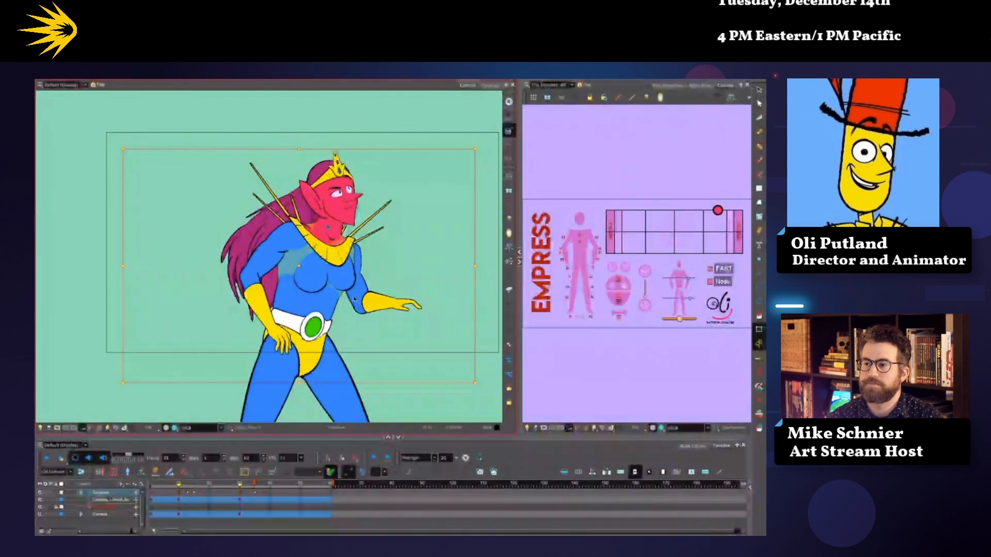
click(364, 290)
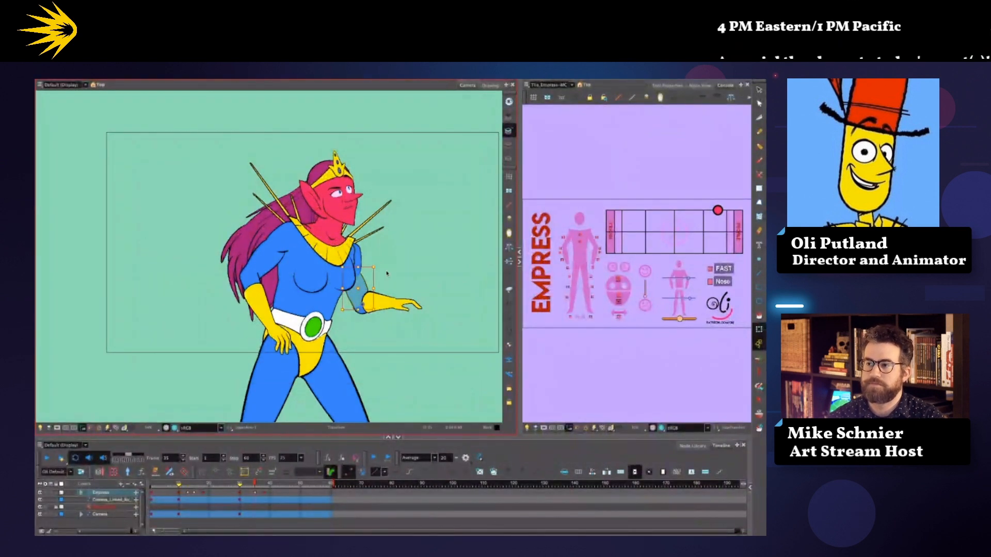
drag(365, 290, 421, 286)
Step: Show the green hand control of the outstretched arm from the master controller, and move it slightly lower
click(599, 262)
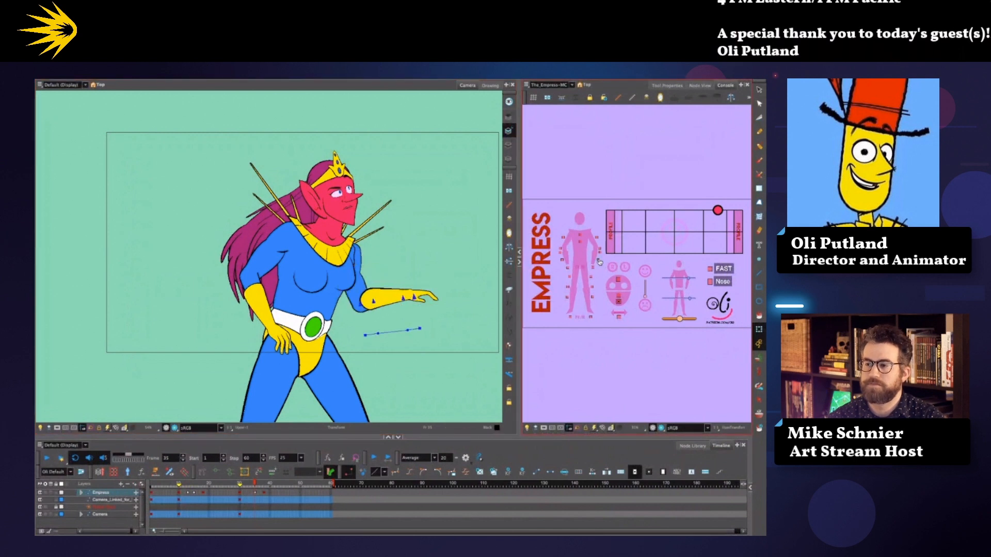
click(465, 298)
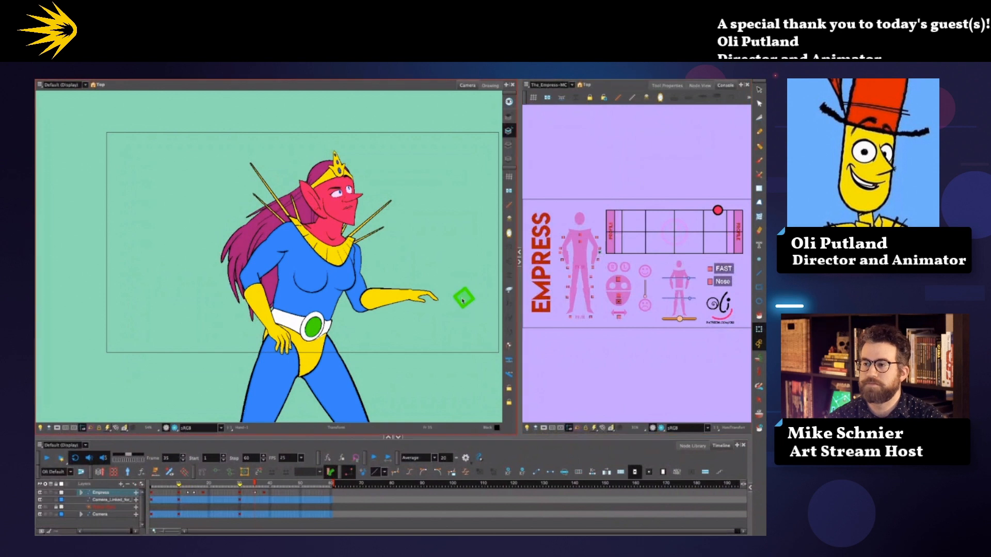
drag(467, 297, 467, 312)
Step: Try swinging the outstretched arm's upper part forward and up, and undo the move
click(364, 285)
drag(364, 285, 399, 255)
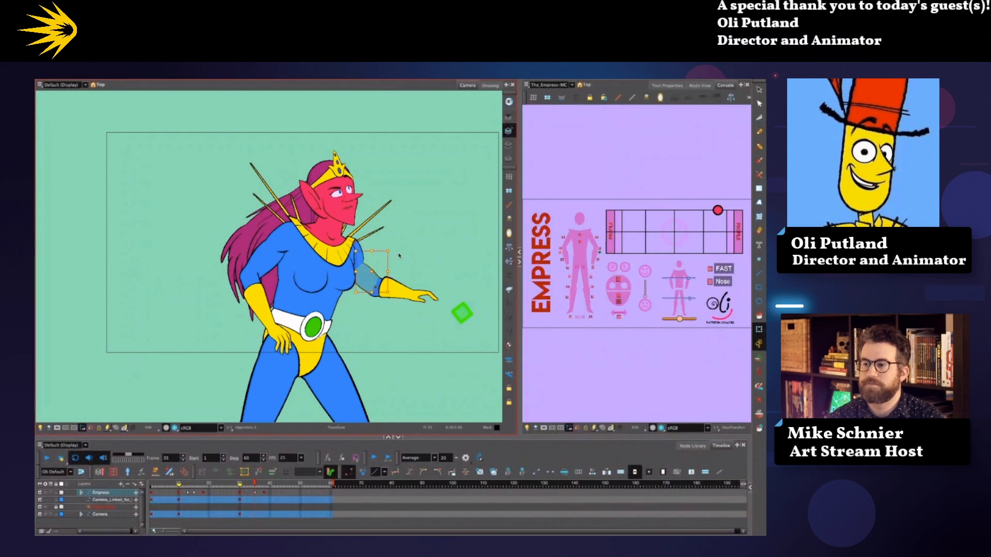
key(ctrl+z)
Step: Rotate the Empress's outstretched hand upward at the wrist, and clear the selection
click(463, 312)
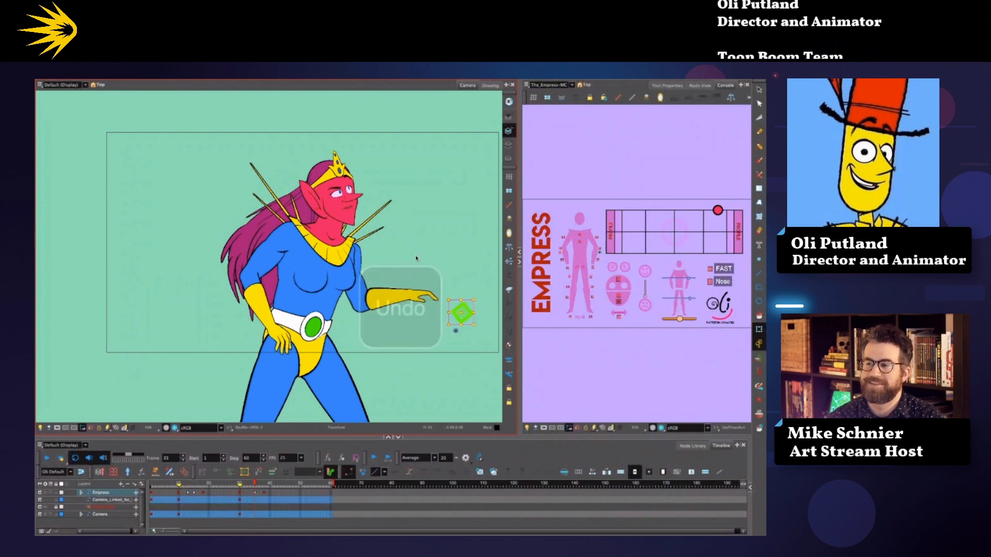
click(433, 296)
drag(446, 286, 439, 260)
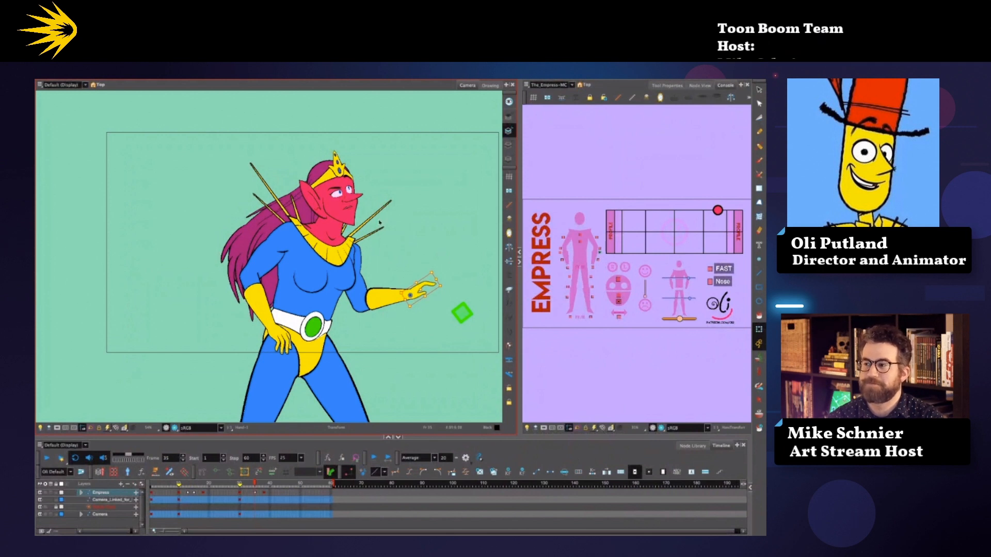
click(463, 275)
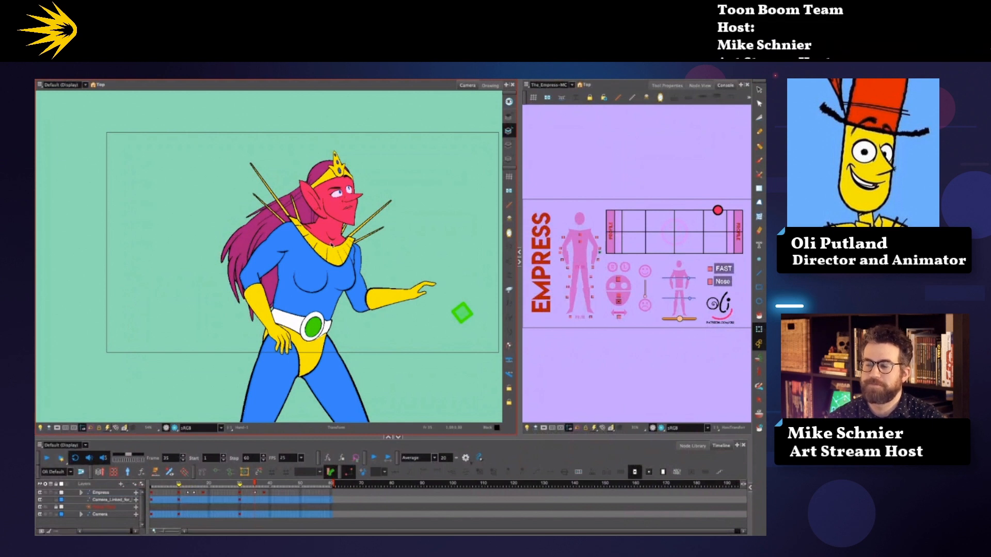
Step: Pull the Empress's upper torso further back, and select the upper part of her outstretched arm
click(308, 253)
drag(309, 253, 295, 252)
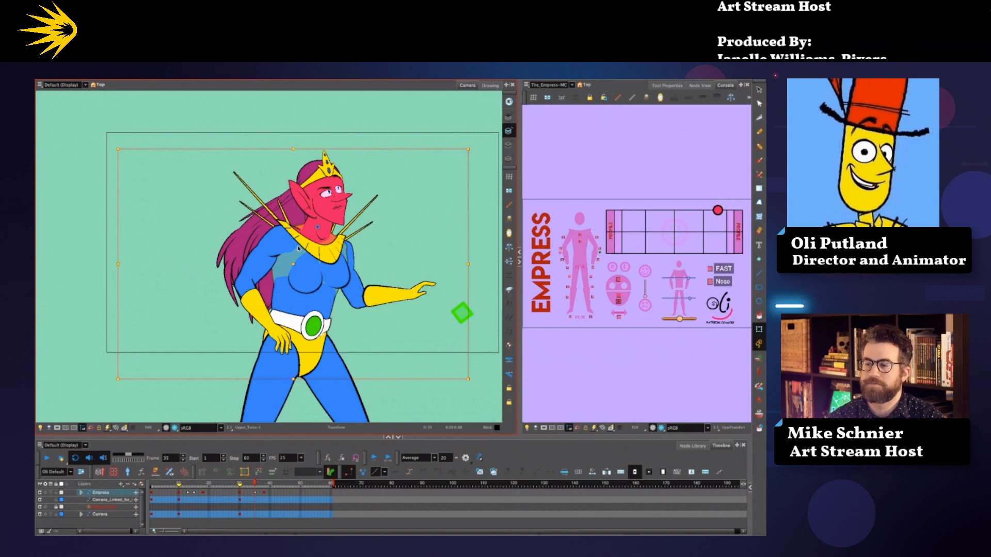
click(348, 293)
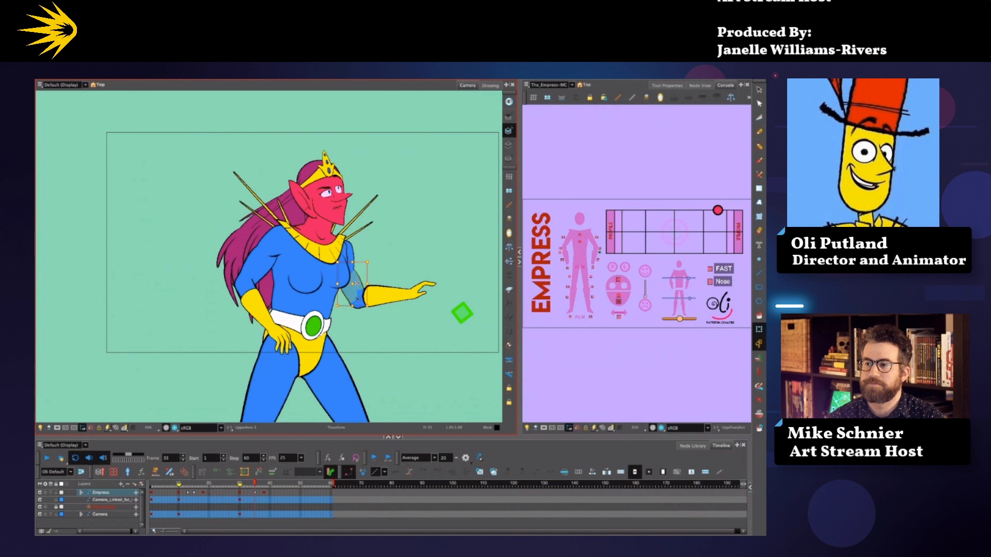
Step: Locate the bent arm's upper-arm drawing in an enlarged Node View, and examine the A_Arm group's node network
click(270, 260)
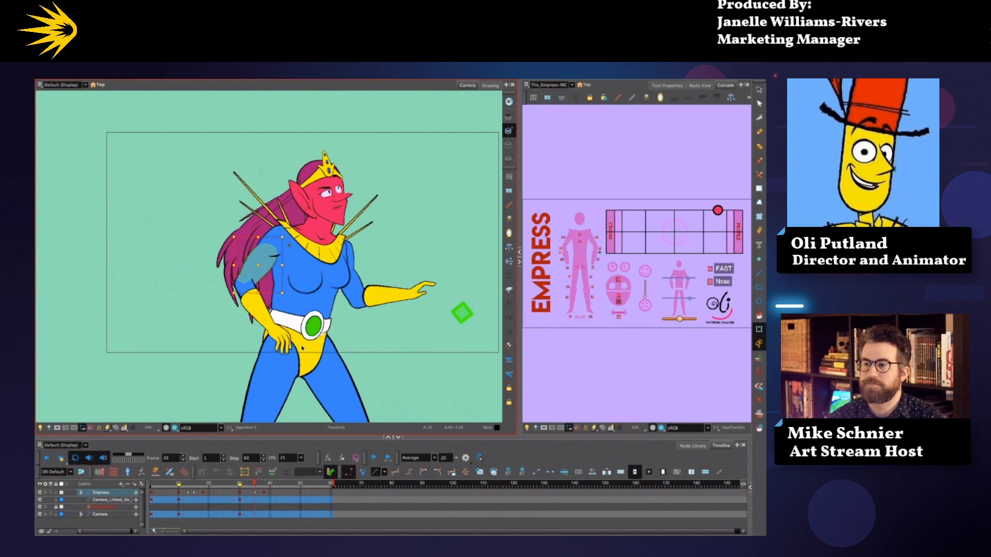
click(700, 86)
key(o)
drag(520, 249, 459, 253)
click(458, 253)
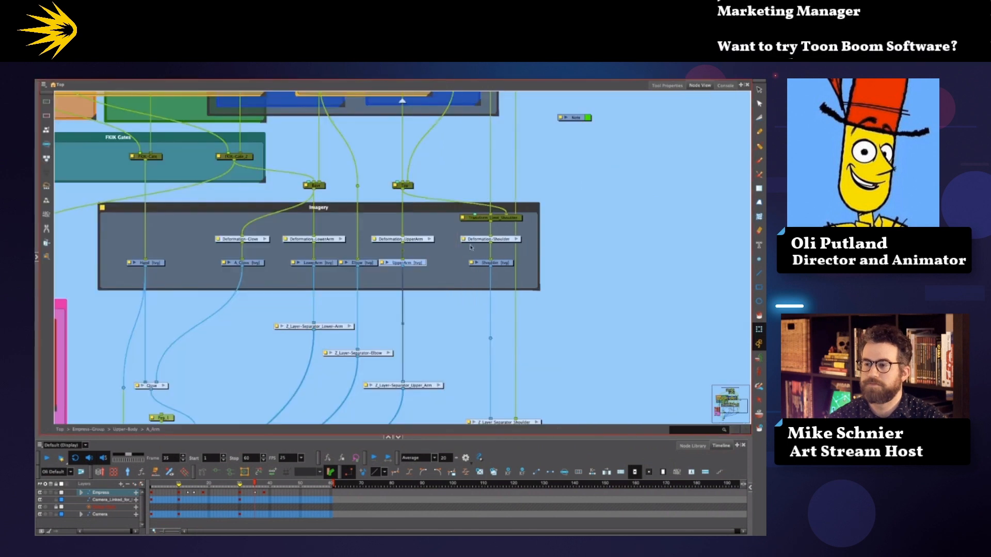
scroll(541, 288, down, 5)
drag(564, 208, 596, 197)
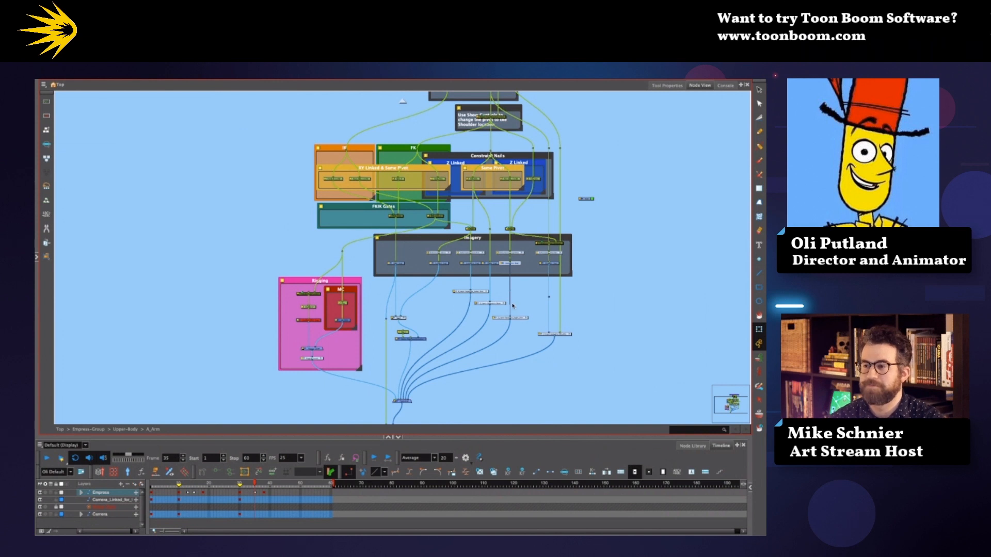
drag(599, 182, 614, 253)
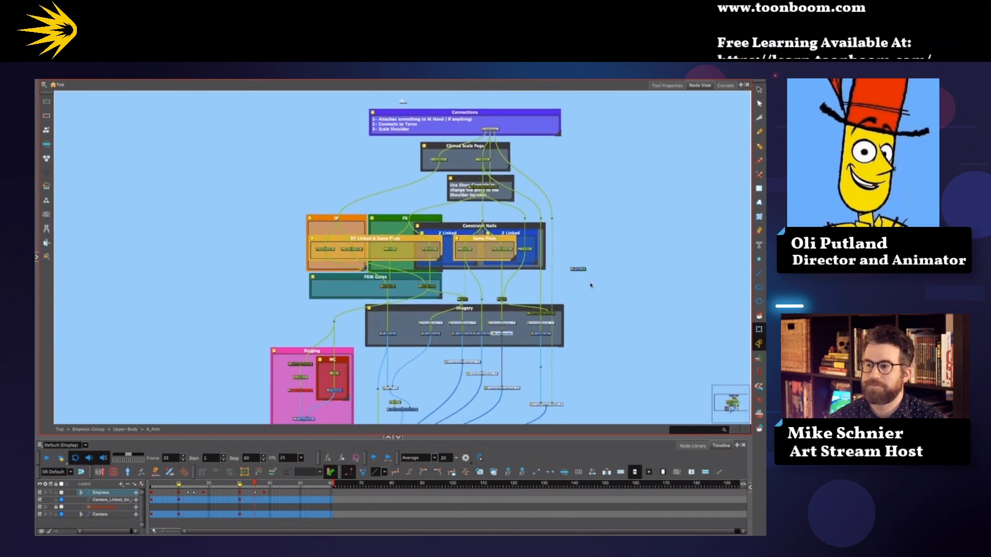
drag(591, 285, 593, 237)
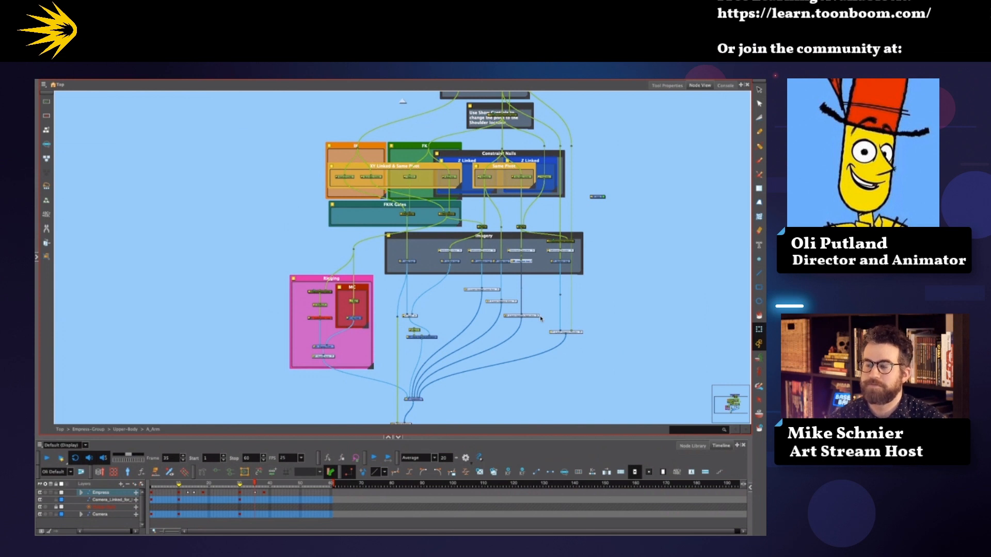
Step: Return the node network to the top level, and restore the Camera view beside it with nothing selected
click(403, 102)
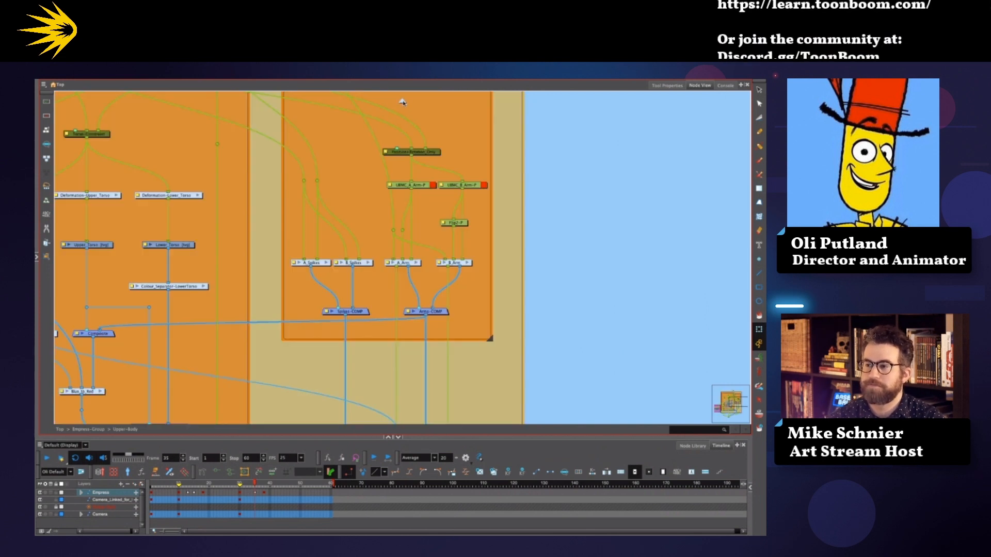
click(404, 103)
click(404, 103)
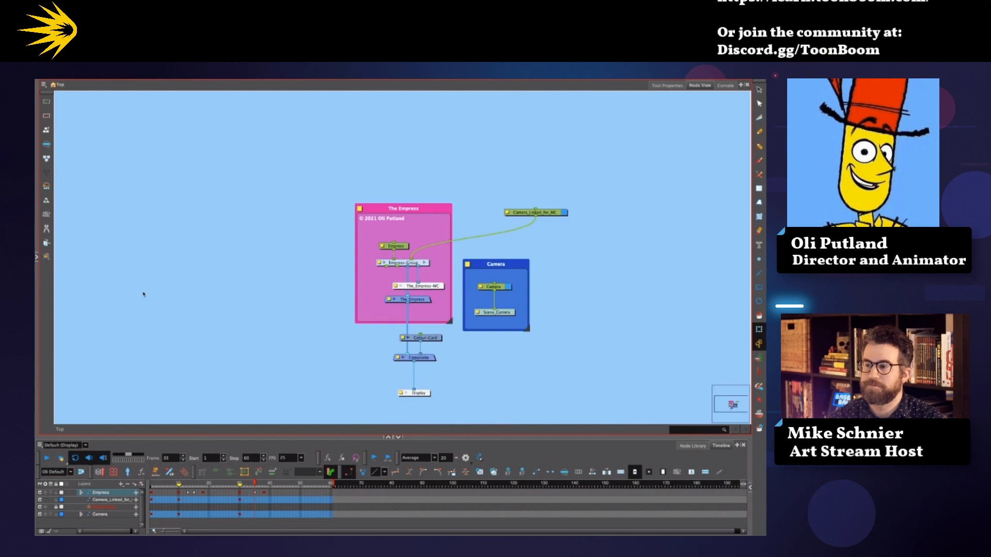
click(37, 256)
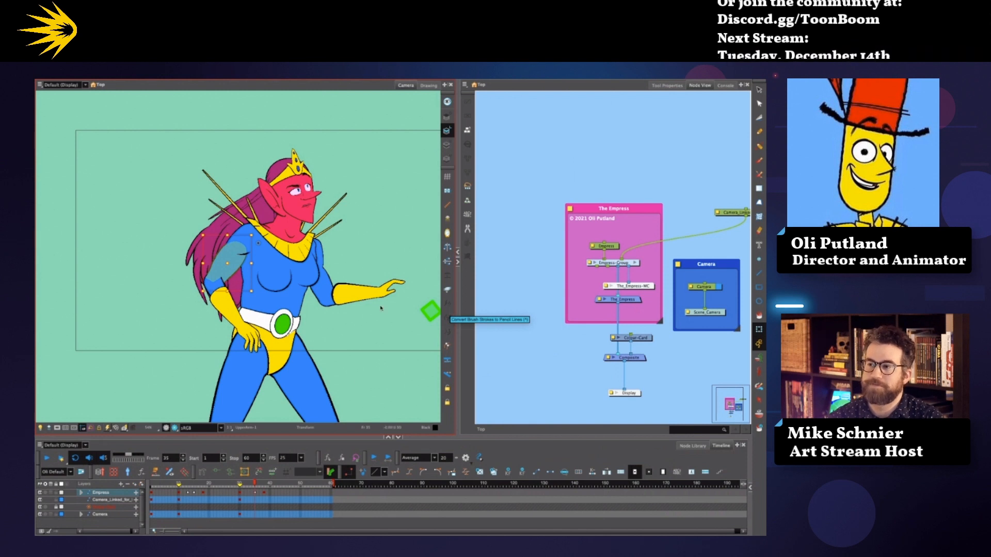
scroll(407, 290, down, 3)
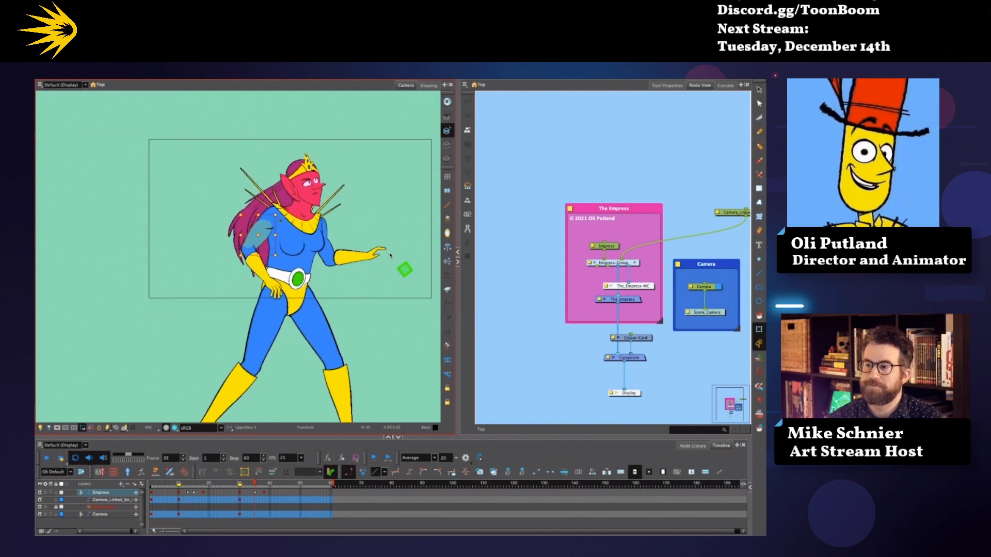
click(370, 331)
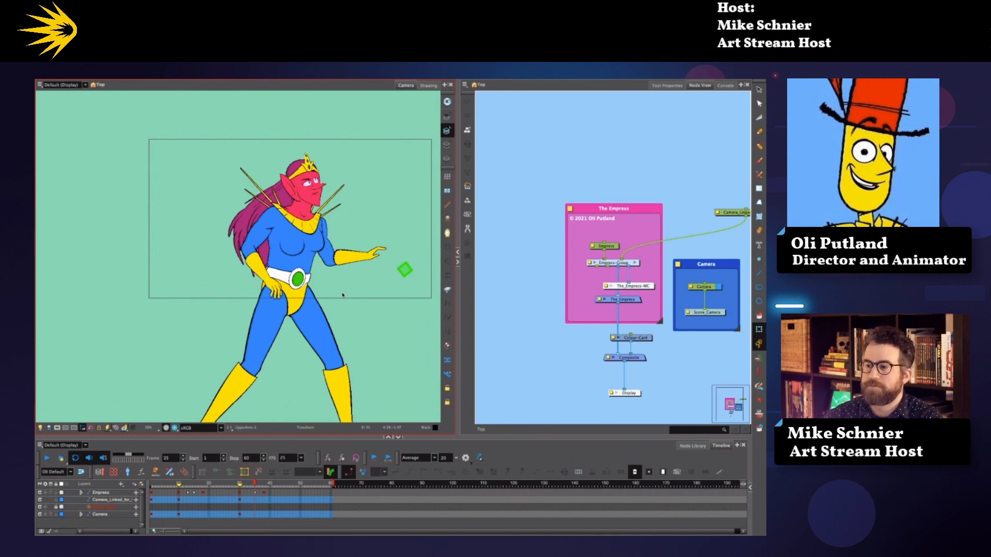
scroll(359, 275, down, 2)
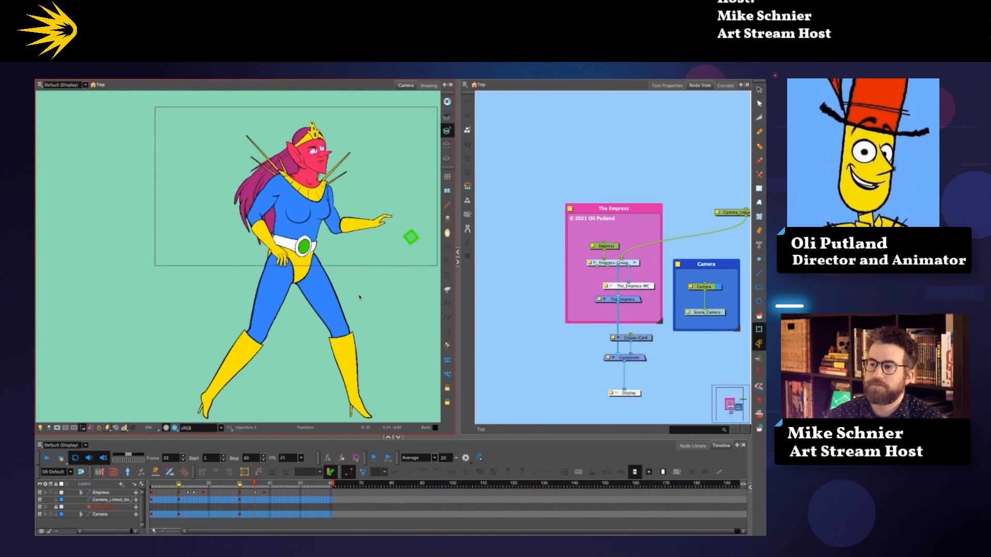
scroll(372, 243, down, 1)
drag(355, 194, 345, 221)
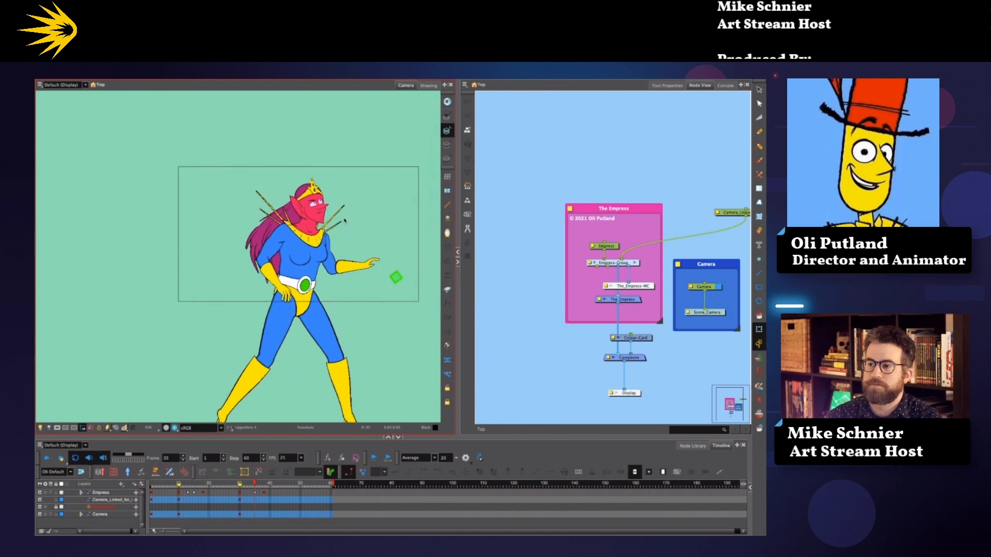
scroll(344, 206, up, 3)
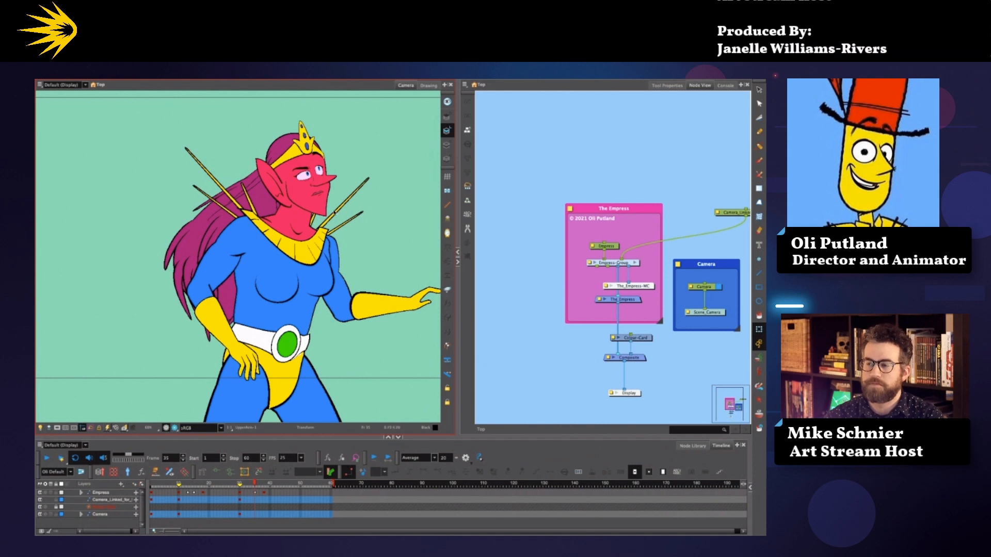
Step: Select the Empress's mouth and swap its closed drawing for an open-mouth drawing
scroll(335, 211, up, 2)
click(310, 175)
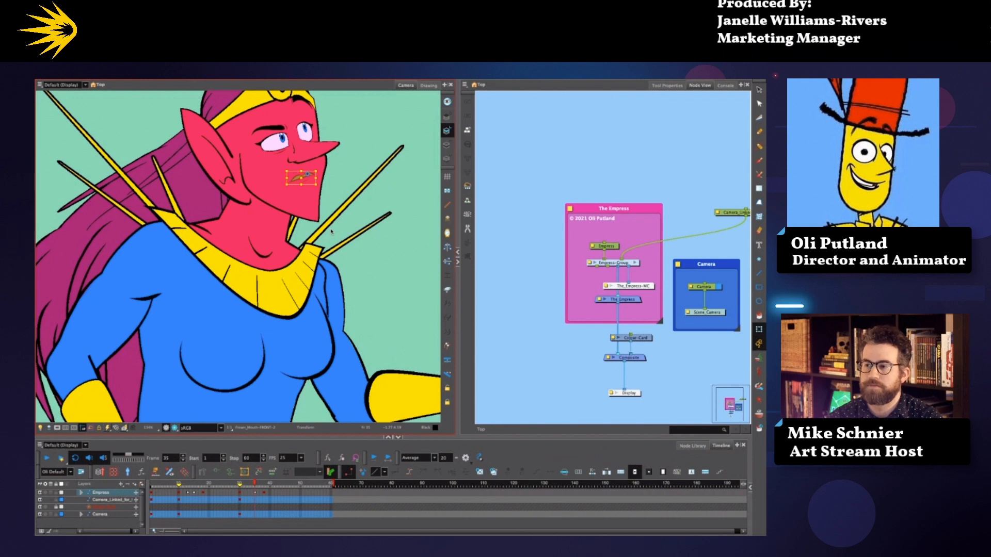
drag(339, 170, 347, 217)
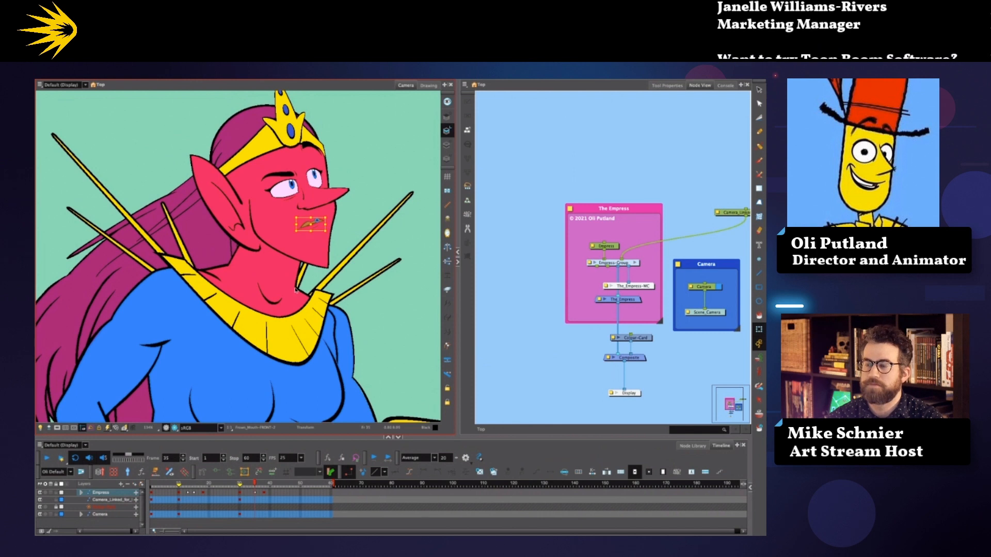
key(bracketright)
key(bracketright)
key(bracketright)
click(617, 150)
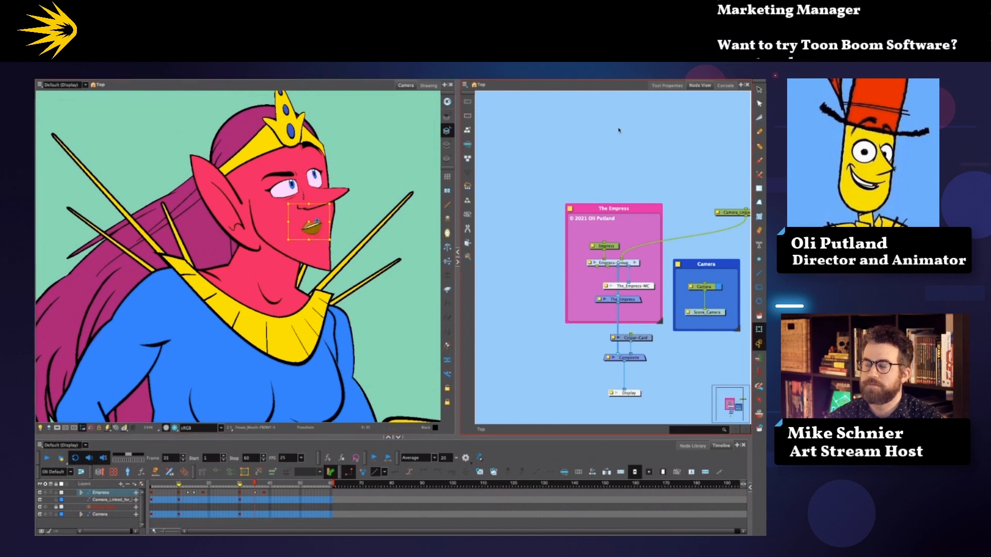
Step: Bring up the Empress's master controller and show the lower-face controls around her mouth
click(725, 87)
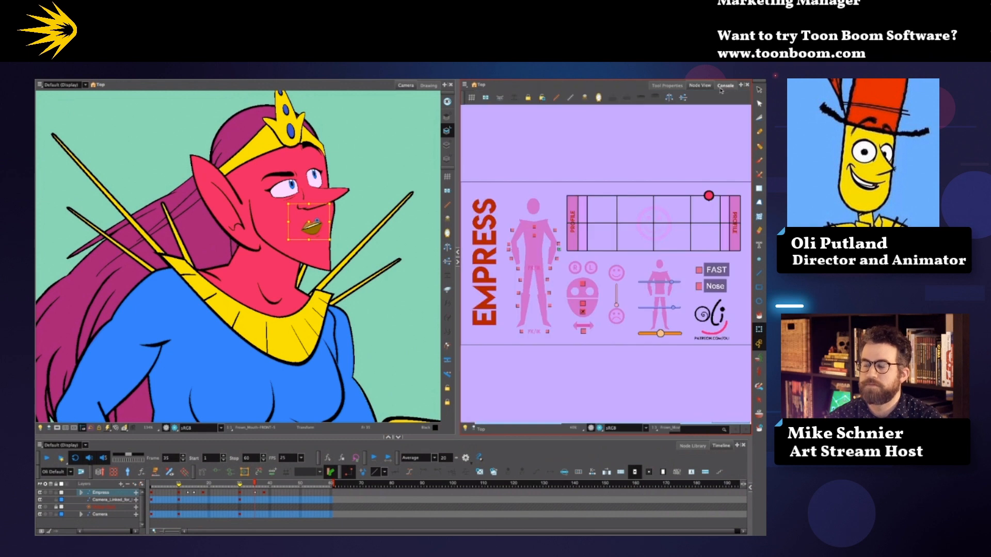
click(583, 303)
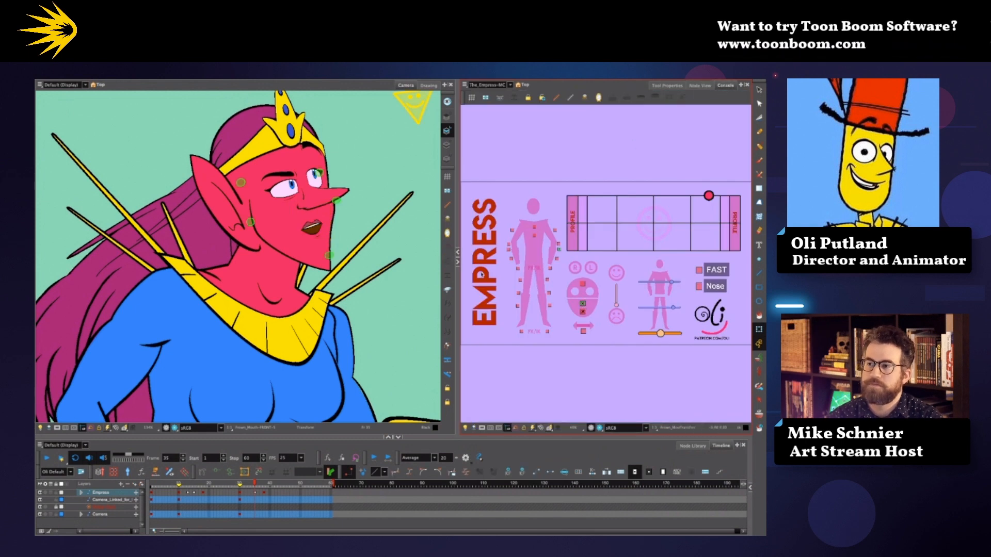
click(313, 228)
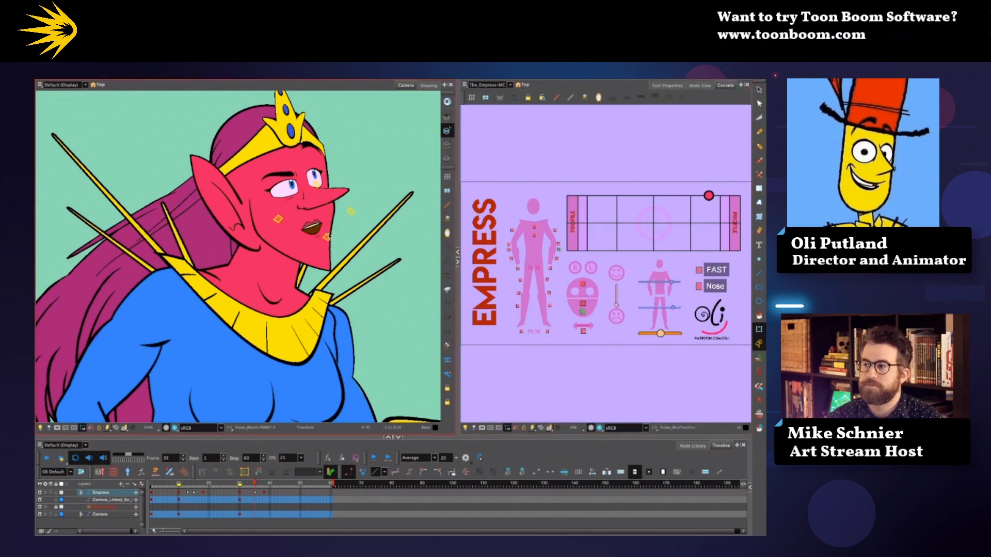
Step: Try moving the control beside the Empress's mouth, undo the move, and hide the lower-face controls
drag(327, 237, 327, 236)
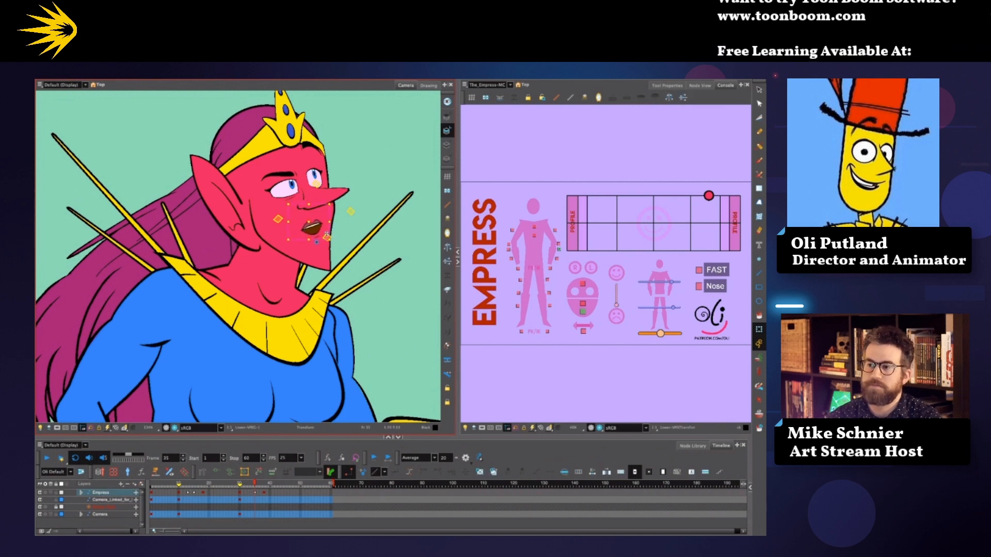
key(ctrl+z)
click(356, 222)
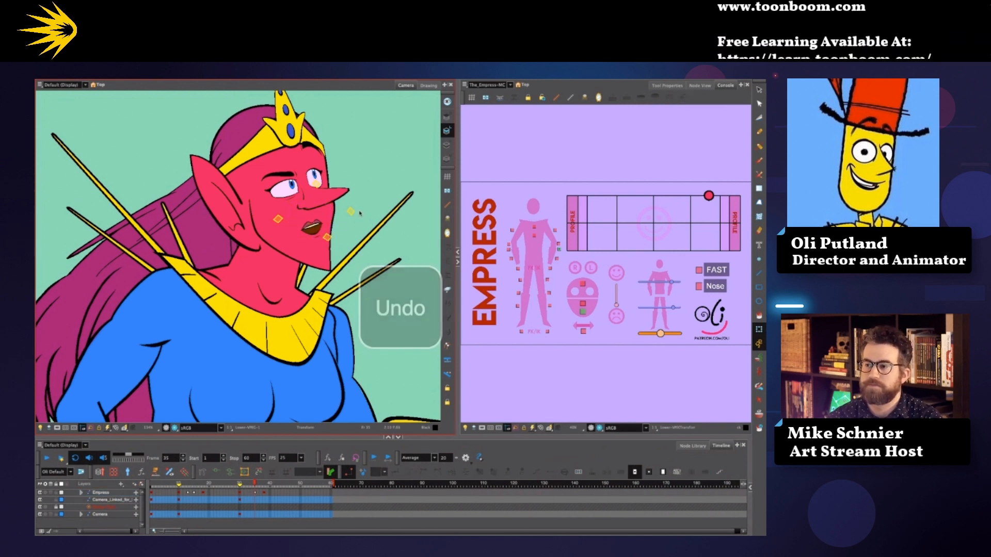
click(583, 312)
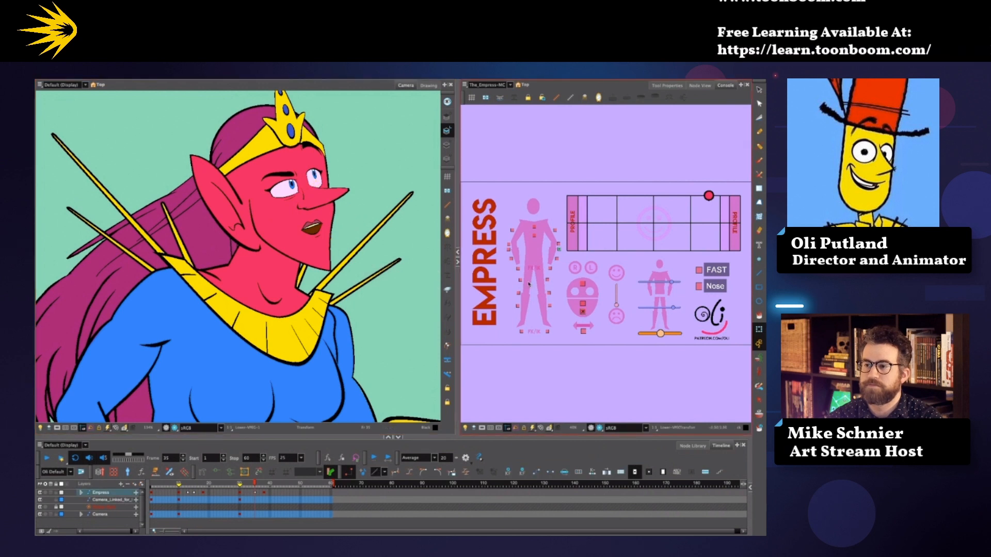
Step: Compare the Empress's face up close in the OpenGL and rendered previews
scroll(385, 270, down, 2)
scroll(350, 332, up, 4)
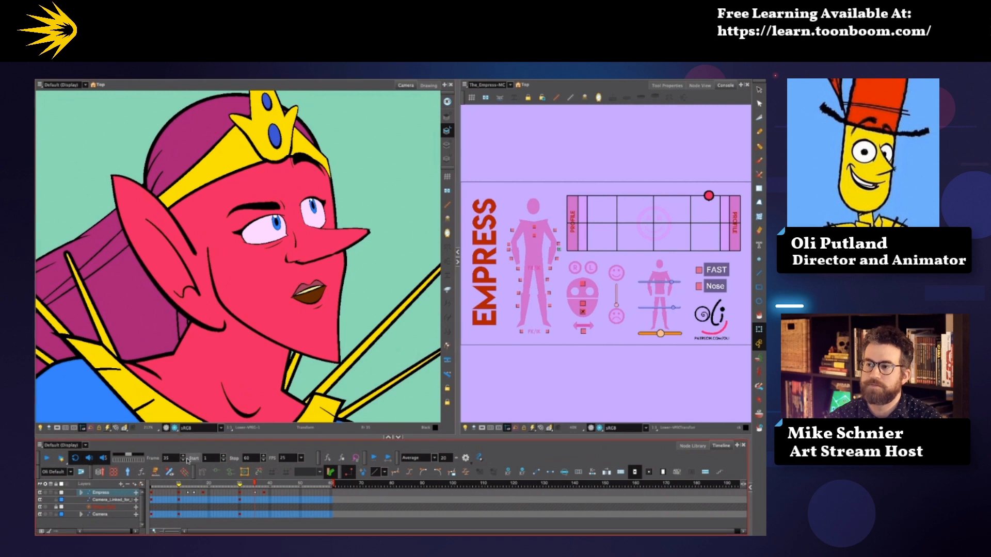
click(174, 428)
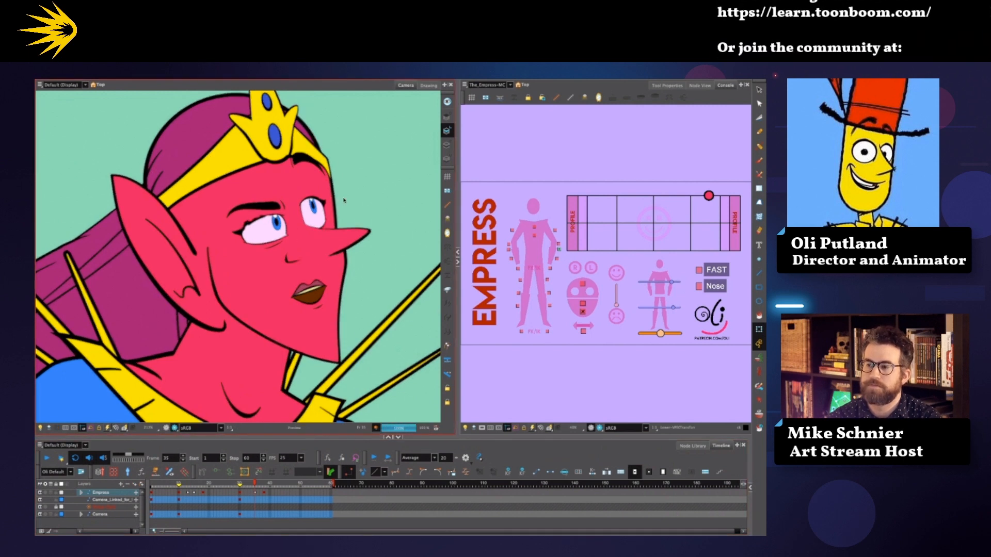
click(171, 428)
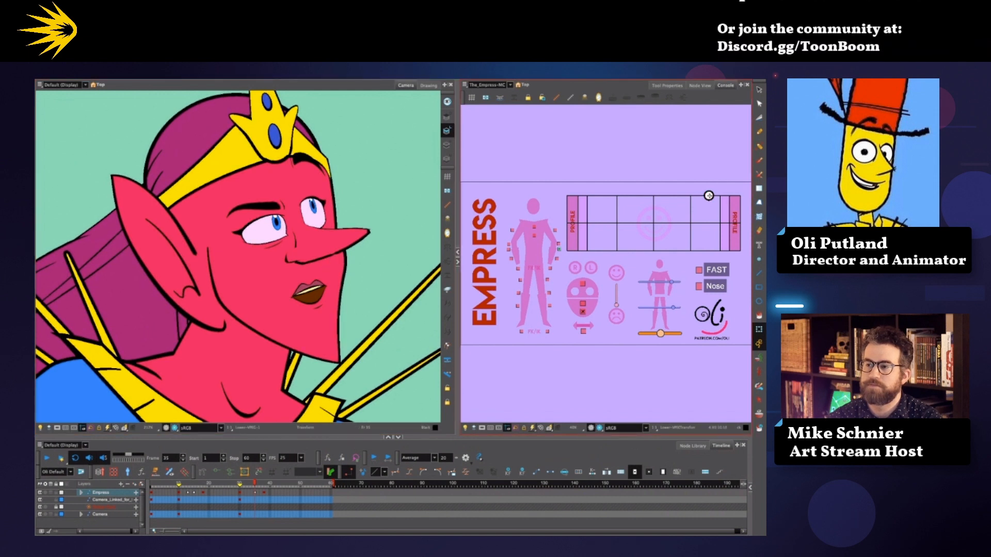
click(176, 429)
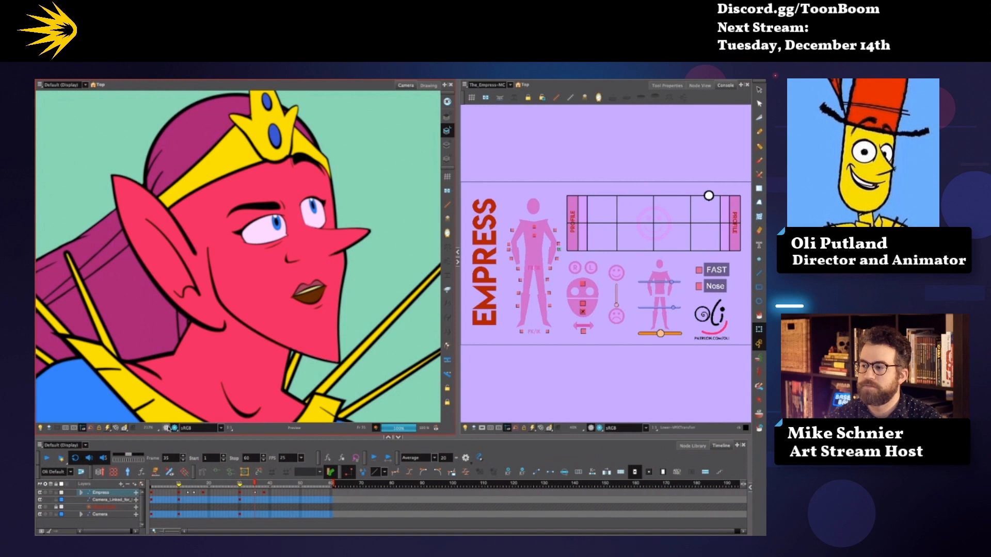
click(165, 428)
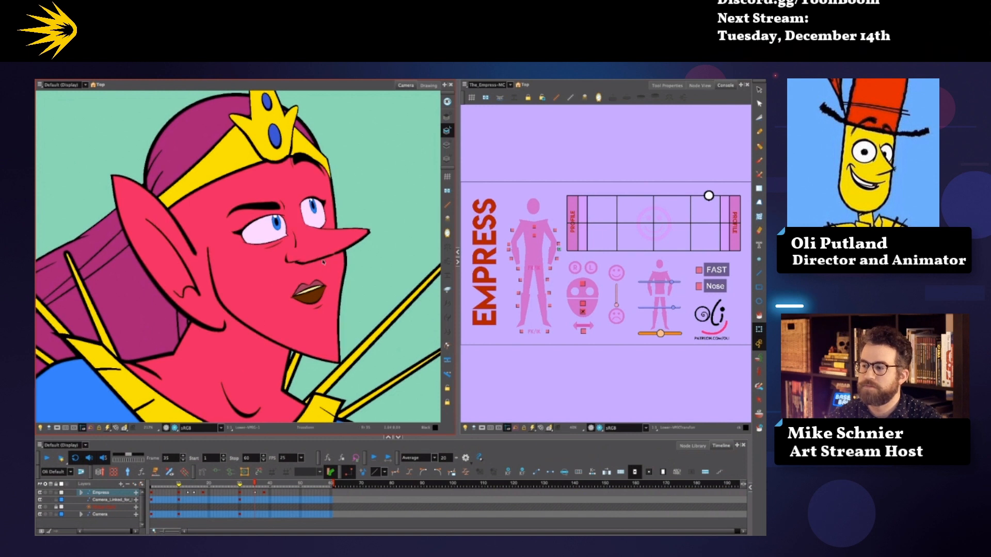
click(175, 429)
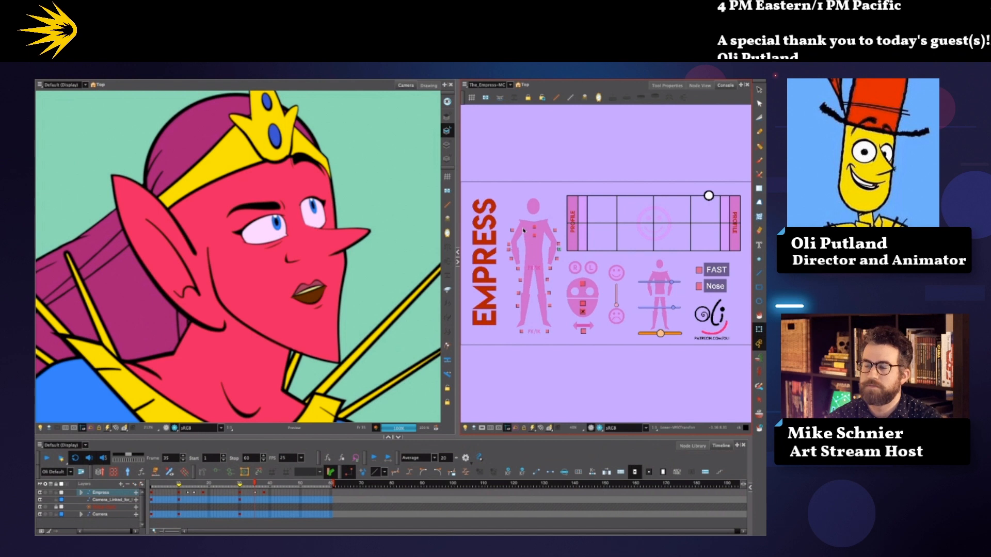
Step: Return to the OpenGL preview, switch the Empress's mouth back to the closed drawing, and clear the selection
scroll(372, 289, down, 2)
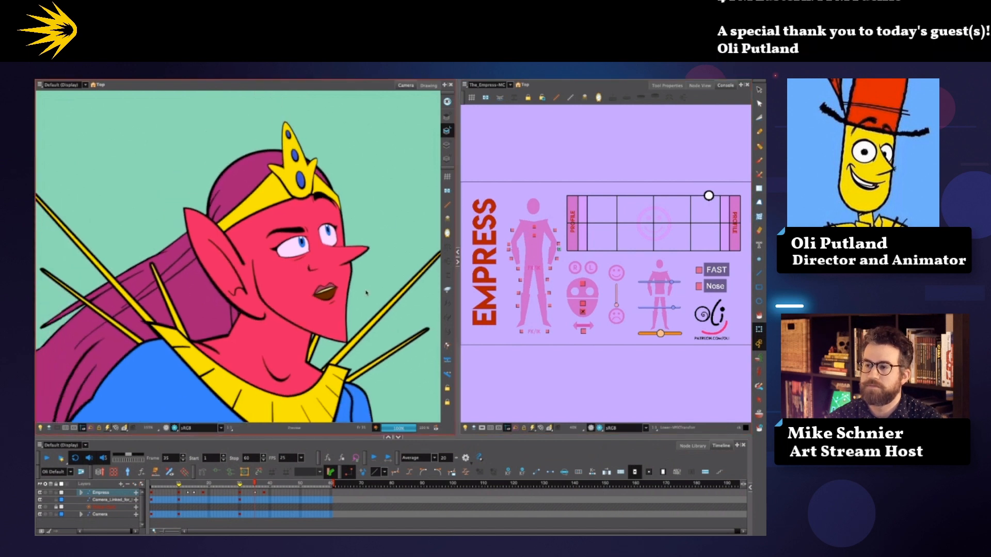
drag(380, 335, 390, 308)
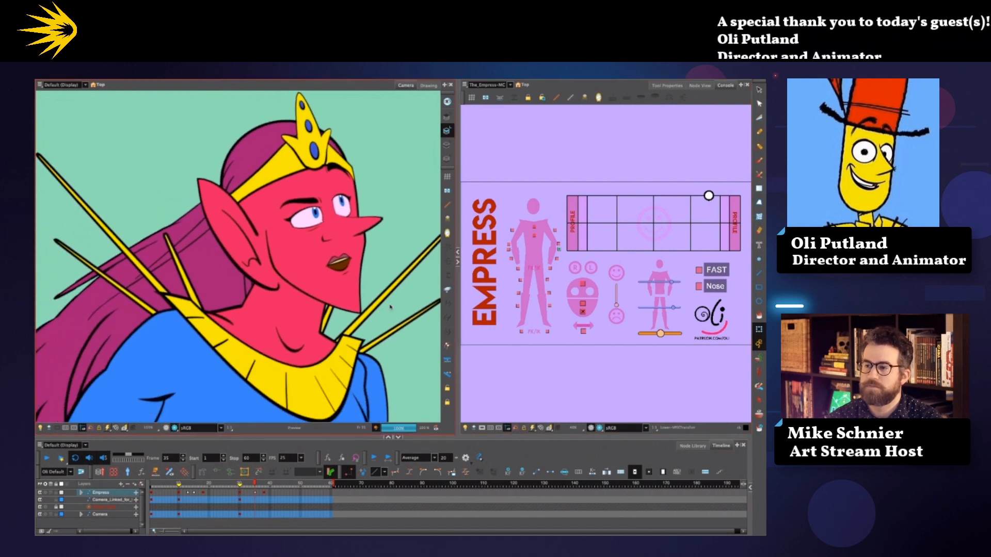
click(342, 262)
click(341, 261)
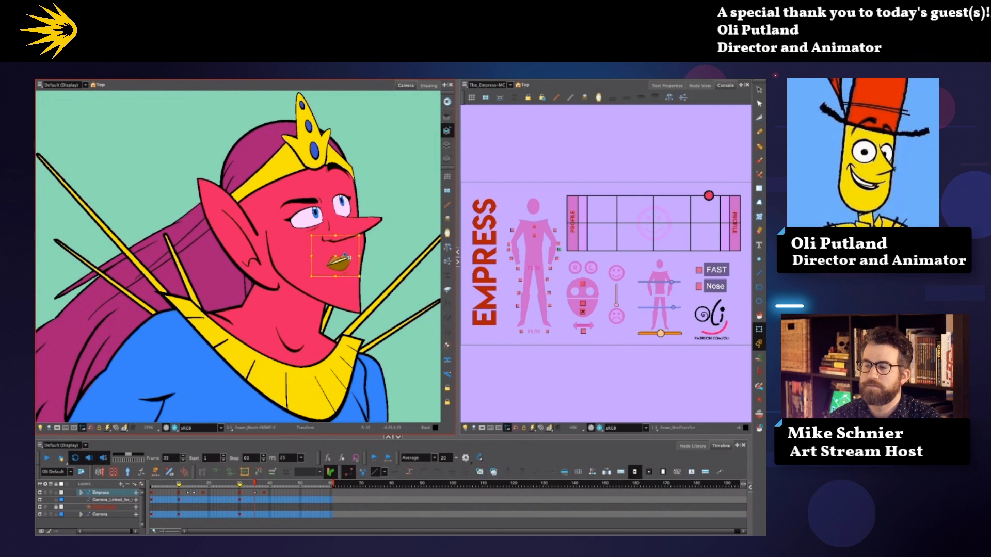
drag(376, 261, 404, 227)
click(353, 275)
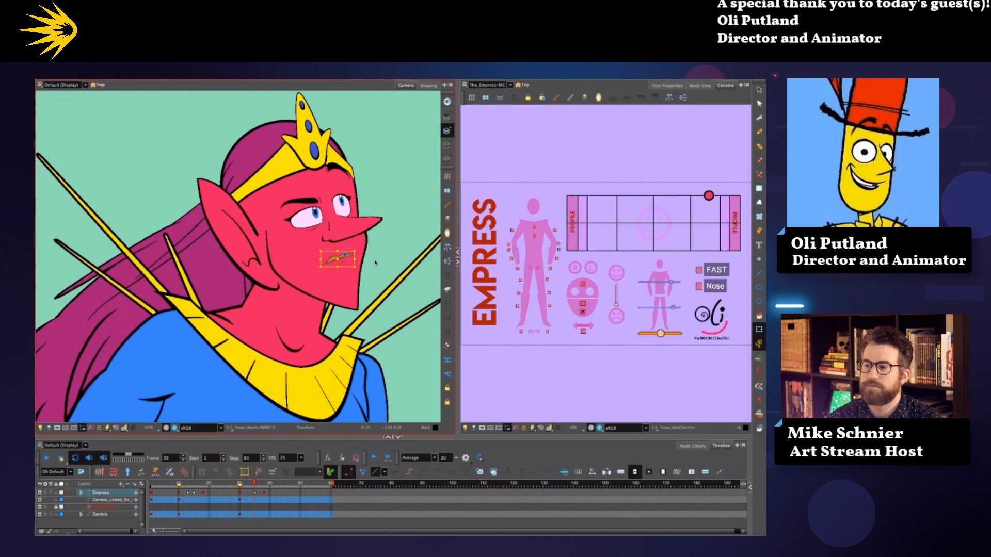
scroll(353, 275, down, 4)
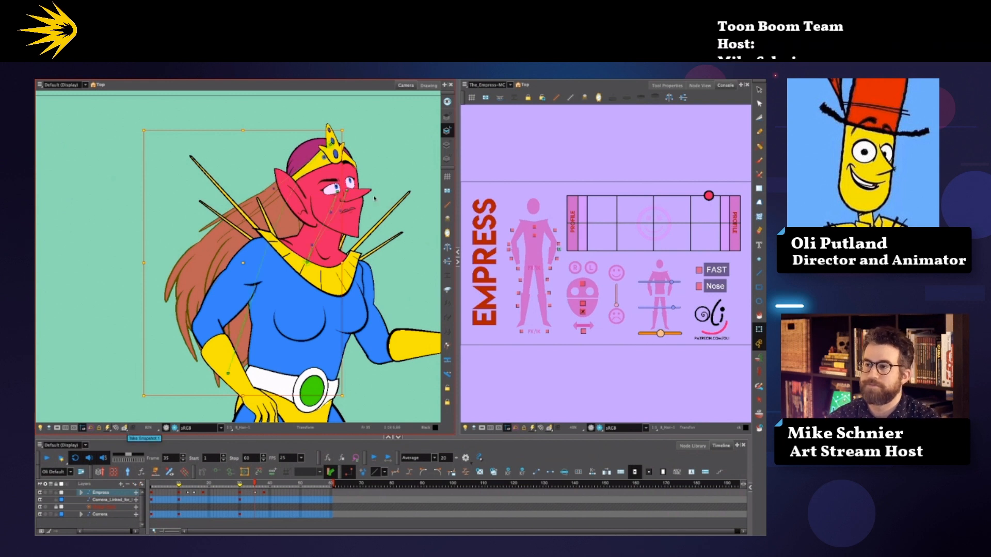
key(Escape)
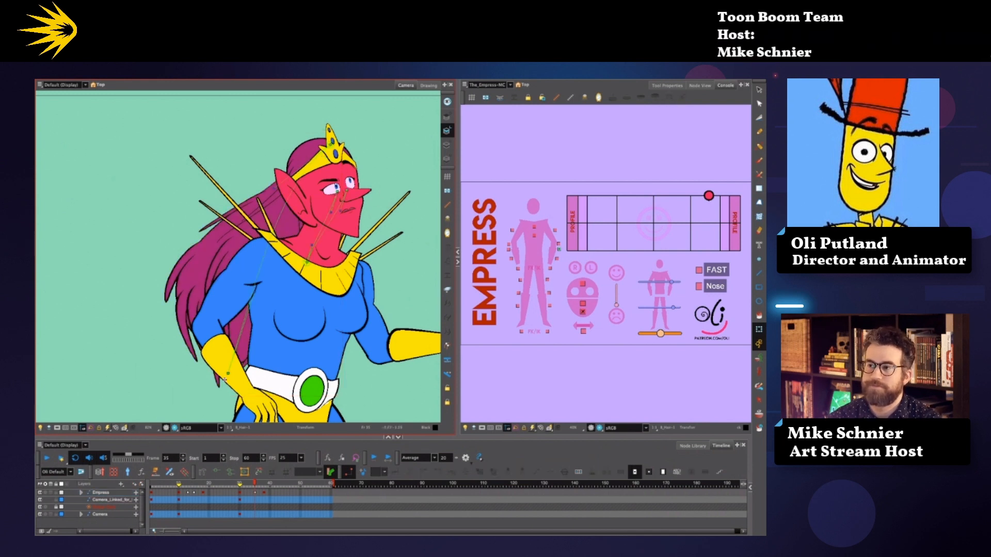
Step: Select the R and L controls above the face on the Empress's master controller together
click(578, 270)
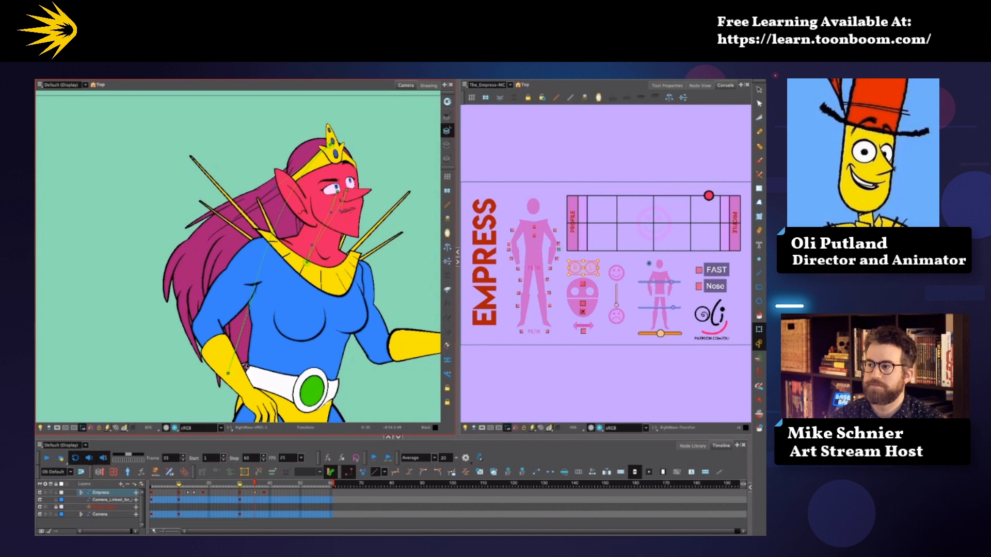
click(584, 361)
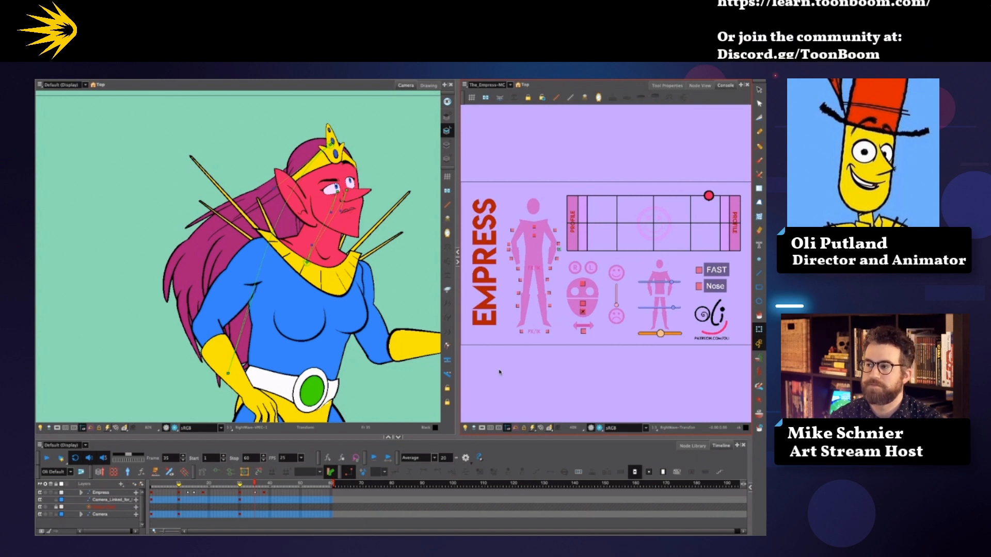
click(576, 269)
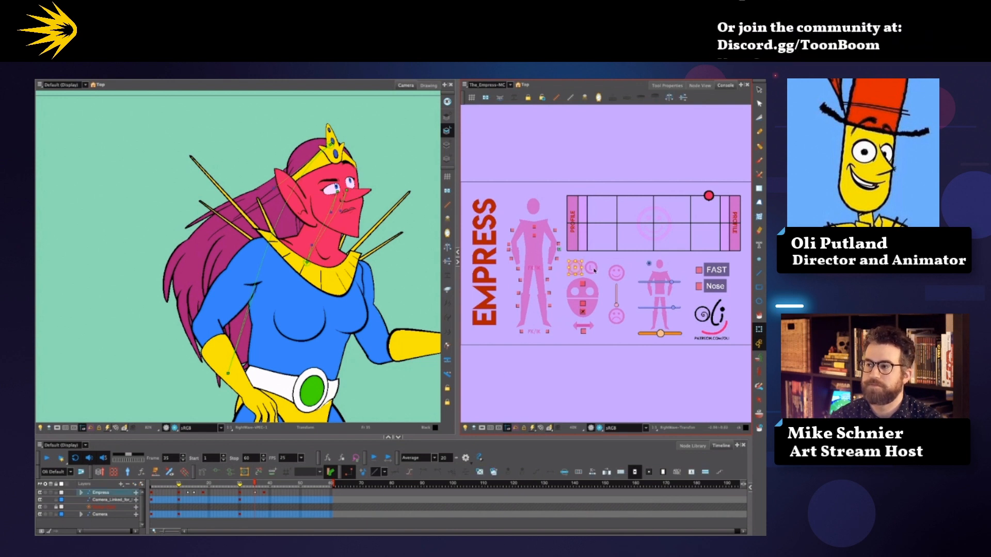
shift+click(591, 269)
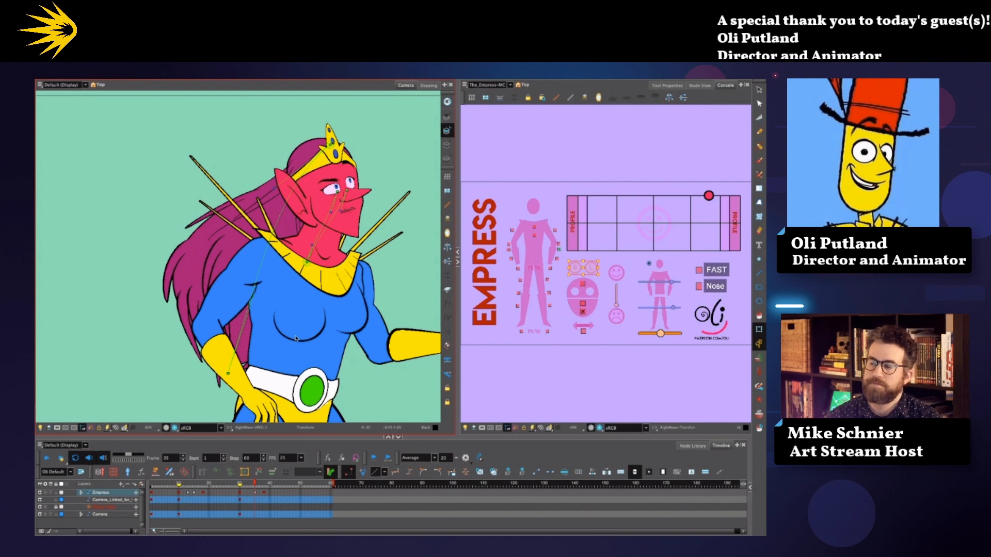
Step: Push the elbow of the Empress's bent arm outward, check the shoulder piece, and clear the selection
click(226, 312)
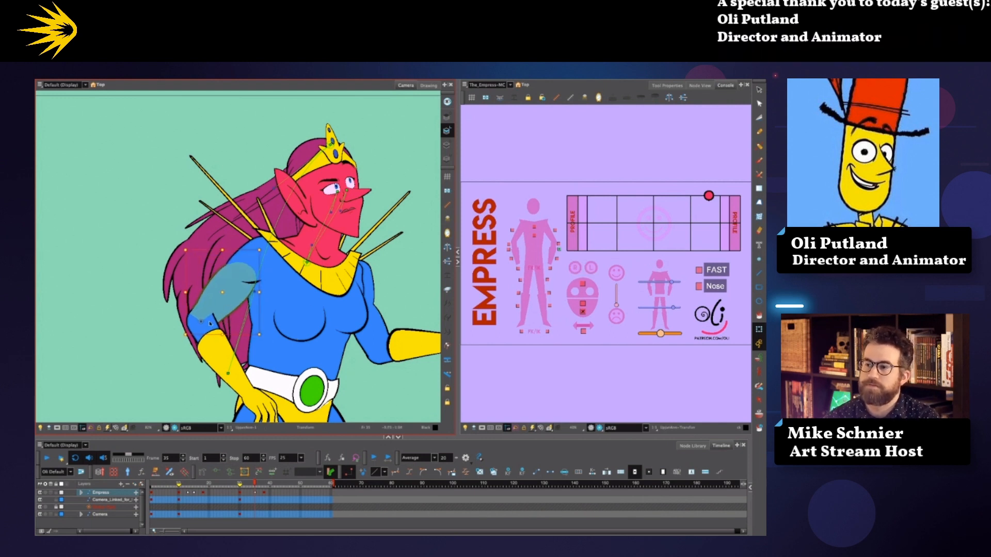
click(213, 324)
drag(212, 323, 214, 315)
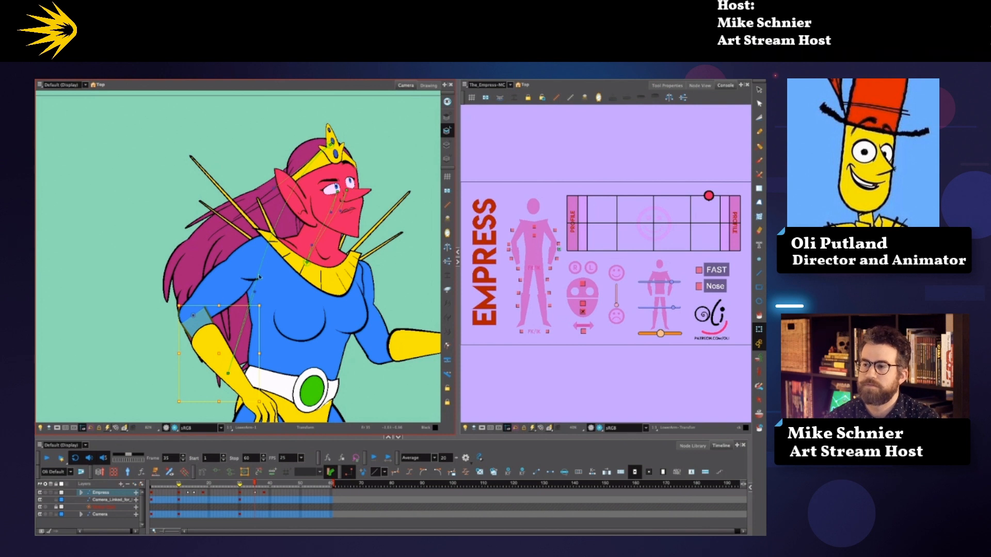
click(256, 250)
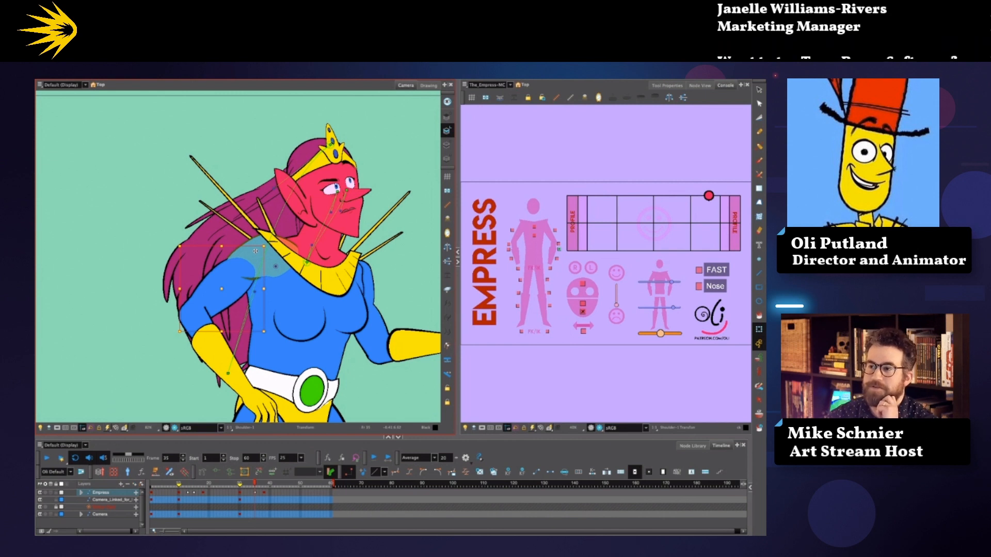
click(382, 198)
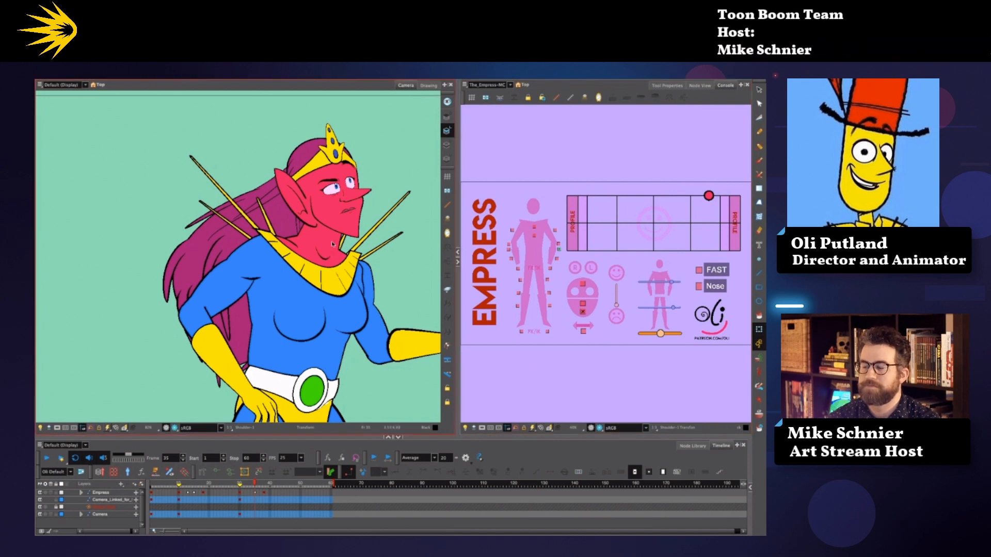
Step: Select the Empress's head in the Camera view with her whole pose in frame
drag(390, 210, 371, 207)
scroll(370, 207, down, 3)
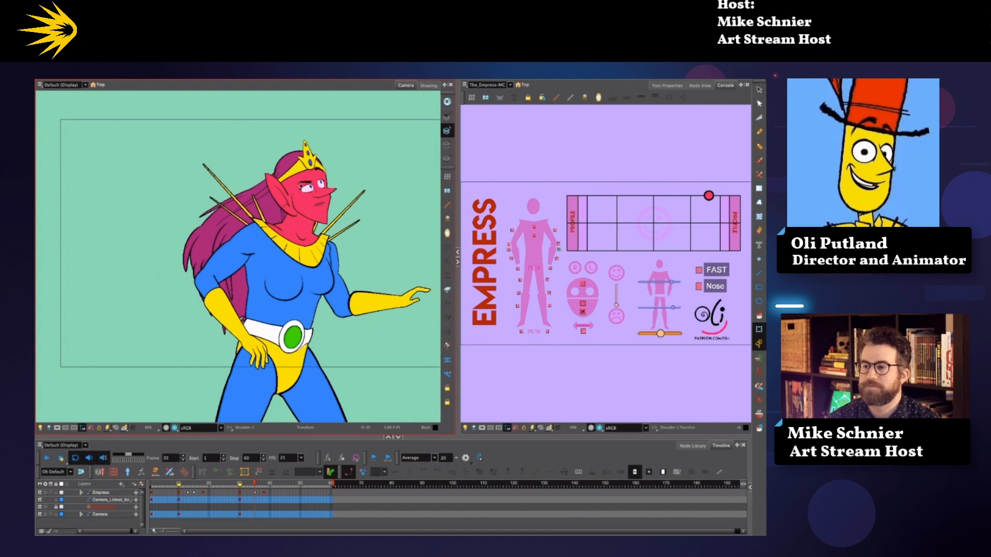
click(292, 182)
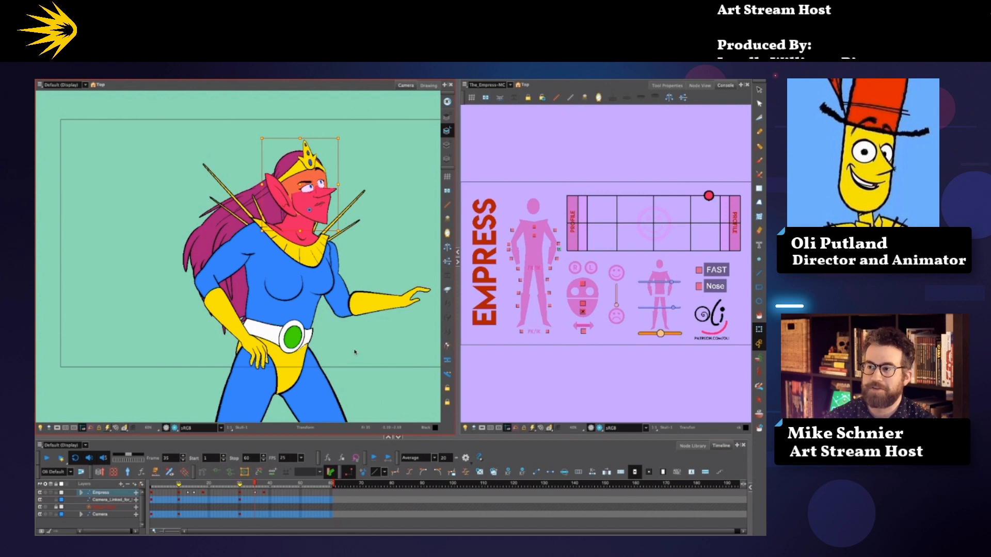
scroll(355, 352, right, 2)
scroll(354, 352, down, 2)
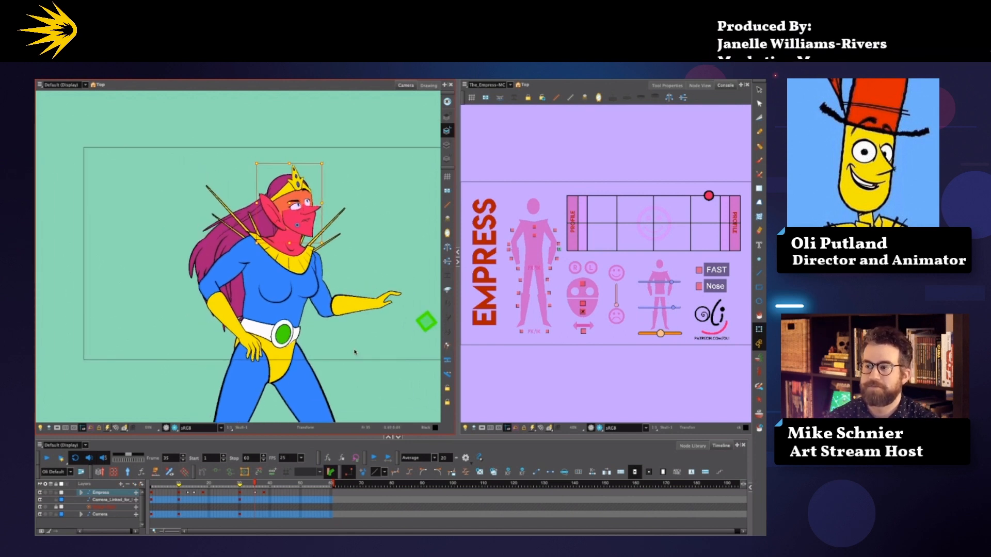
Step: Switch to the Empress Files folder in Finder
key(ctrl+Left)
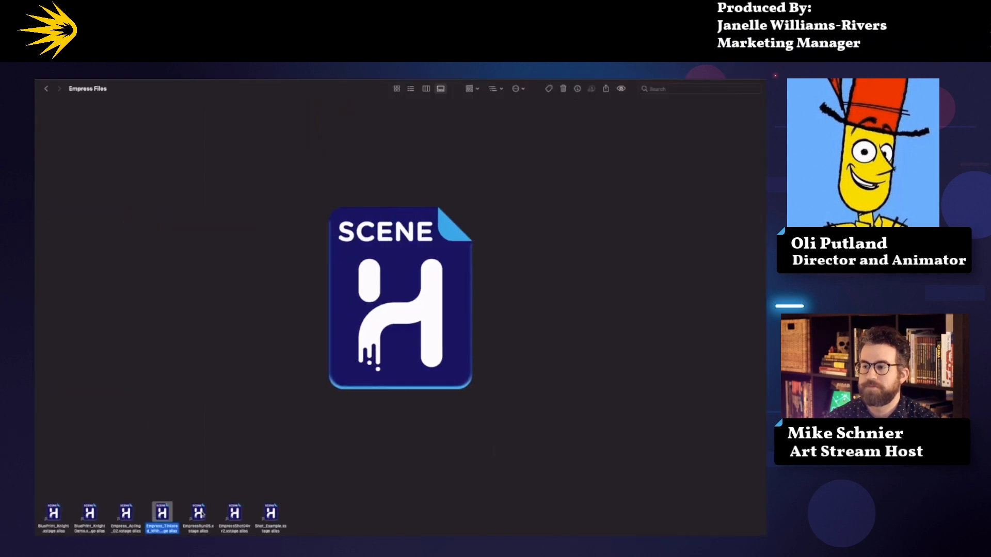
key(ctrl+Right)
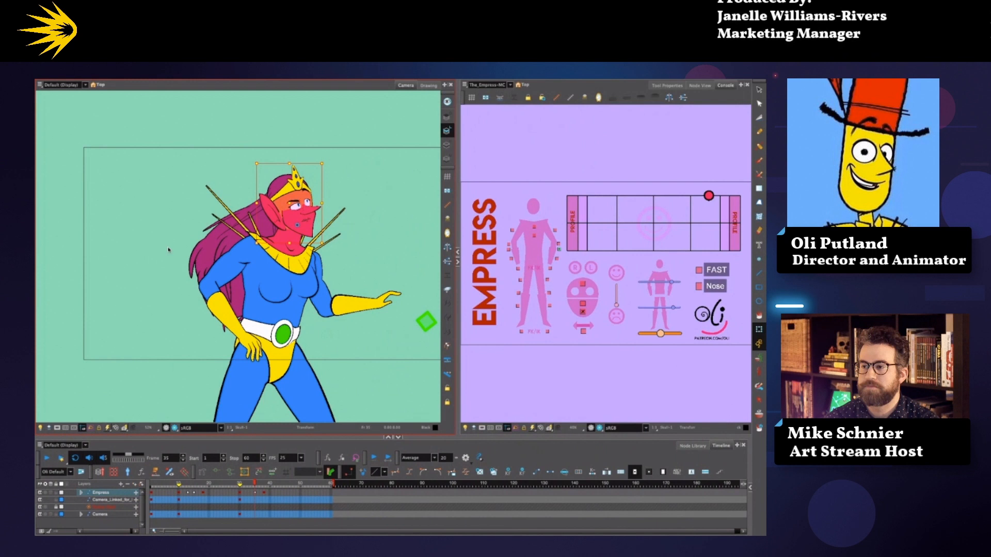
key(ctrl+Left)
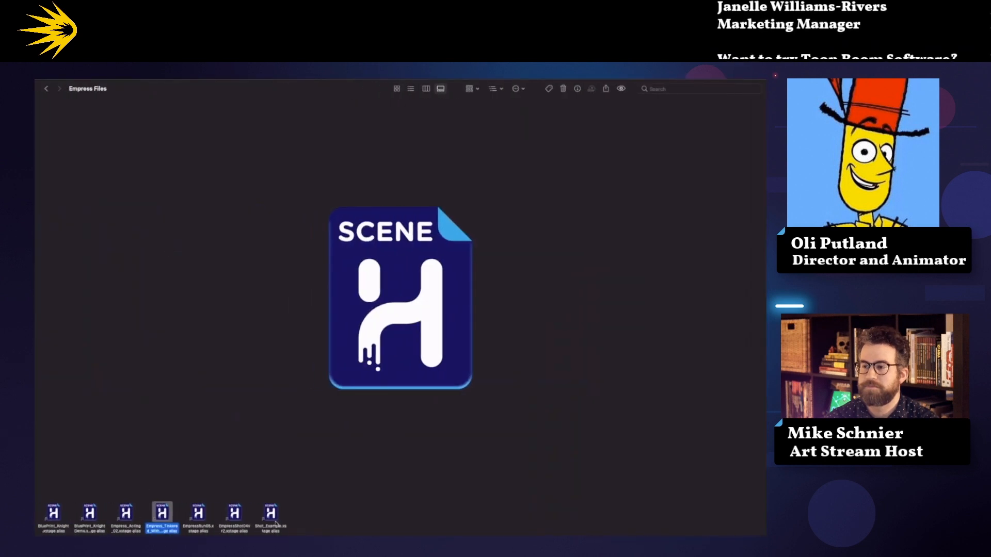
Step: Open the Dream Sequence video from the Empress folder, play part of its dance ending, and close the player
click(48, 90)
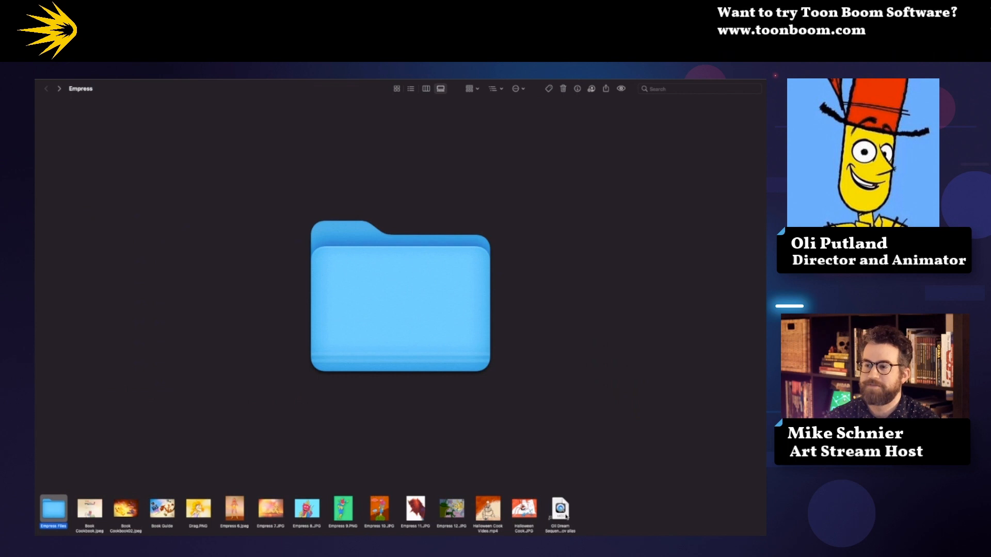
double_click(564, 516)
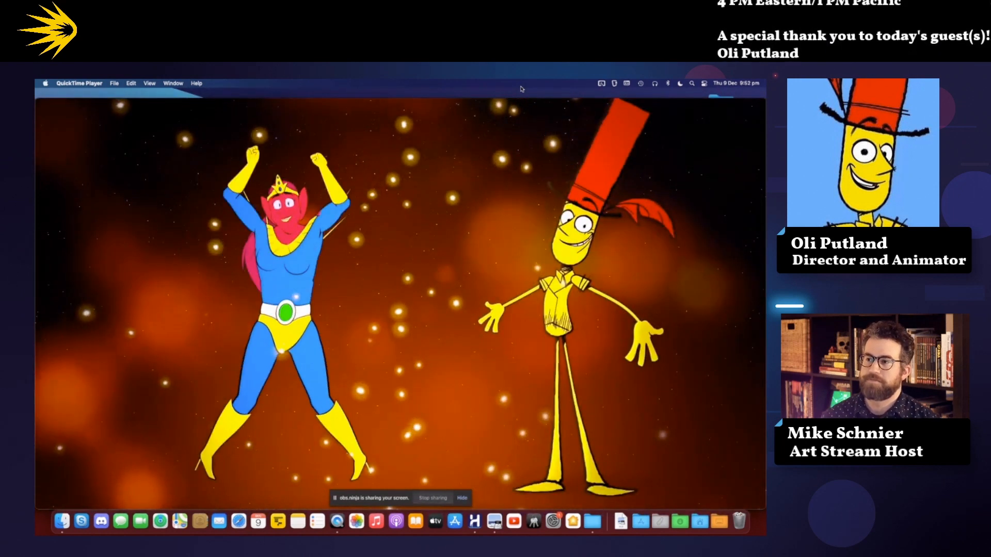
mouse_move(327, 191)
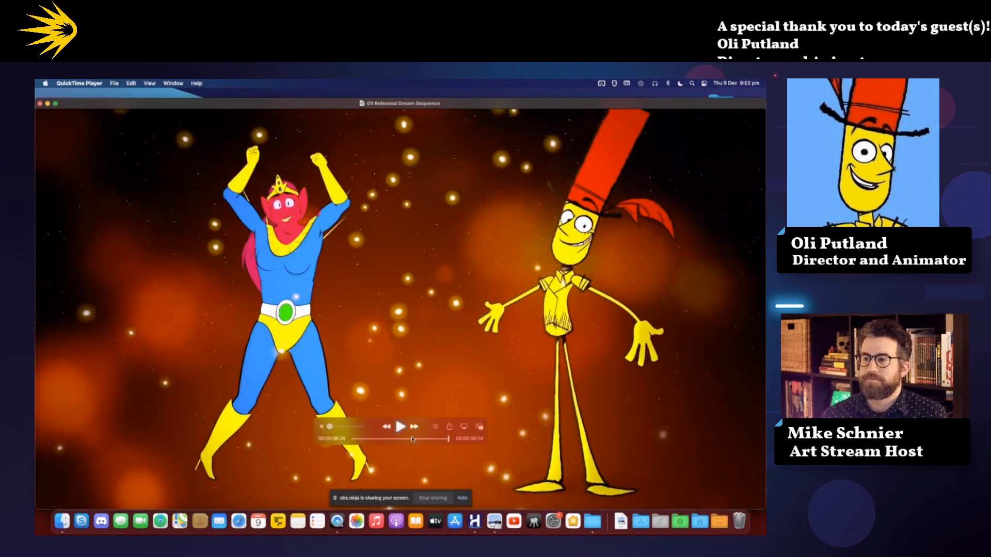
drag(448, 439, 421, 440)
click(400, 427)
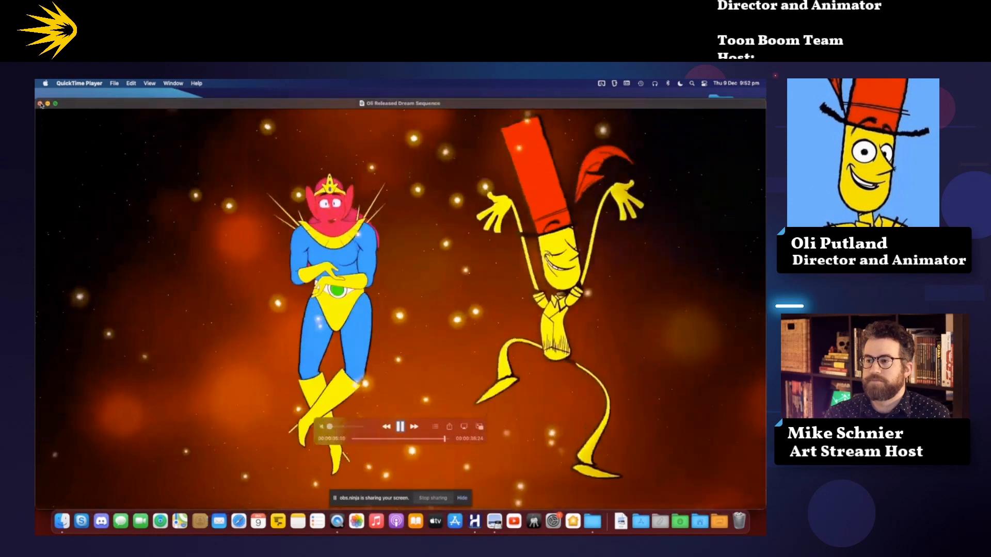
click(41, 104)
key(ctrl+Right)
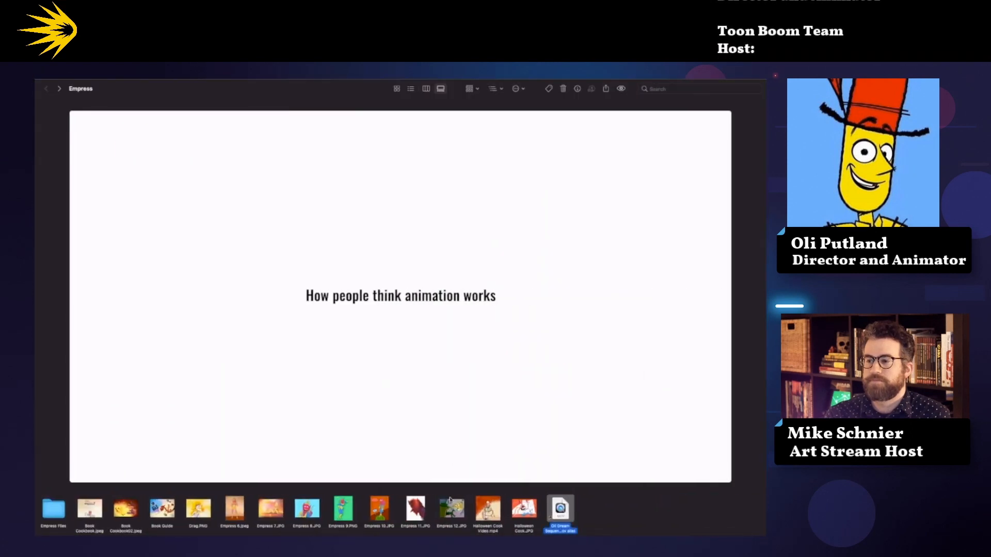
Step: Preview the Dream Sequence video directly in the Empress folder and pause it after the animator's desk scene
click(495, 506)
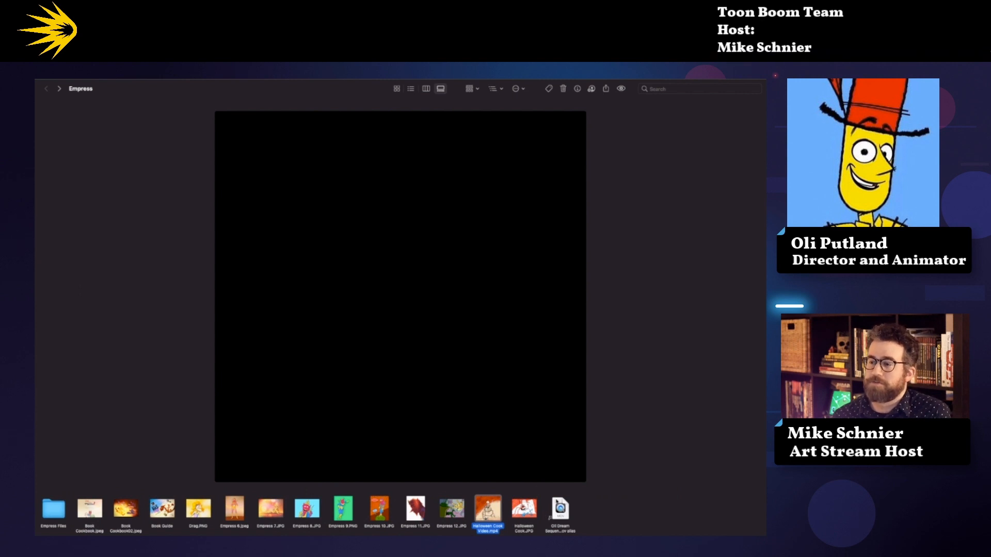
key(Right)
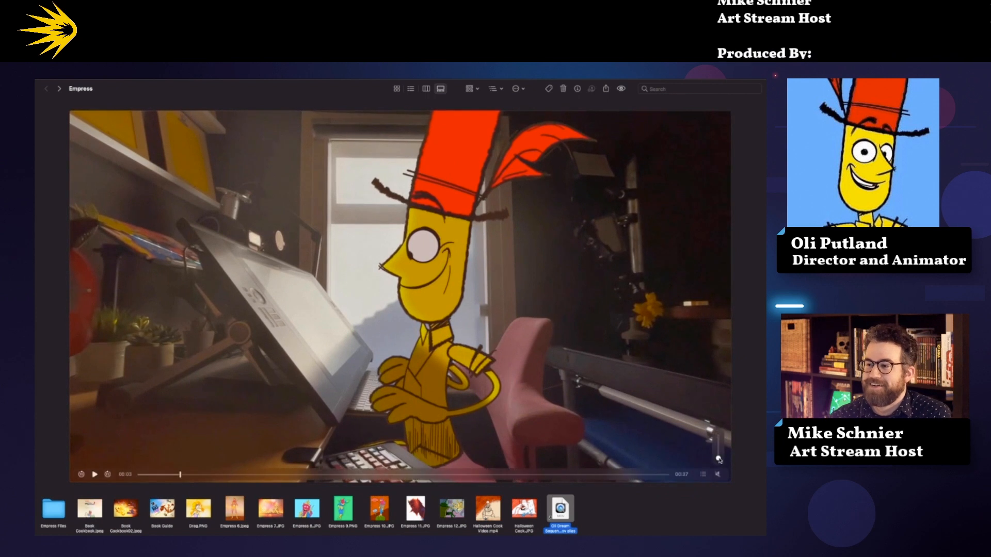
click(95, 475)
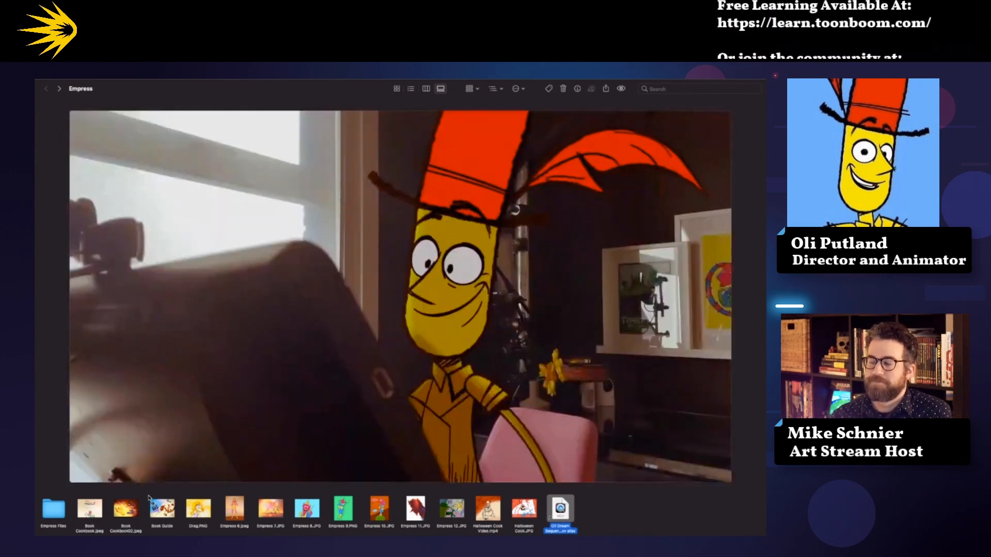
mouse_move(97, 476)
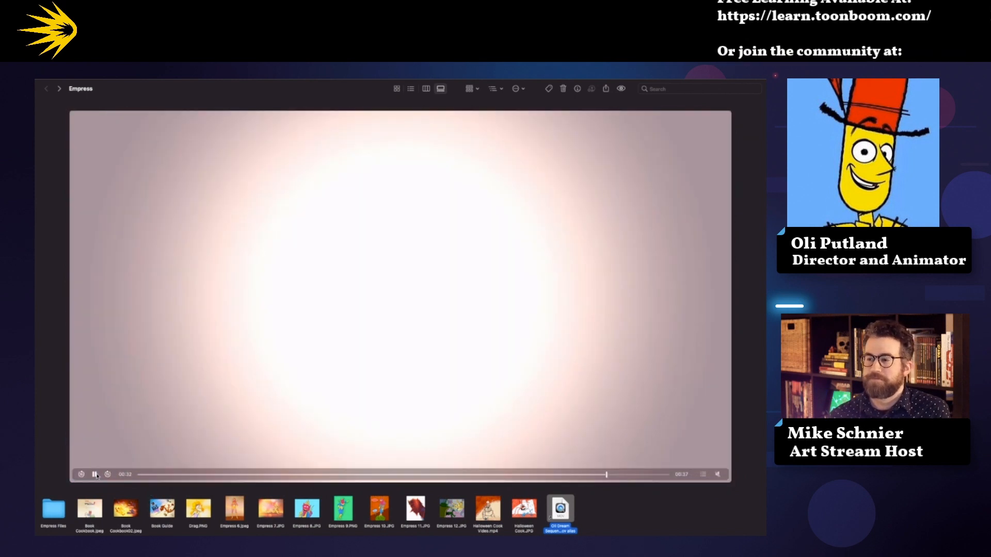
click(97, 476)
Step: Switch back to Harmony, go to the Empress's front-facing pose at frame 3, and turn her head one grid cell toward the right profile
key(ctrl+Right)
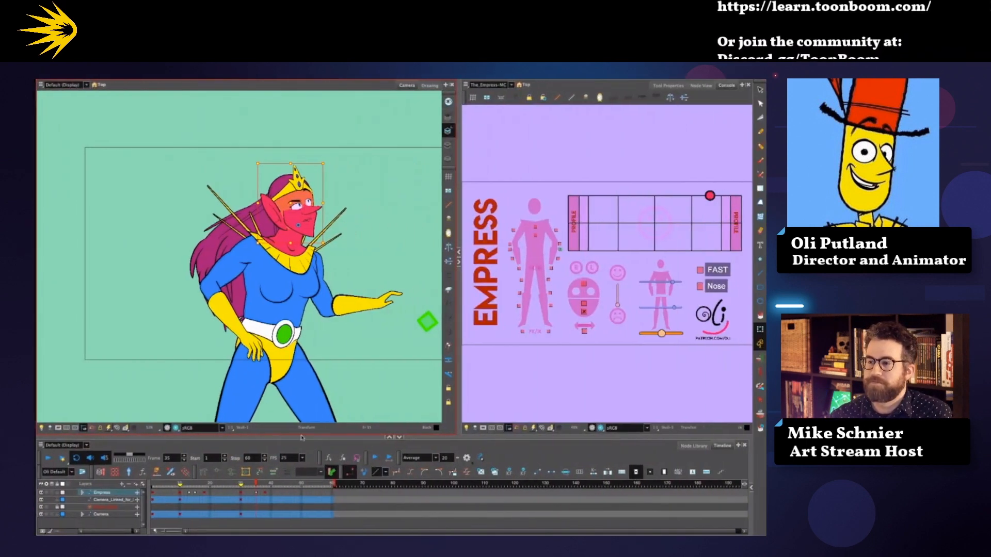
click(153, 485)
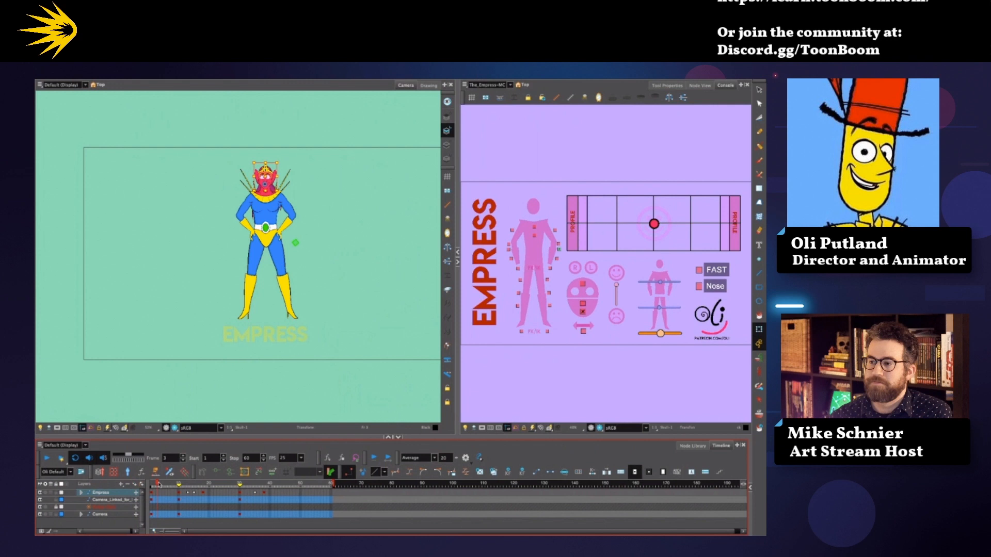
scroll(283, 205, up, 5)
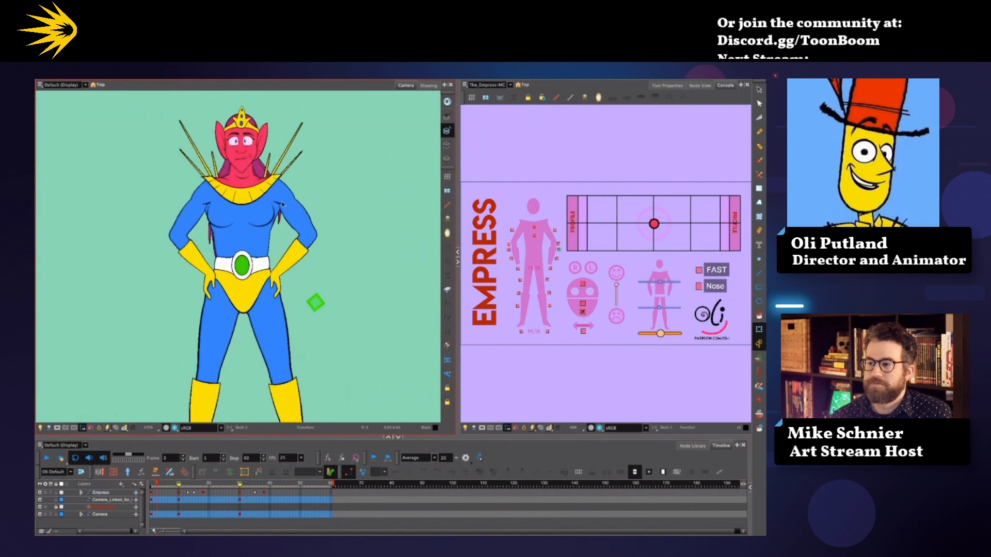
scroll(284, 209, up, 4)
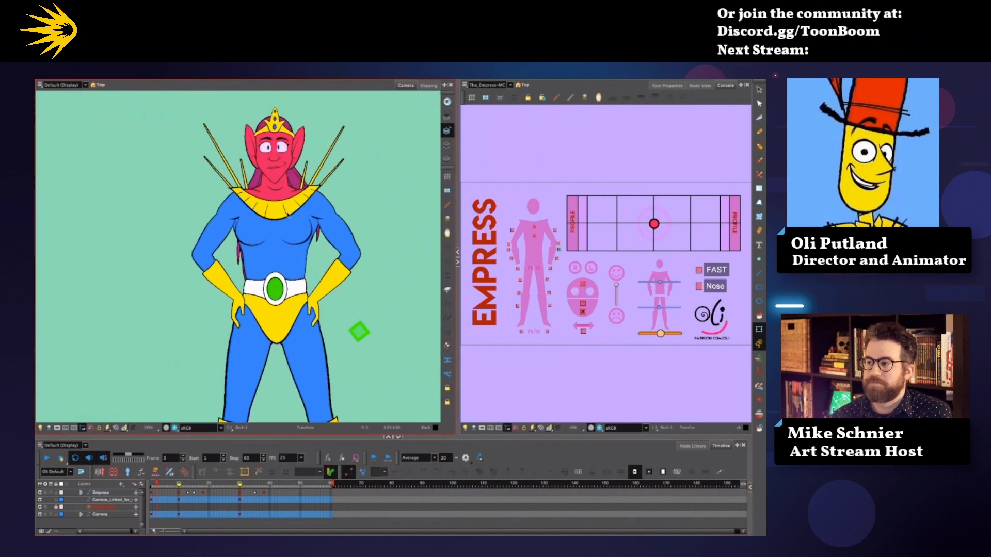
scroll(288, 215, up, 2)
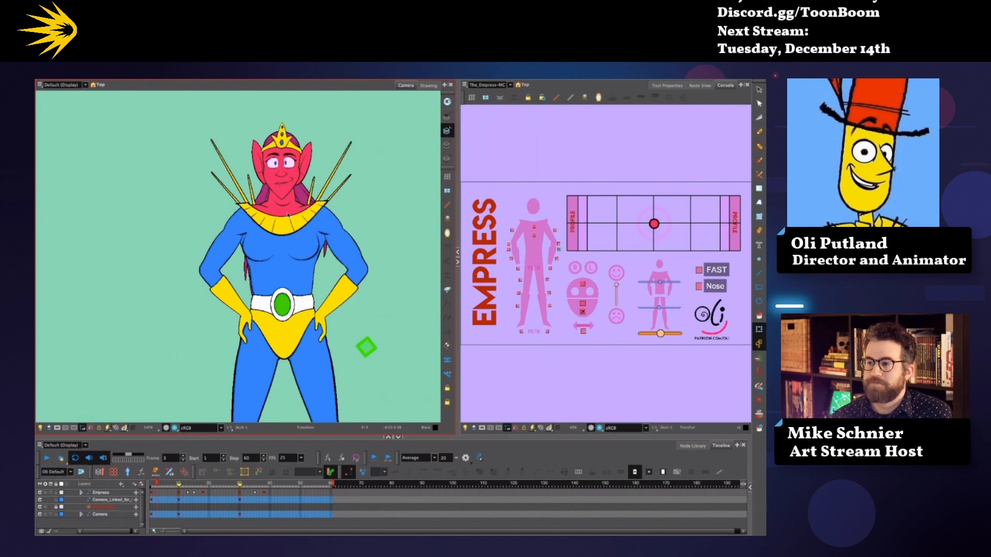
scroll(288, 216, up, 2)
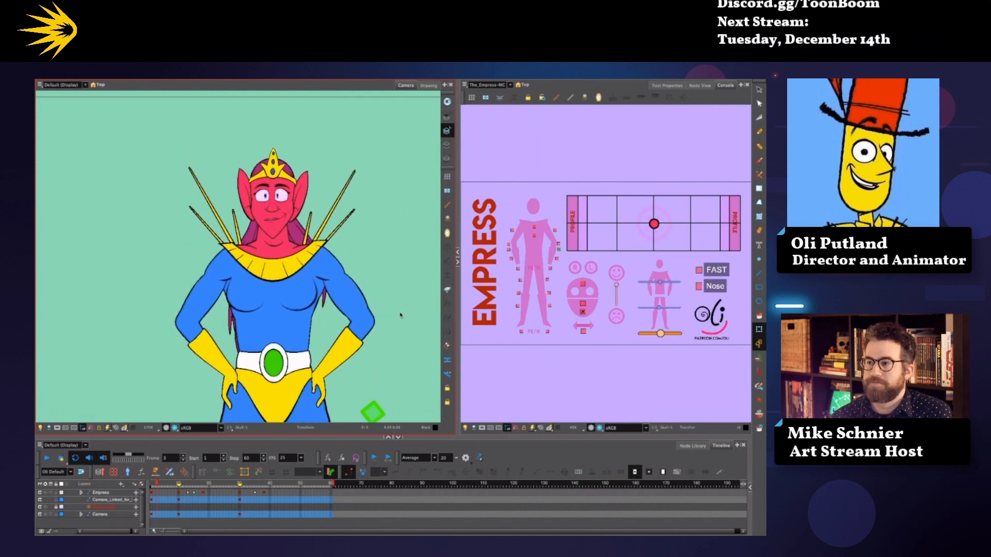
drag(654, 223, 690, 221)
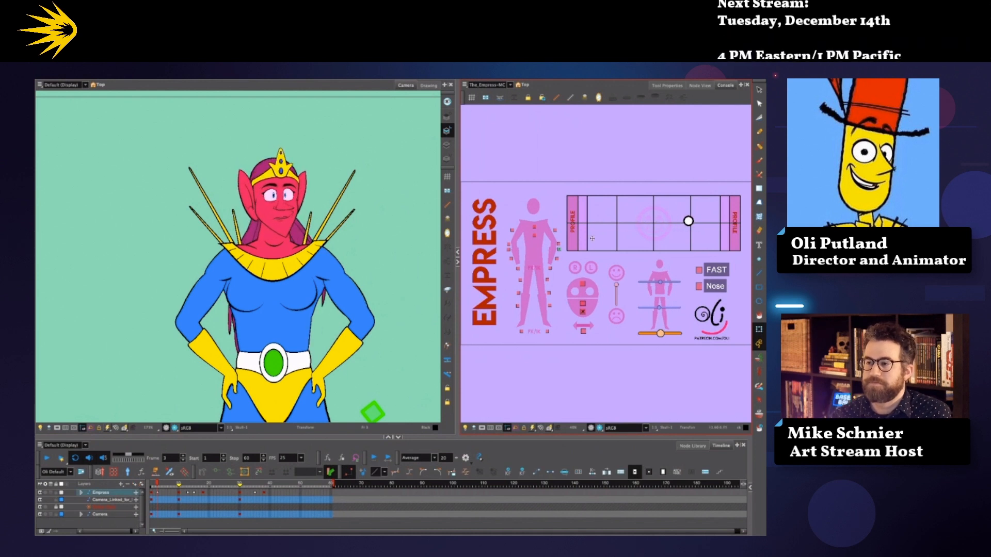
Step: Scrub the timeline to the Empress's leaning, hands-on-hips pose at frame 18 and view her upper body up close
scroll(395, 295, down, 3)
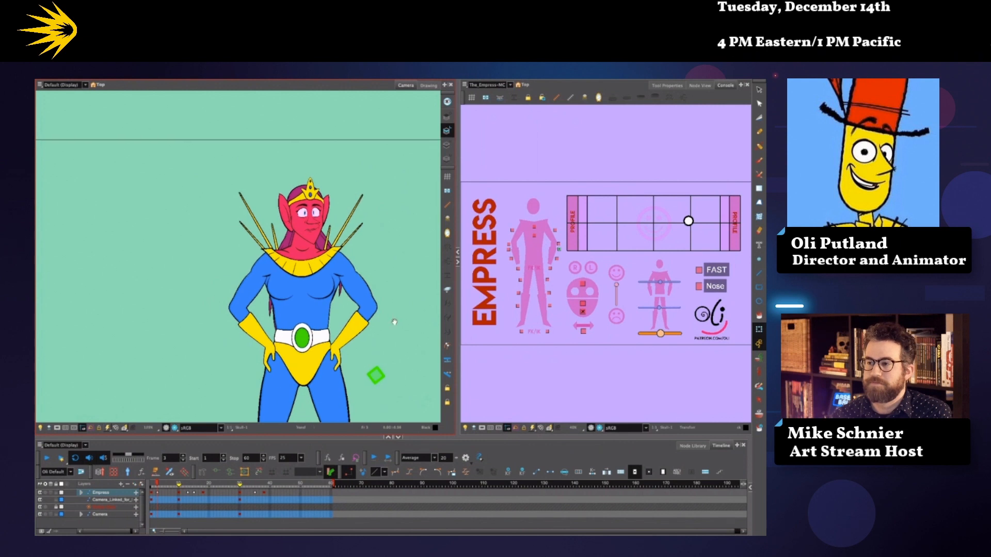
drag(394, 322, 381, 292)
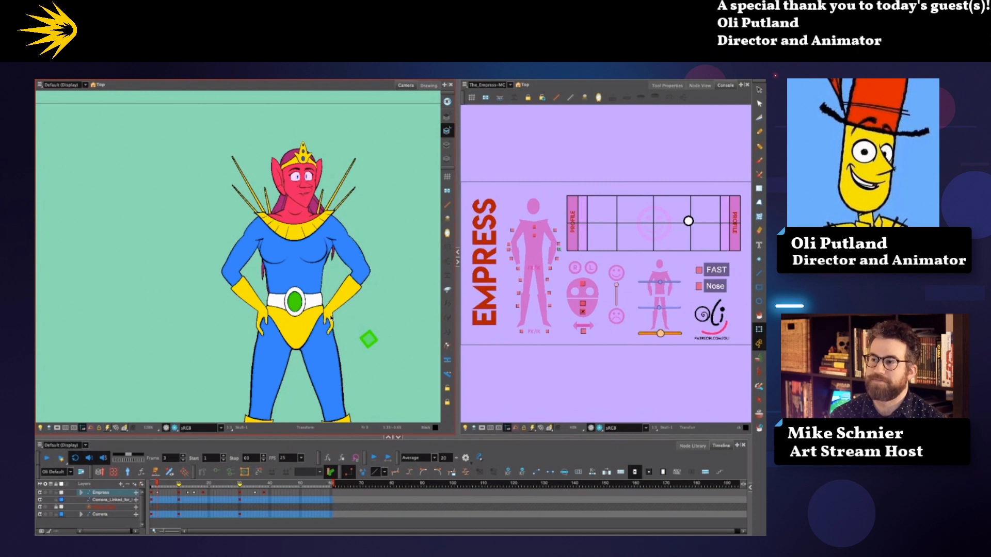
click(180, 485)
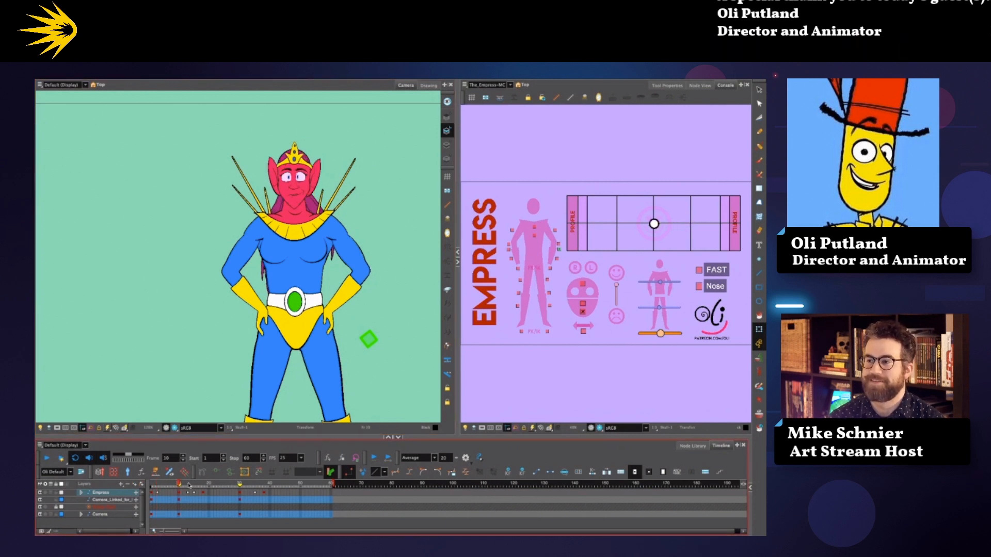
drag(189, 486, 203, 486)
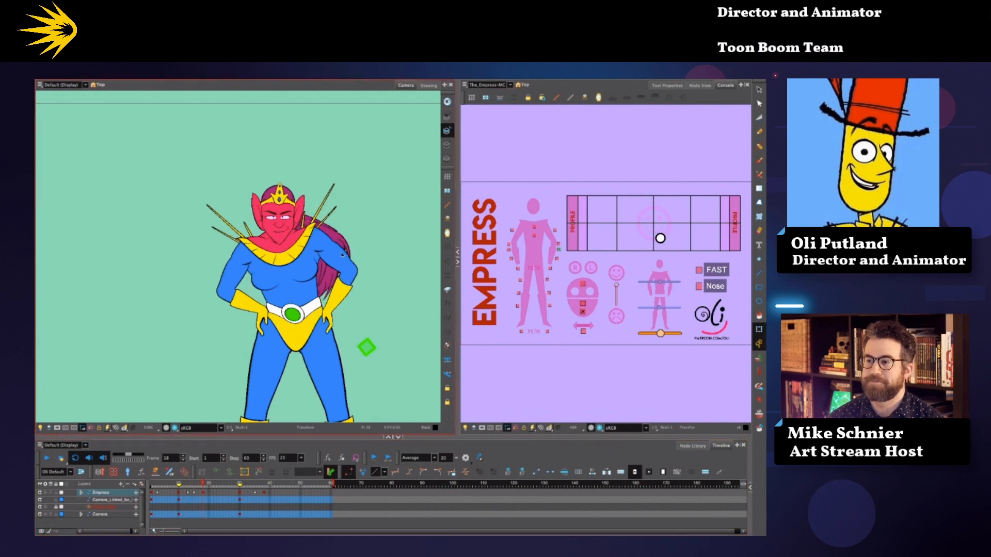
scroll(342, 272, up, 4)
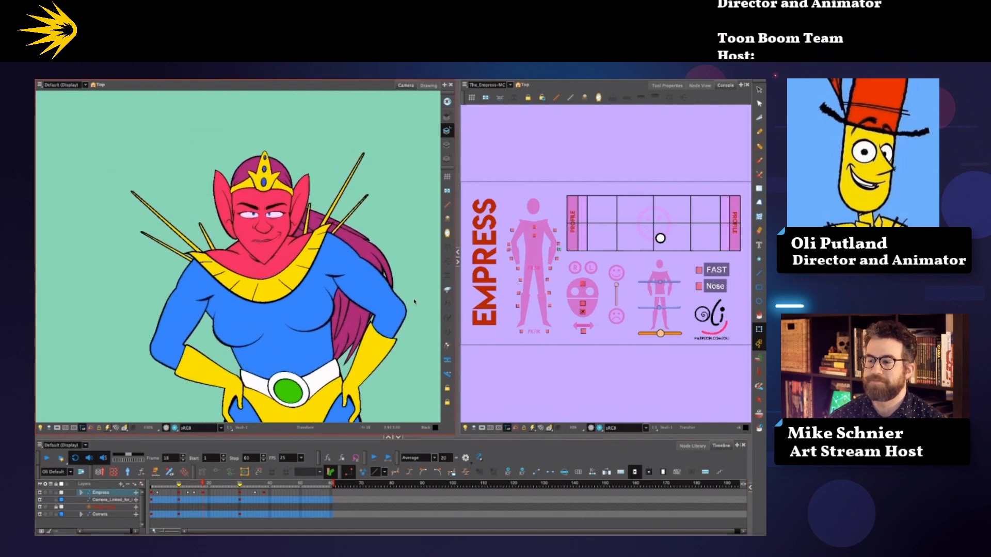